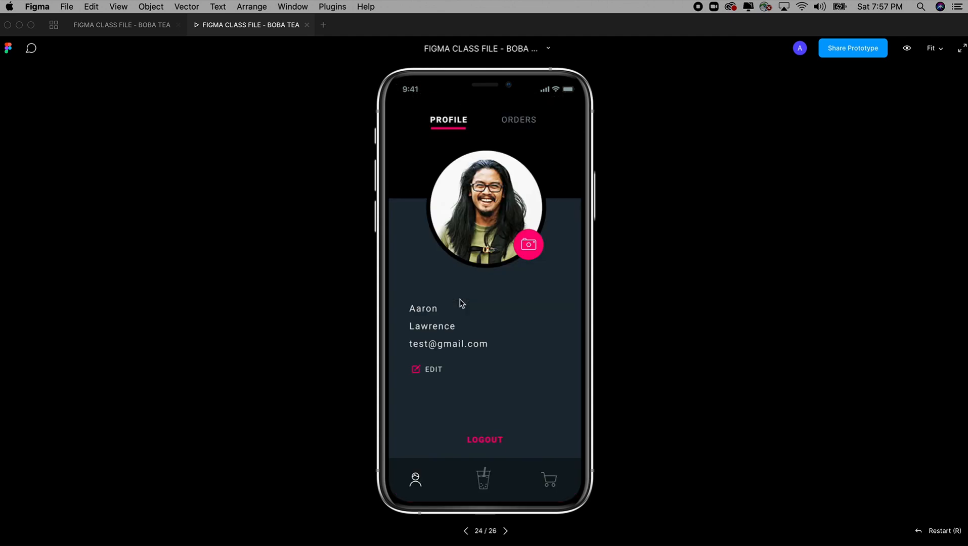
In the prototype, visit the cup menu, profile and ORDERS screens, then LOGOUT to the login screen
left_click(476, 471)
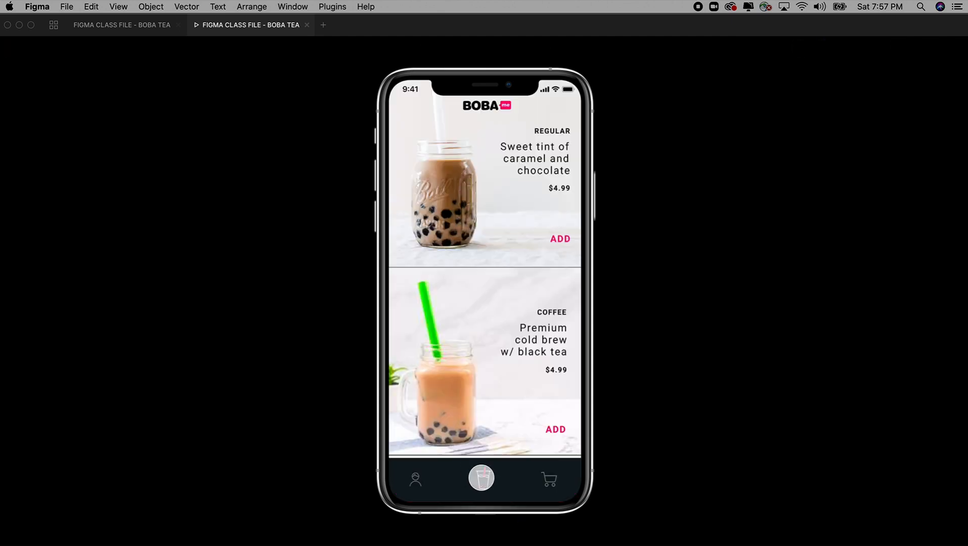
left_click(414, 484)
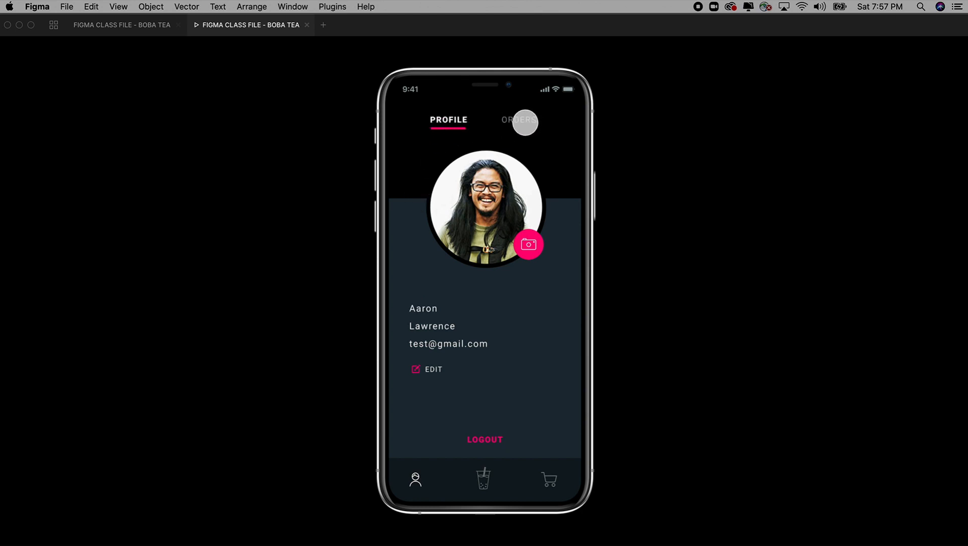
left_click(518, 121)
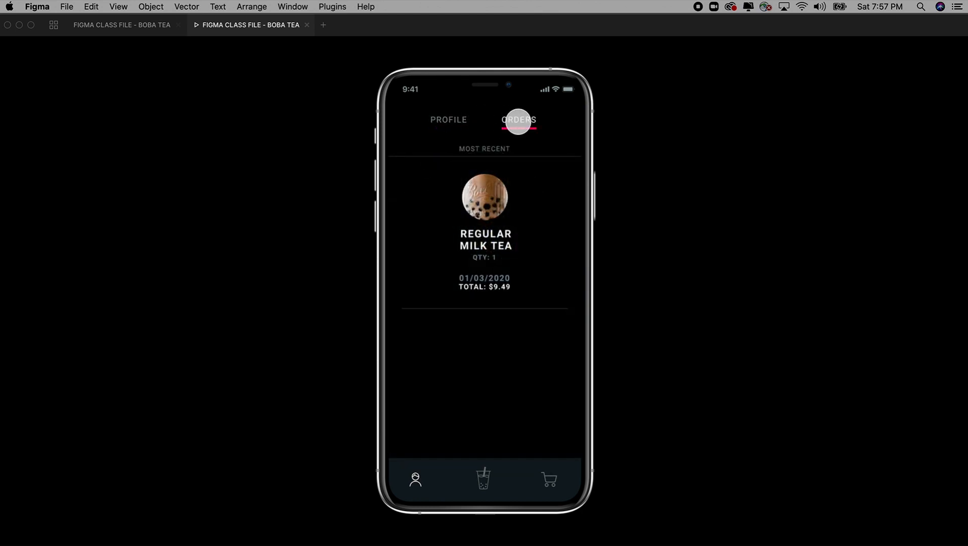
left_click(447, 121)
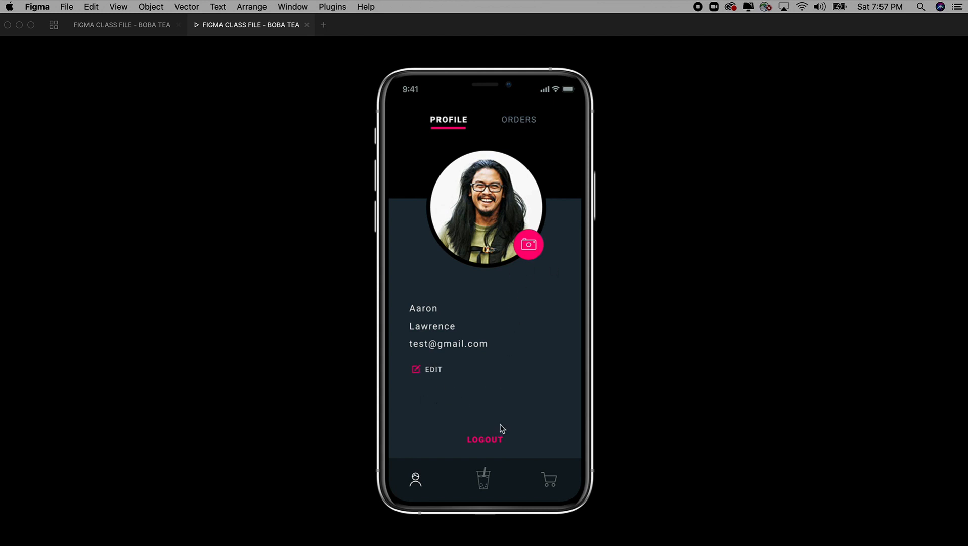
left_click(493, 444)
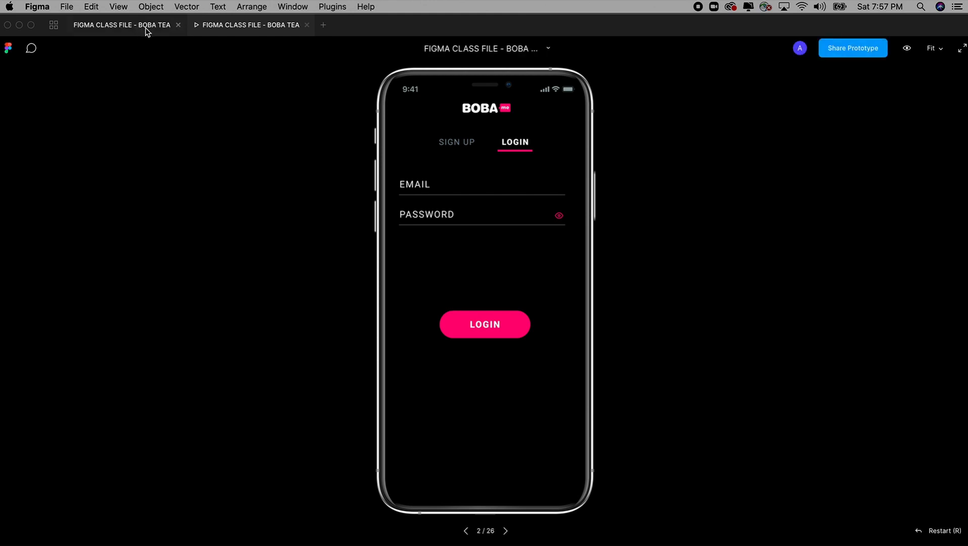
Close the prototype preview, restore the editor interface and view the Learning page's screens
left_click(306, 24)
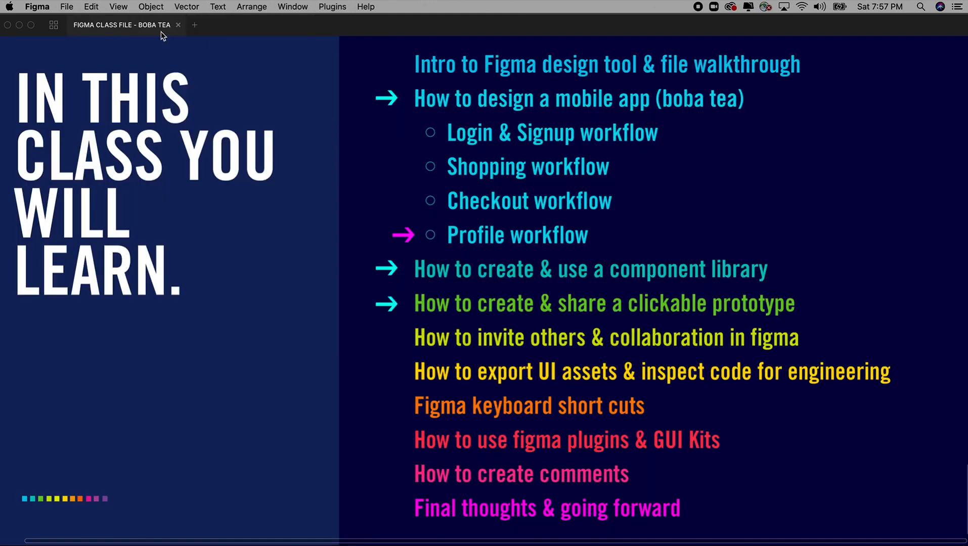
key("super+backslash")
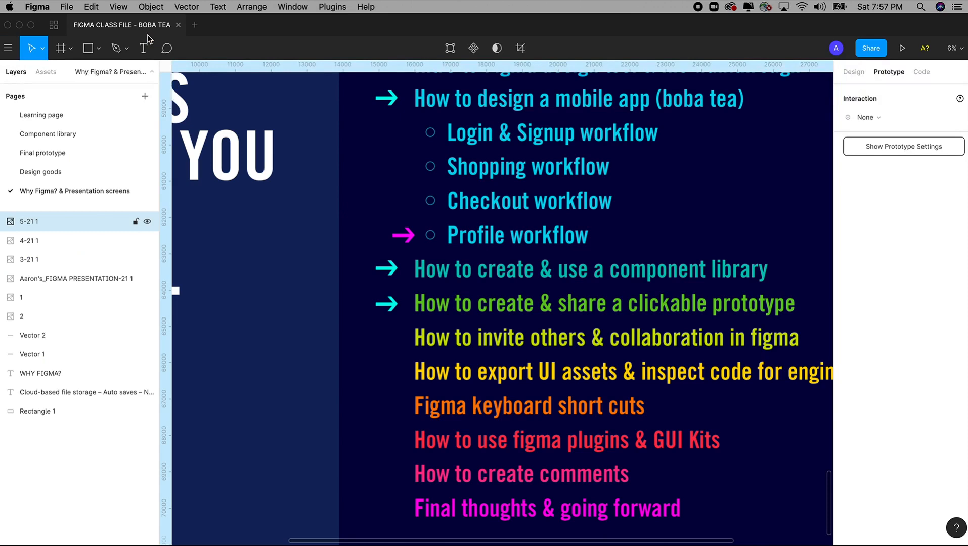
left_click(45, 116)
left_click_drag(713, 346, 483, 349)
key("z")
left_click_drag(446, 121, 629, 362)
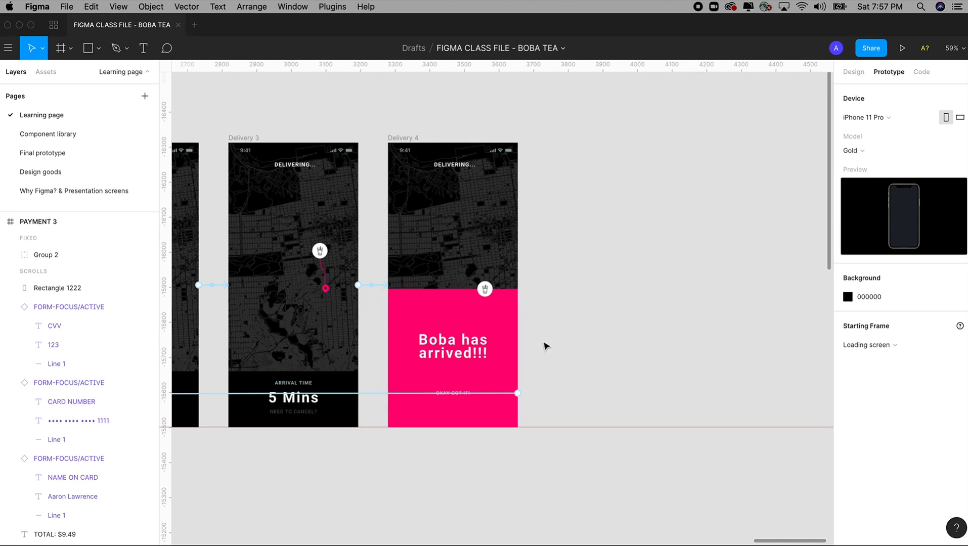
key("super+minus")
key("super+minus")
key("super+minus")
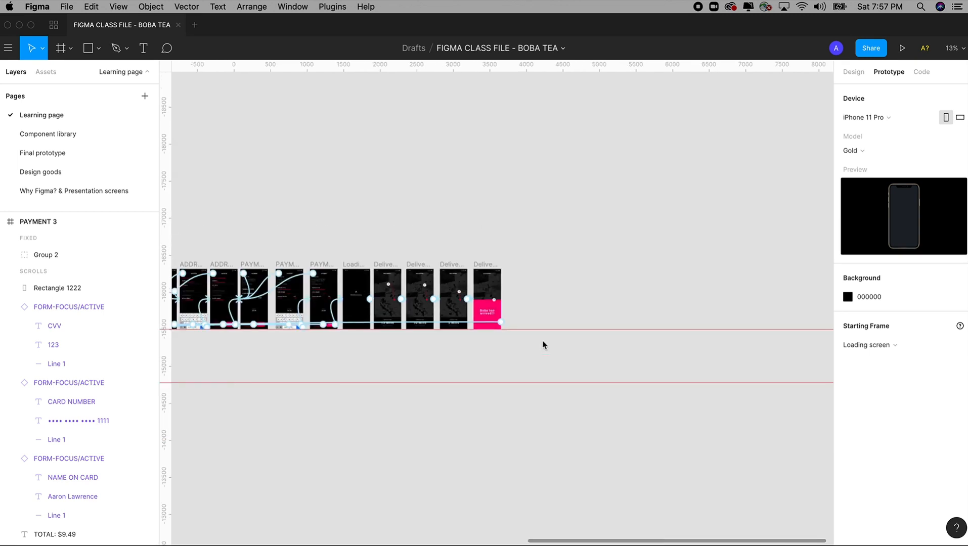
Show Design properties and zoom onto the Loading and Login & signup frames
left_click_drag(206, 360, 562, 356)
left_click_drag(344, 353, 465, 346)
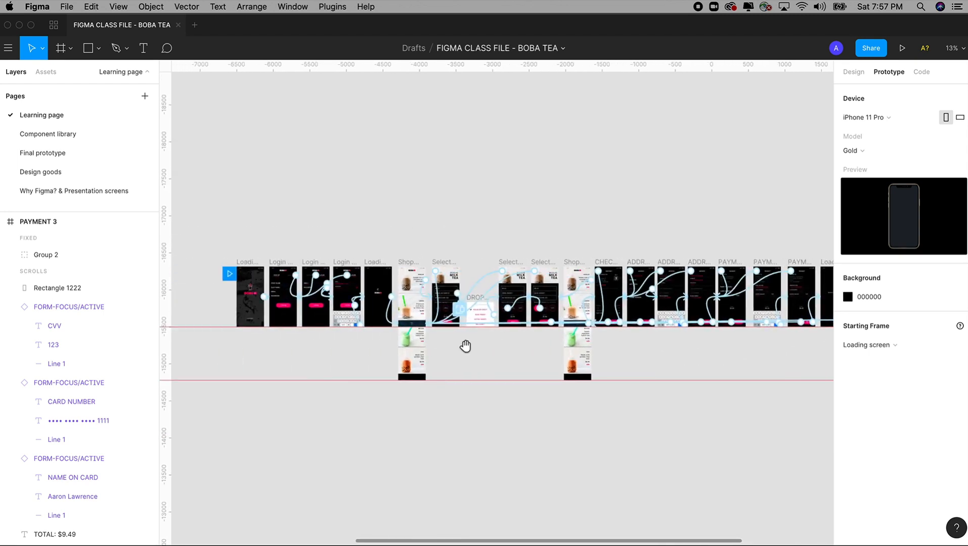
left_click_drag(378, 346, 431, 340)
left_click_drag(556, 339, 404, 326)
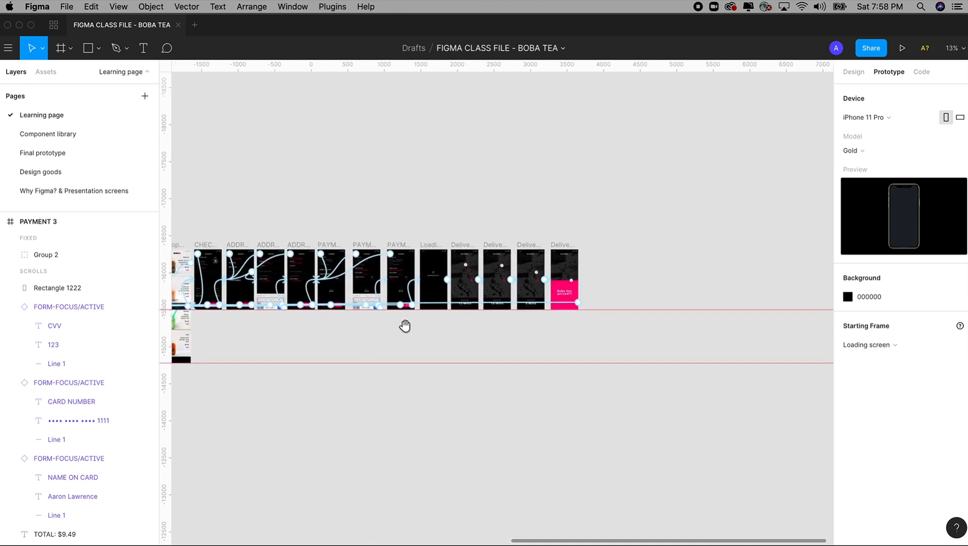
left_click(851, 73)
scroll(395, 334, "left", 5)
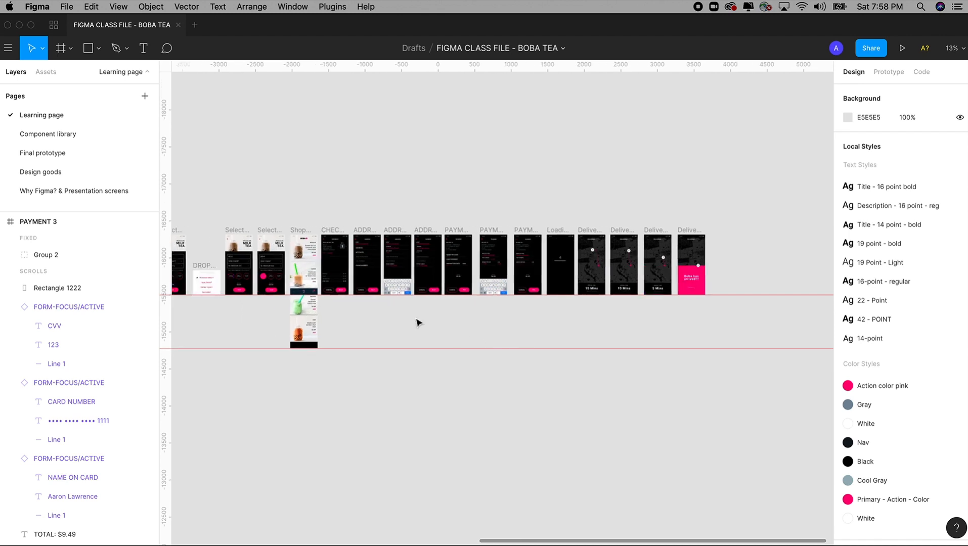
scroll(238, 203, "left", 3)
scroll(304, 203, "left", 5)
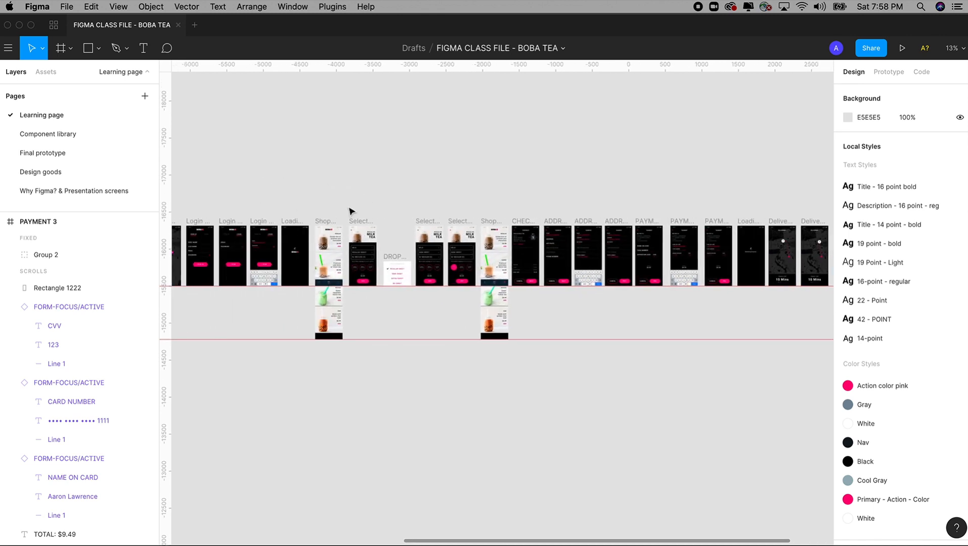
scroll(337, 216, "left", 3)
left_click_drag(252, 191, 355, 345)
scroll(379, 303, "right", 2)
left_click_drag(296, 135, 429, 395)
Paste a copy of the Login & signup frame beside the Delivery 4 screen
left_click(433, 123)
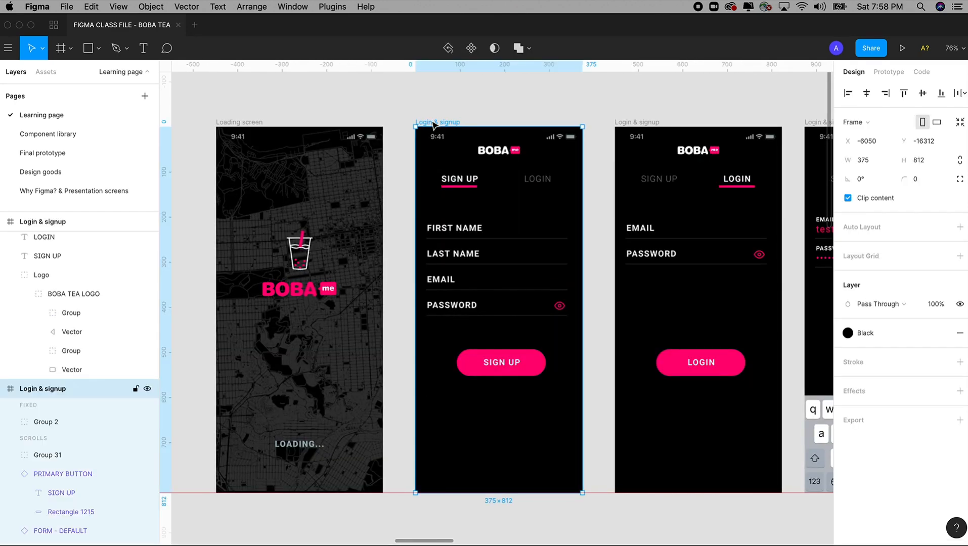
key("shift+1")
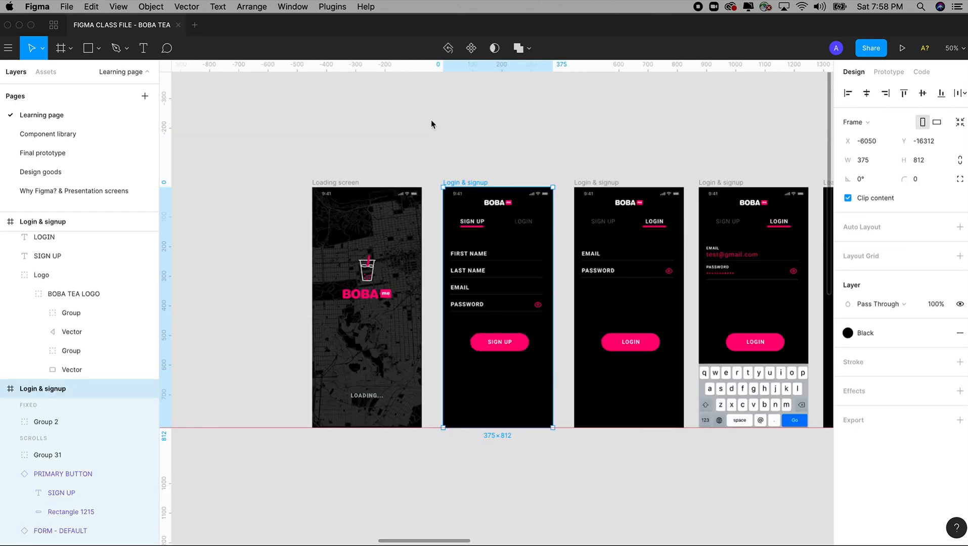
scroll(385, 193, "right", 10)
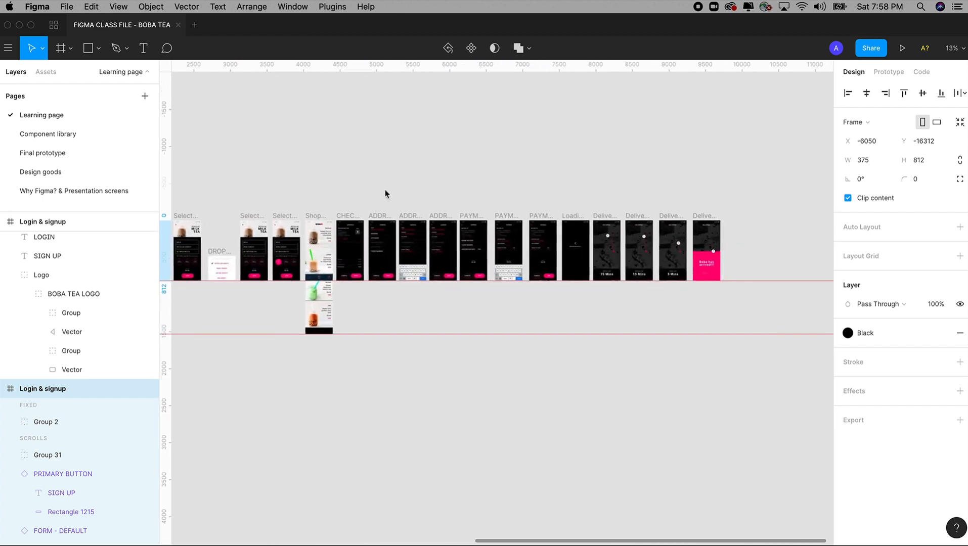
left_click_drag(549, 170, 301, 149)
left_click_drag(278, 119, 651, 473)
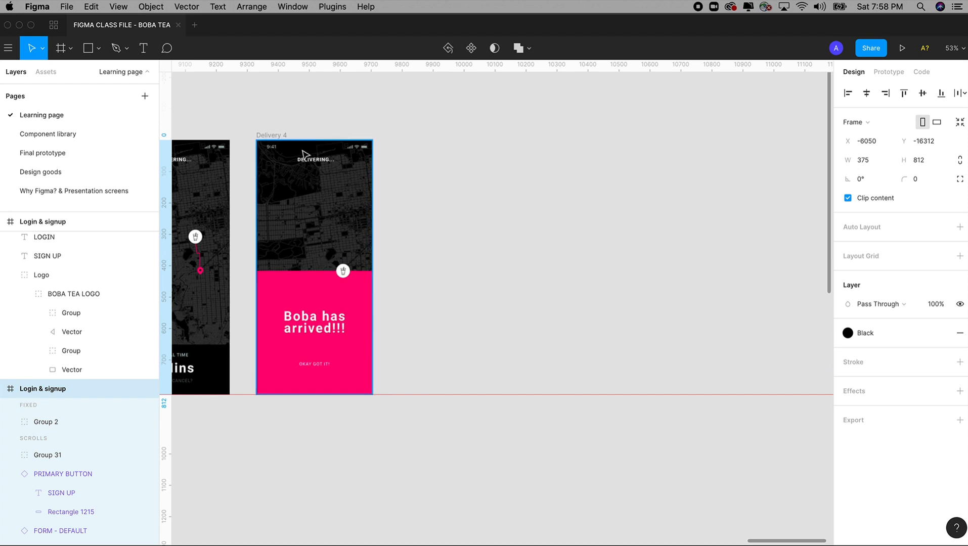
key("super+v")
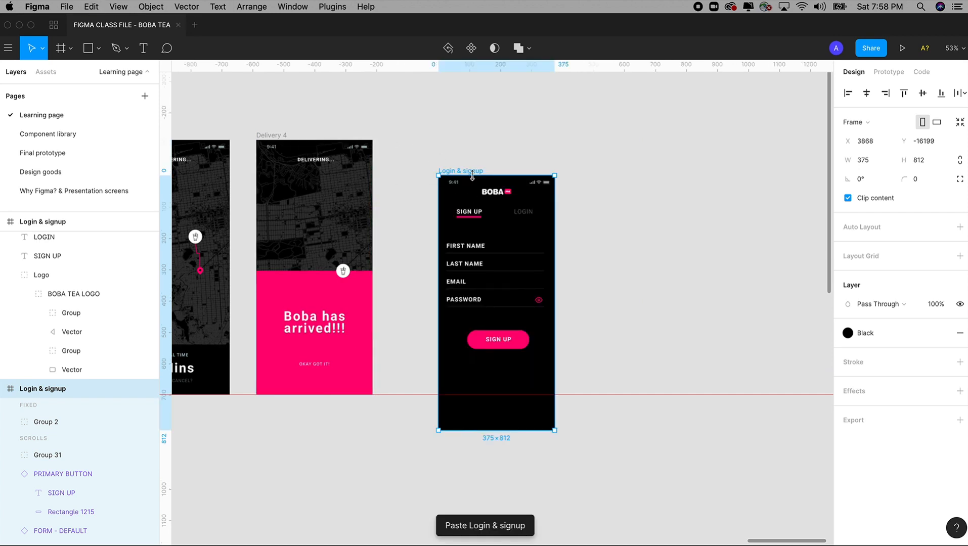
left_click_drag(471, 172, 547, 139)
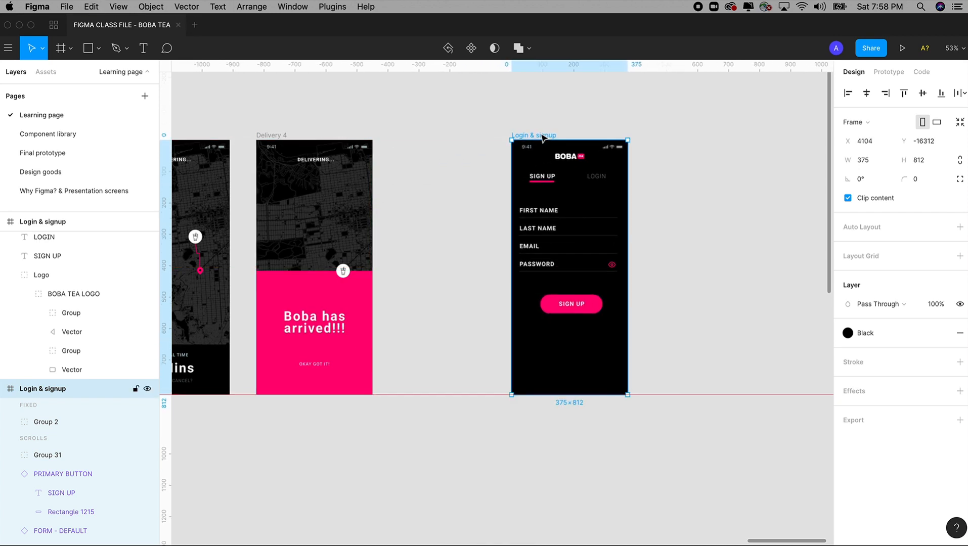
left_click_drag(458, 98, 661, 396)
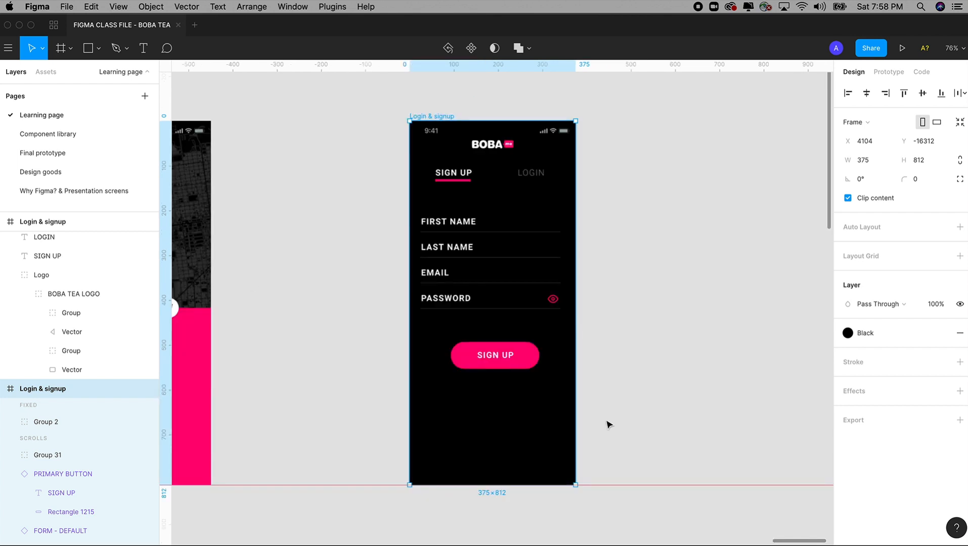
Rename the copied frame PROFILE, correcting the initial misspelling
double_click(46, 391)
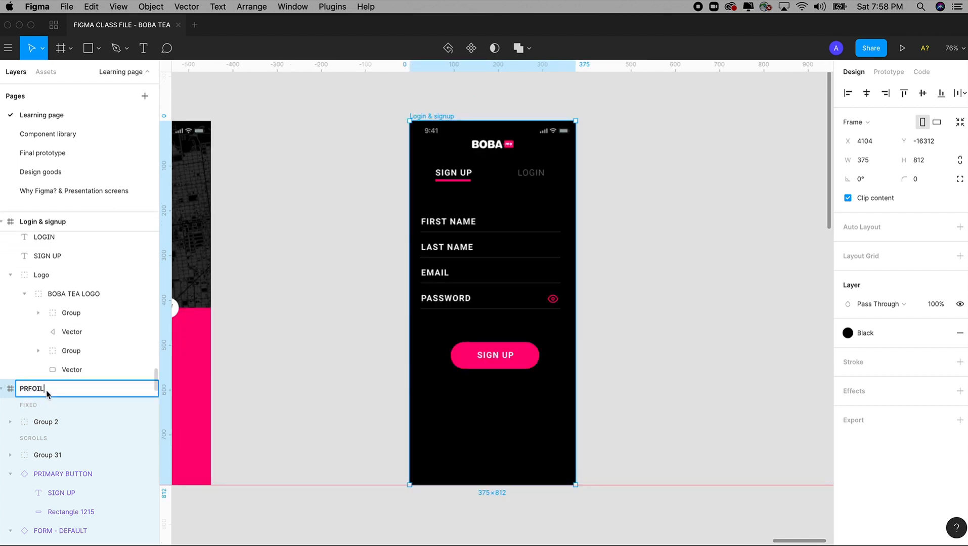
left_click(365, 152)
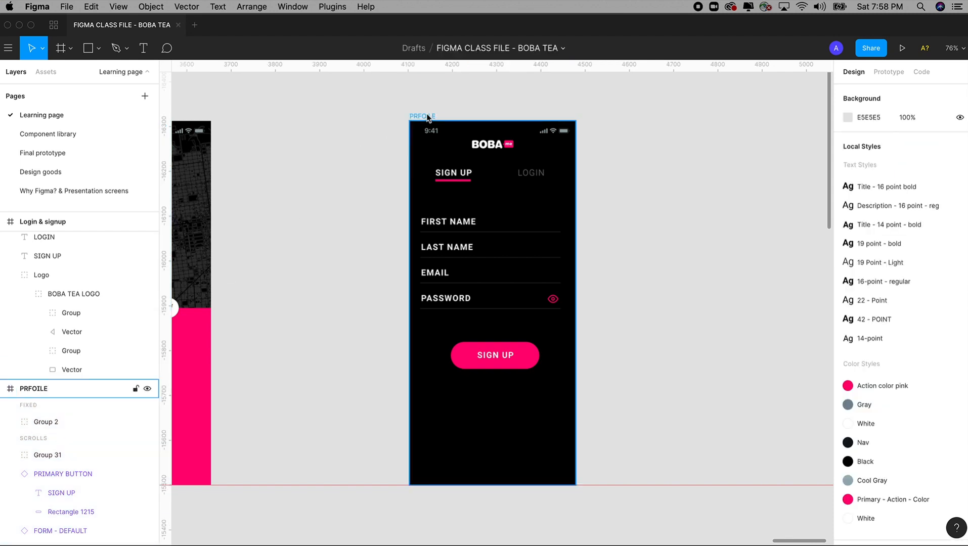
left_click(426, 117)
double_click(29, 391)
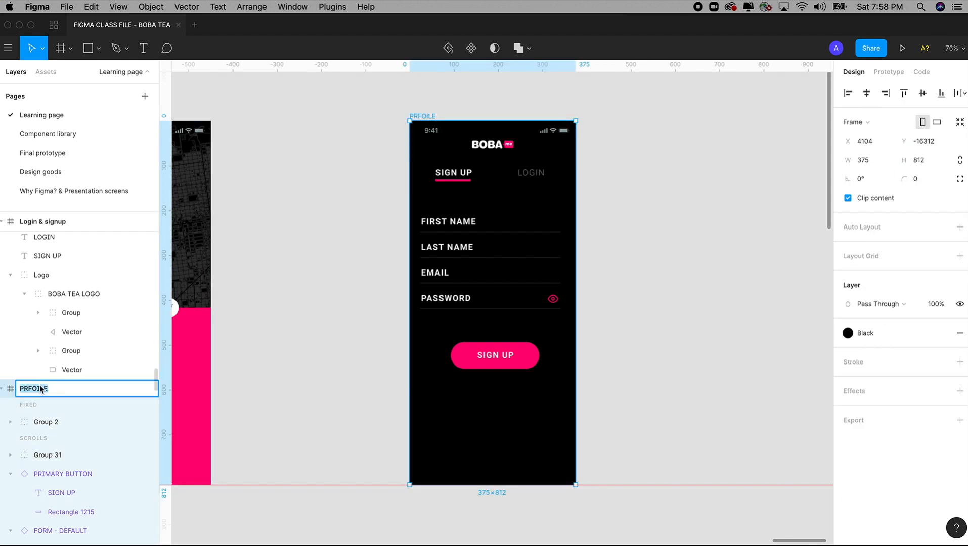
left_click(48, 390)
left_click_drag(48, 390, 5, 389)
type("PROFILE")
left_click(307, 312)
On the first login screen, select the bottom nav bar's profile, cup and cart icons with its background
key("minus")
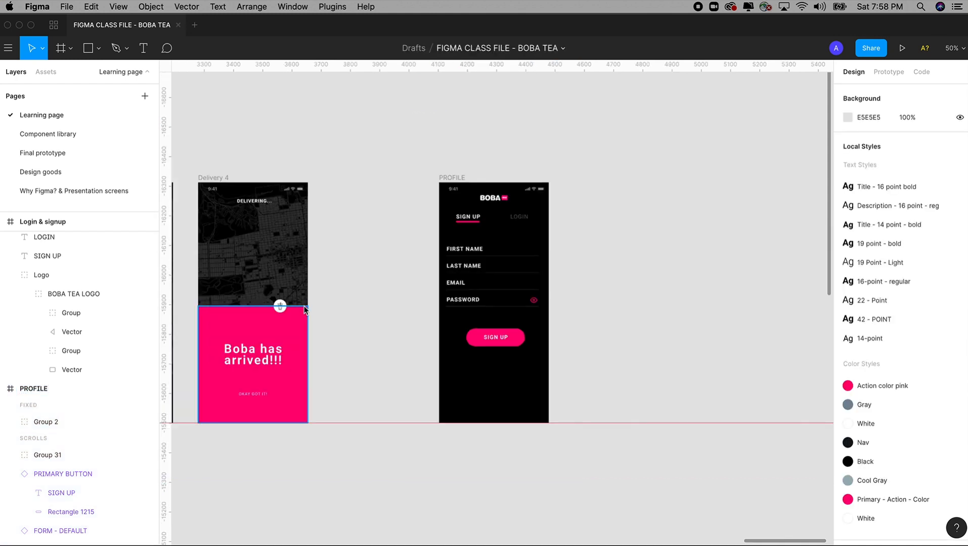
key("minus")
left_click_drag(305, 308, 564, 284)
left_click_drag(361, 285, 540, 245)
left_click_drag(460, 273, 536, 263)
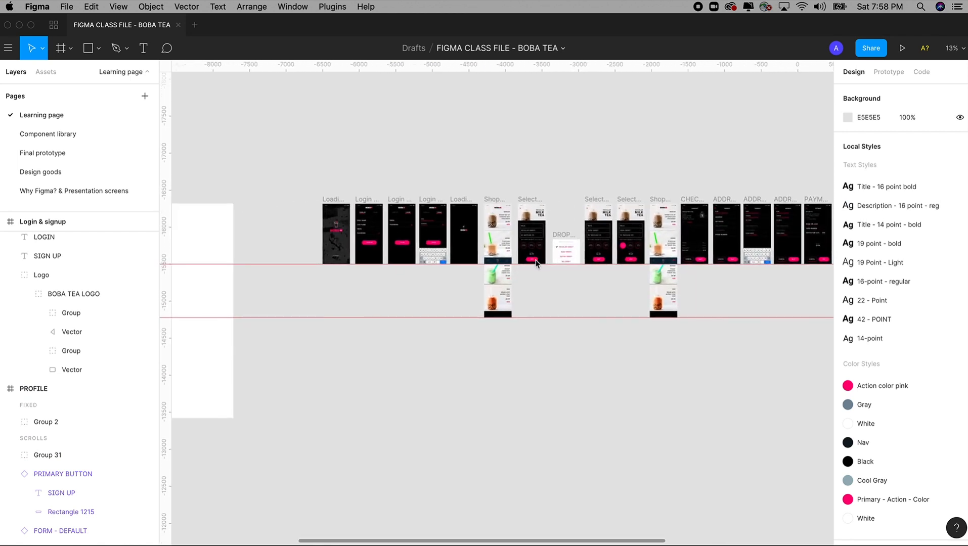
left_click_drag(332, 176, 633, 499)
scroll(557, 334, "right", 5)
scroll(706, 337, "right", 8)
left_click(525, 349)
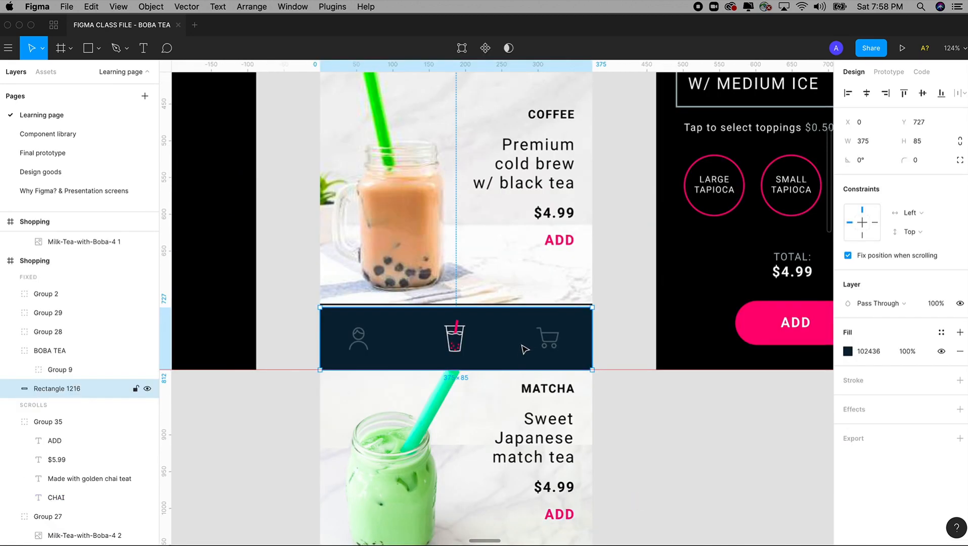
left_click(358, 346)
left_click(455, 338, "shift")
left_click(548, 340, "shift")
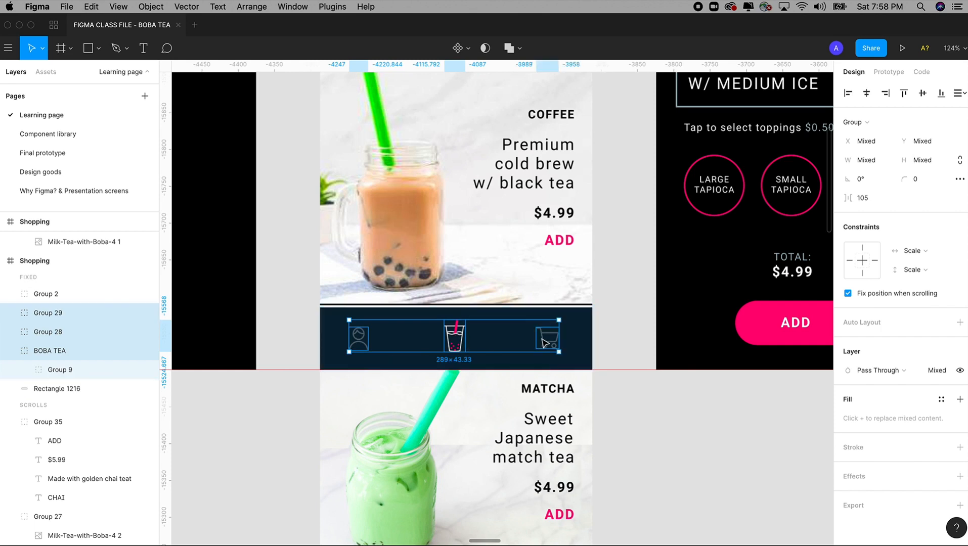
left_click(502, 317, "shift")
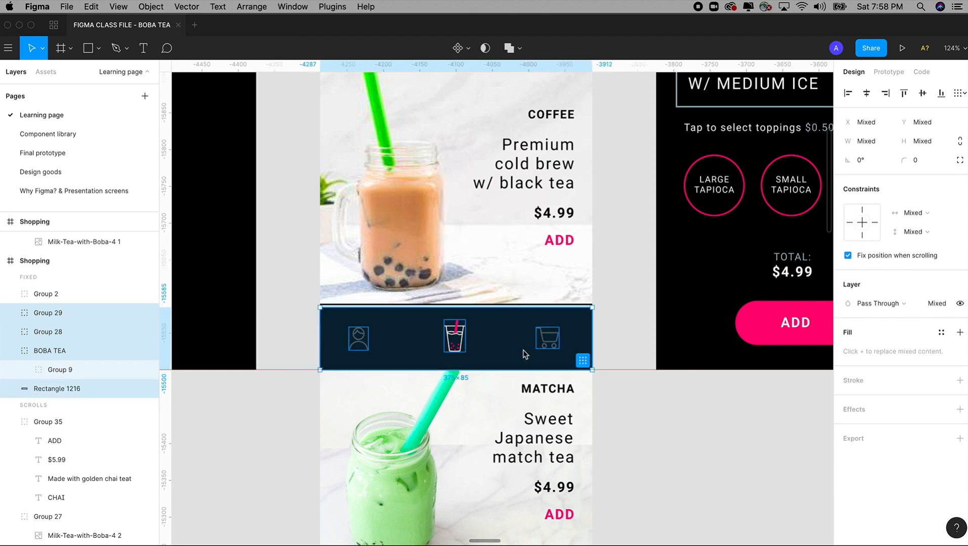
Zoom back onto the PROFILE frame and select it
scroll(525, 354, "down", 5)
scroll(488, 354, "up", 2)
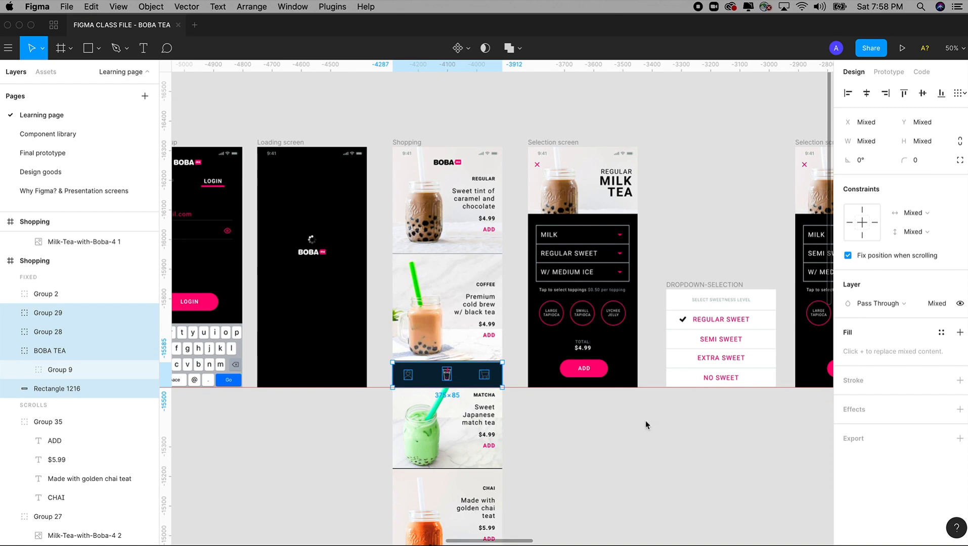
scroll(646, 421, "right", 20)
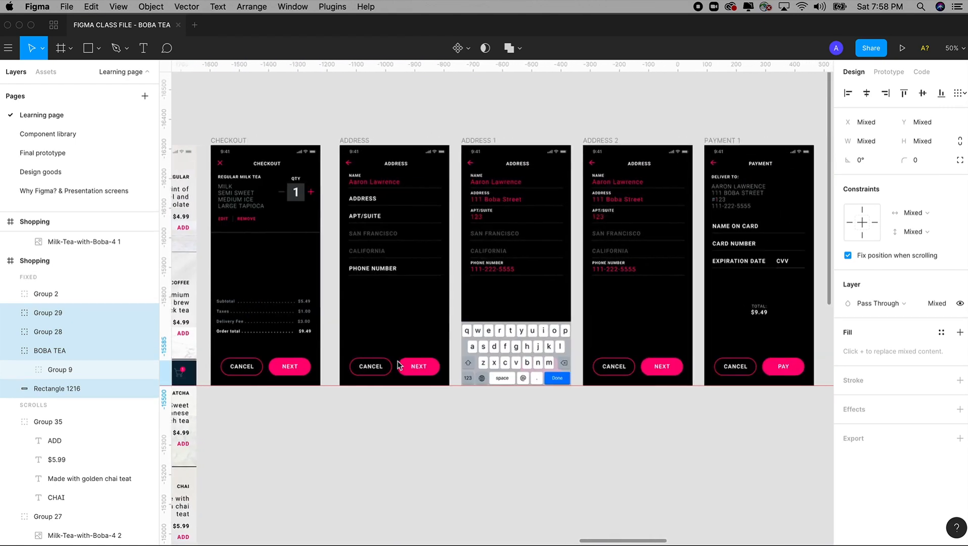
scroll(400, 365, "right", 20)
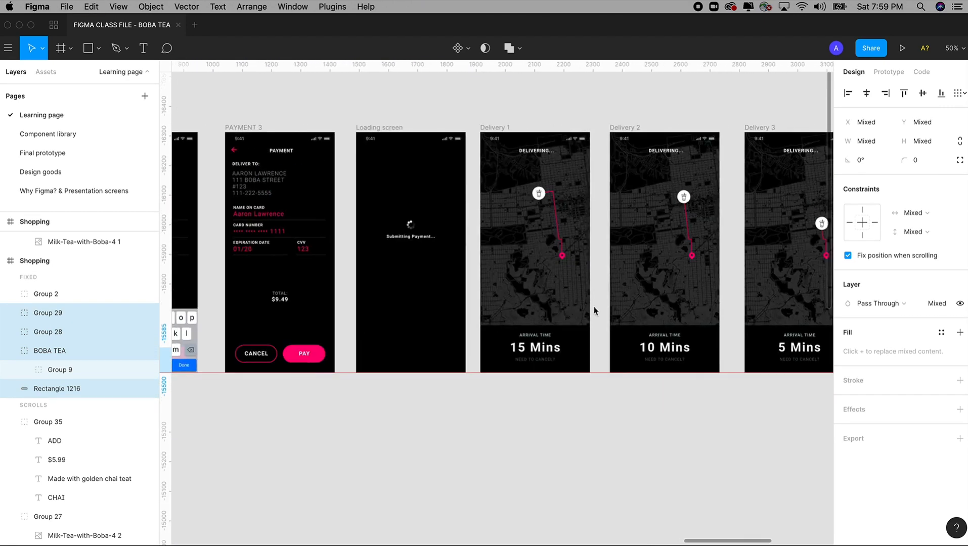
scroll(595, 311, "right", 20)
left_click_drag(542, 114, 653, 435)
left_click(436, 127)
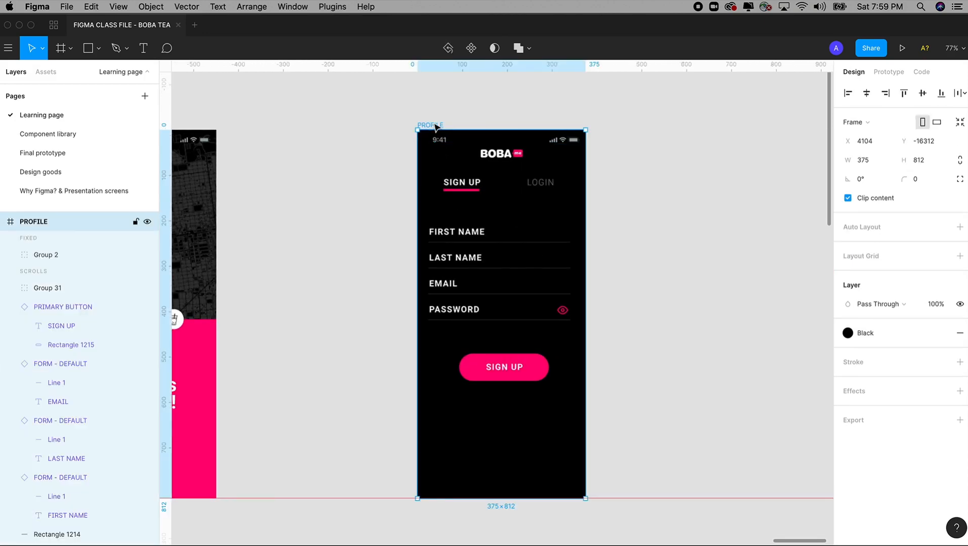
Paste the navigation bar into PROFILE and delete the sign-up form, button and BOBA logo
key("cmd+v")
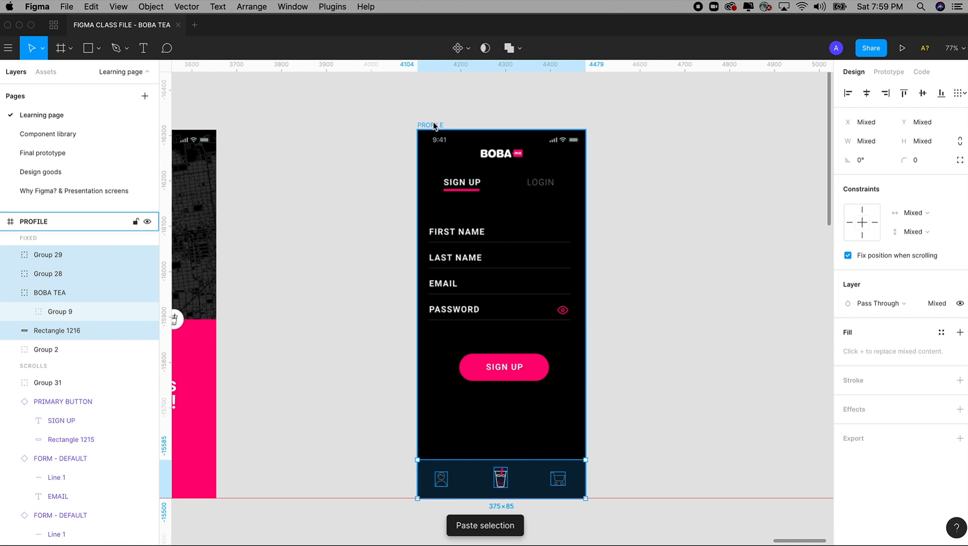
left_click(376, 183)
left_click_drag(381, 223, 576, 403)
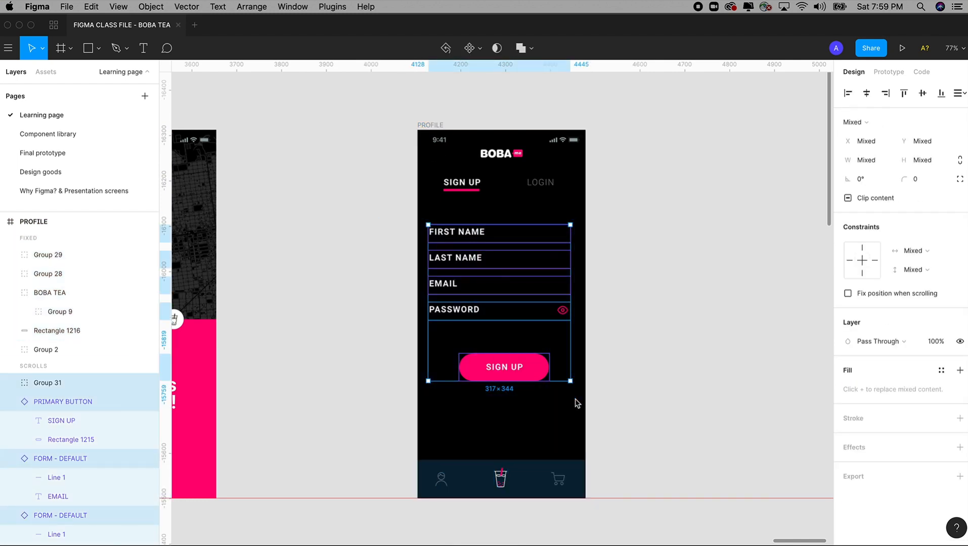
key("Delete")
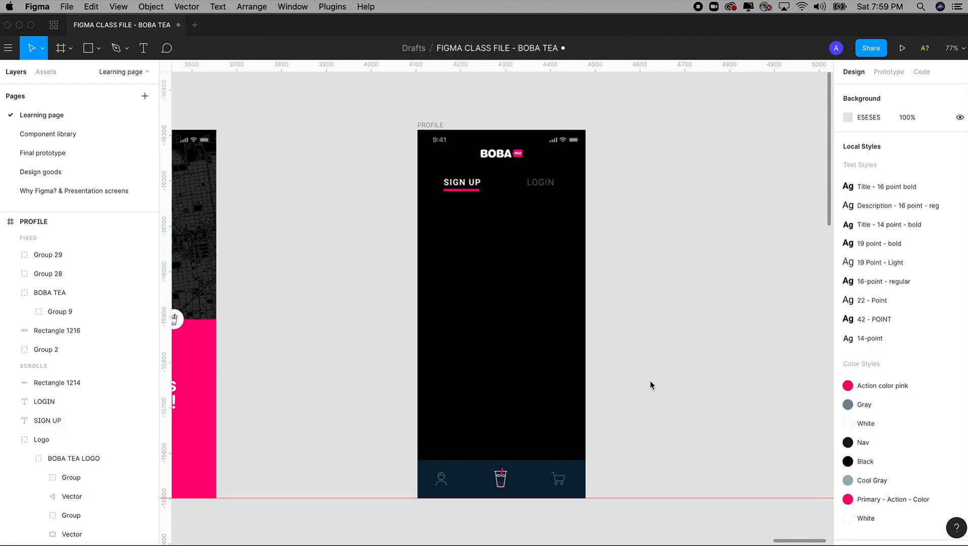
left_click(497, 156)
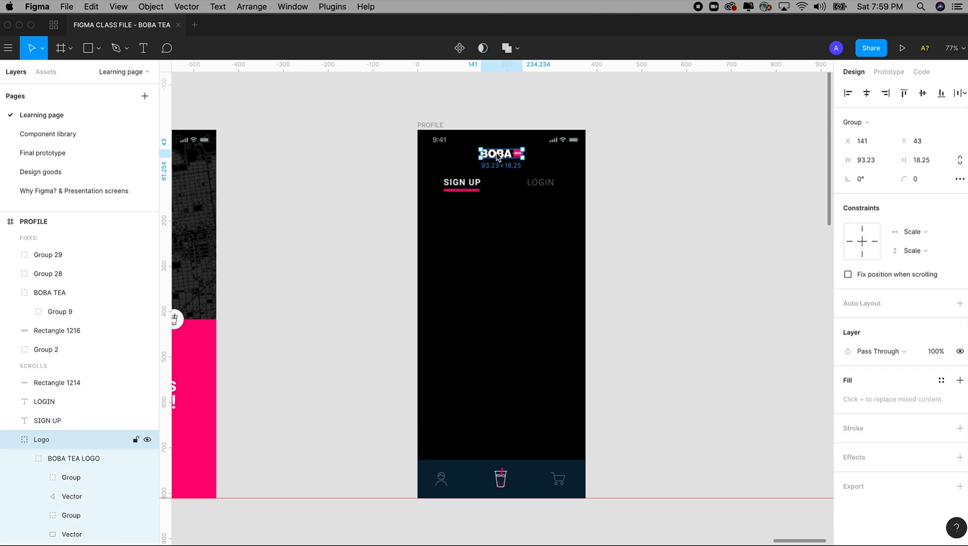
key("Delete")
Move the SIGN UP and LOGIN tab row up two nudges
left_click_drag(394, 174, 568, 215)
key("Up")
key("Up")
key("Up")
key("Up")
key("Up")
key("Up")
key("Up")
key("Up")
key("Up")
key("Up")
key("Up")
key("Up")
key("Up")
key("Up")
key("Up")
key("Up")
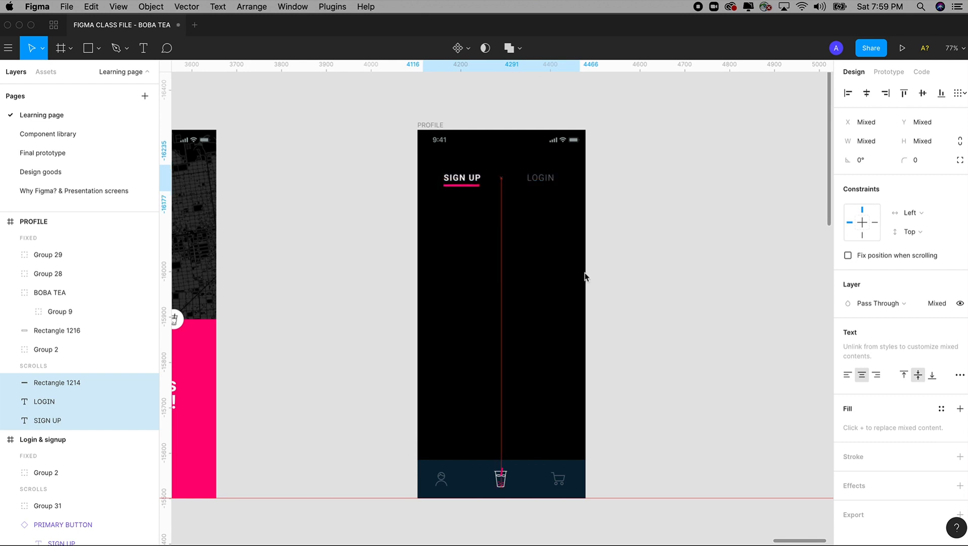
key("Up")
key("Up")
key("Up")
key("Up")
key("Up")
key("Up")
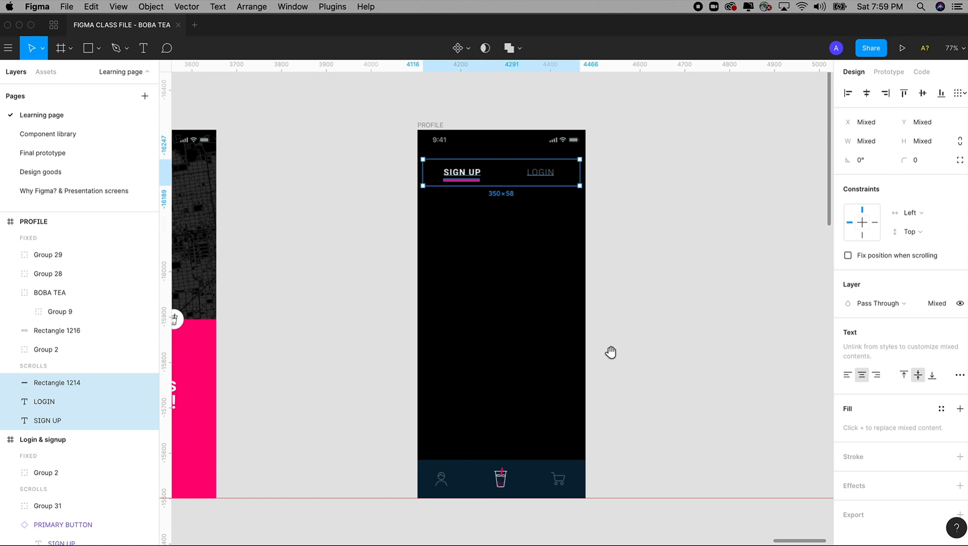
key("Escape")
Set the nav bar's person icon (Group 28) to 100% layer opacity
left_click_drag(314, 358, 625, 534)
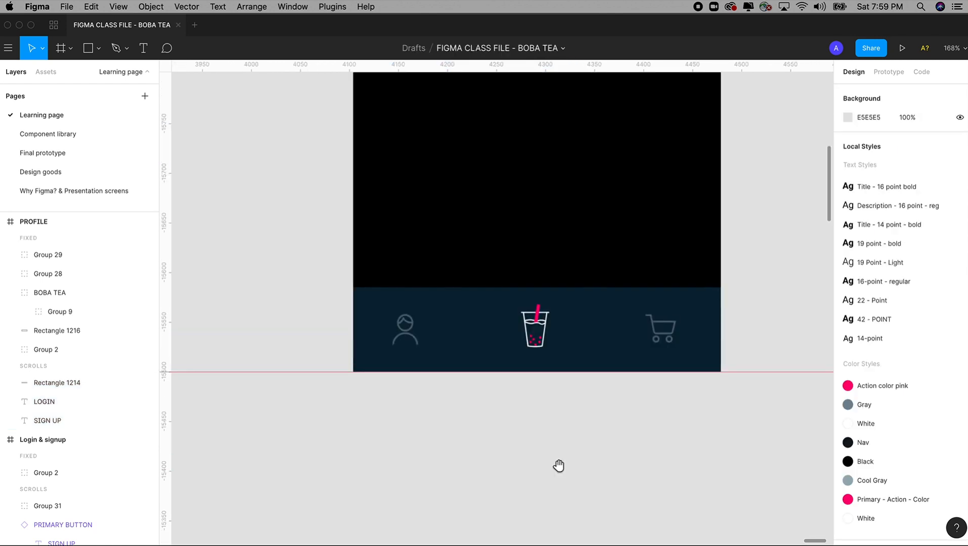
left_click_drag(559, 466, 560, 538)
left_click(410, 410)
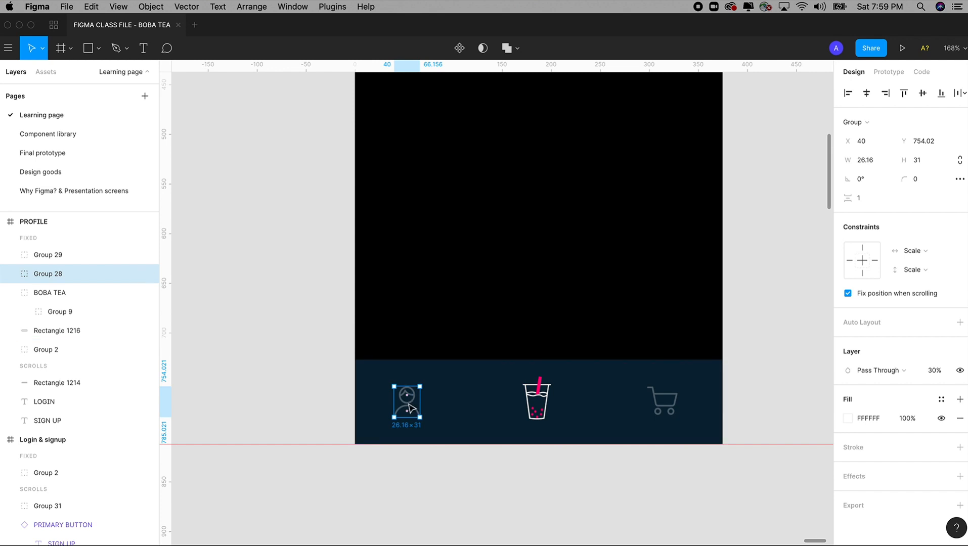
left_click(539, 401)
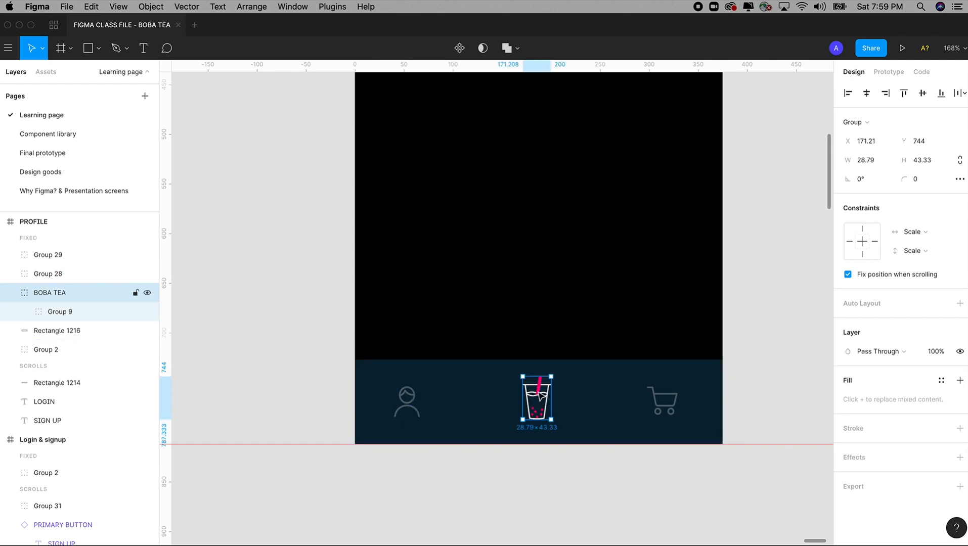
left_click(412, 410)
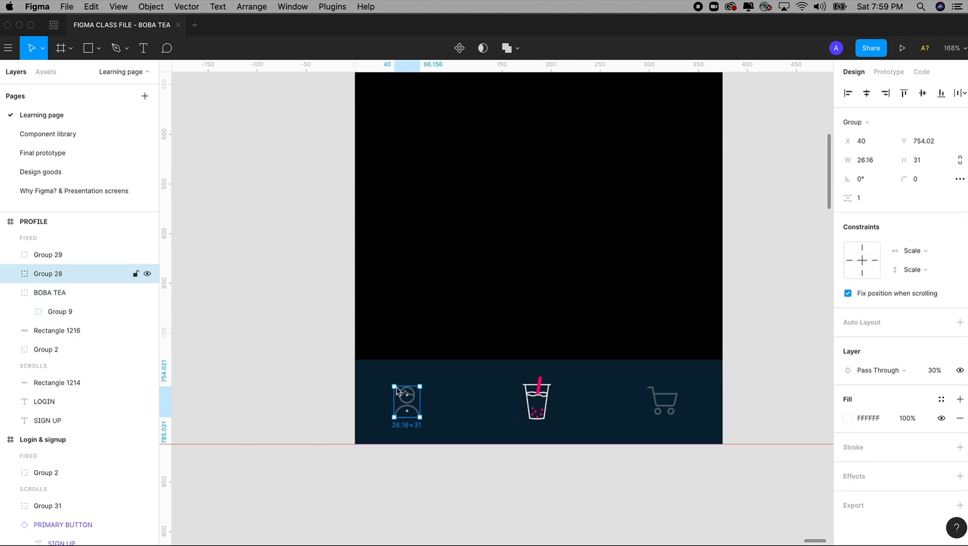
key("z")
left_click_drag(307, 285, 579, 494)
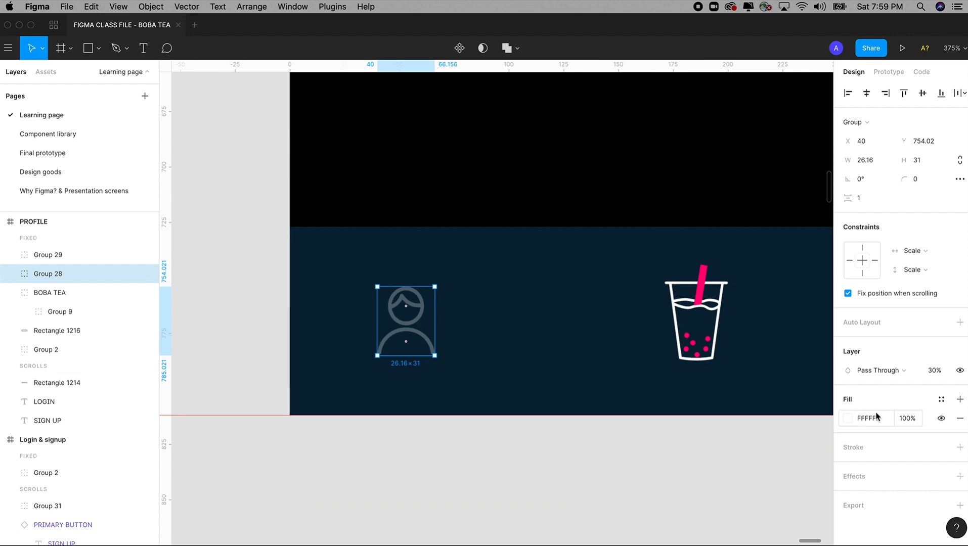
left_click(937, 372)
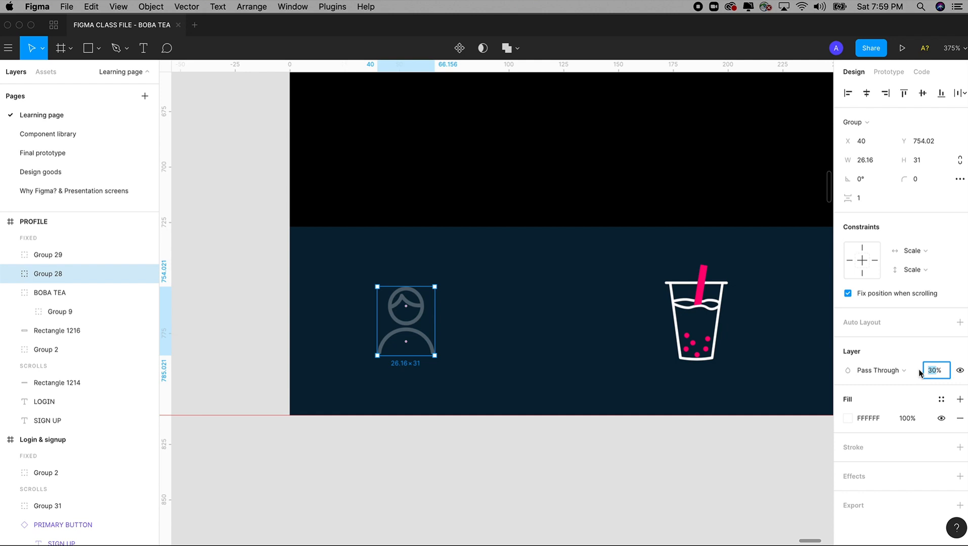
type("100")
key("Return")
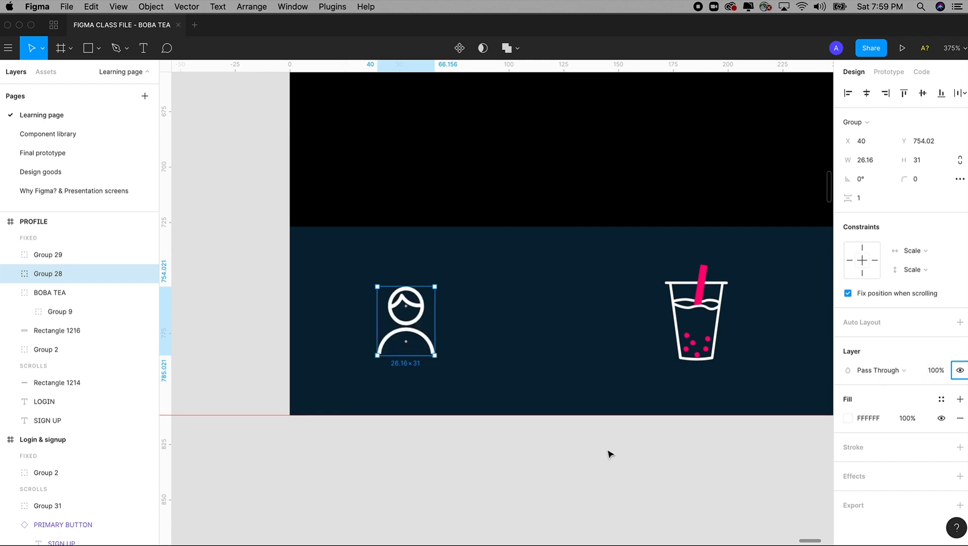
Add a white fill to the boba cup icon
left_click(609, 454)
left_click_drag(661, 426, 458, 424)
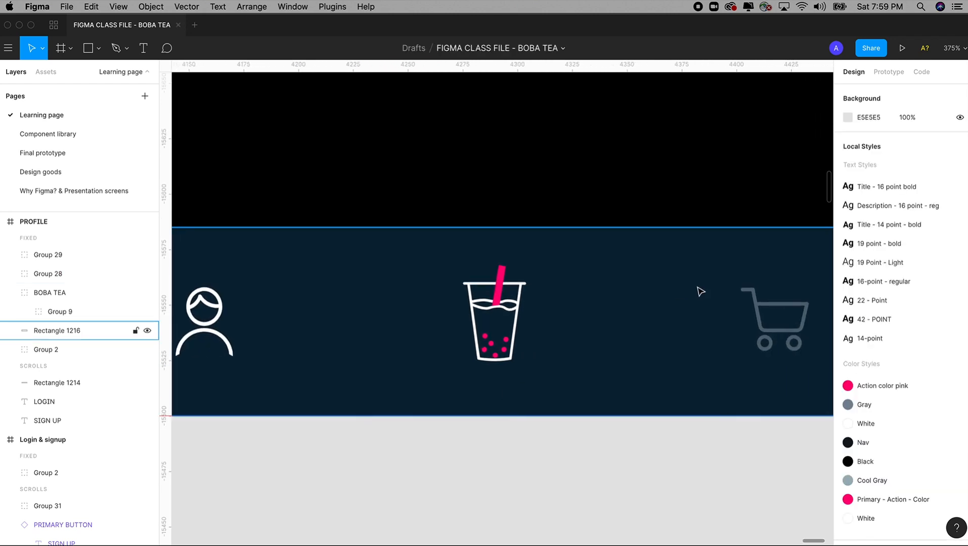
left_click(510, 312)
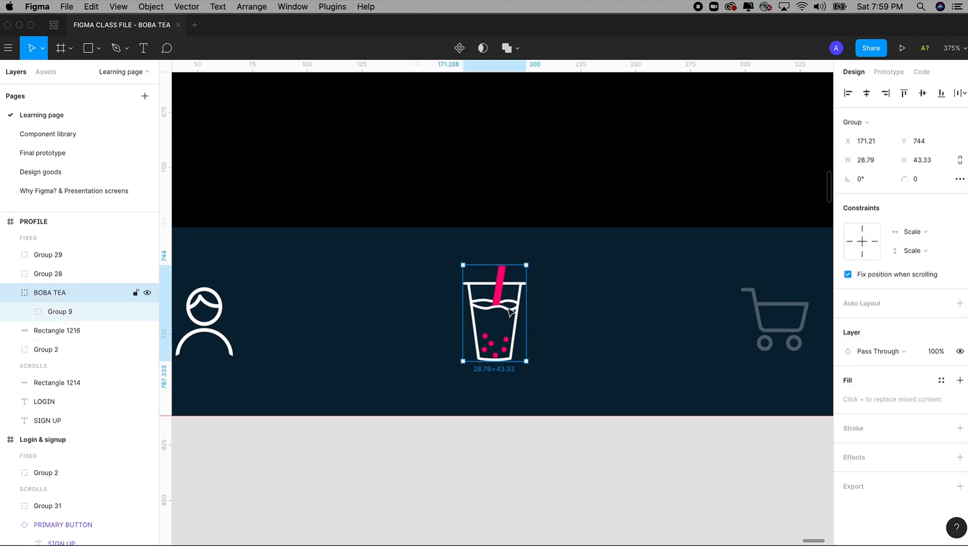
left_click(960, 380)
left_click(848, 400)
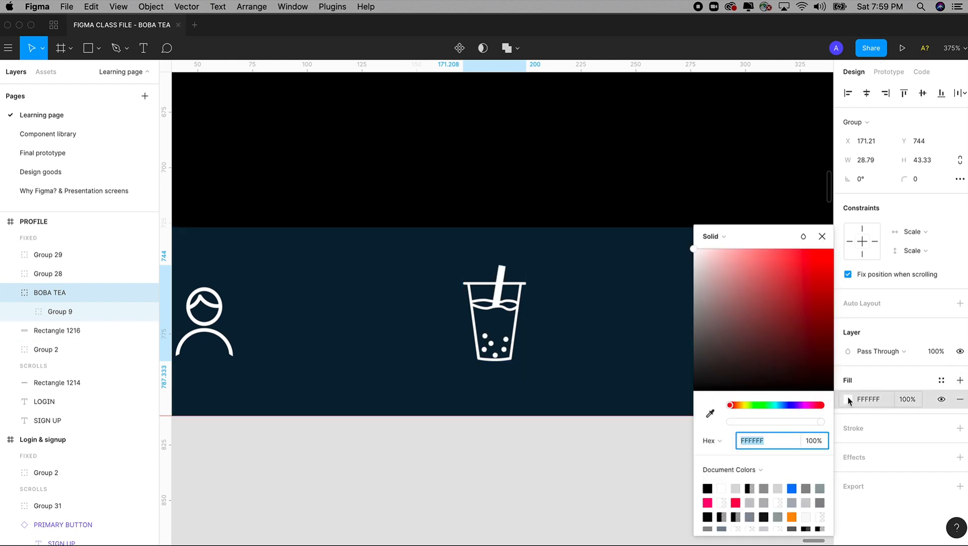
left_click(822, 236)
Set the boba cup's layer opacity to 30%, matching the cart icon
left_click(937, 353)
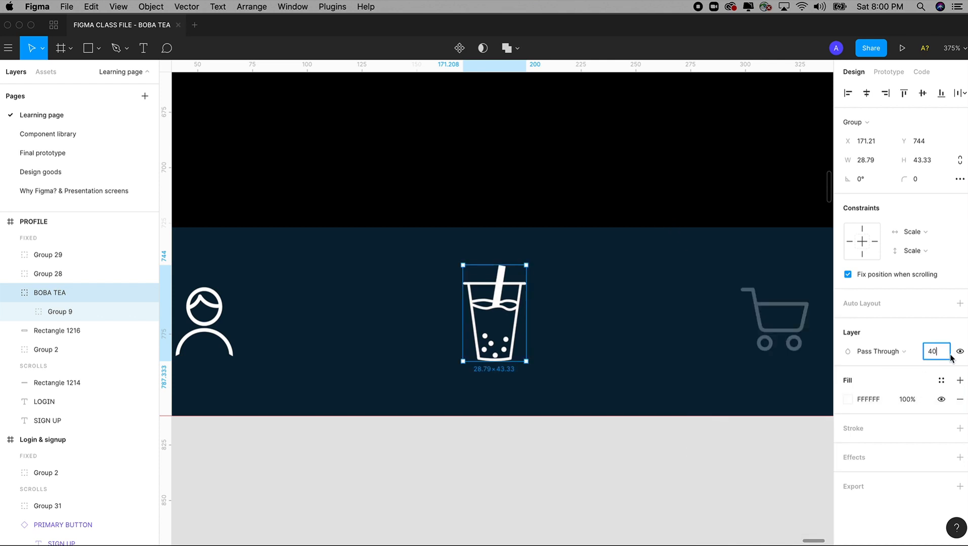
key("Return")
left_click(795, 335)
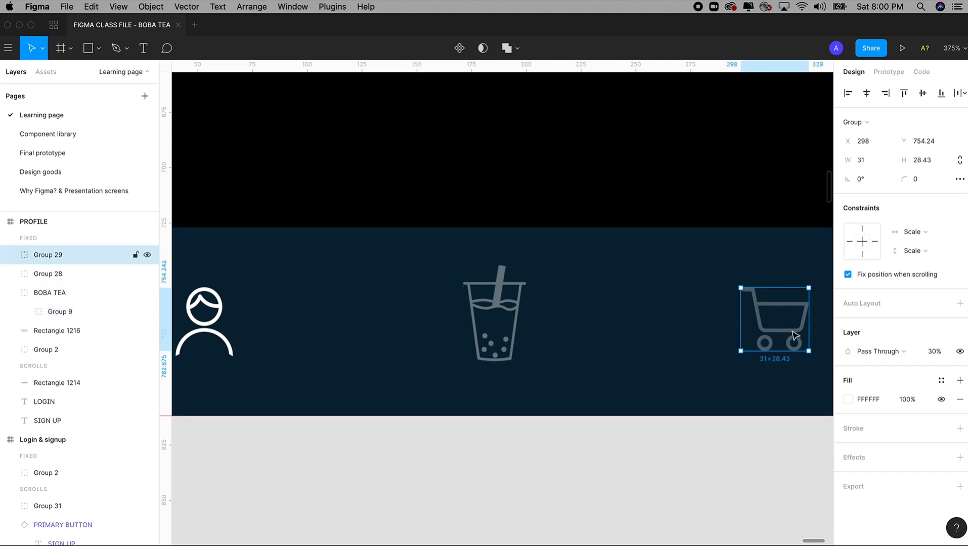
left_click(514, 314)
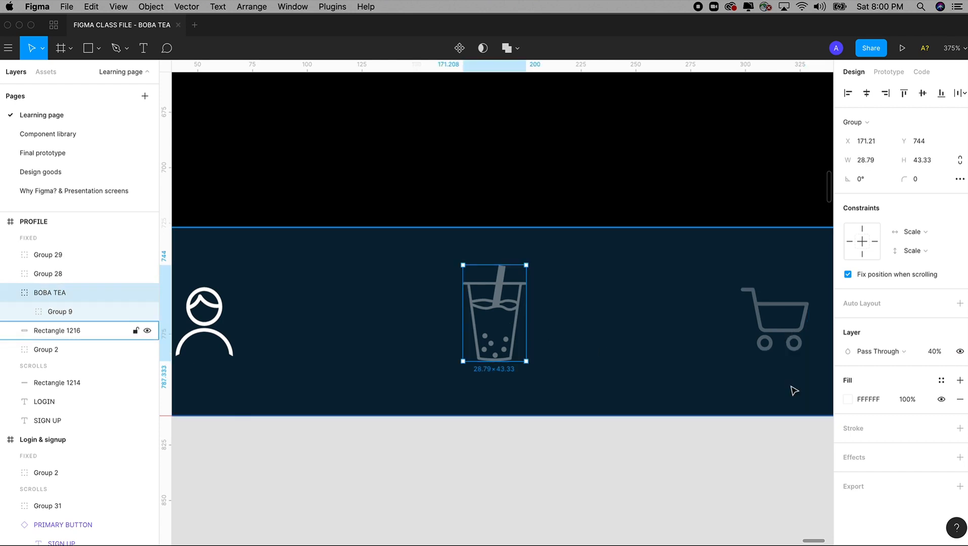
left_click(928, 354)
type("30")
key("Tab")
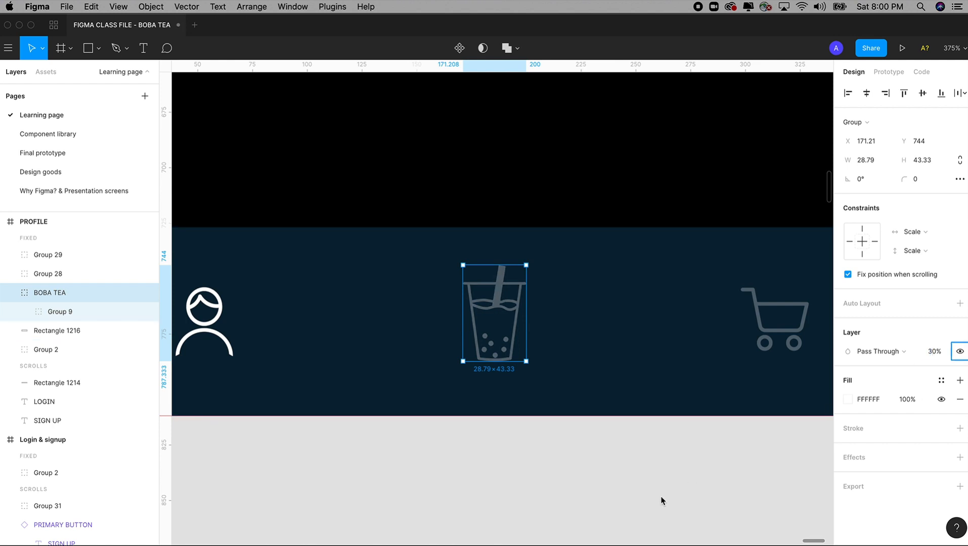
left_click(665, 477)
key("minus")
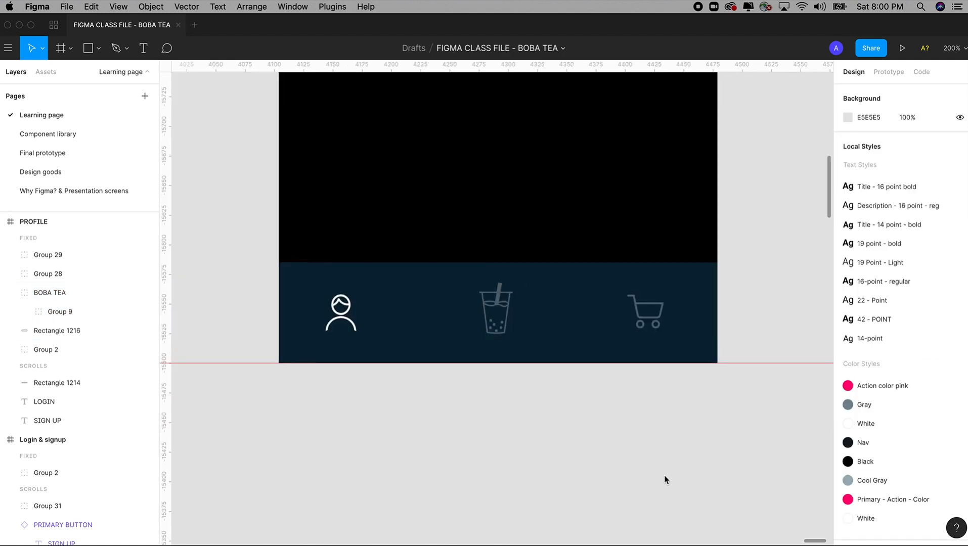
Inspect the navy navigation bar background and person icon layers
left_click_drag(641, 418, 648, 455)
left_click(354, 367)
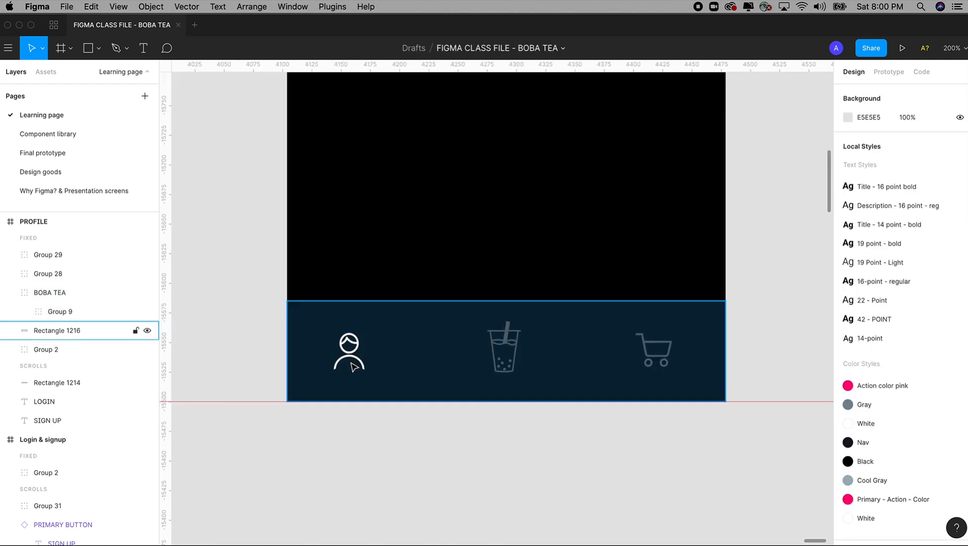
left_click(355, 366)
left_click(357, 354)
key("shift+0")
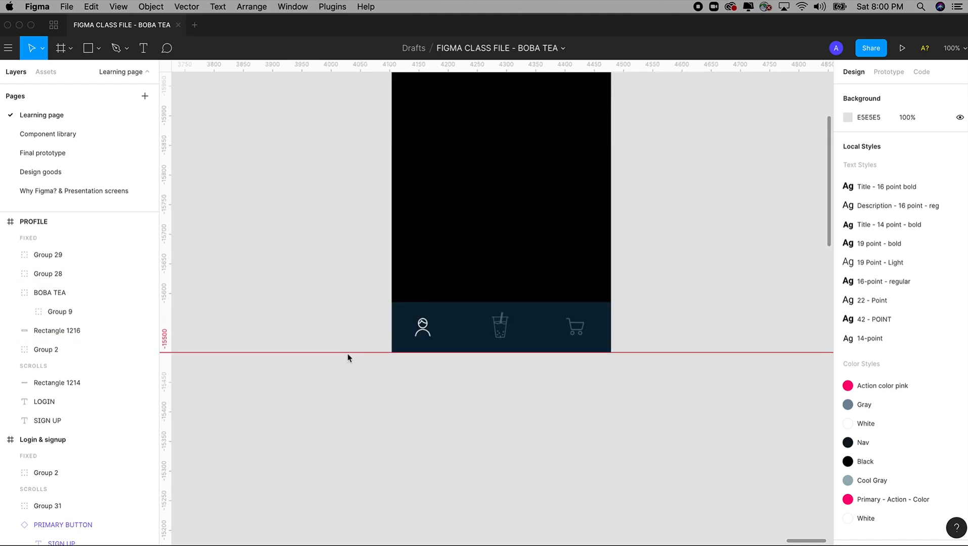
scroll(347, 354, "up", 5)
Change the SIGN UP tab text to PROFILE
key("z")
left_click_drag(328, 93, 479, 194)
left_click(402, 202)
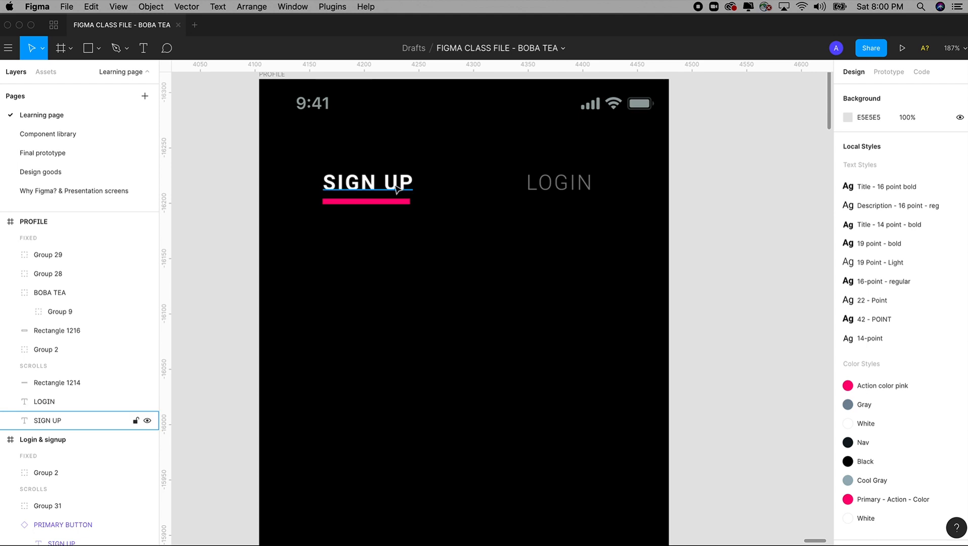
double_click(396, 189)
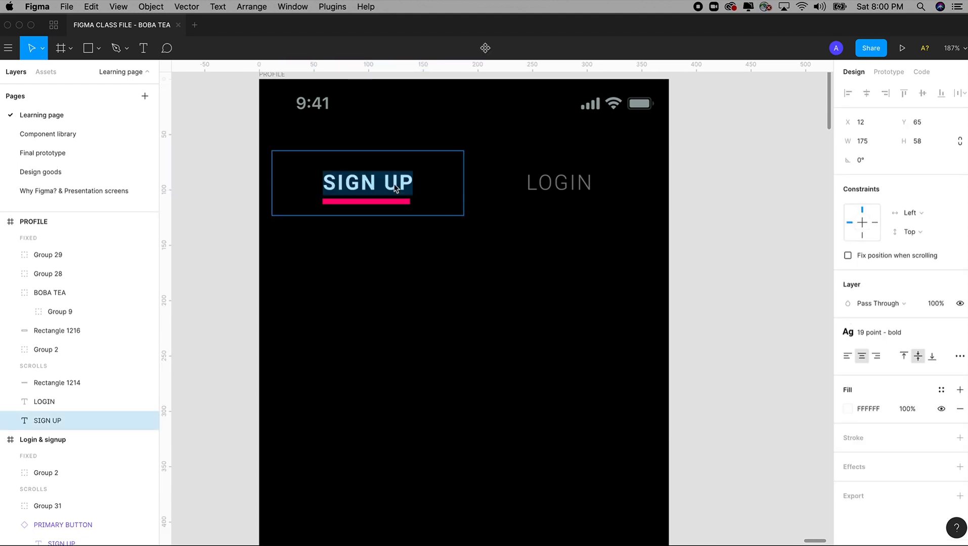
type("PRF")
key("BackSpace")
type("OFILE")
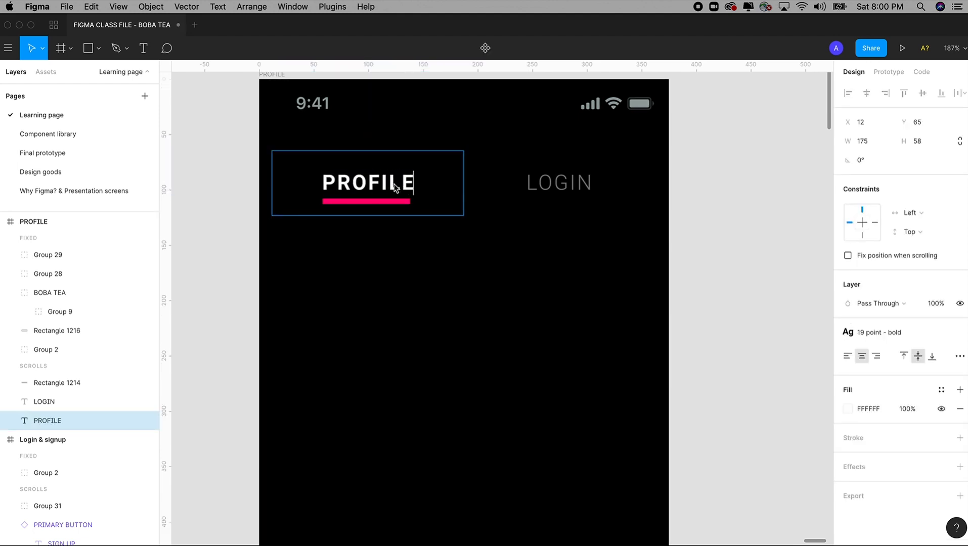
Change the LOGIN tab text to ORDERS and deselect it
double_click(565, 184)
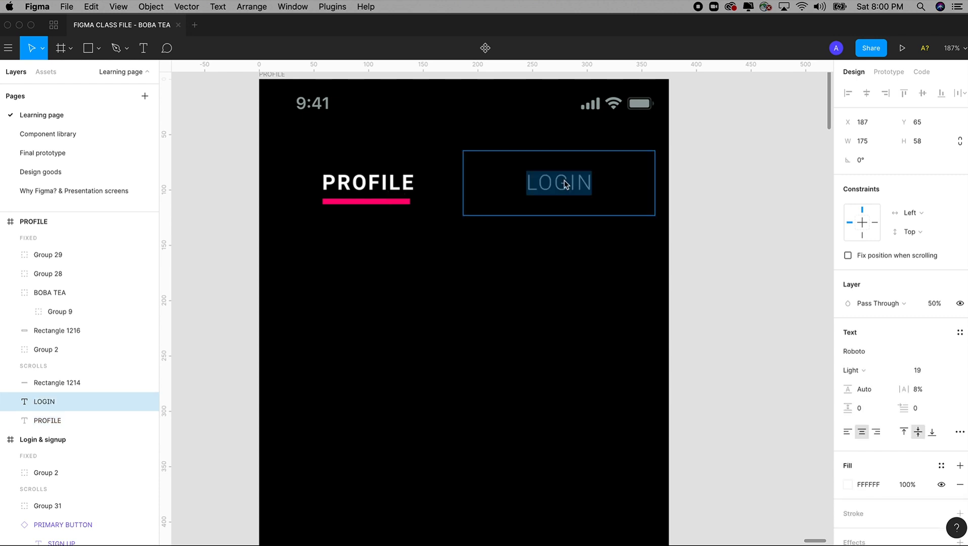
type("ORDERS")
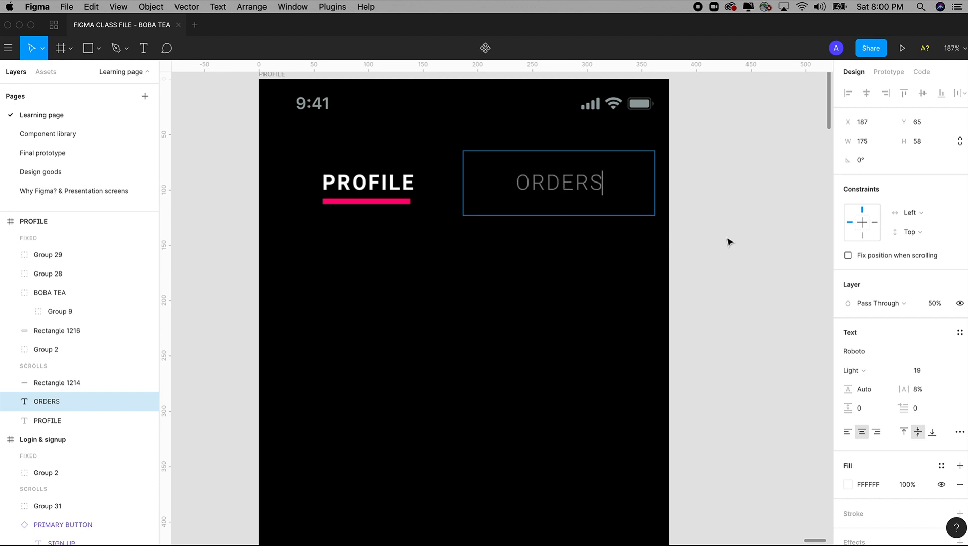
key("Escape")
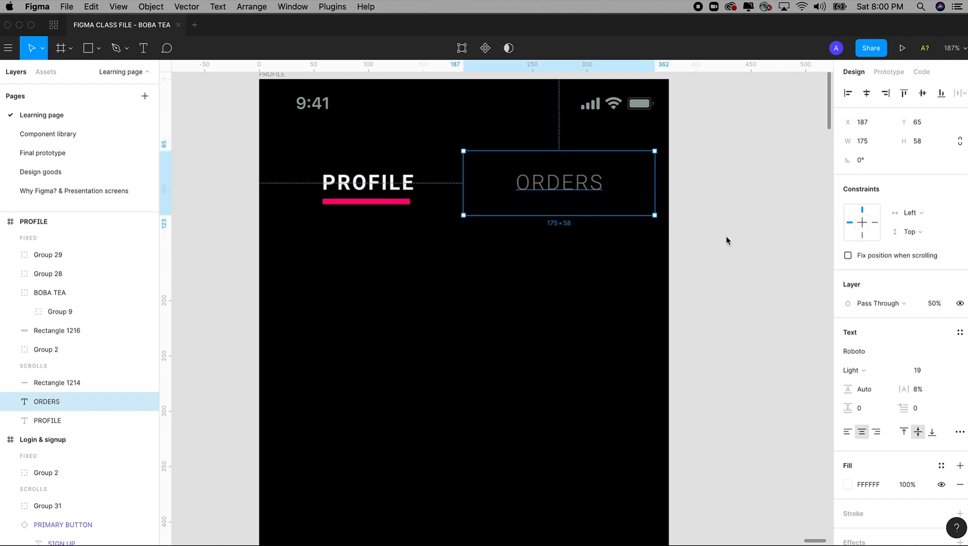
left_click(726, 237)
scroll(726, 237, "down", 10)
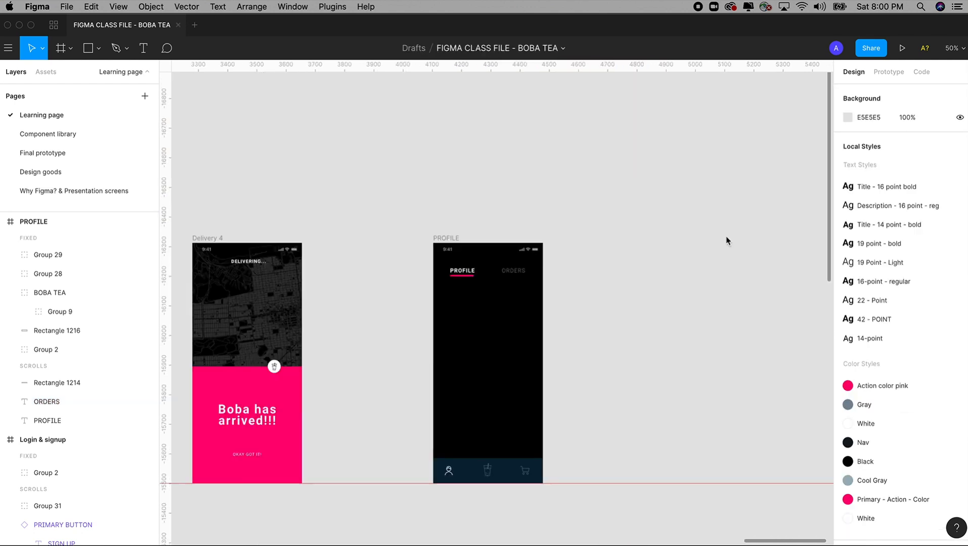
Centre the PROFILE frame in view, switch to the Ellipse tool, and discard a trial circle
scroll(652, 259, "down", 3)
scroll(460, 264, "left", 6)
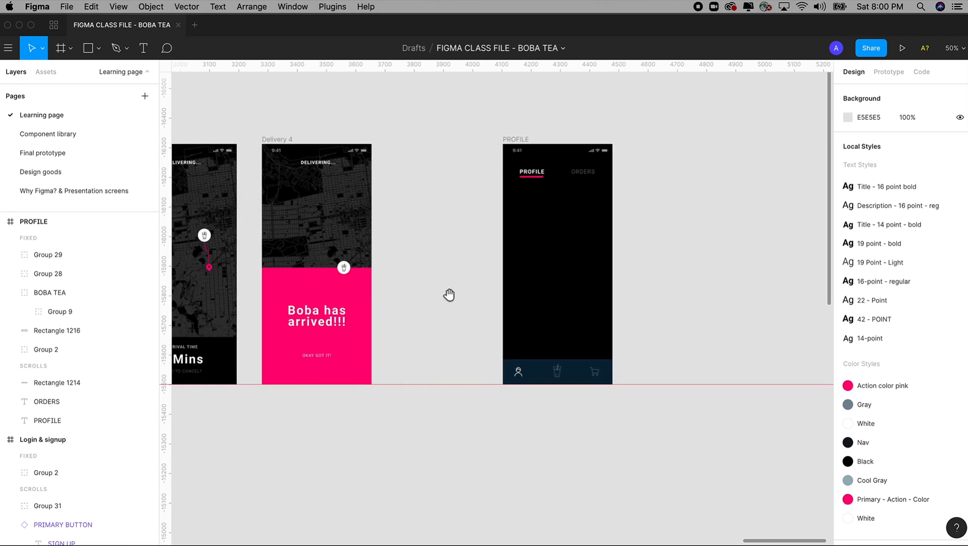
scroll(502, 276, "left", 2)
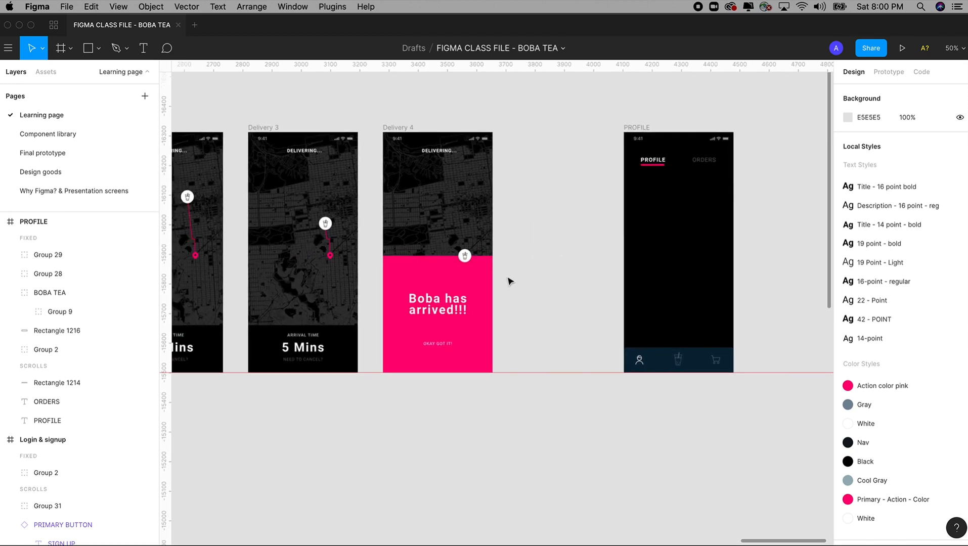
left_click_drag(658, 216, 581, 215)
key("z")
left_click_drag(534, 121, 682, 403)
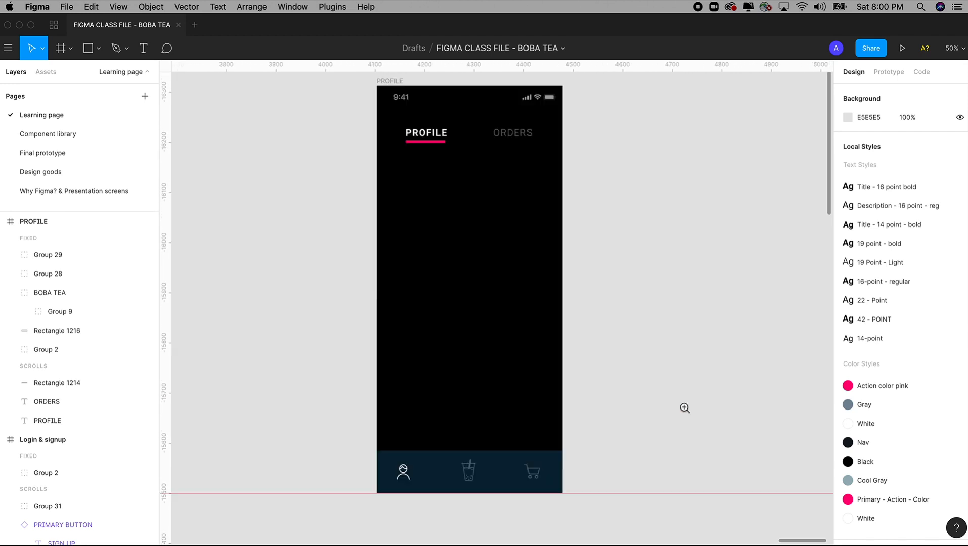
left_click_drag(604, 303, 616, 335)
left_click(99, 48)
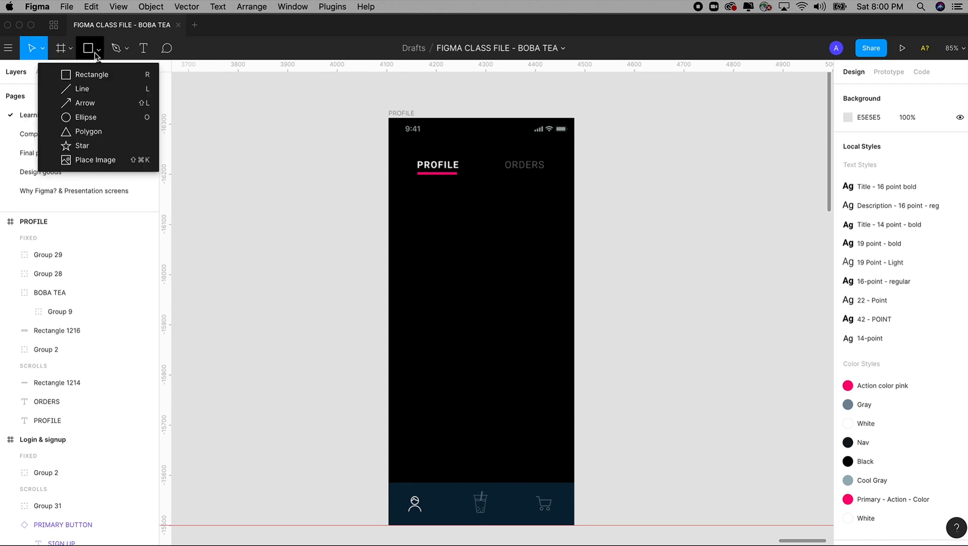
left_click(86, 115)
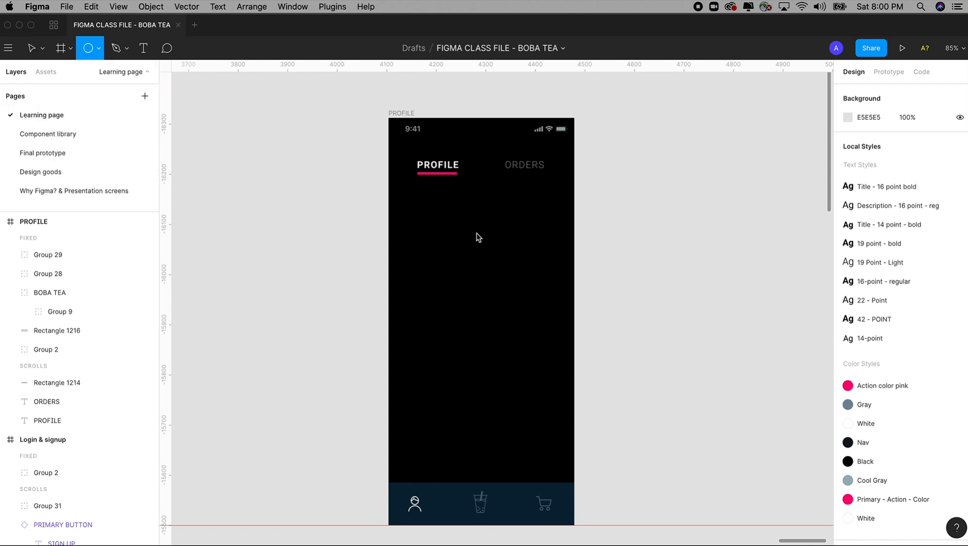
left_click_drag(446, 207, 519, 284)
key("BackSpace")
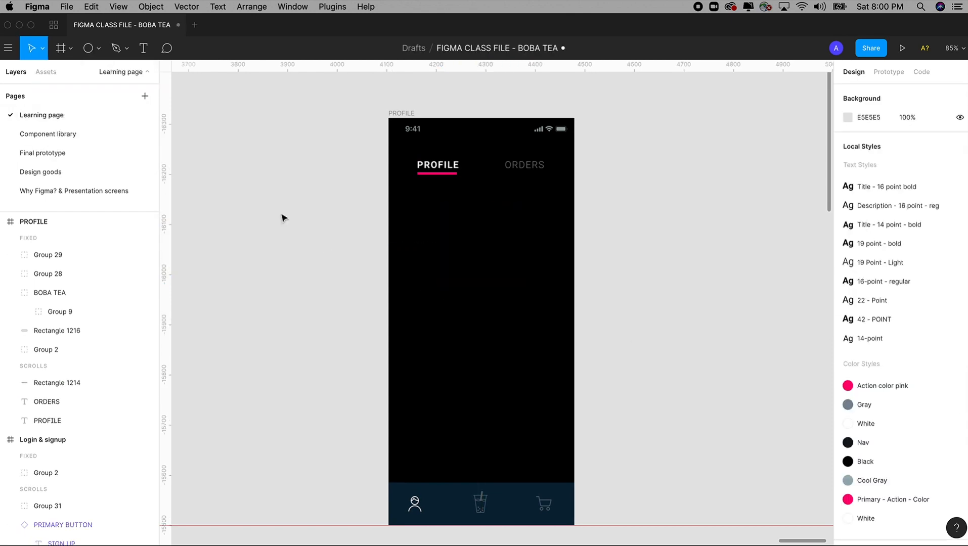
Draw a 220×220 circle centred below the PROFILE and ORDERS headings, then select it
left_click(96, 49)
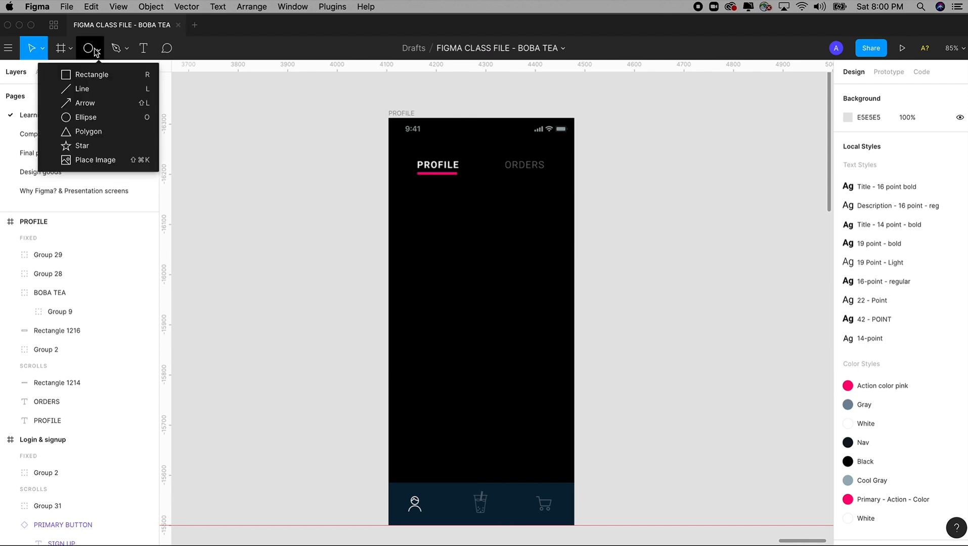
left_click(95, 118)
left_click_drag(450, 210, 537, 297)
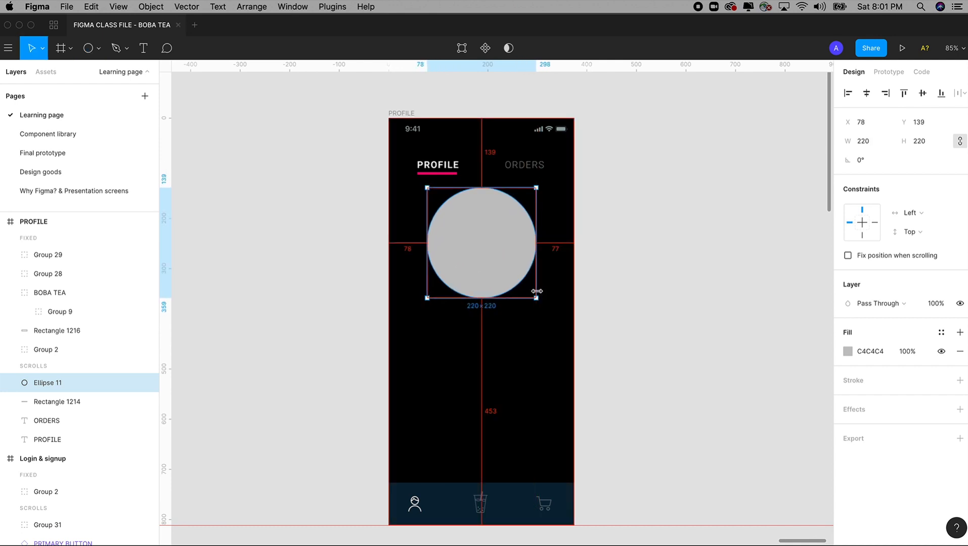
mouse_move(488, 236)
left_mouse_down()
mouse_move(487, 253)
mouse_move(489, 243)
left_mouse_up()
left_click(614, 259)
scroll(607, 263, "right", 1)
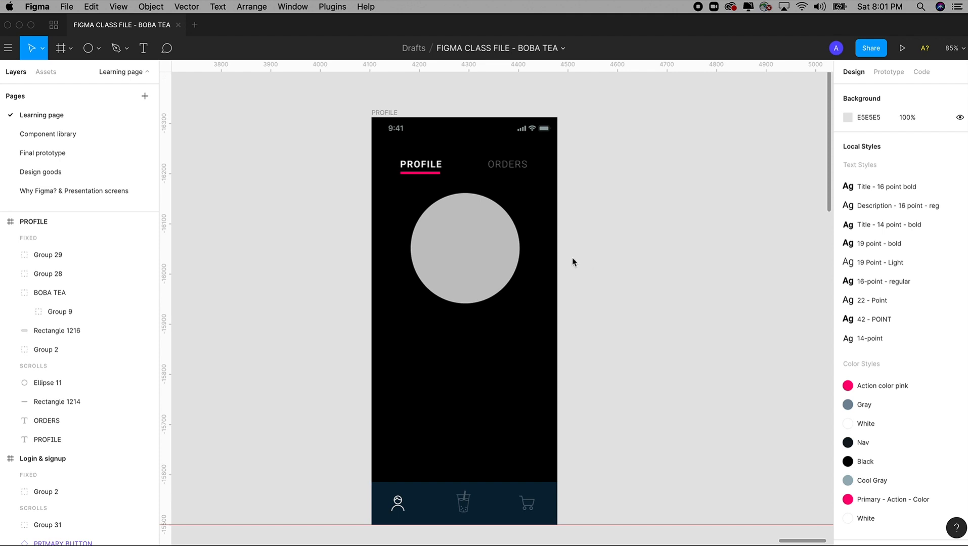
left_click(462, 255)
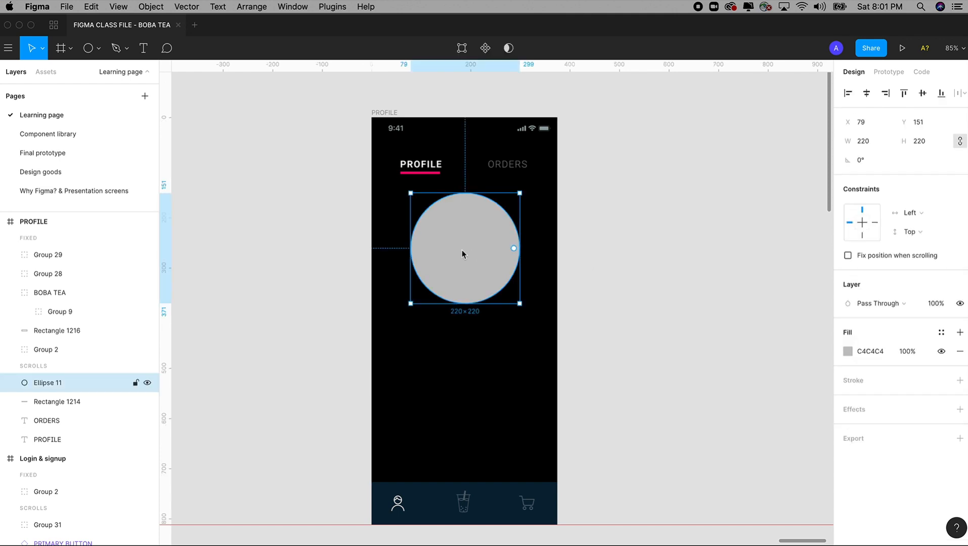
Open the Content Reel plugin's detail page from the file browser's Plugins overview
left_click(338, 7)
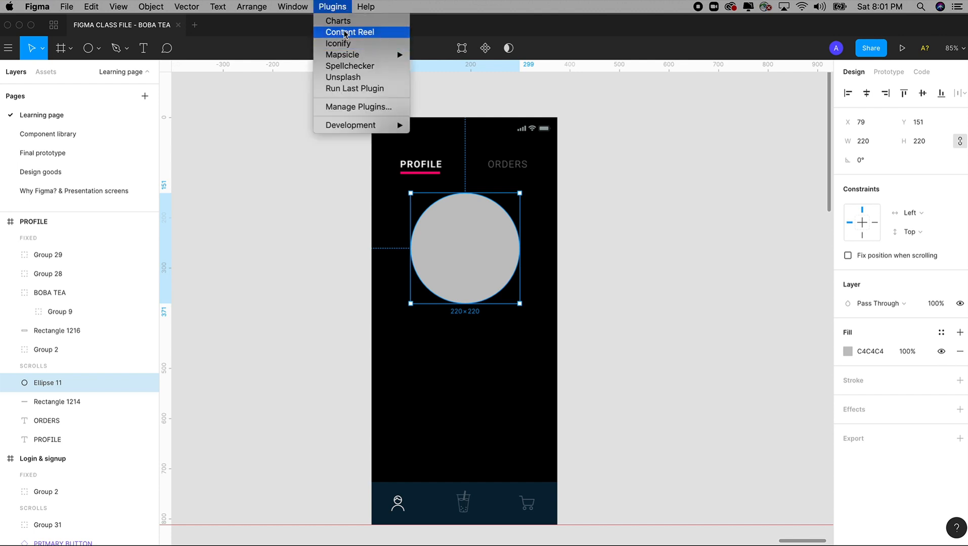
left_click(273, 149)
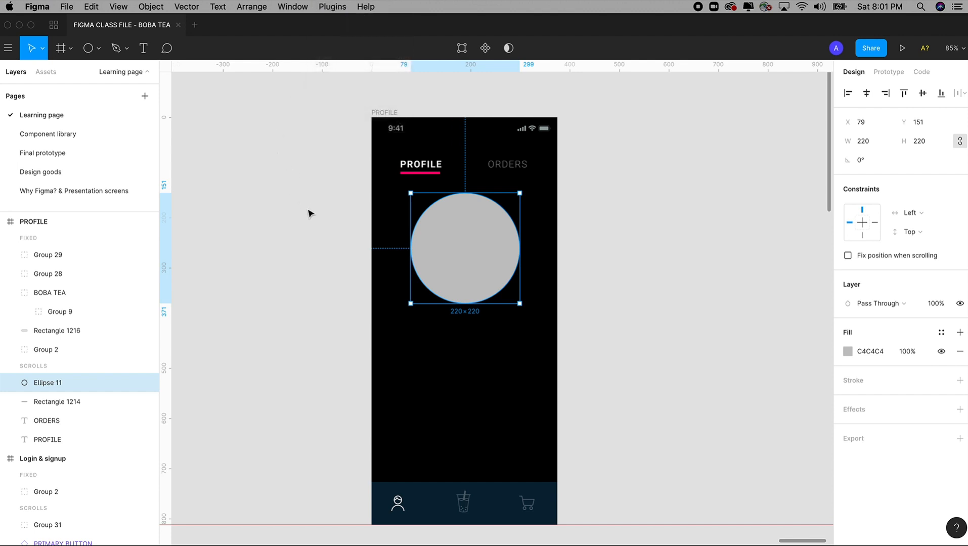
left_click(54, 26)
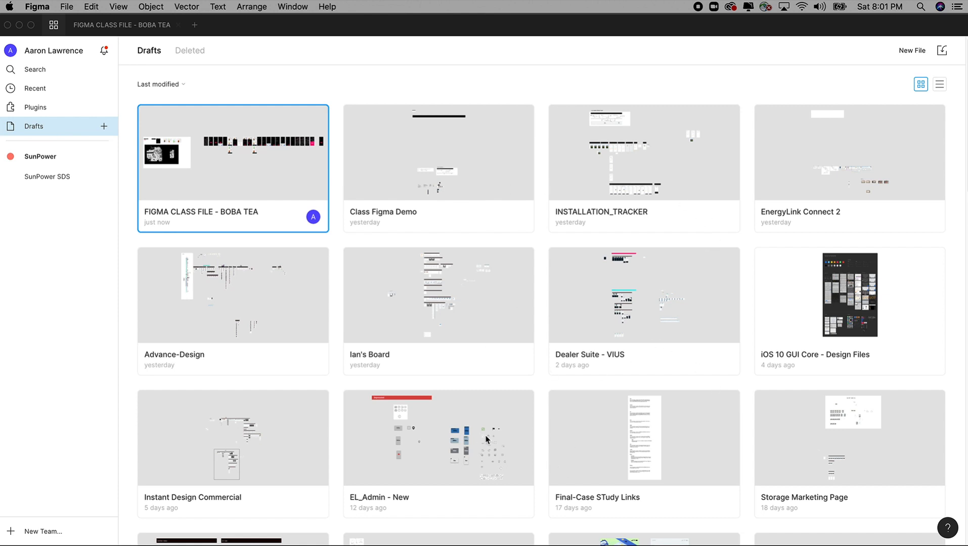
left_click(38, 110)
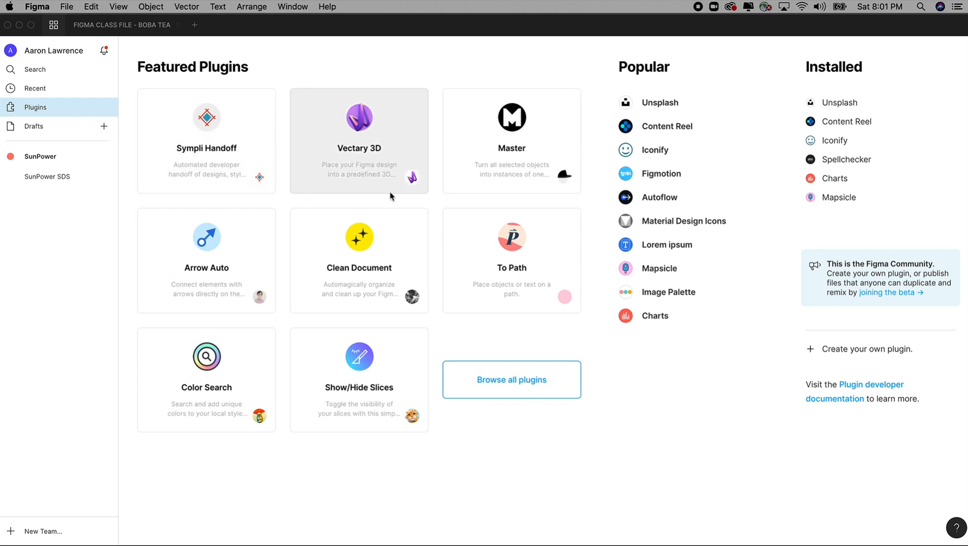
left_click(653, 131)
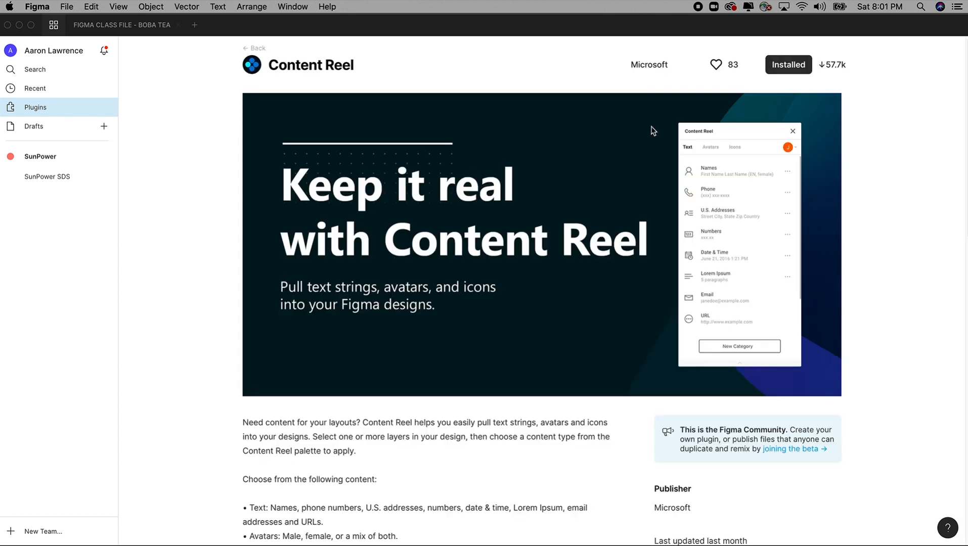
Uninstall and reinstall Content Reel, then return to the Drafts file list
scroll(560, 286, "down", 3)
scroll(561, 286, "up", 3)
left_click(804, 67)
left_click(793, 67)
left_click(40, 129)
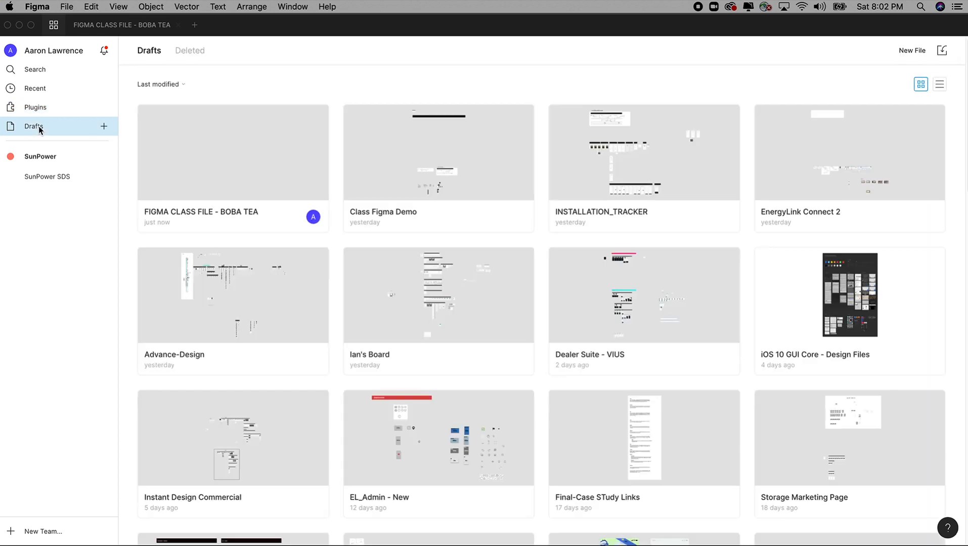
Reopen the BOBA TEA class file and nudge the grey profile circle slightly
left_click(249, 180)
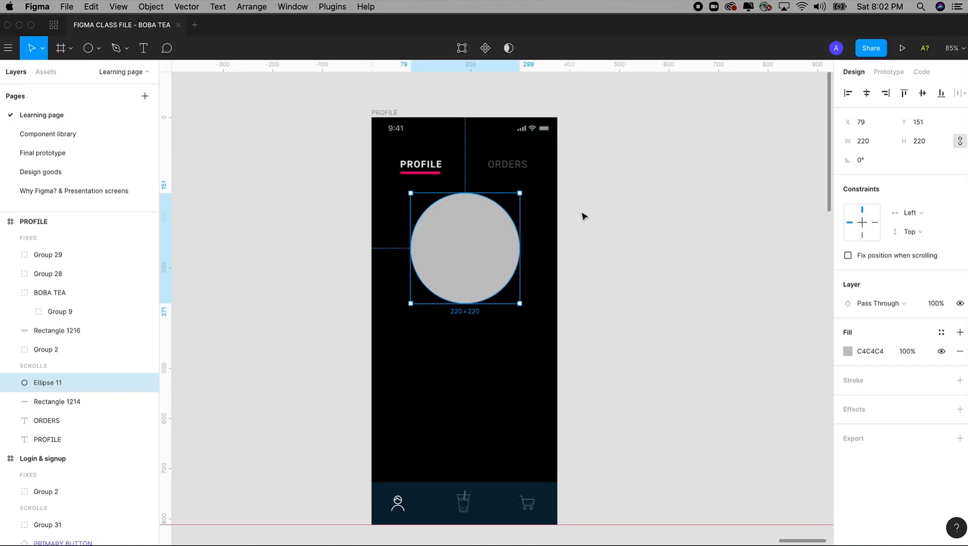
left_click(580, 263)
left_click(465, 253)
left_click_drag(458, 251, 459, 253)
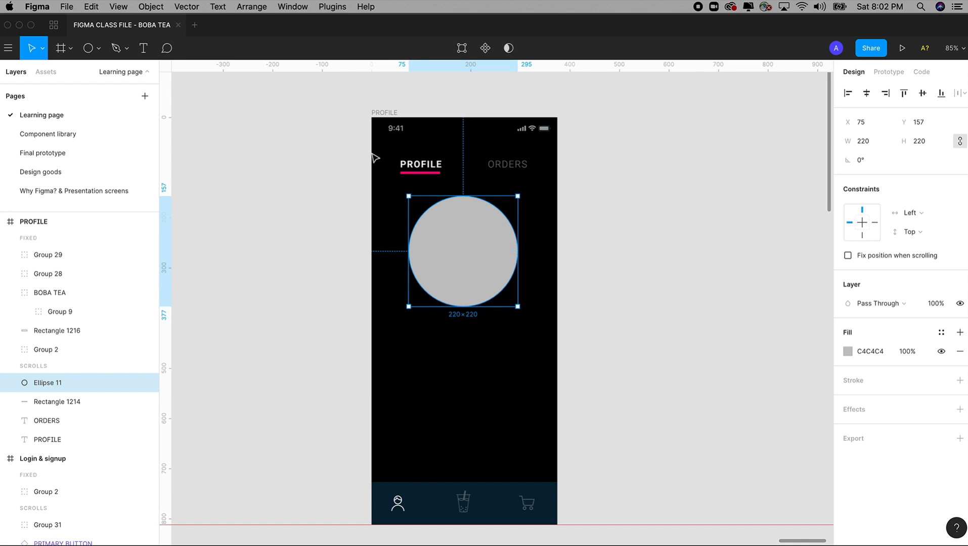
Fill the circle with a Content Reel male avatar, cycling to the camera-holding photo
left_click(331, 7)
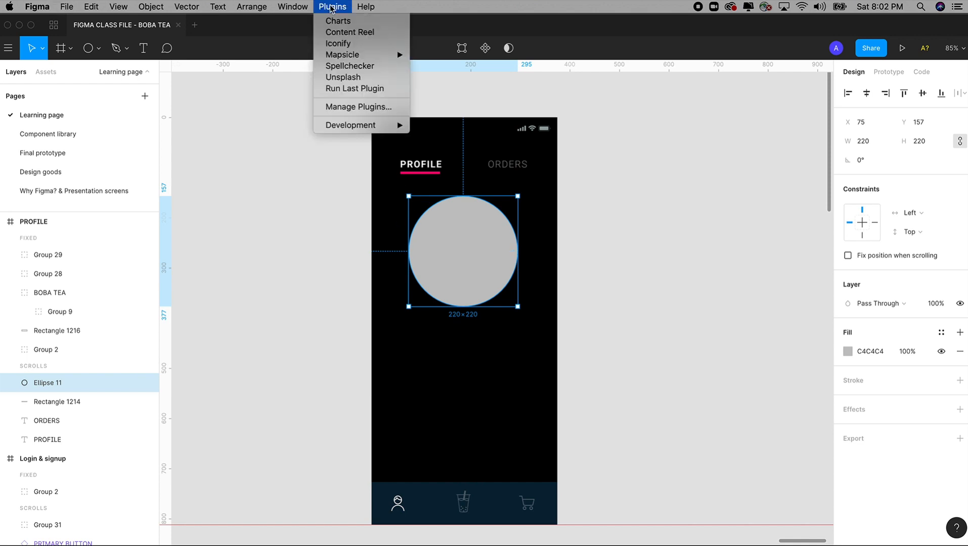
left_click(350, 33)
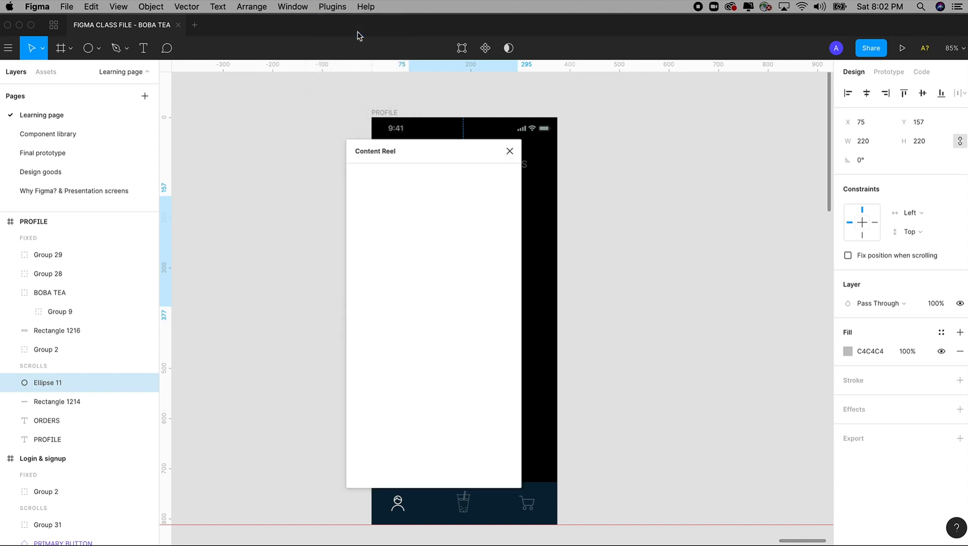
left_click_drag(404, 151, 665, 122)
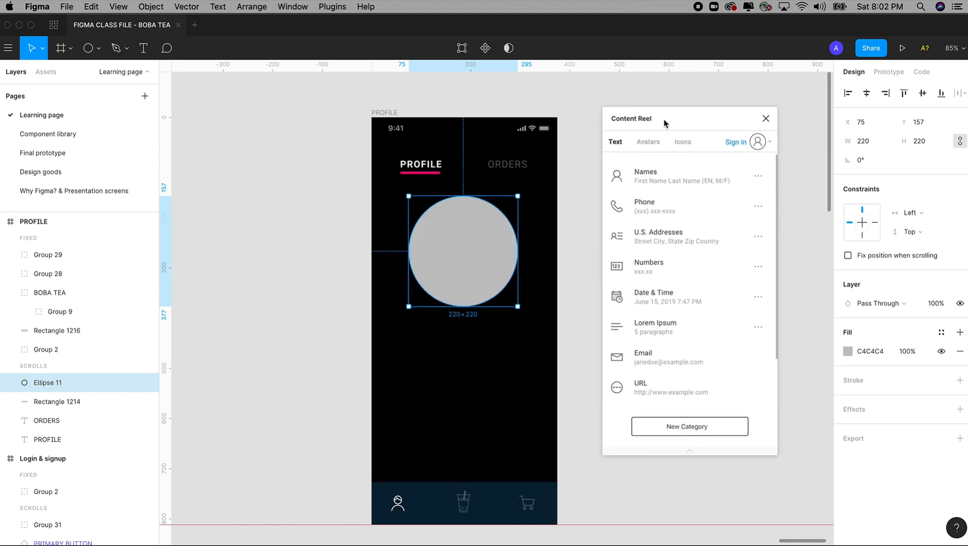
left_click(649, 144)
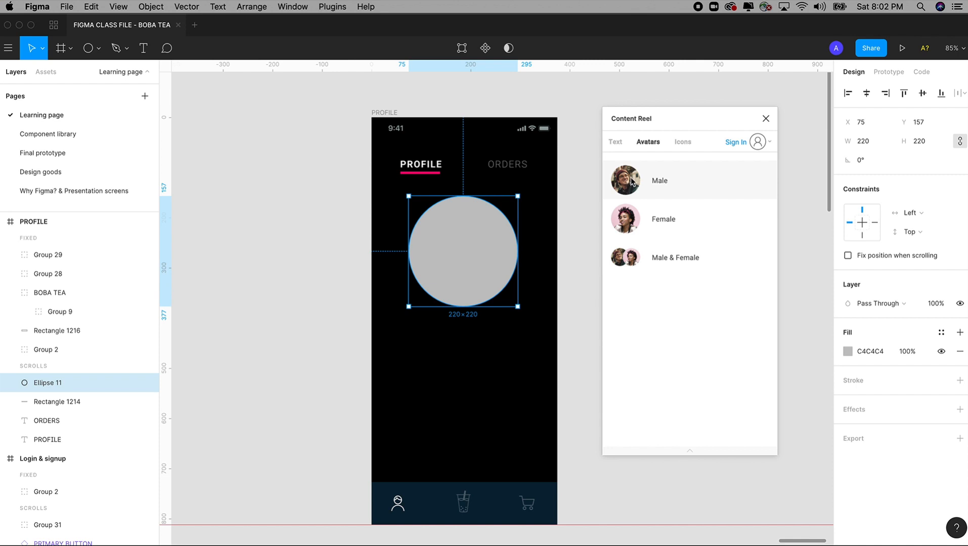
left_click_drag(632, 183, 461, 263)
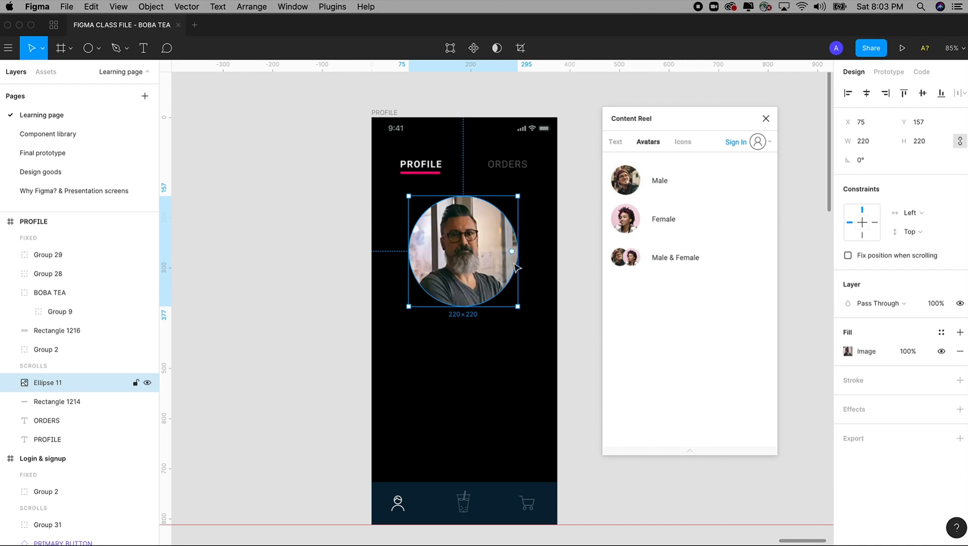
left_click(632, 181)
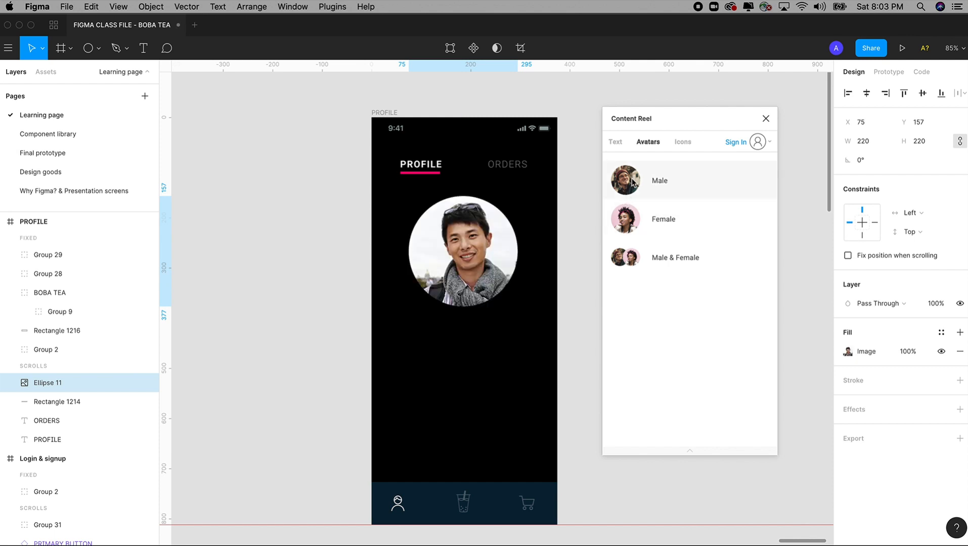
left_click(632, 181)
left_click(632, 181)
left_click(633, 183)
left_click(632, 184)
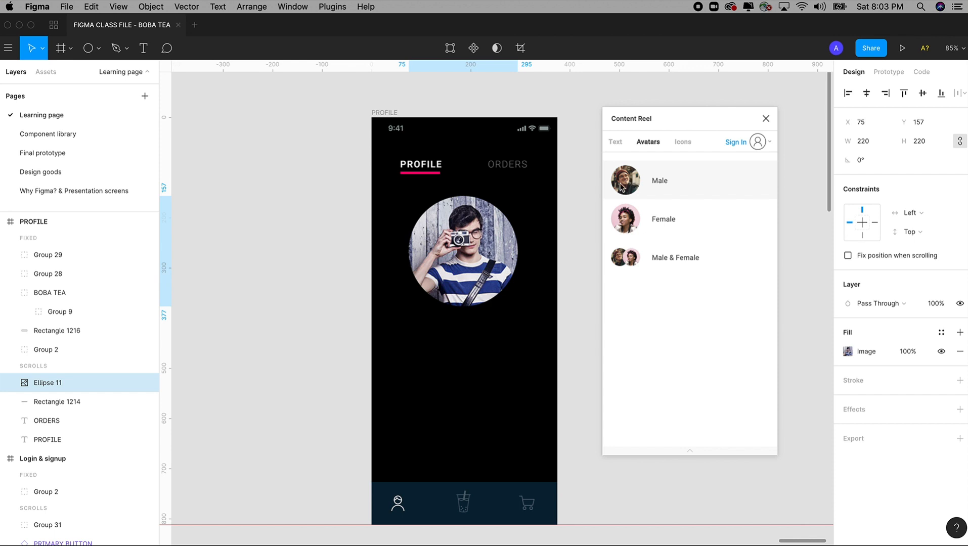
Duplicate the PROFILE heading below the avatar photo, undoing a stray ORDERS copy
left_click(516, 170)
left_click_drag(517, 170, 461, 358)
key("ctrl+z")
left_click(431, 168)
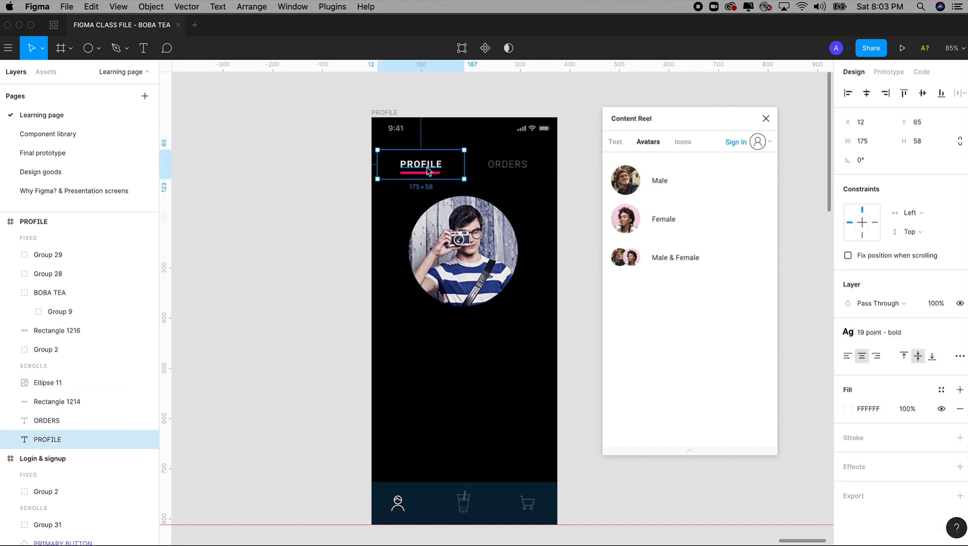
left_click_drag(433, 170, 445, 371)
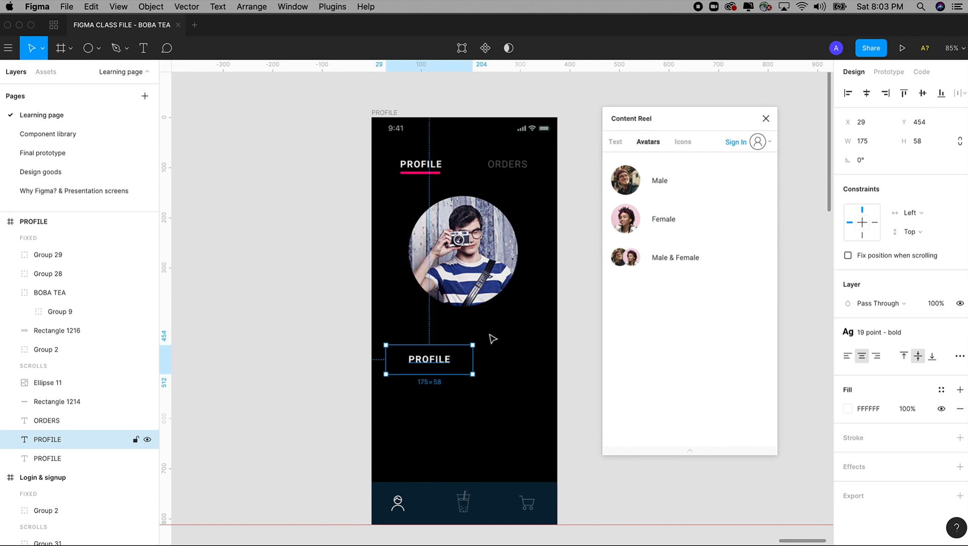
Cycle the copied label through Content Reel's sample texts, ending on a web URL
left_click(616, 142)
left_click(666, 187)
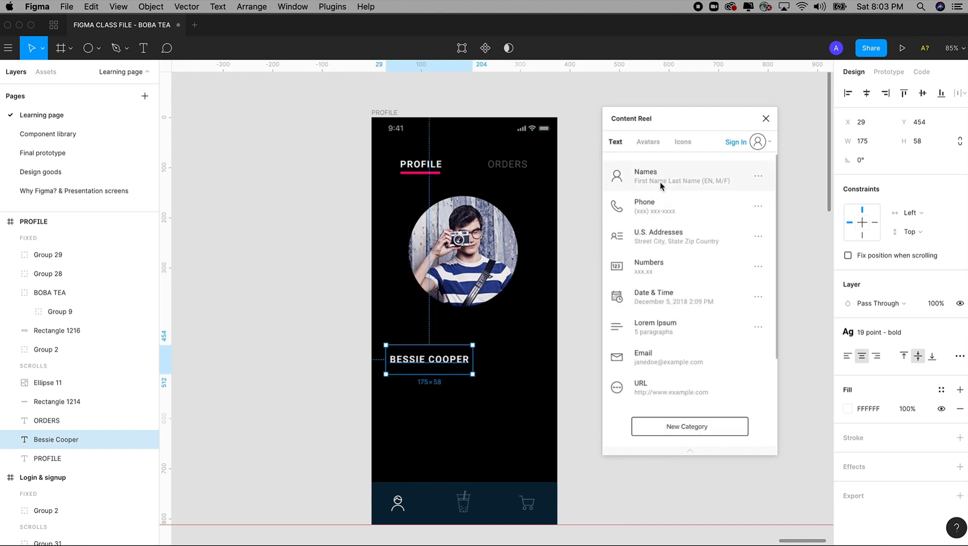
left_click(651, 211)
left_click(659, 242)
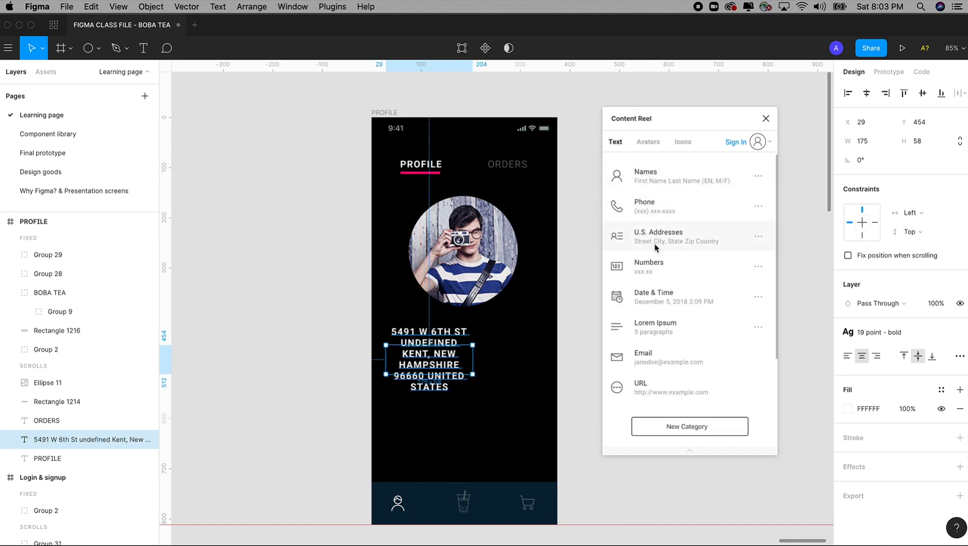
left_click(652, 273)
left_click(654, 299)
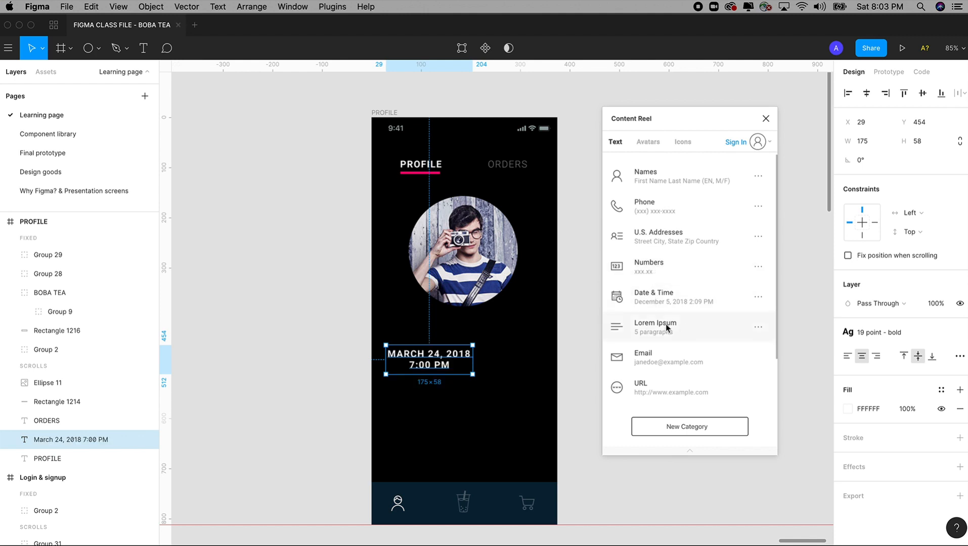
left_click(657, 329)
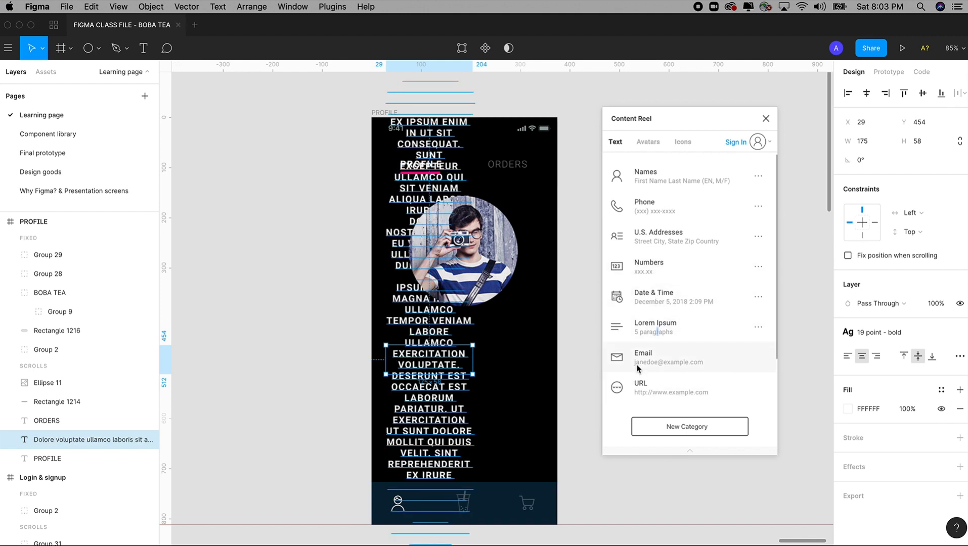
left_click(645, 367)
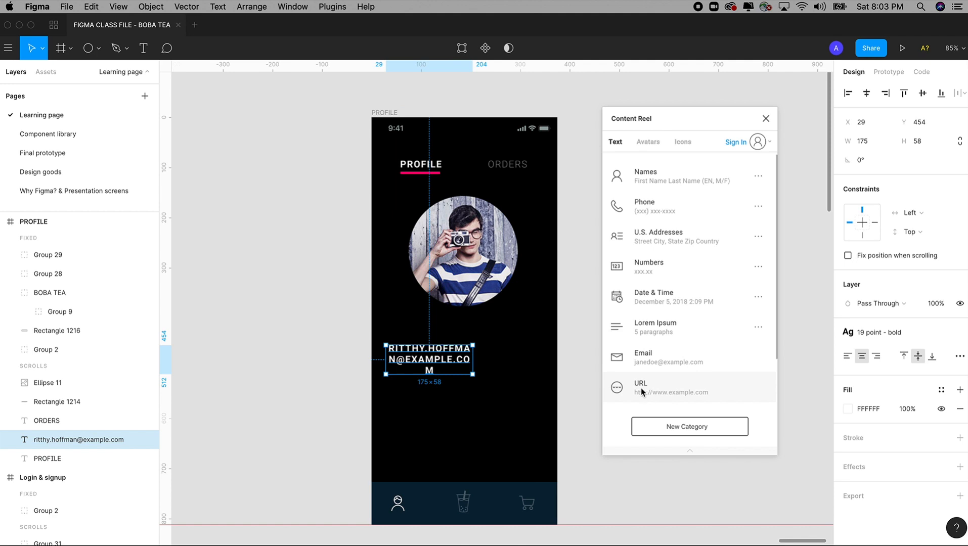
left_click(641, 388)
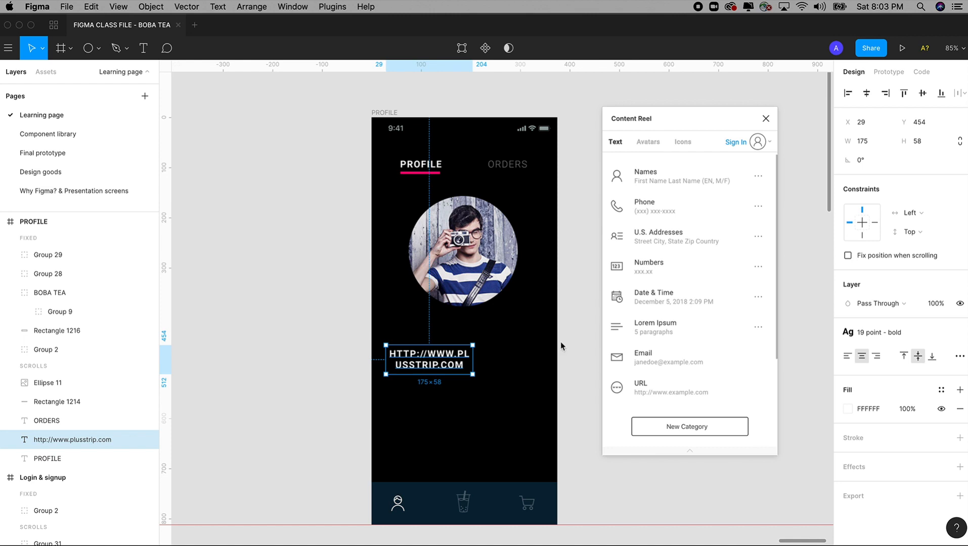
Delete the URL text and refill the photo circle with a male avatar
left_click(465, 273)
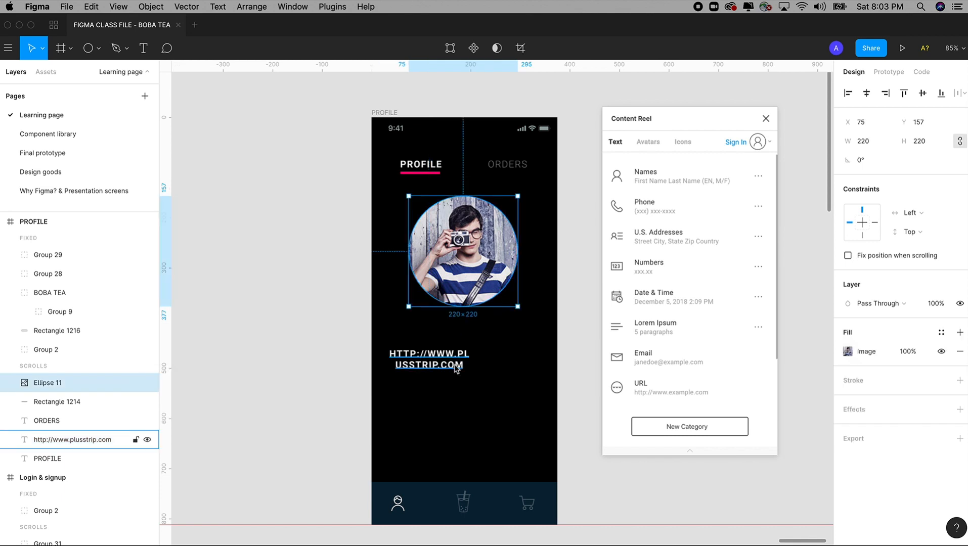
left_click(457, 368)
key("Delete")
left_click(48, 383)
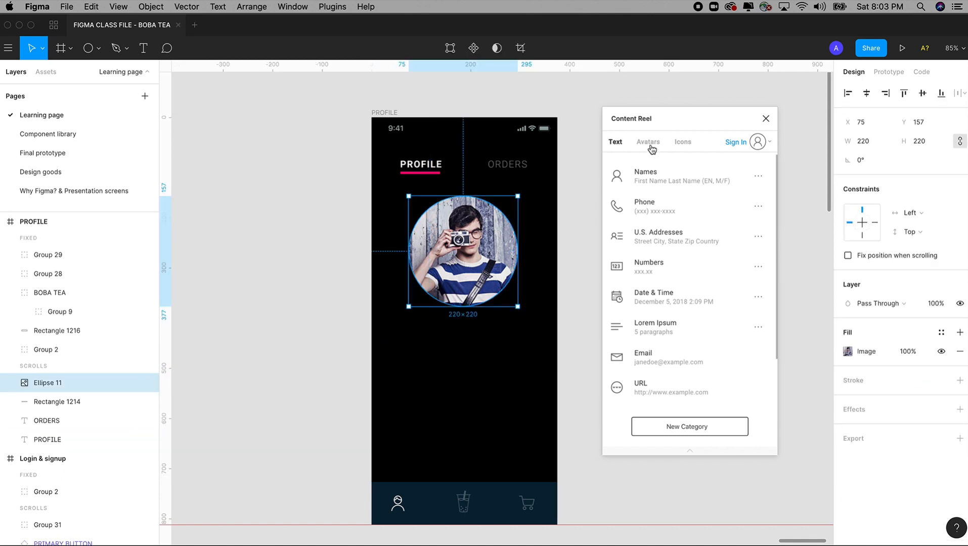
left_click(652, 147)
left_click(633, 185)
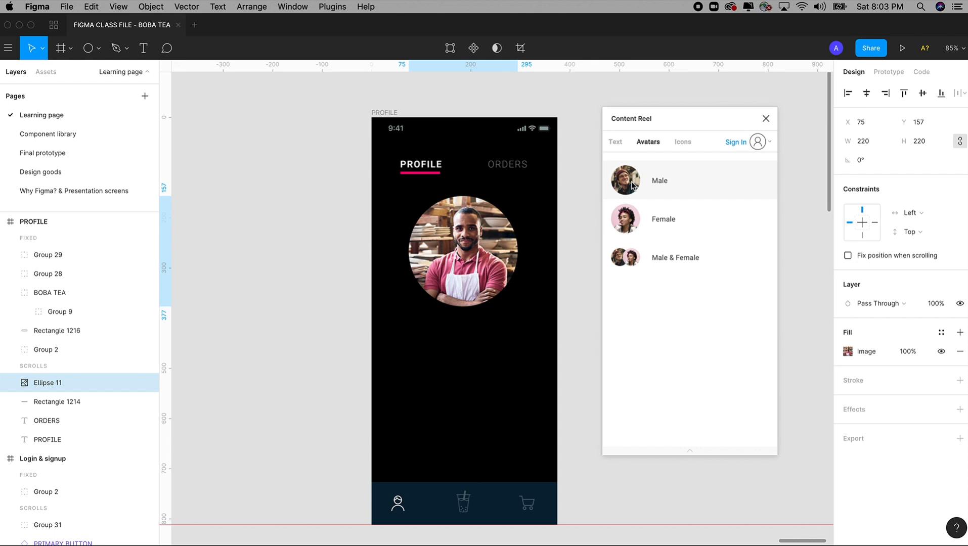
left_click(586, 244)
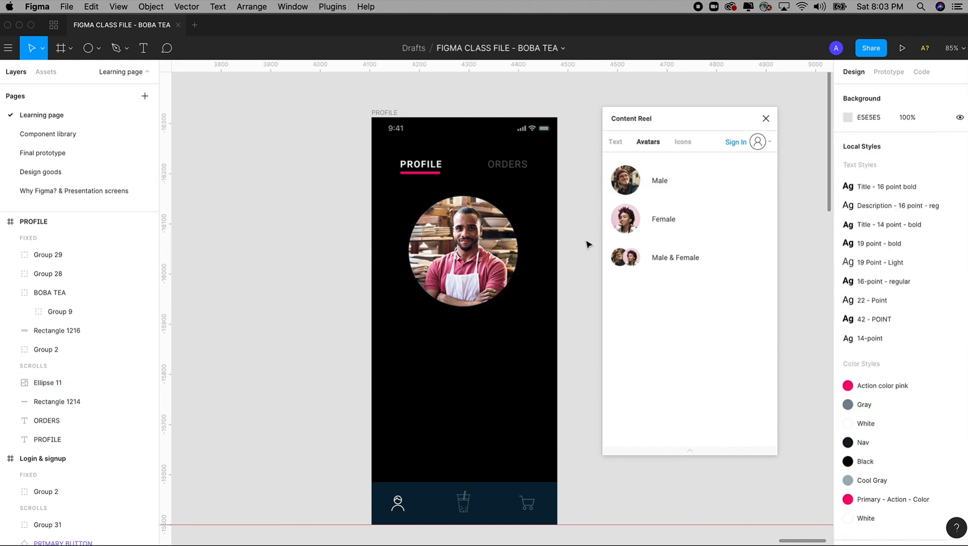
scroll(587, 245, "left", 1)
left_click(492, 260)
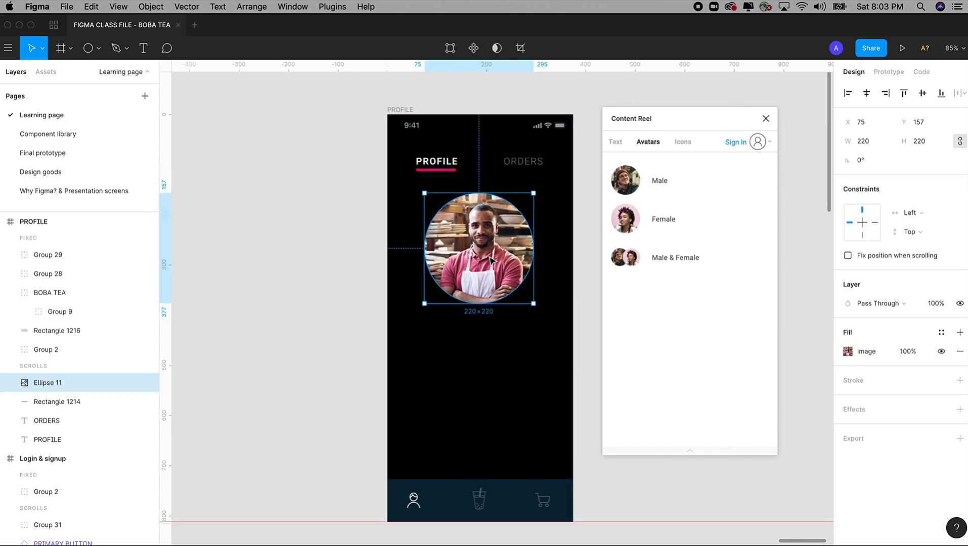
left_click_drag(492, 261, 481, 264)
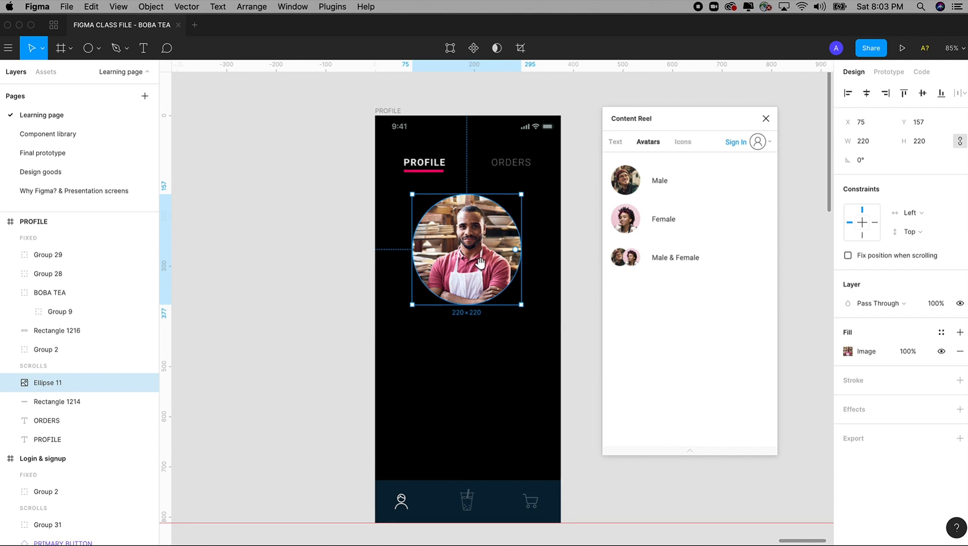
Place a left-aligned copy of PROFILE below the avatar, widened to 224×68
left_click(425, 166)
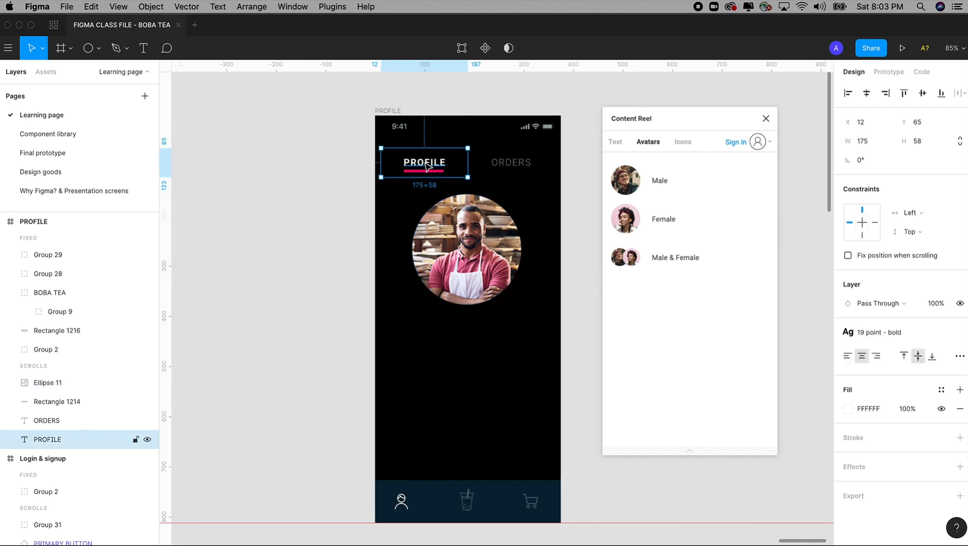
left_click_drag(427, 167, 433, 338)
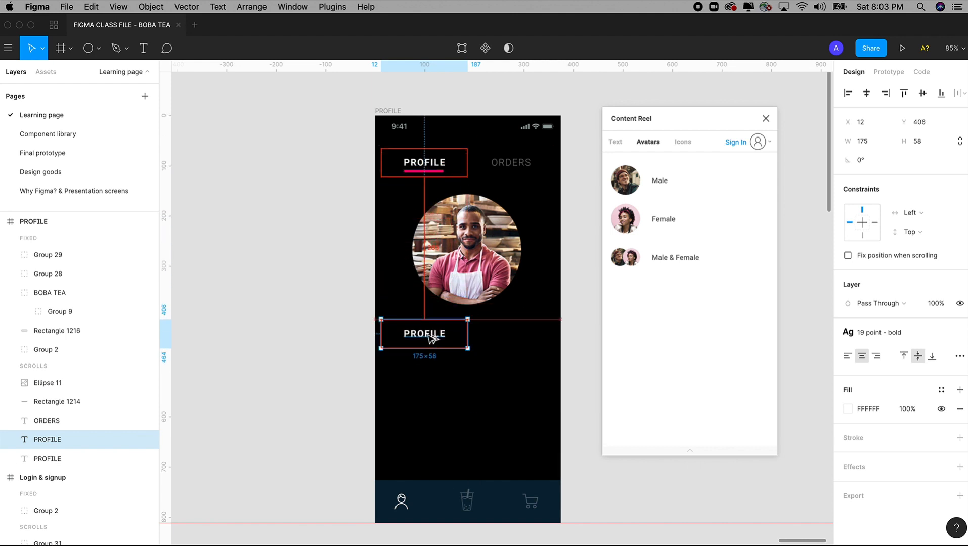
left_click_drag(429, 334, 429, 341)
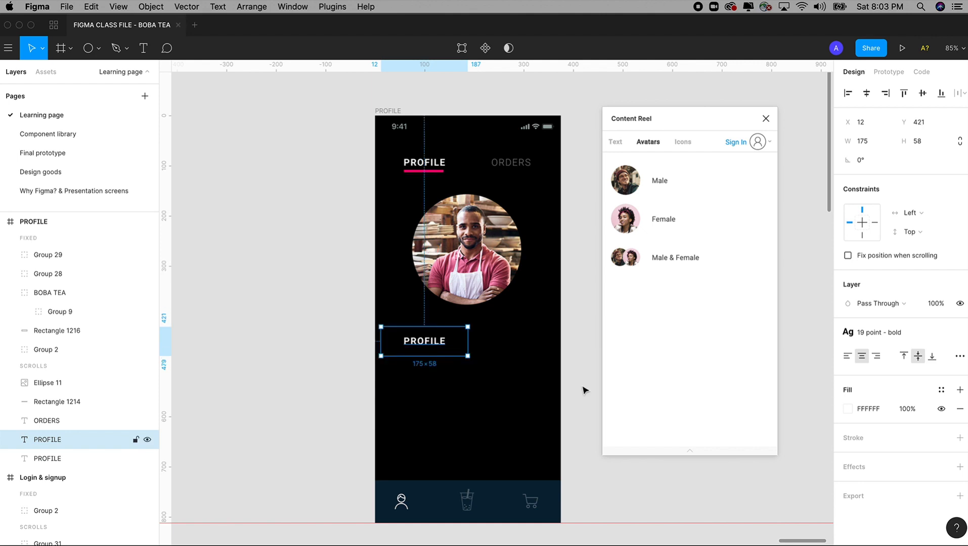
left_click(848, 357)
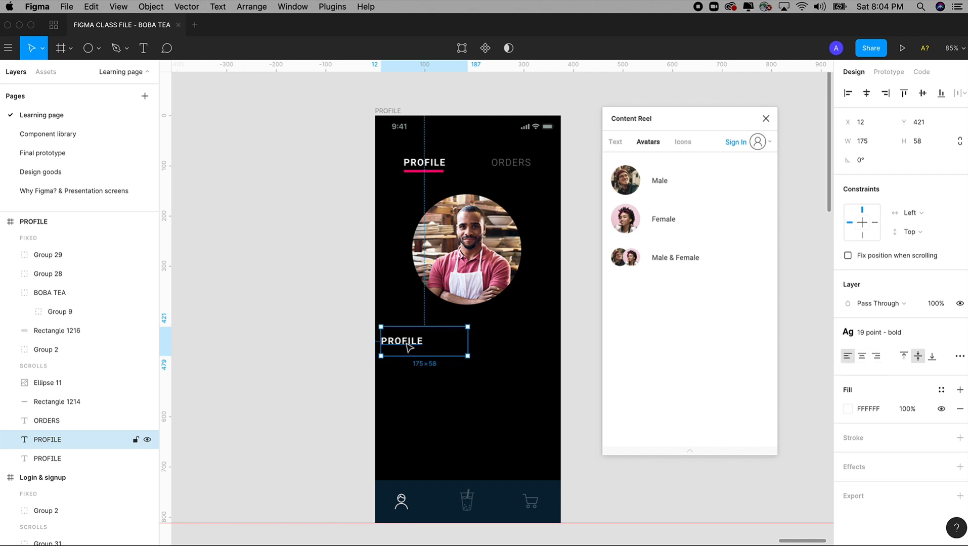
left_click_drag(410, 344, 424, 346)
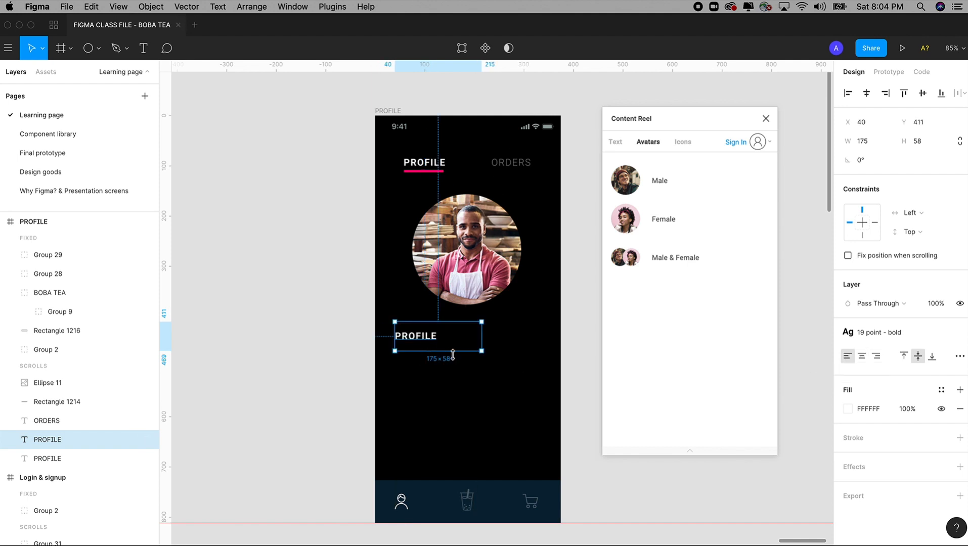
left_click_drag(485, 353, 507, 357)
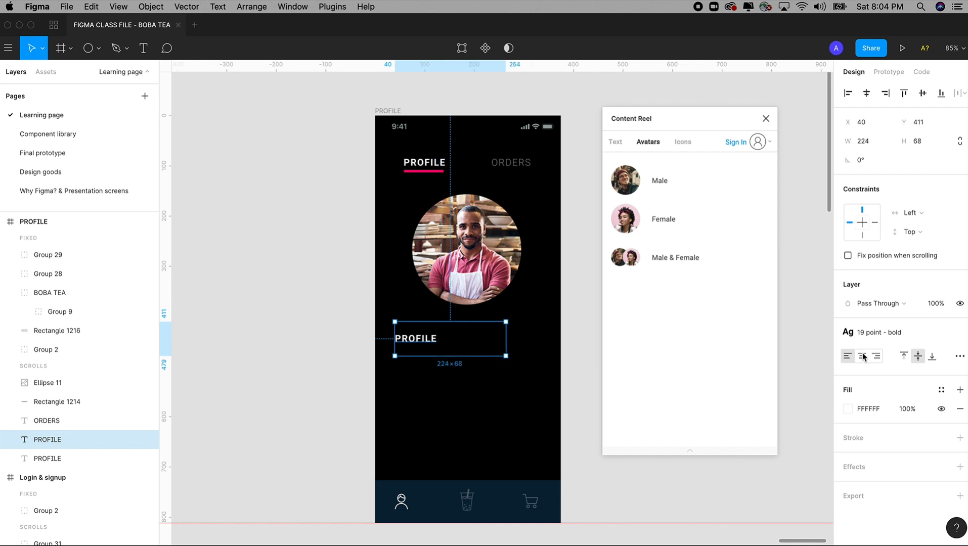
Apply the 16-point - regular style, stretch the box to 196 high, and align top
left_click(891, 336)
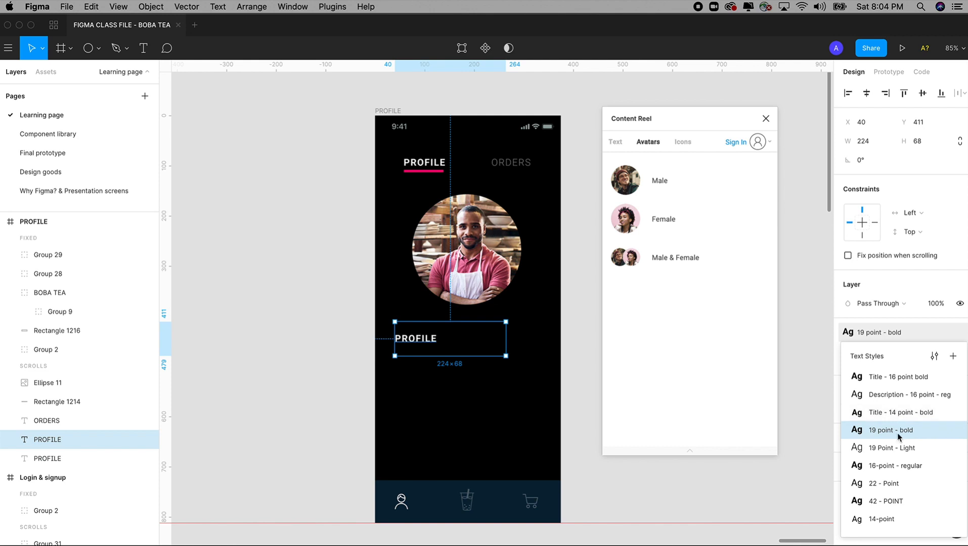
left_click(896, 466)
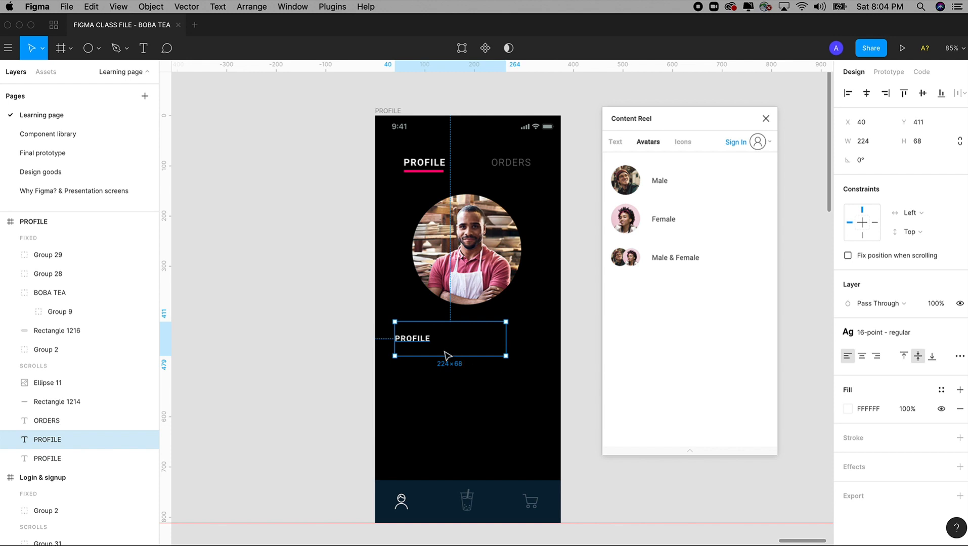
left_click_drag(441, 356, 444, 421)
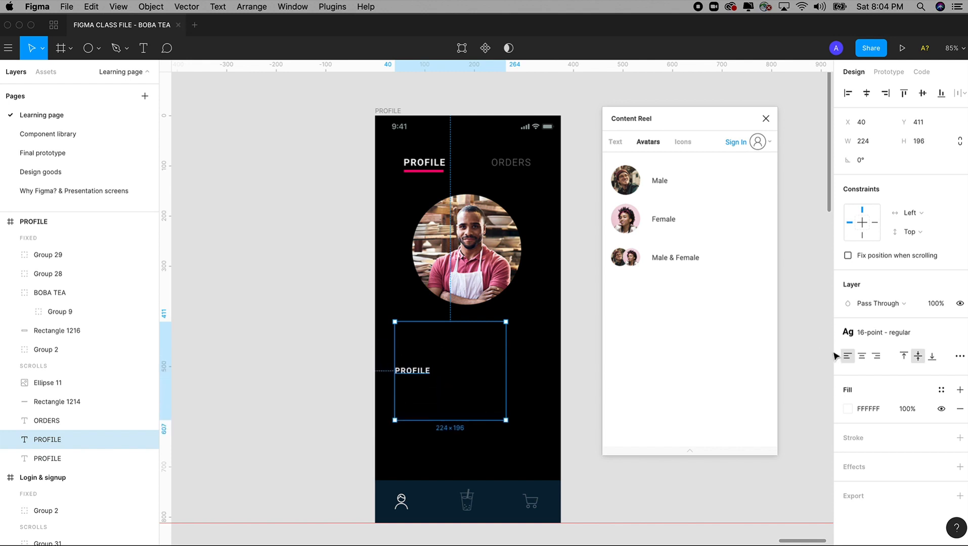
left_click(905, 356)
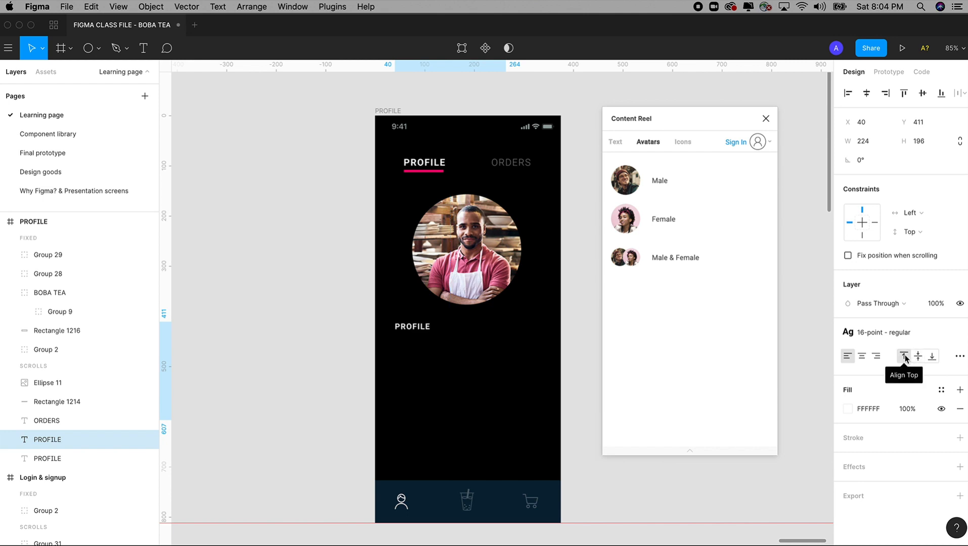
Type the user's name and e-mail into the copied text, checking the Final prototype page
double_click(416, 329)
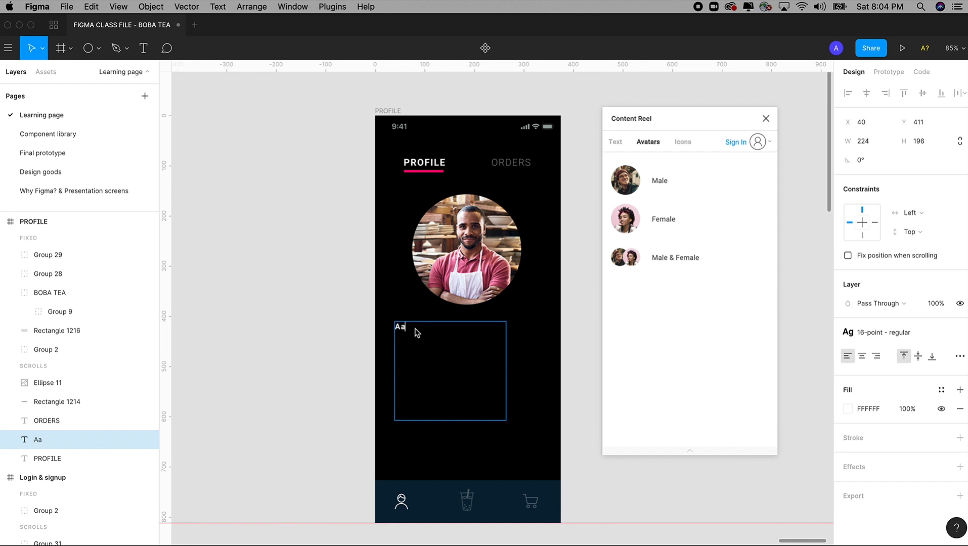
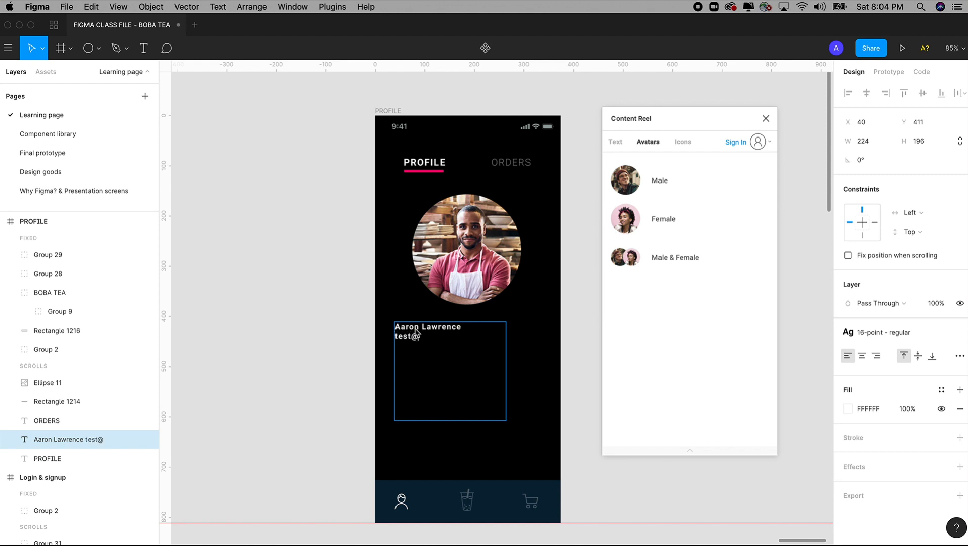
type("gmail.com")
right_click(53, 150)
left_click(81, 197)
left_click(281, 175)
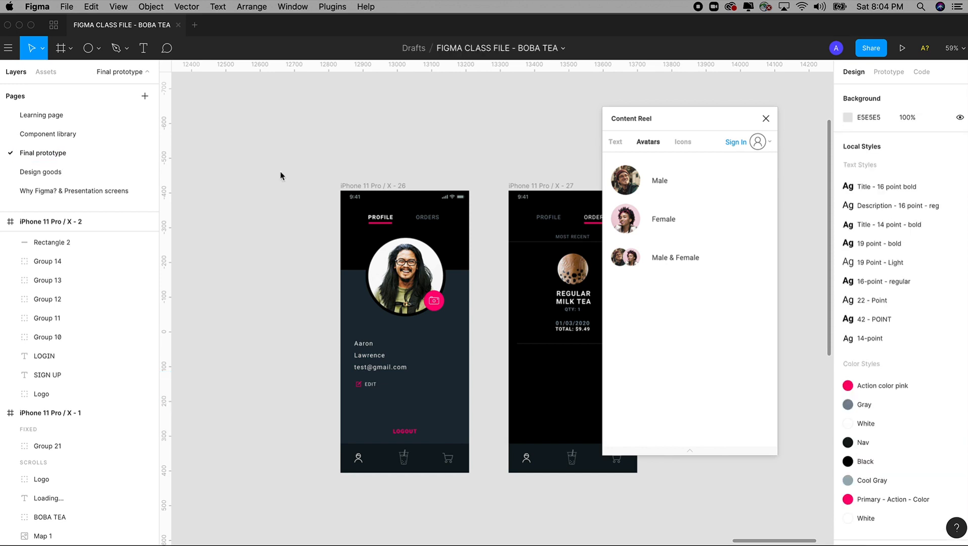
Close Content Reel, split name and e-mail onto separate lines, colour Cool Gray, shrink to 224×75
left_click(766, 118)
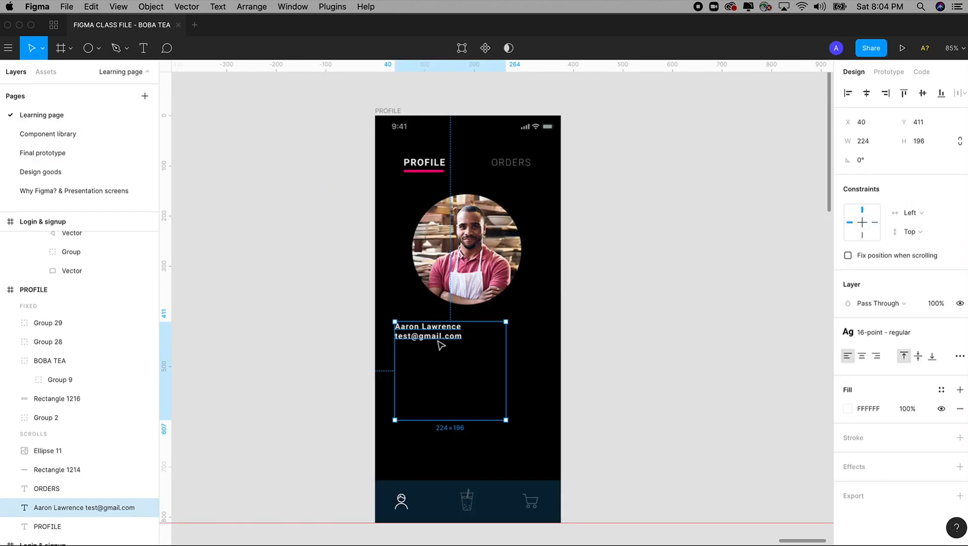
double_click(444, 348)
left_click(422, 327)
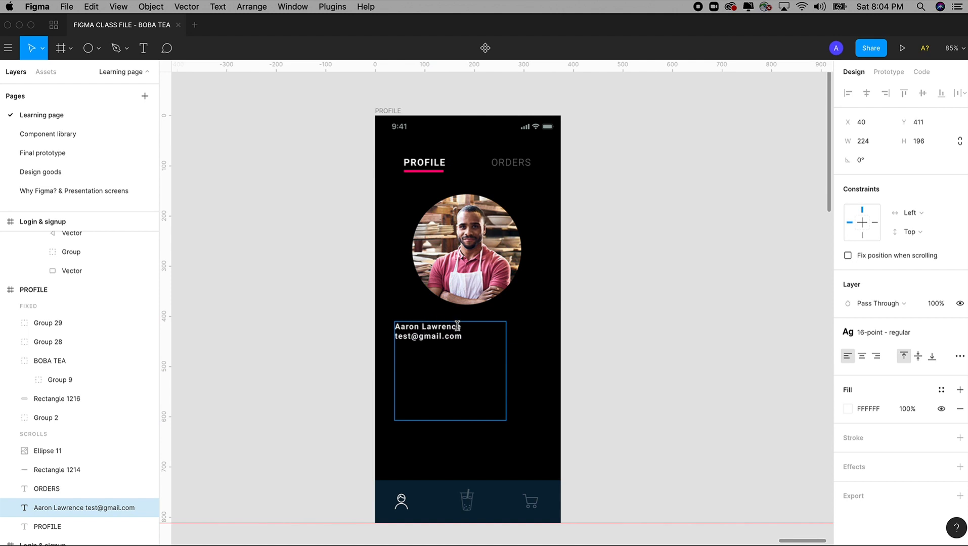
key("Return")
key("Escape")
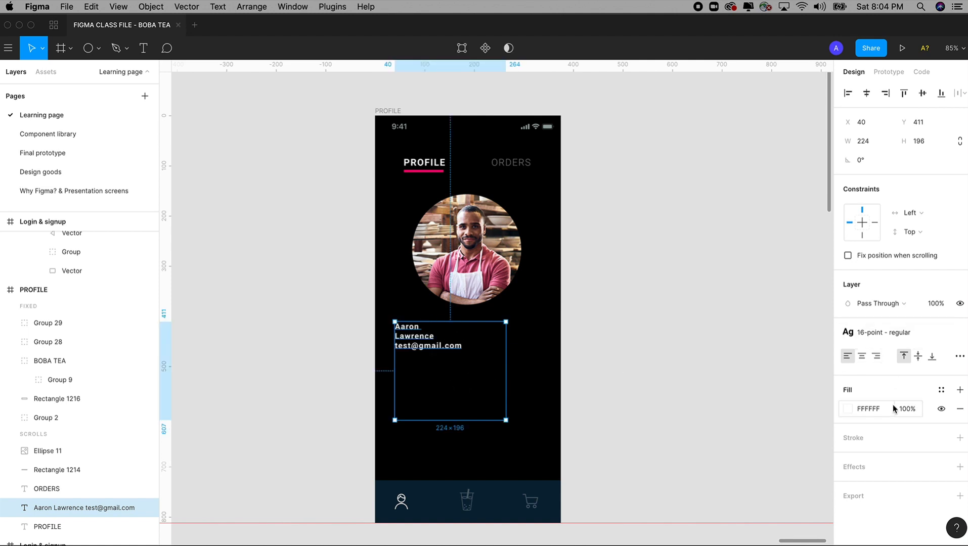
left_click(942, 390)
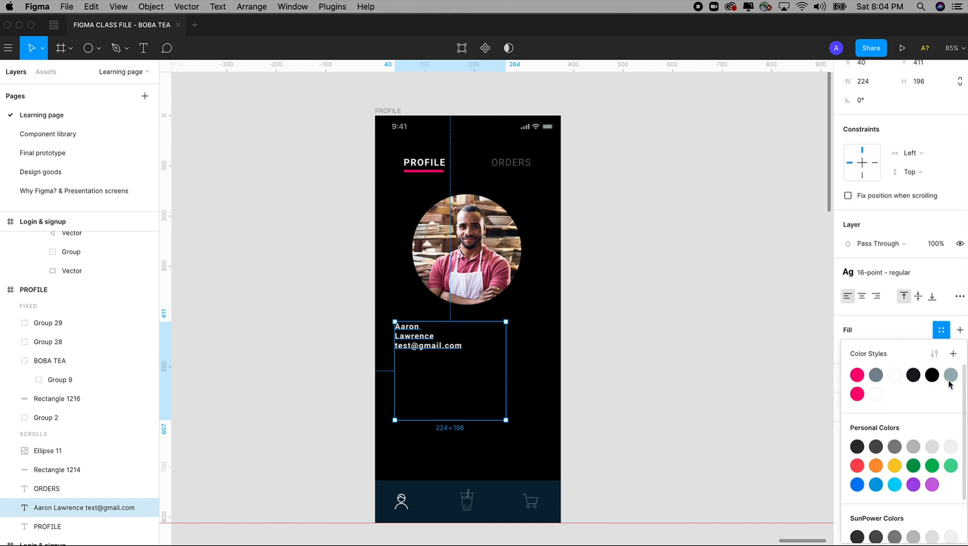
left_click(951, 376)
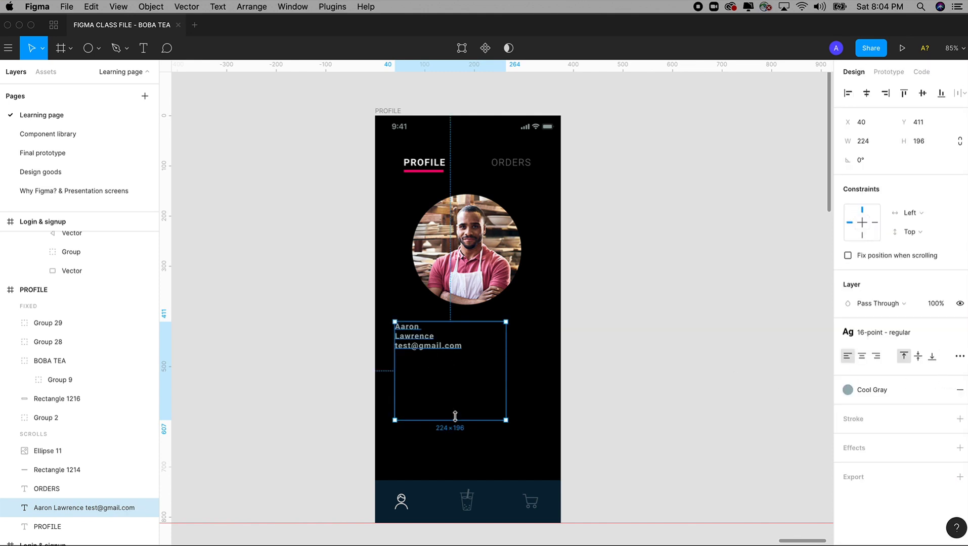
left_click_drag(452, 420, 425, 354)
left_click(668, 413)
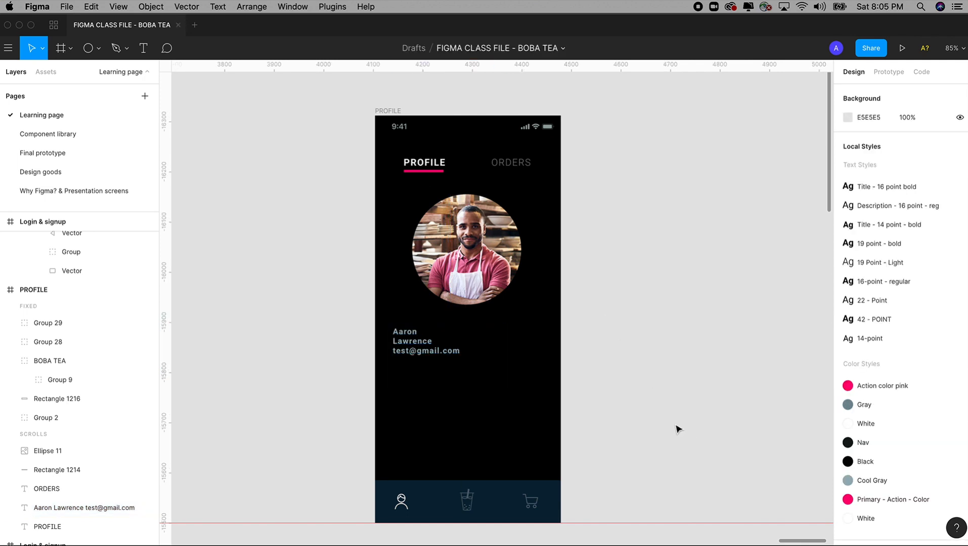
Draw a rectangle over the PROFILE frame's lower part and layer it behind photo and text
left_click(97, 48)
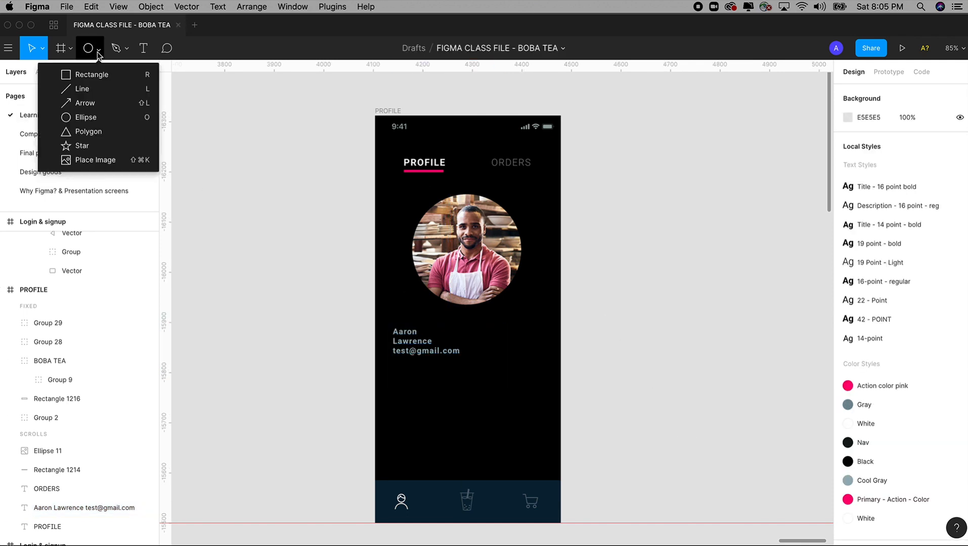
left_click(103, 78)
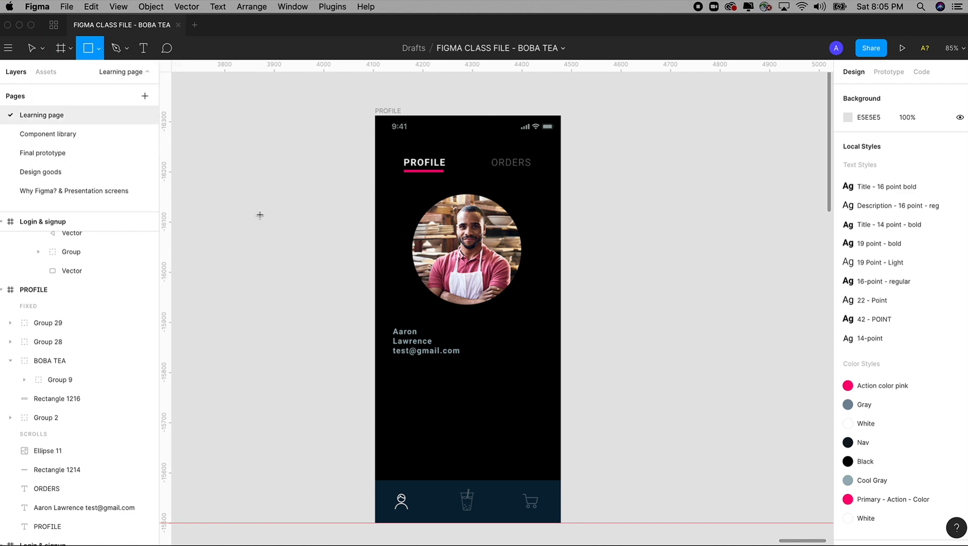
left_click(94, 50)
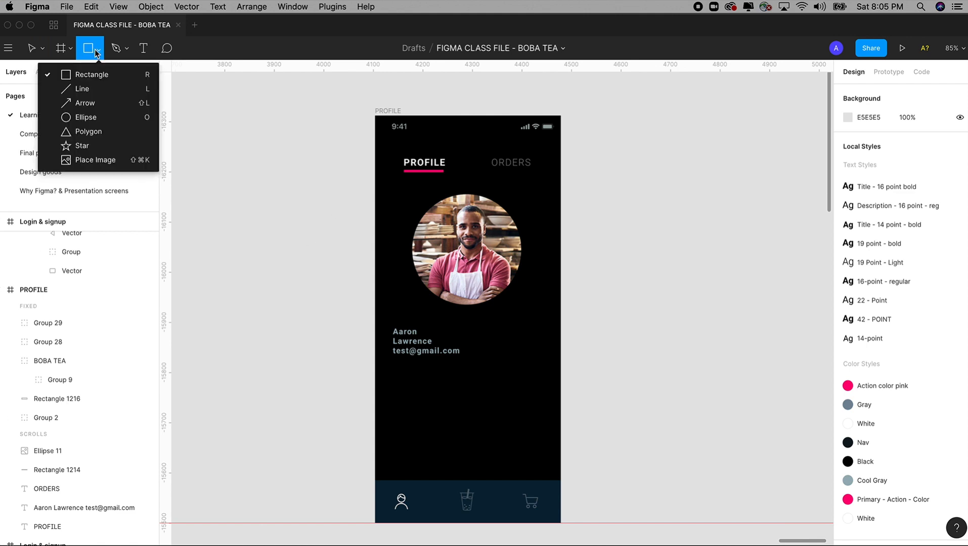
left_click(102, 80)
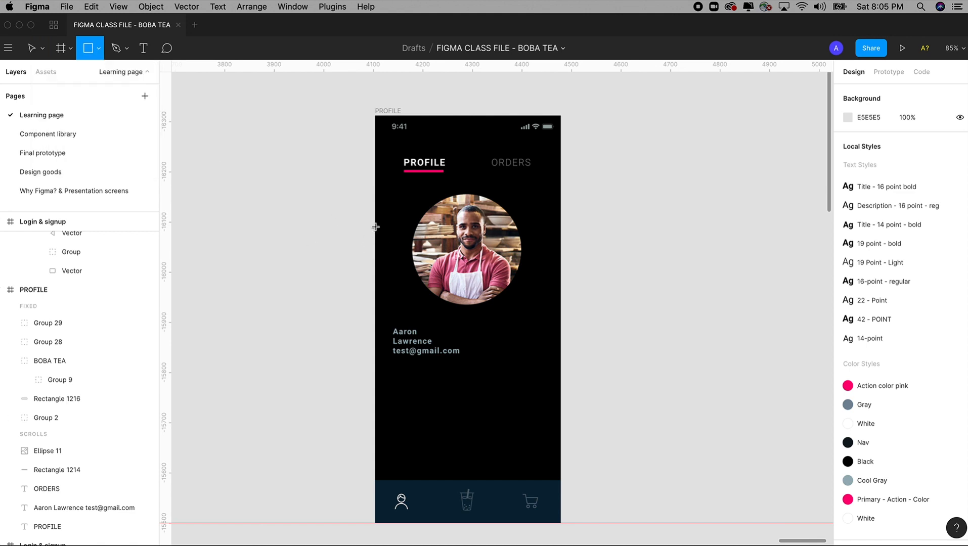
left_click_drag(375, 235, 562, 523)
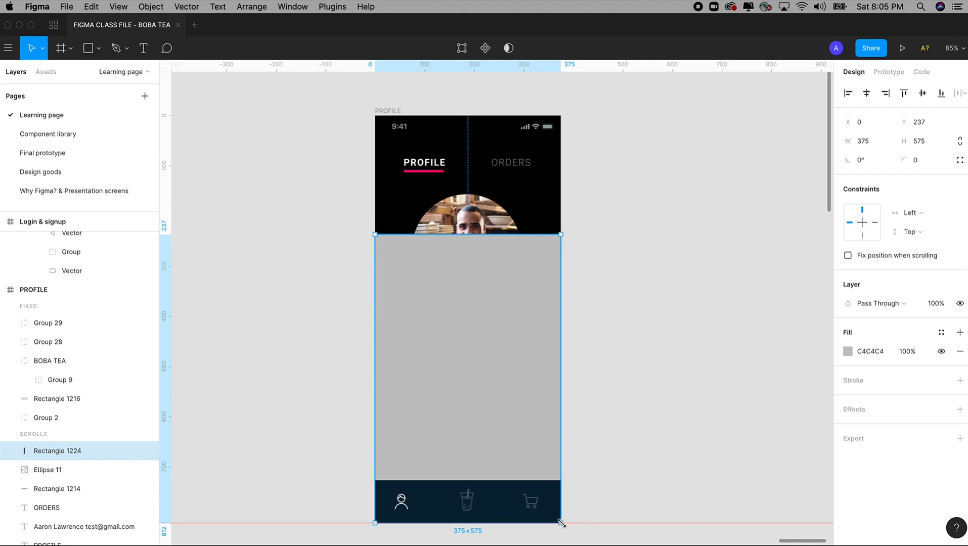
scroll(48, 420, "down", 4)
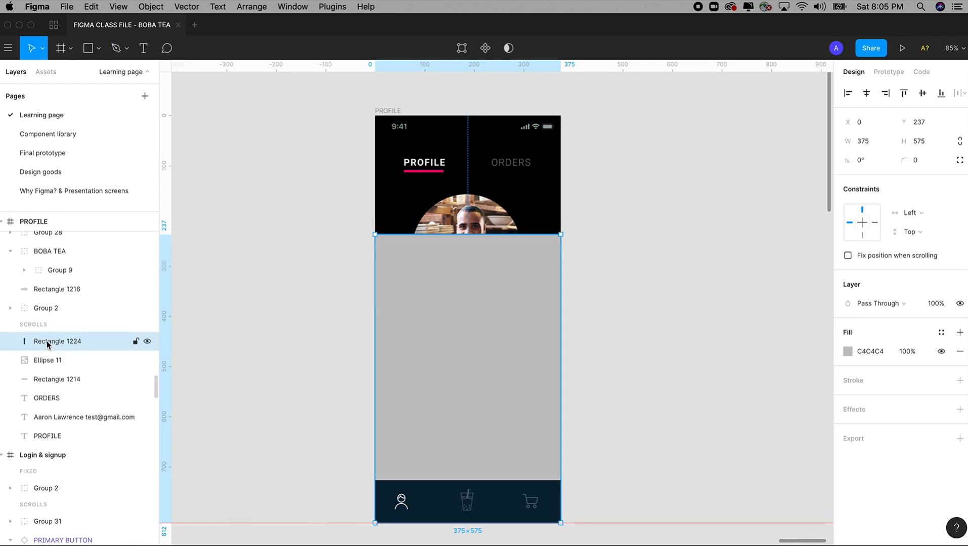
left_click_drag(47, 341, 68, 443)
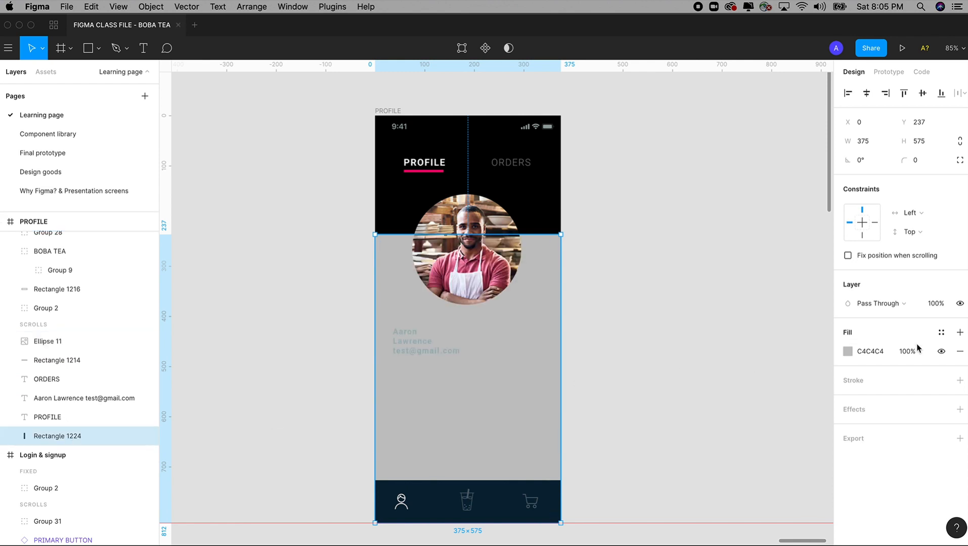
Fill the rectangle with the Cool Gray style and try opacities, settling around 30%
left_click(848, 350)
left_click(941, 332)
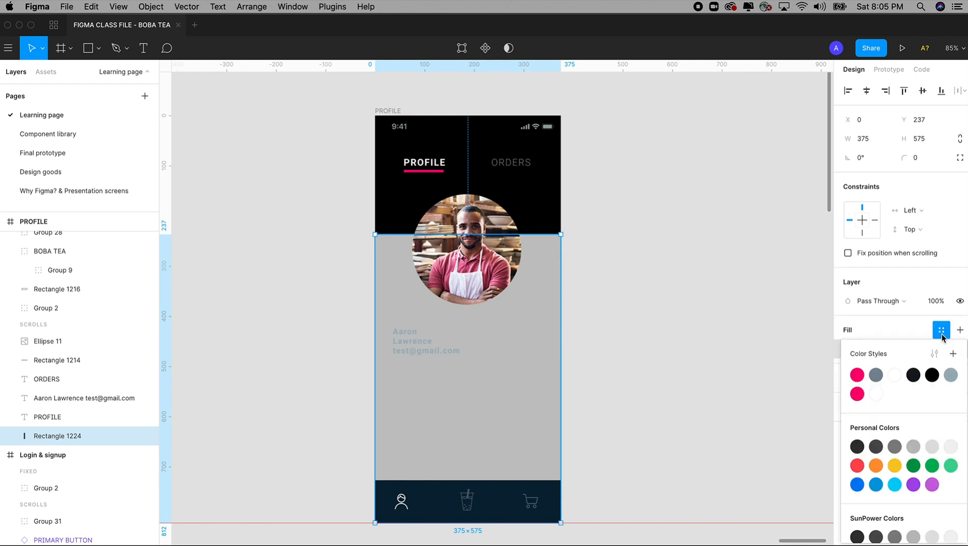
left_click(951, 377)
left_click(924, 306)
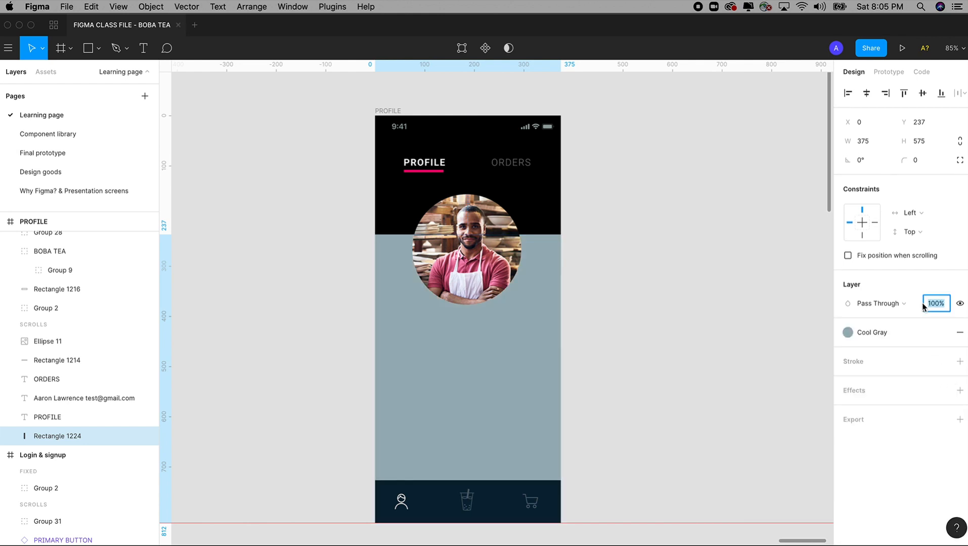
key("shift+Down")
key("shift+Down")
key("shift+Down")
key("shift+Down")
key("shift+Down")
key("shift+Down")
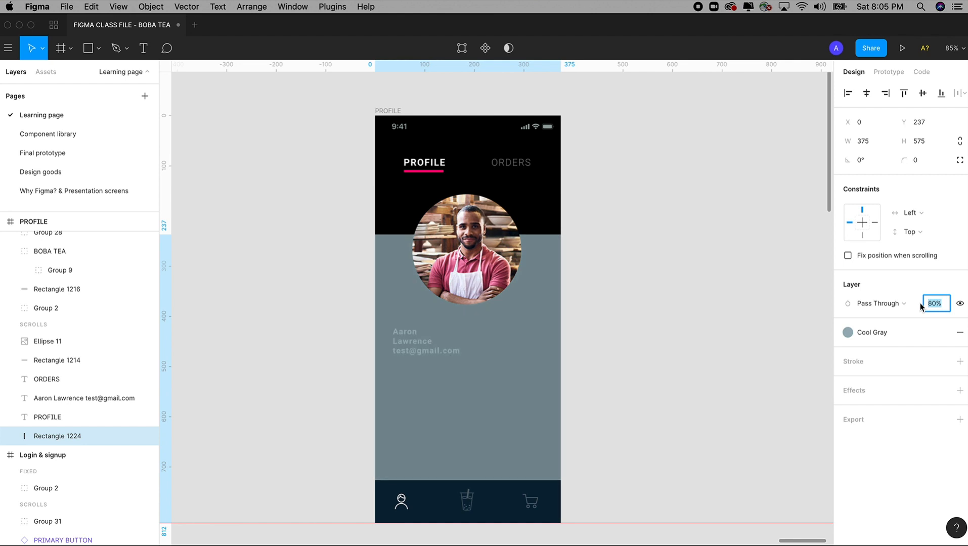
key("shift+Down")
key("shift+Down")
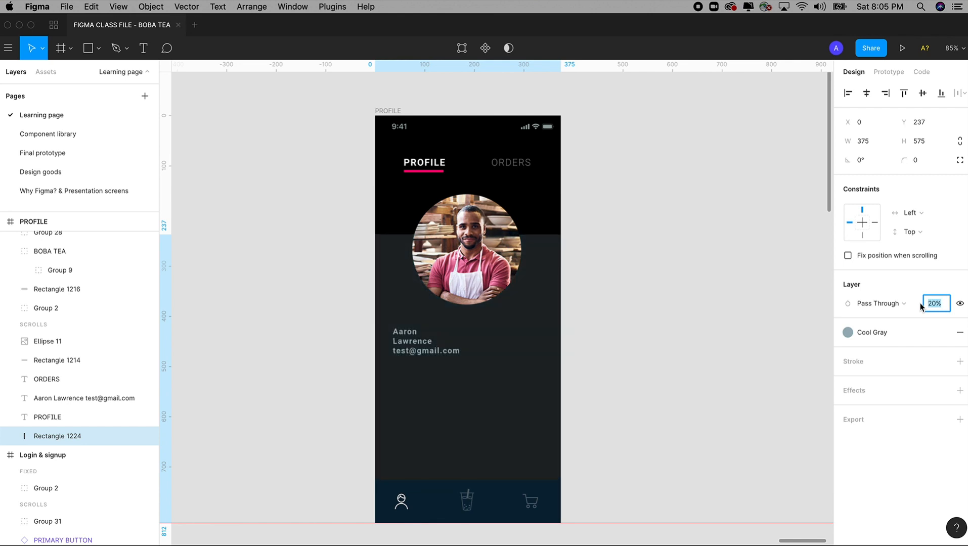
key("shift+Up")
key("shift+Down")
key("shift+Up")
key("shift+Up")
key("shift+Up")
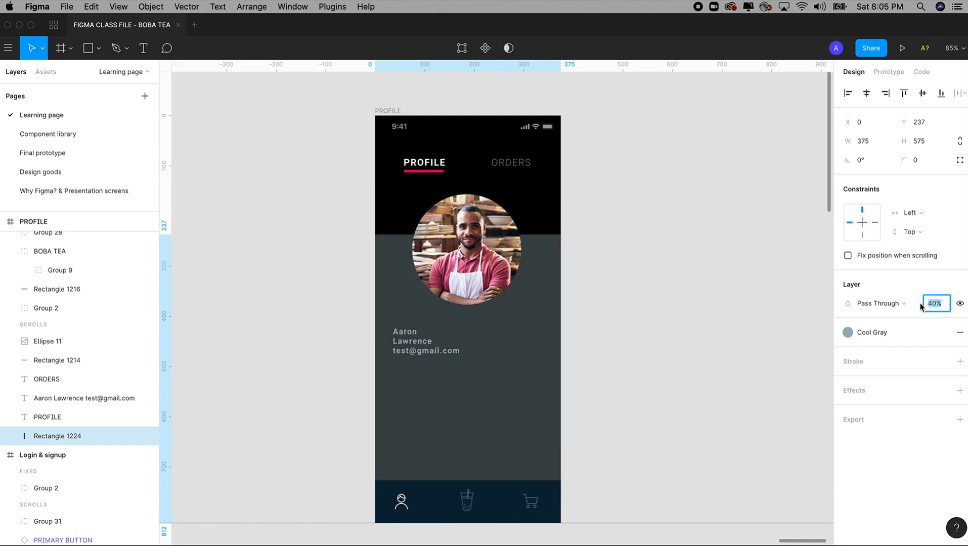
key("shift+Down")
key("shift+Down")
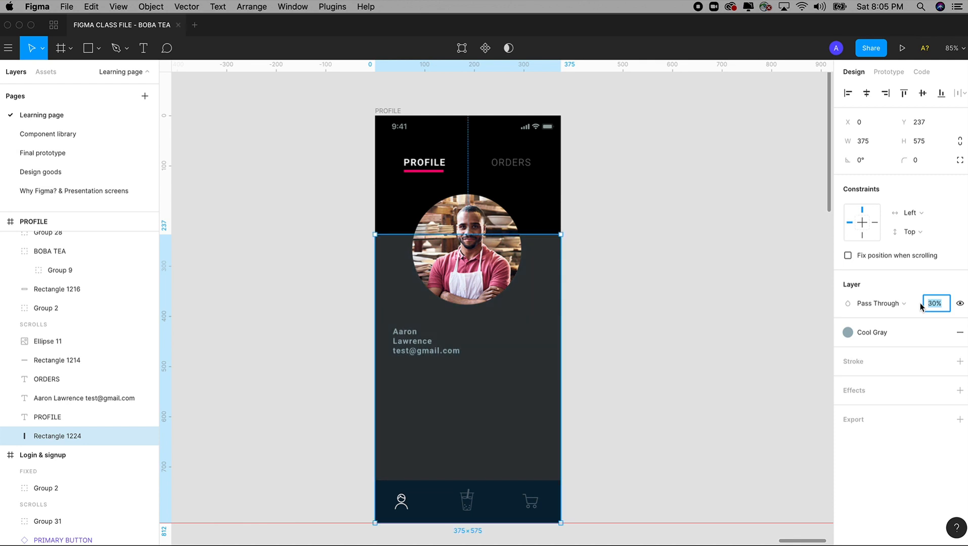
Detach the Cool Gray style, make the fill white, and set opacity to about 10%
mouse_move(850, 333)
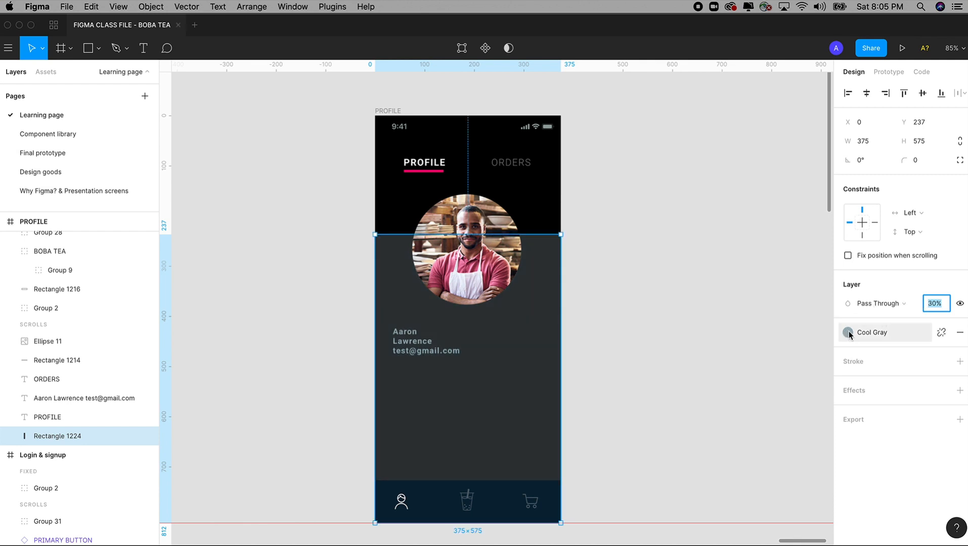
left_click(941, 333)
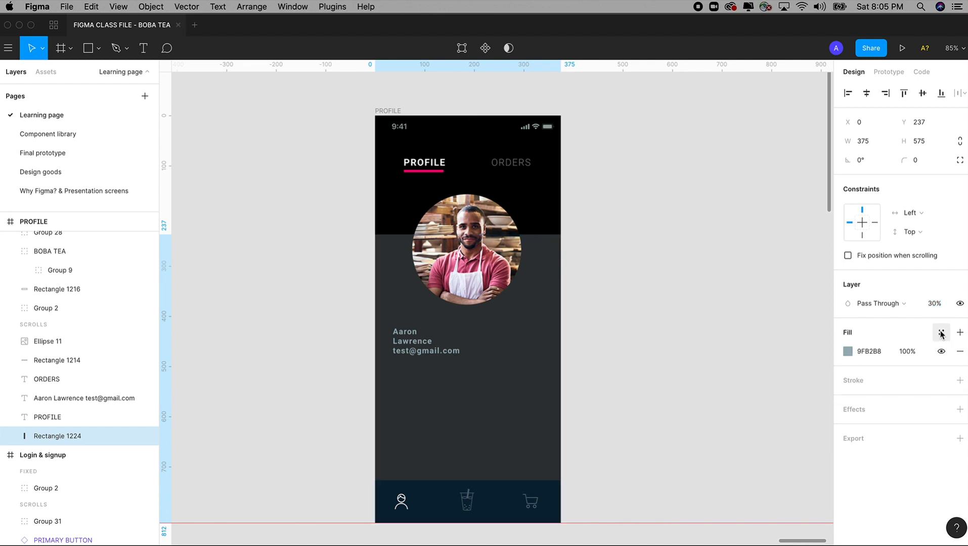
left_click(848, 352)
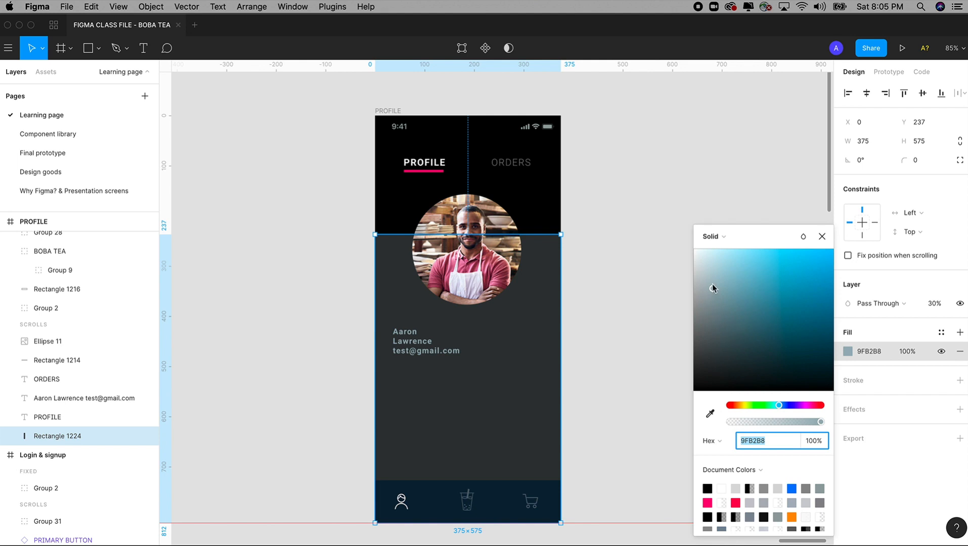
left_click_drag(713, 289, 670, 209)
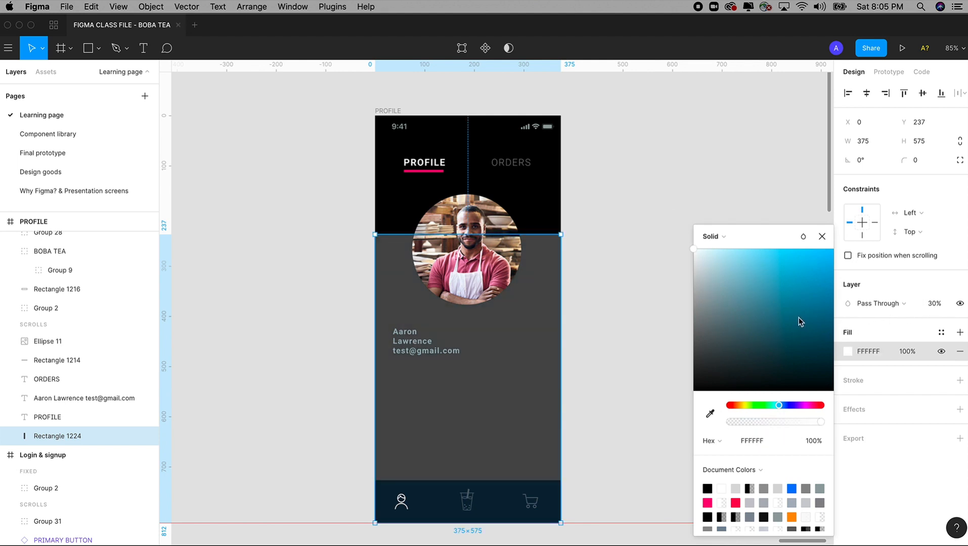
left_click(932, 305)
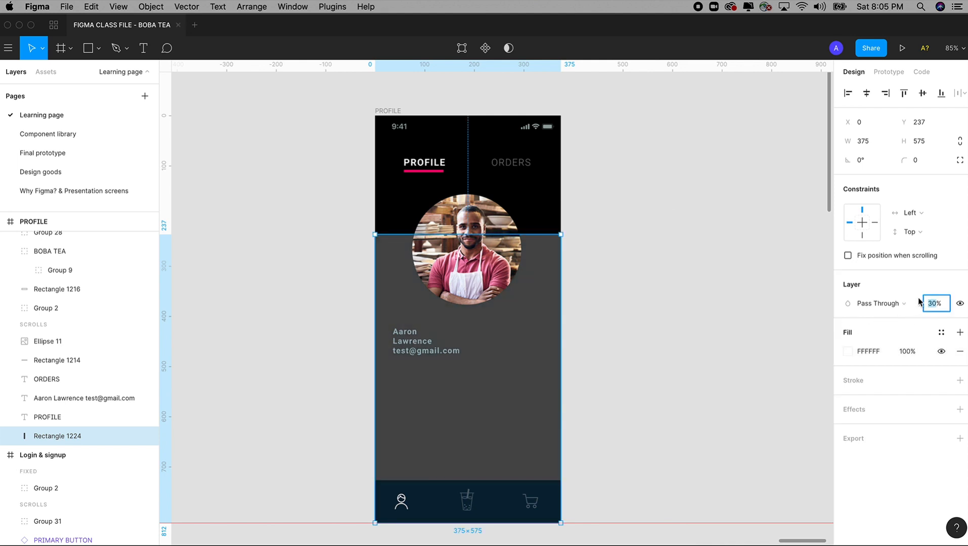
type("10")
key("Tab")
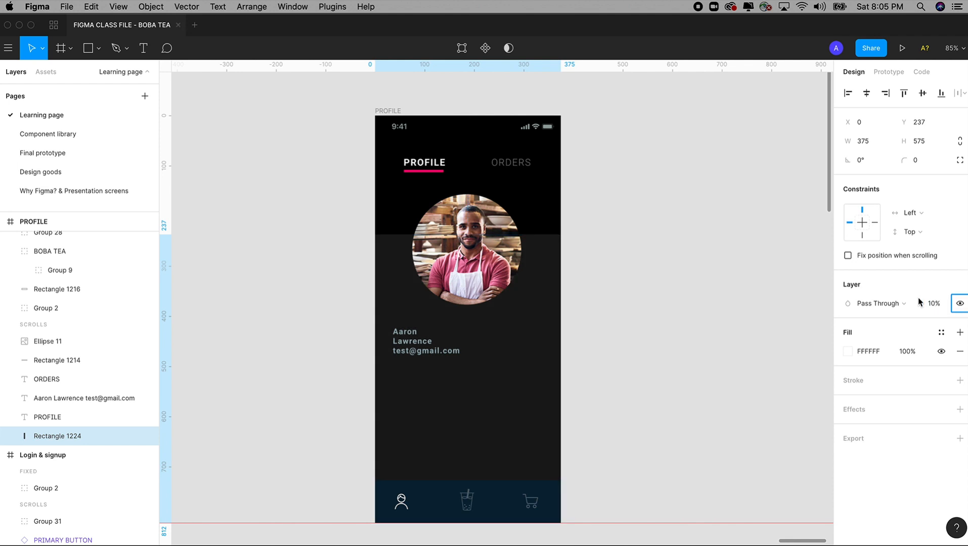
key("shift+Tab")
key("Up")
key("Up")
key("Up")
key("Up")
key("Up")
key("Up")
key("Up")
key("Up")
key("Up")
key("Up")
key("Up")
key("Up")
key("Up")
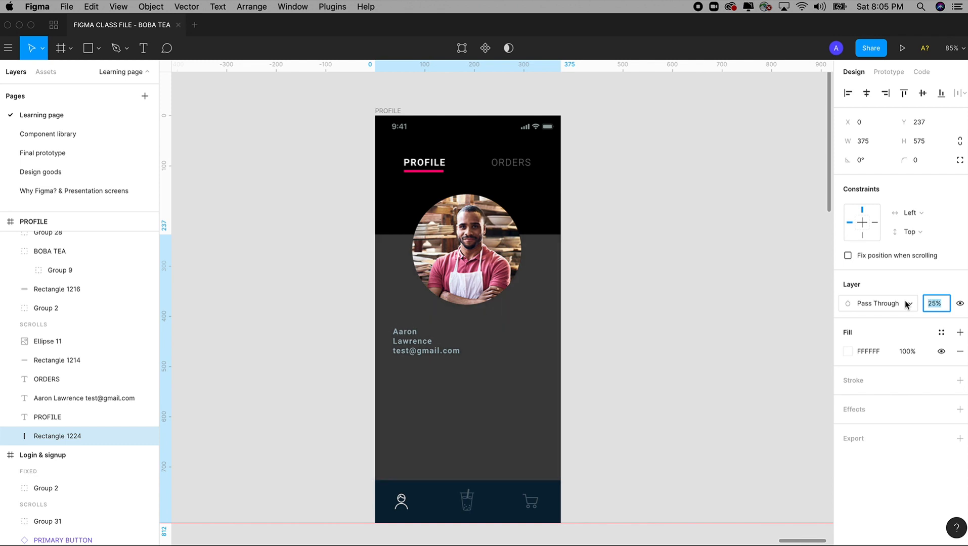
Change the fill to a dark blue-grey and raise opacity to 35%
left_click(848, 351)
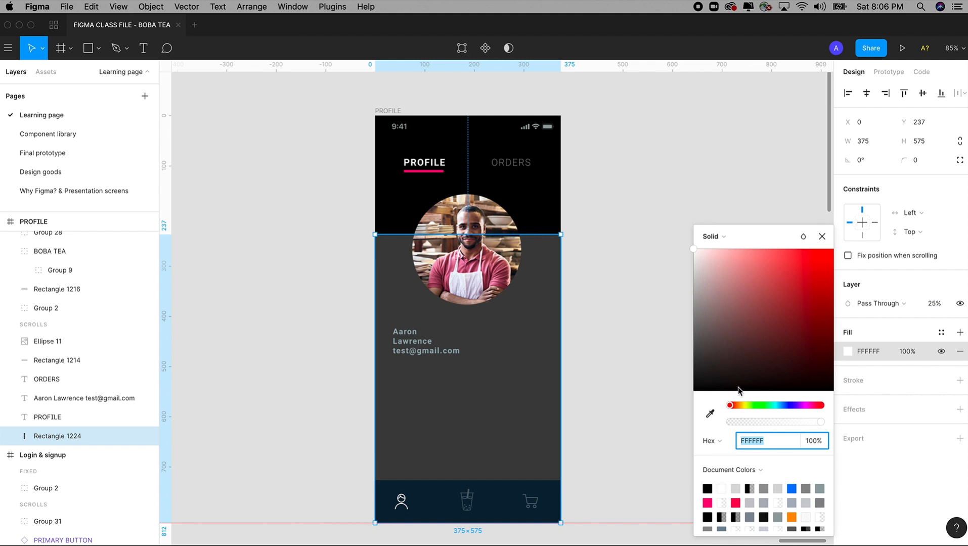
left_click(784, 405)
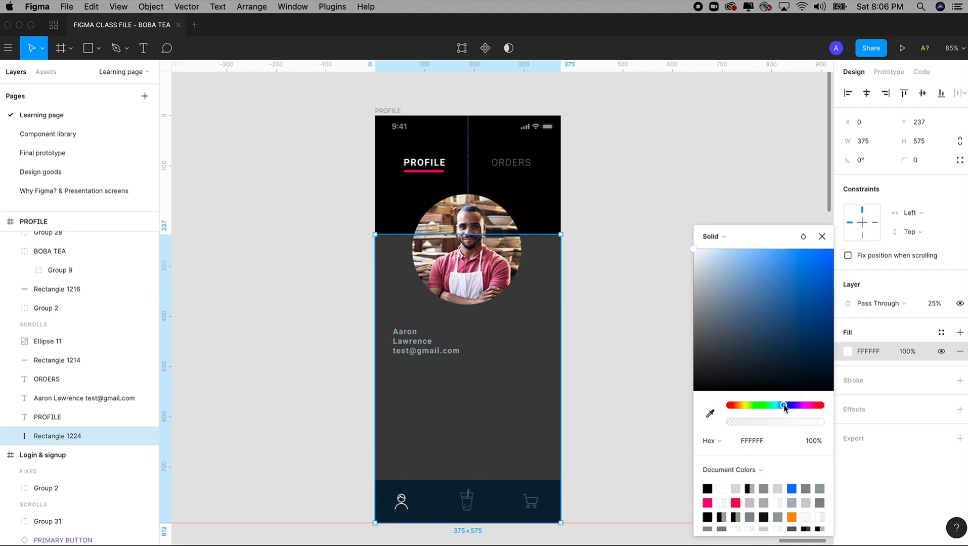
left_click_drag(761, 317, 766, 342)
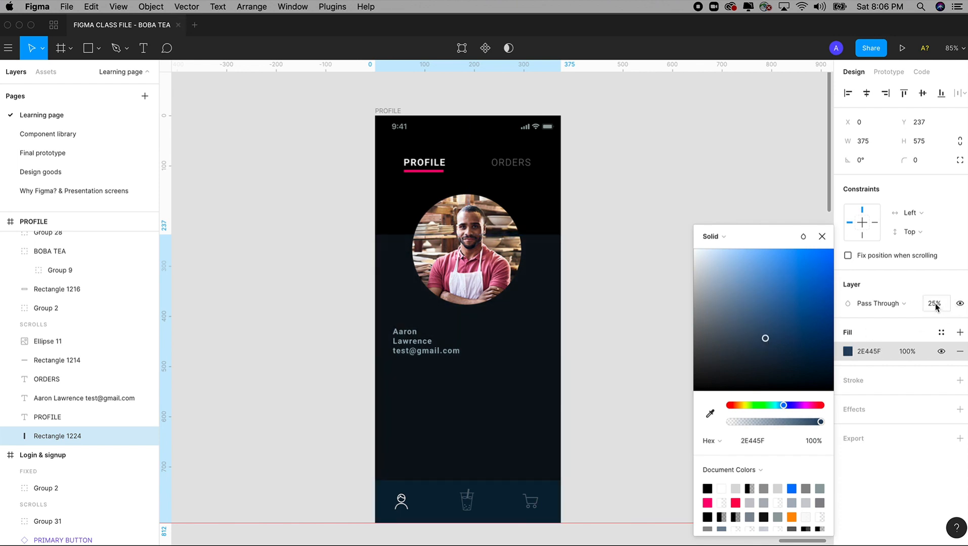
left_click(936, 304)
key("shift+Up")
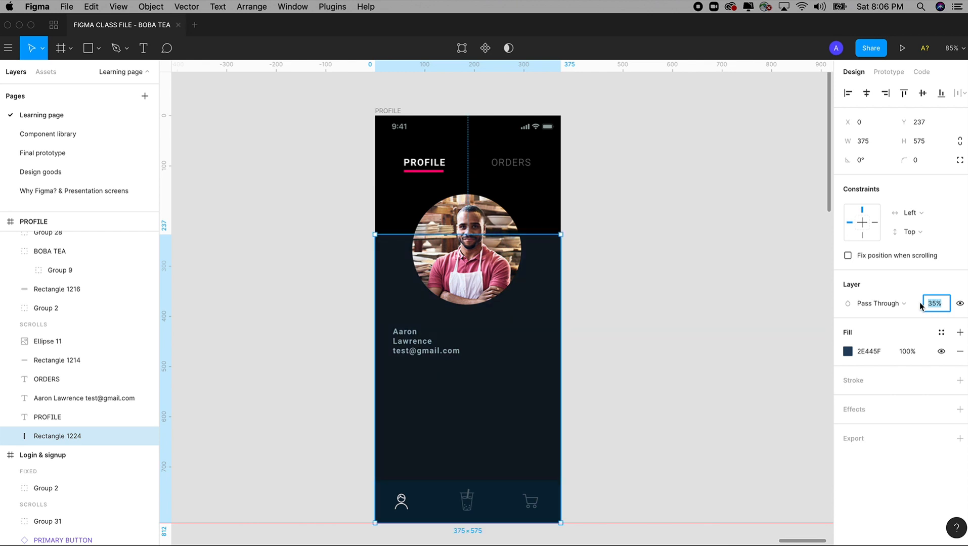
Set the fill hex to 18304D, then lighten it to a brighter navy 25456B
left_click(848, 352)
mouse_move(766, 339)
left_mouse_down()
mouse_move(739, 341)
mouse_move(759, 322)
mouse_move(791, 346)
left_mouse_up()
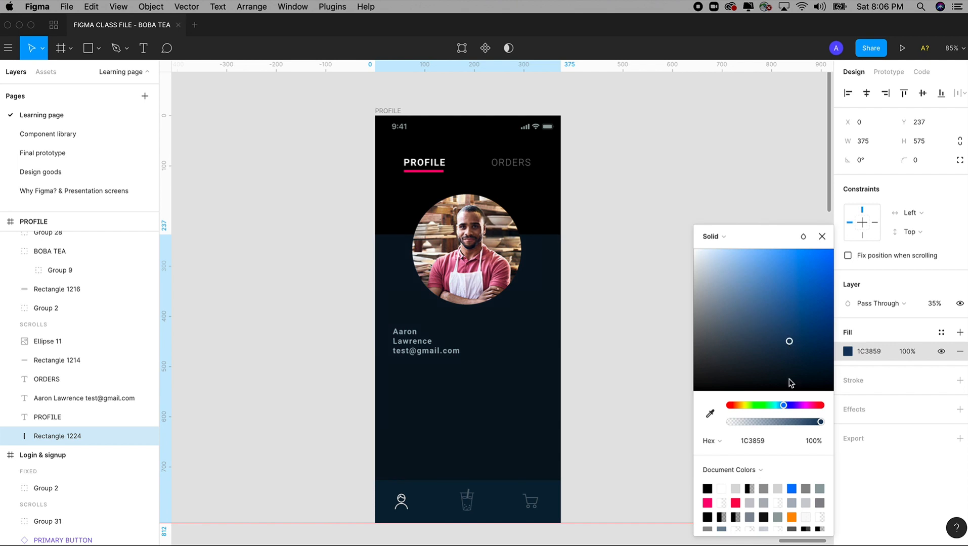
left_click(764, 441)
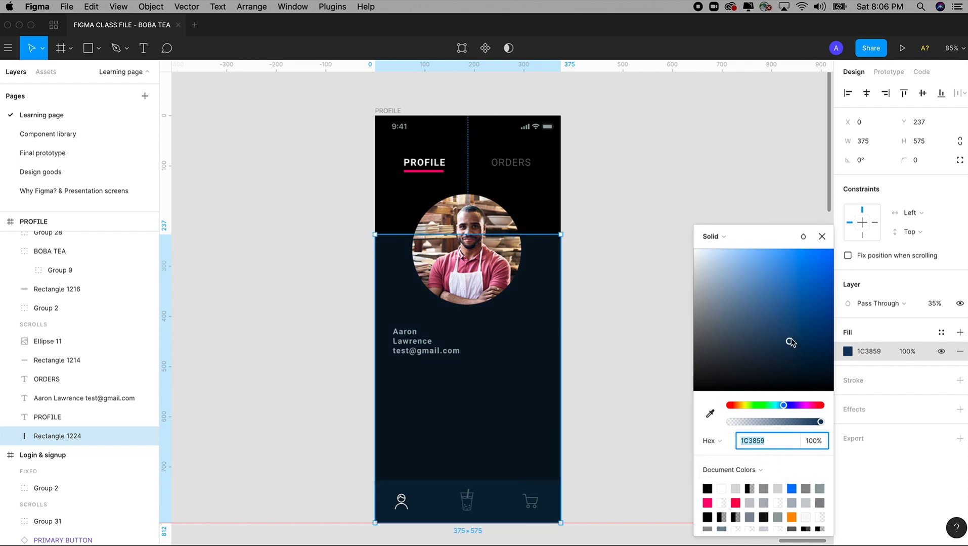
type("18304D")
key("Return")
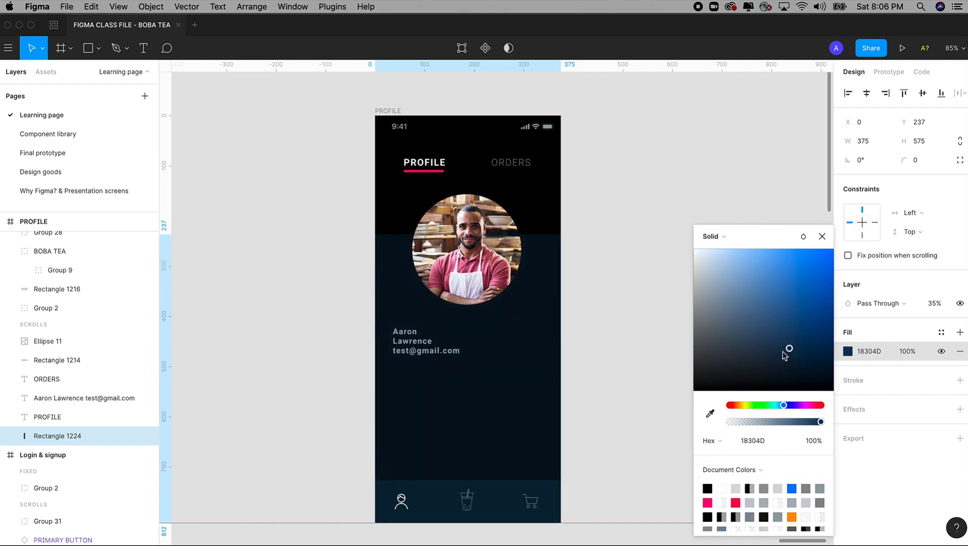
left_click_drag(788, 349, 788, 338)
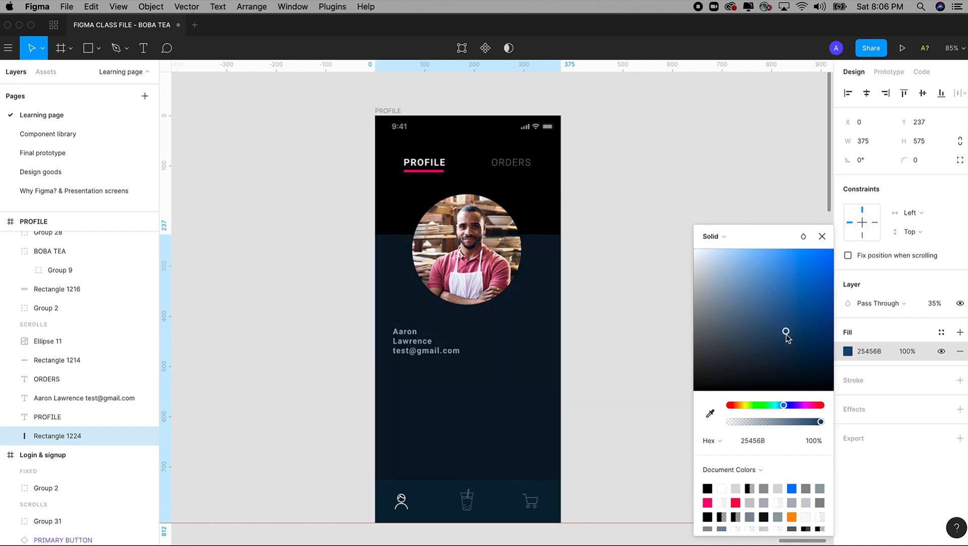
left_click(742, 443)
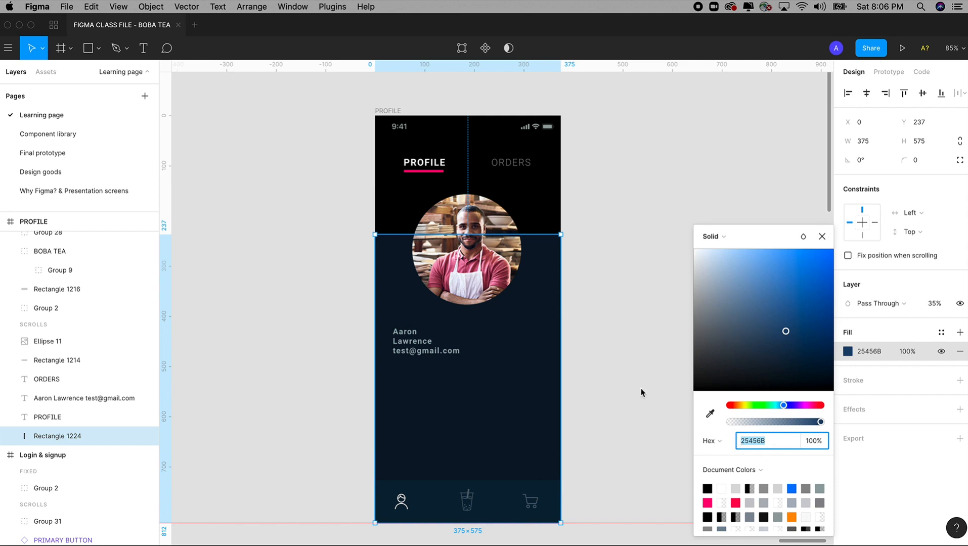
left_click(611, 333)
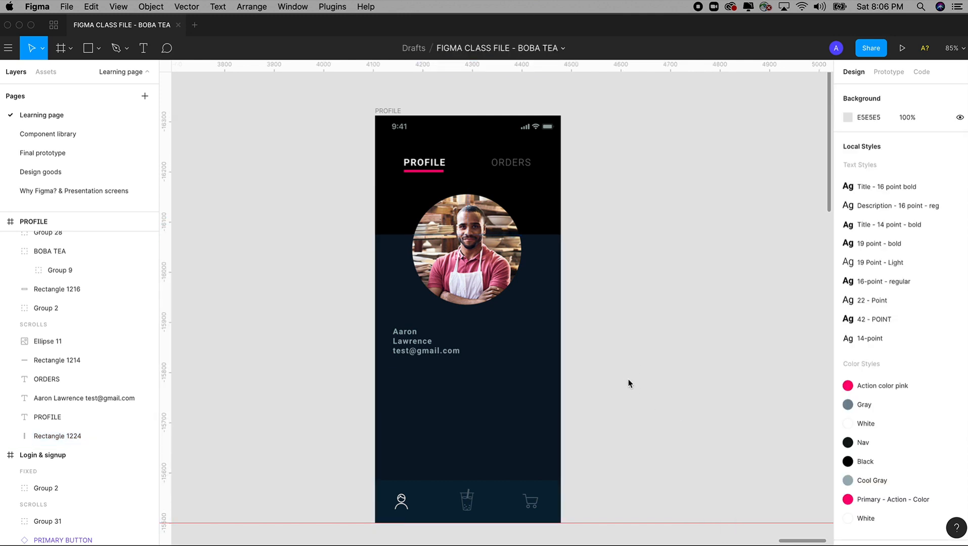
Give the Ellipse 11 profile photo a white FFFFFF stroke of weight 6
left_click(485, 258)
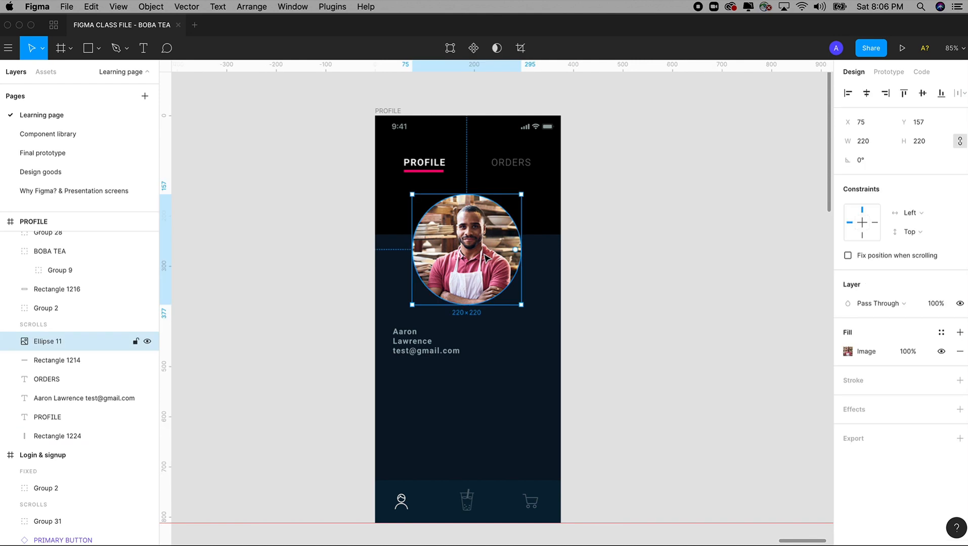
left_click(640, 298)
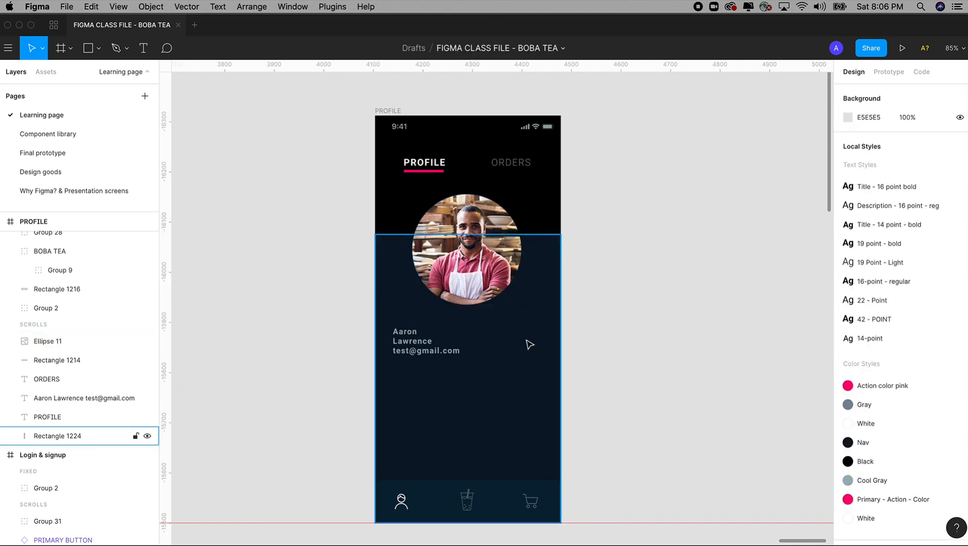
left_click(487, 242)
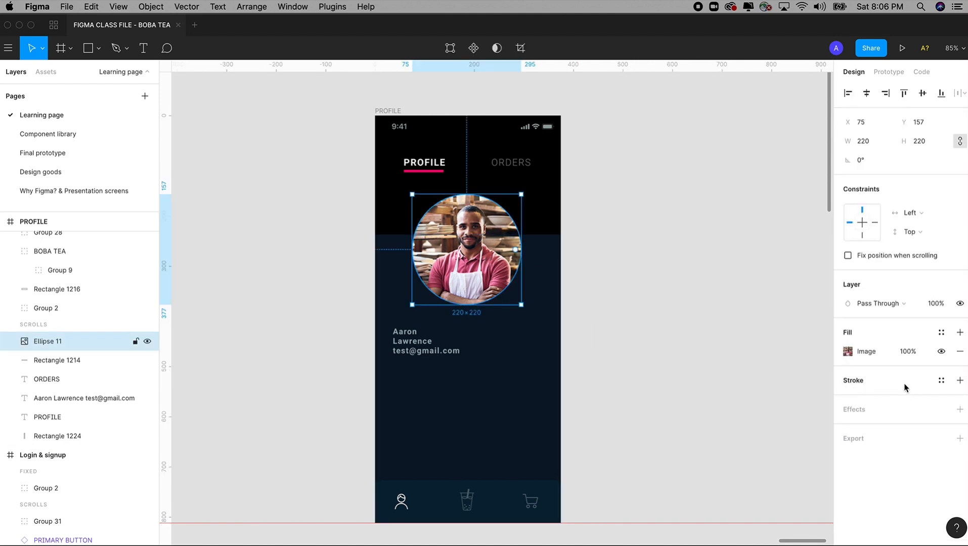
left_click(960, 380)
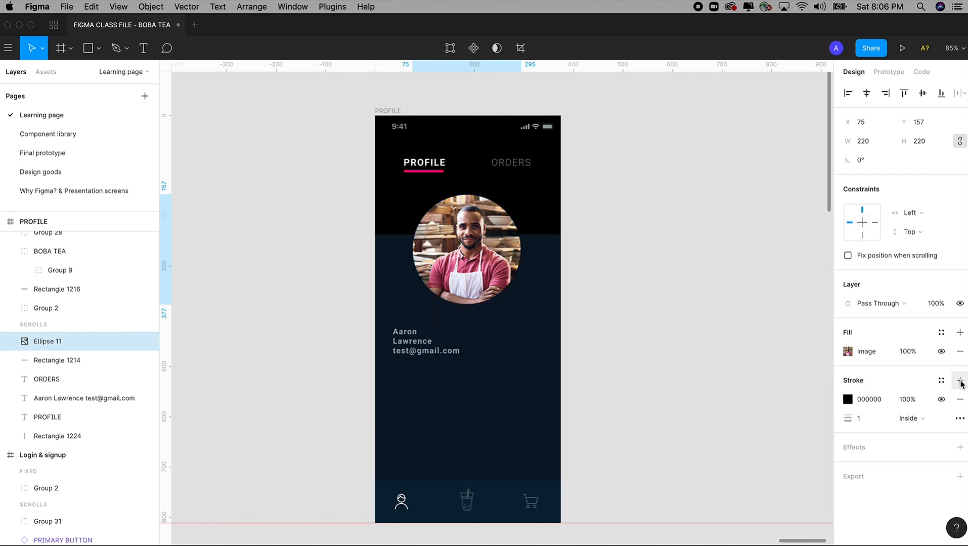
left_click(849, 399)
left_click_drag(795, 369, 681, 248)
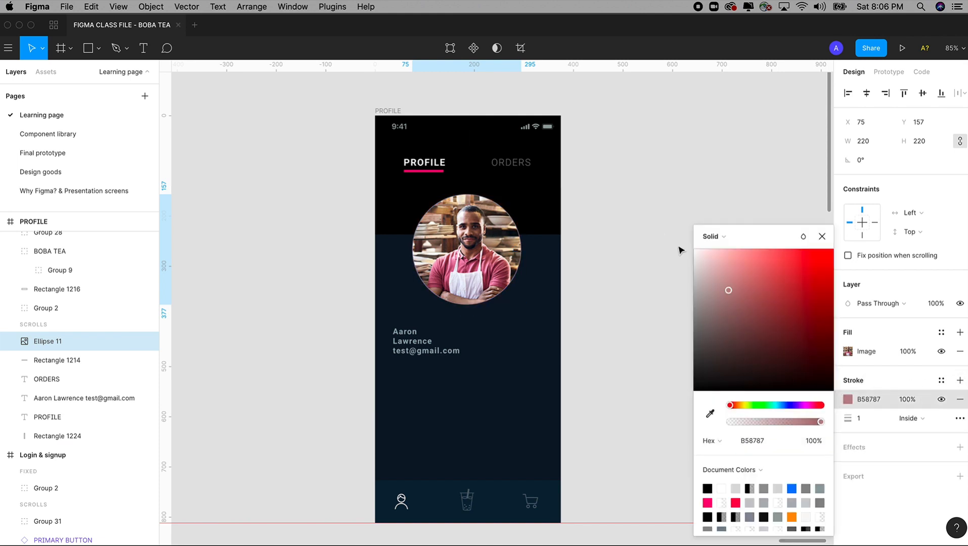
left_click(867, 420)
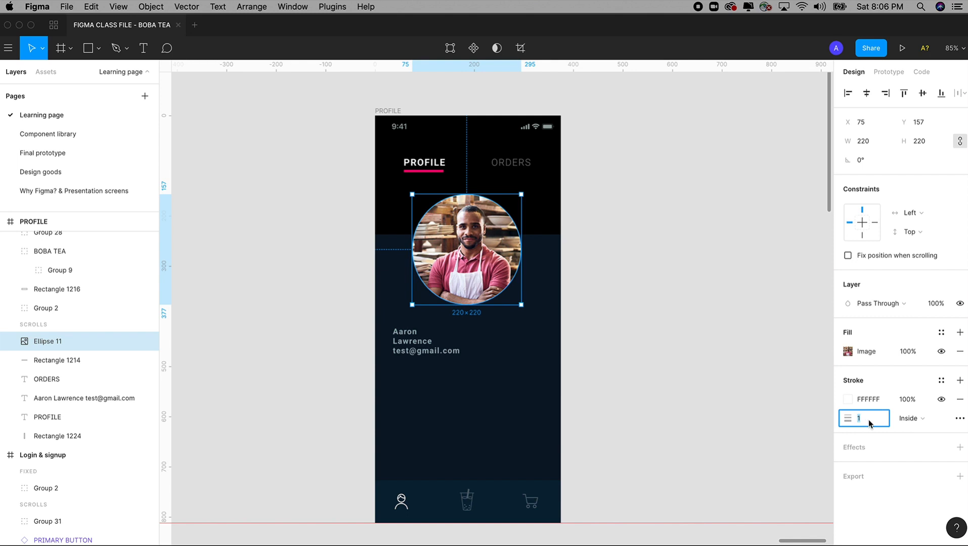
key("Up")
key("Up")
key("Up")
key("Up")
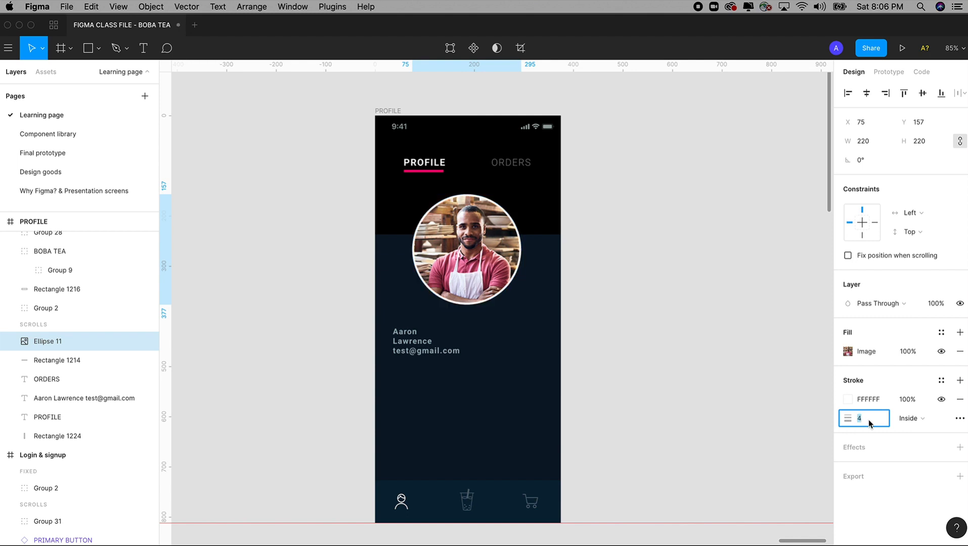
key("Up")
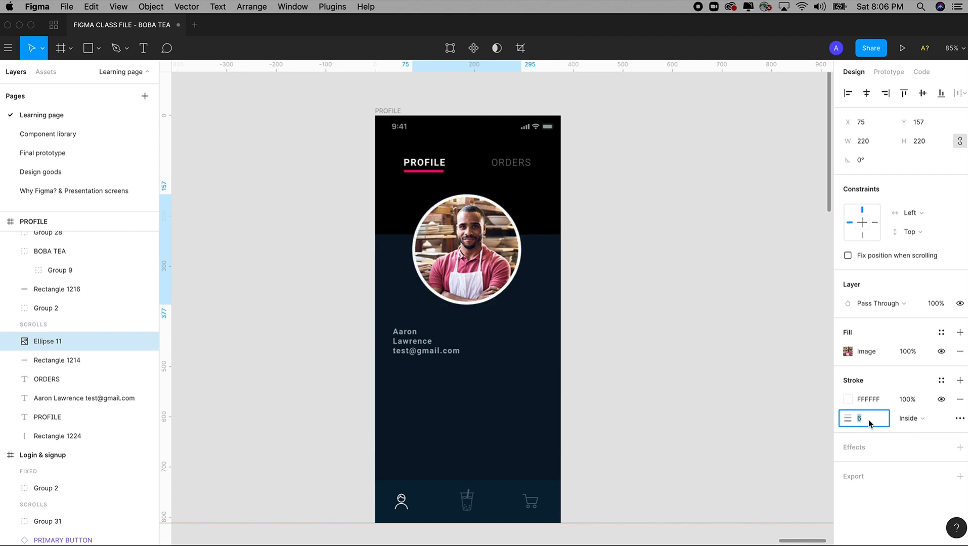
key("Down")
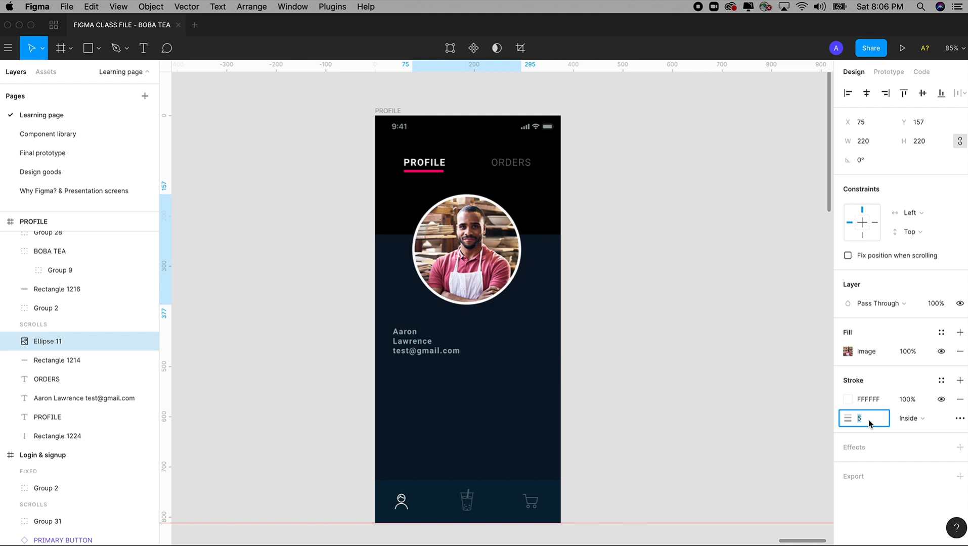
key("Up")
left_click(437, 358)
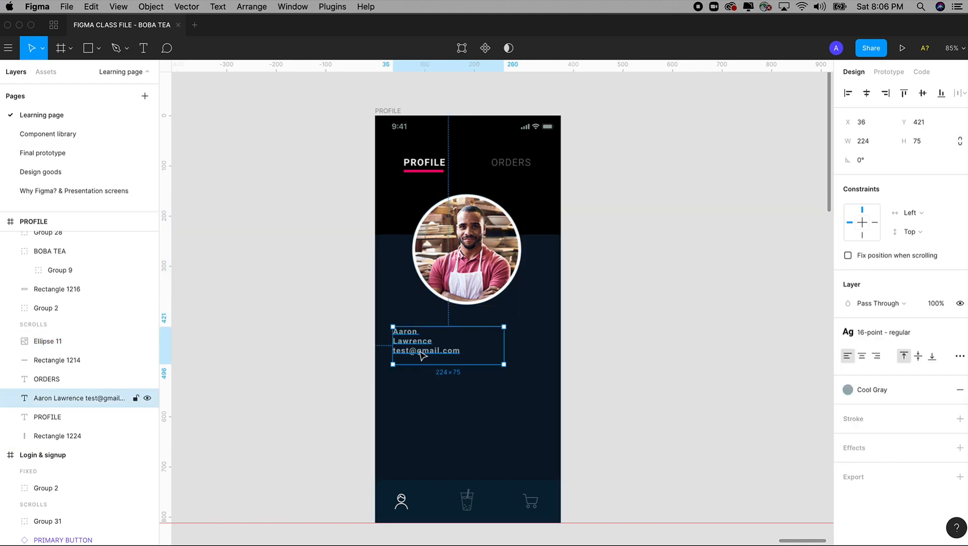
Make the name and e-mail text 131 high, White, using the 19 point - bold style
left_click_drag(427, 364, 429, 392)
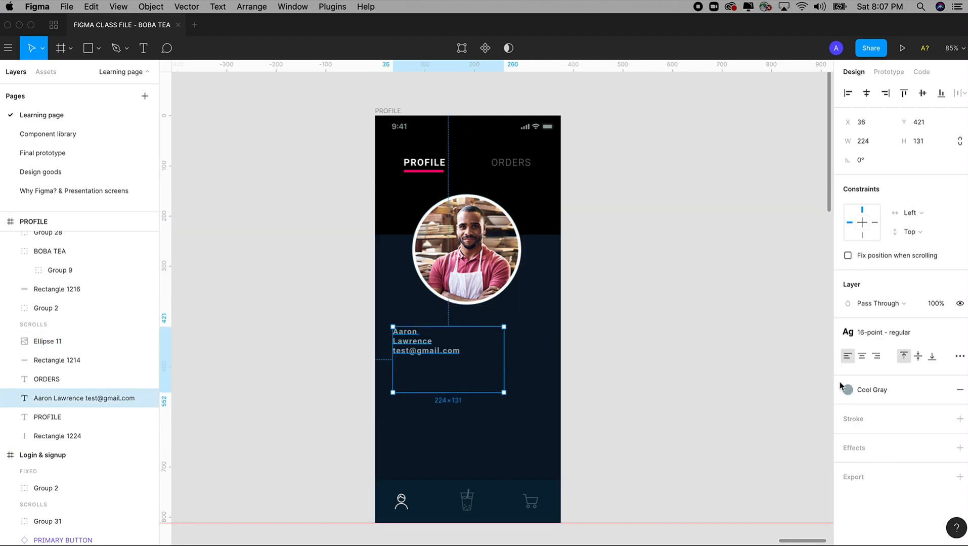
left_click(883, 394)
left_click(894, 377)
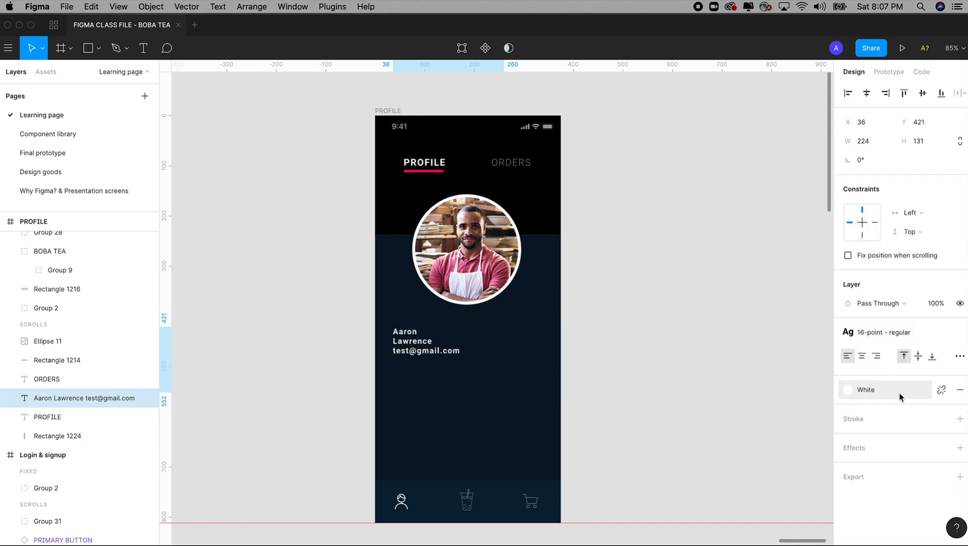
left_click(909, 336)
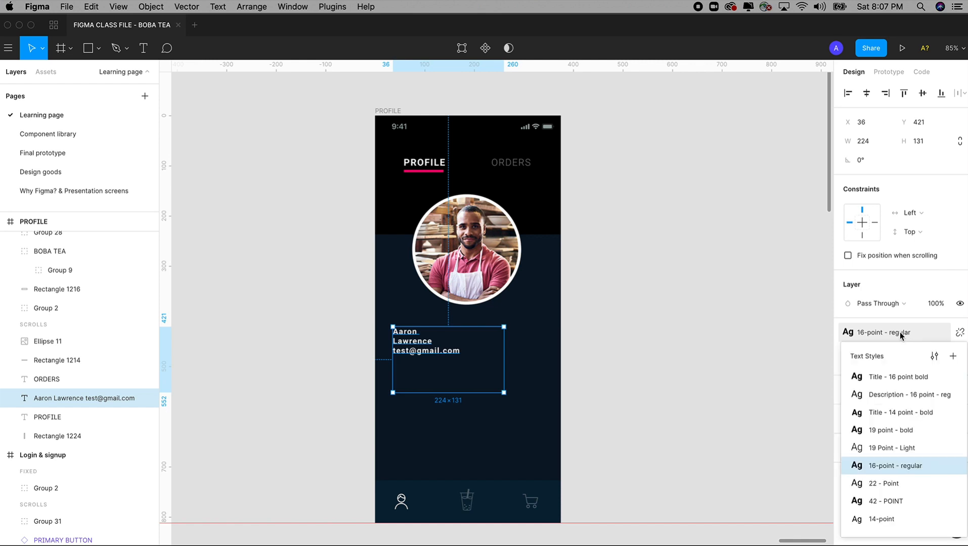
left_click(888, 448)
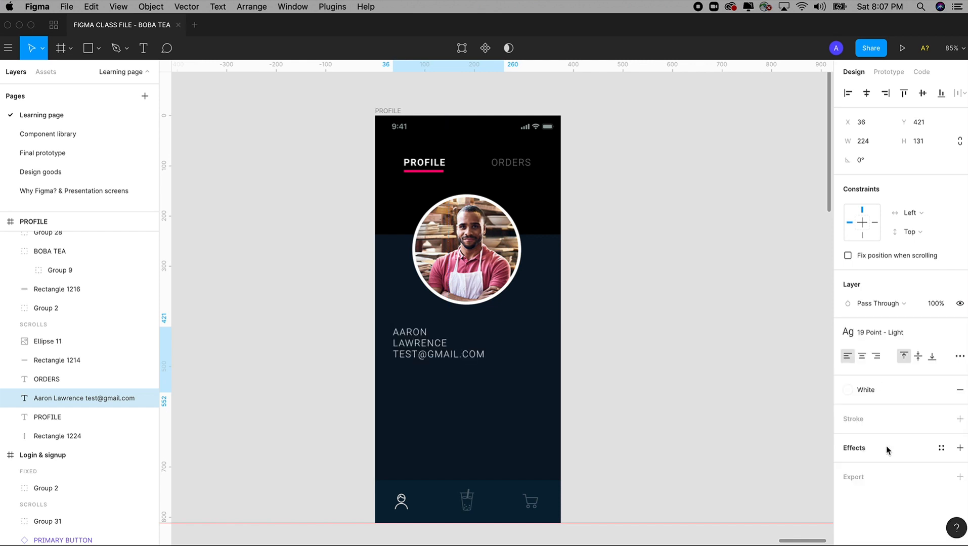
left_click(892, 338)
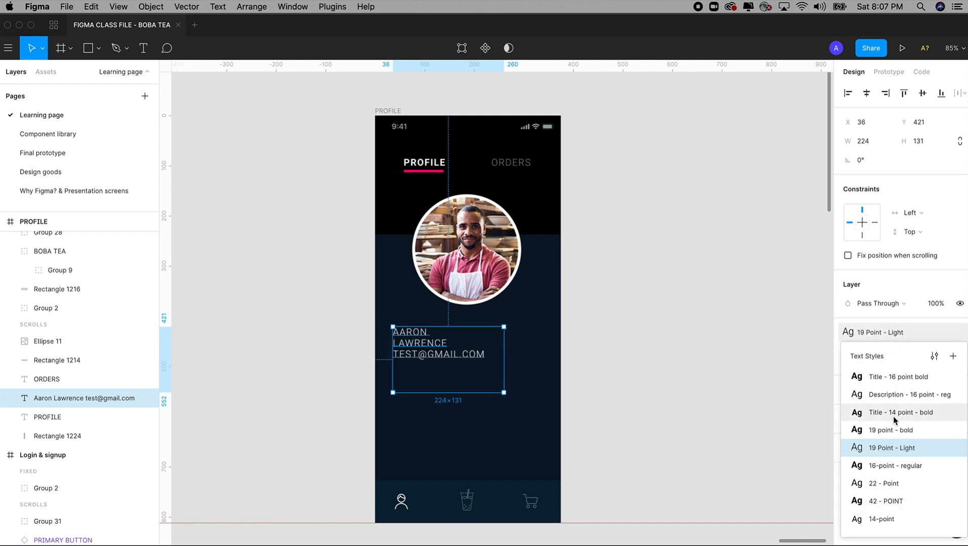
left_click(895, 431)
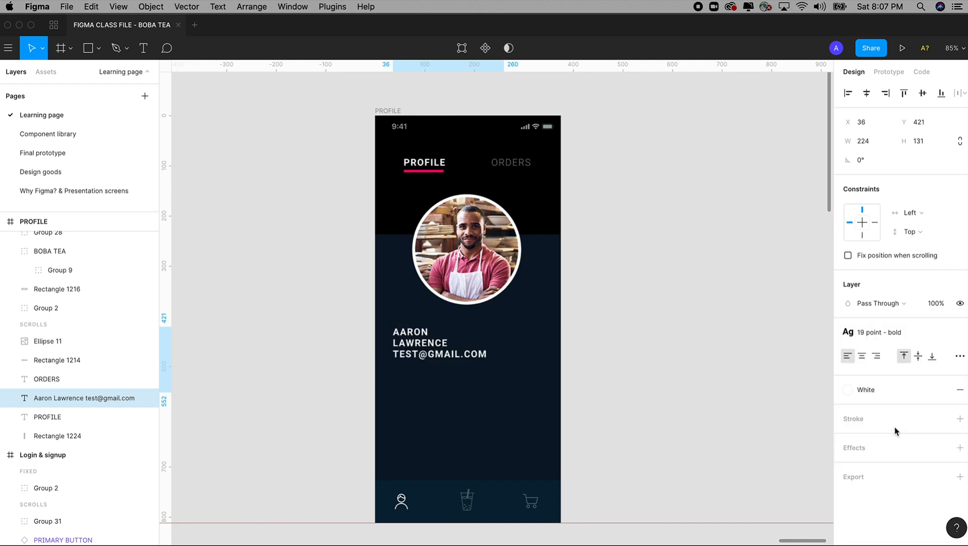
left_click(669, 323)
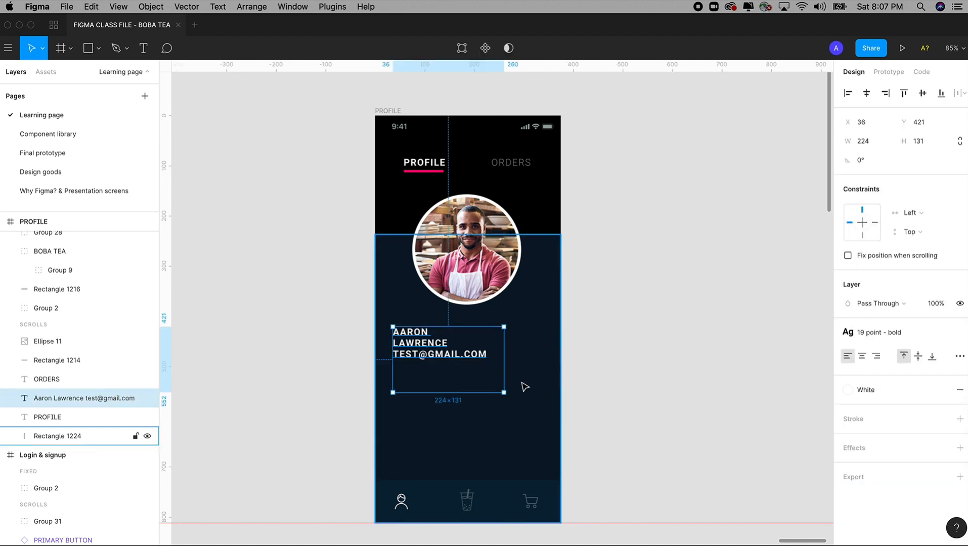
left_click(622, 399)
left_click_drag(610, 400, 627, 395)
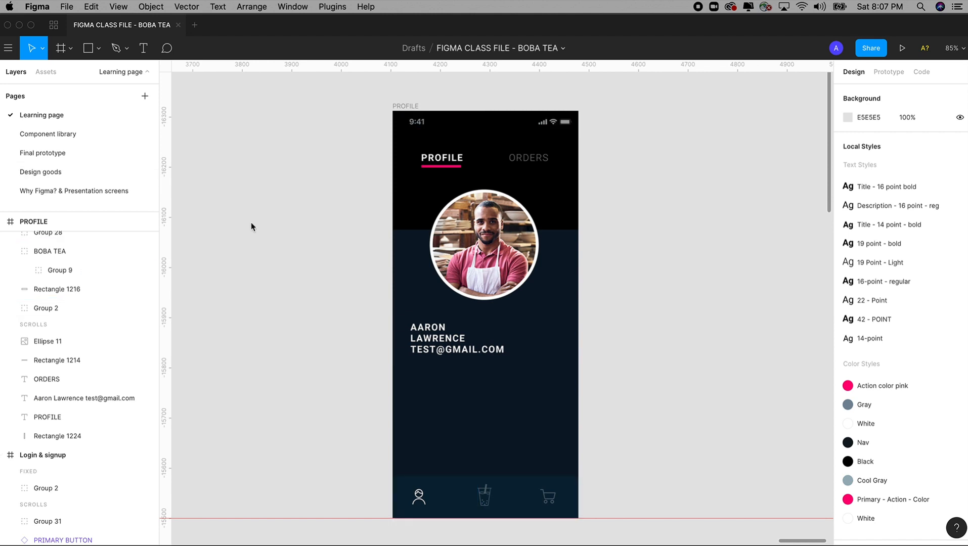
Copy the camera and edit icons from the dark Design goods icon sheet
key("minus")
key("minus")
scroll(380, 236, "left", 4)
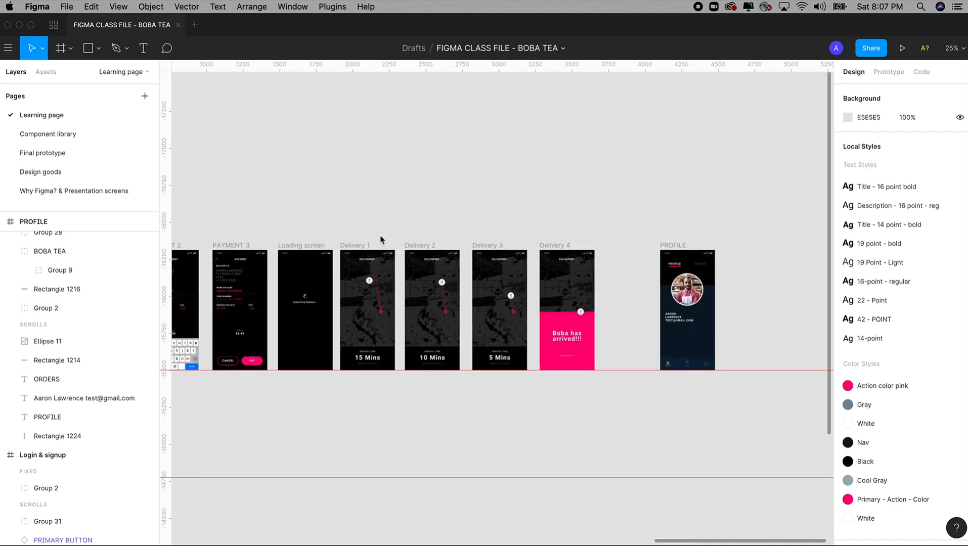
scroll(380, 239, "left", 15)
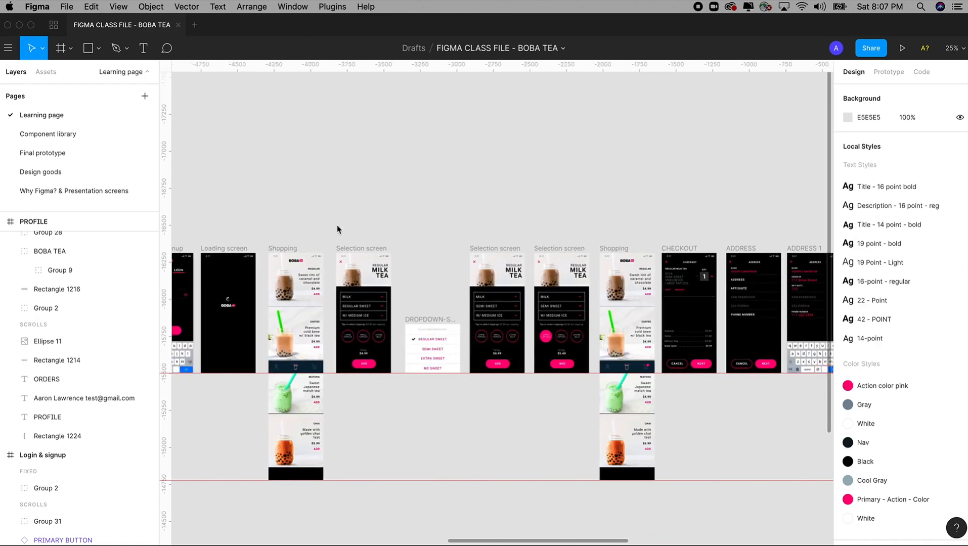
scroll(338, 230, "left", 20)
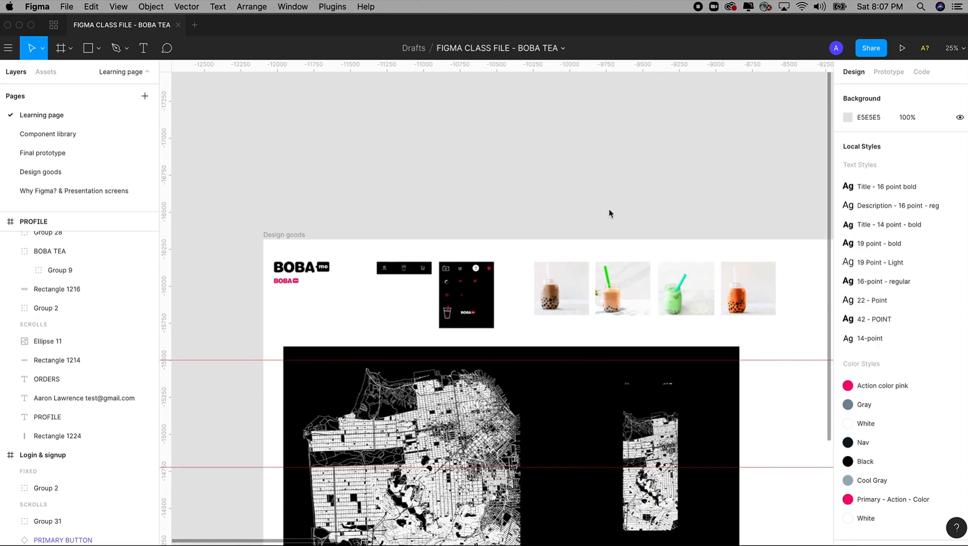
left_click_drag(409, 221, 535, 391)
left_click_drag(346, 134, 528, 409)
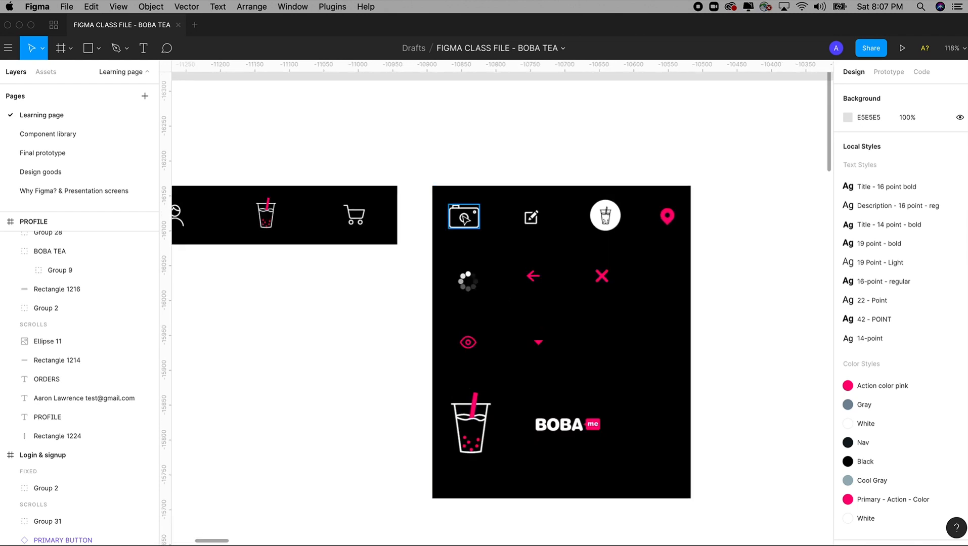
left_click(464, 218)
left_click(533, 218, "shift")
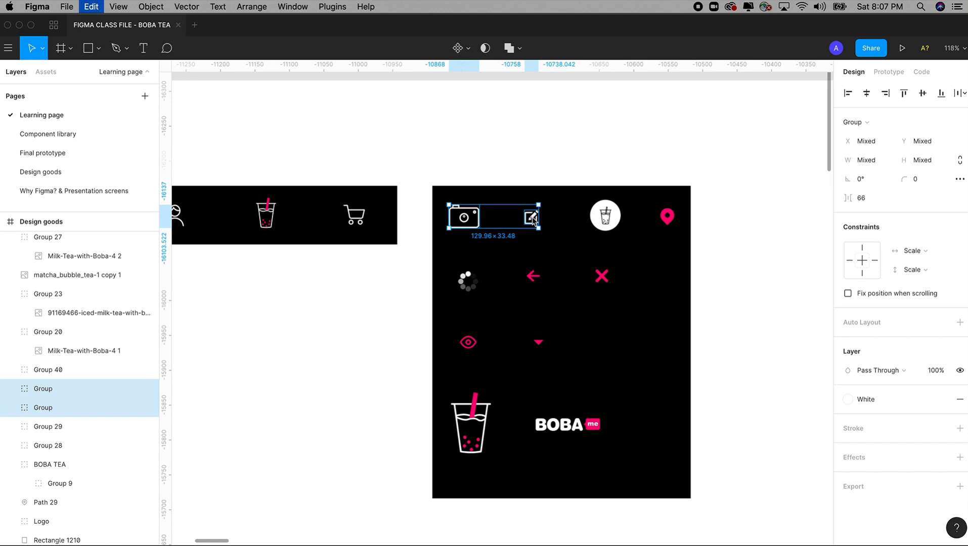
key("minus")
key("minus")
key("minus")
key("minus")
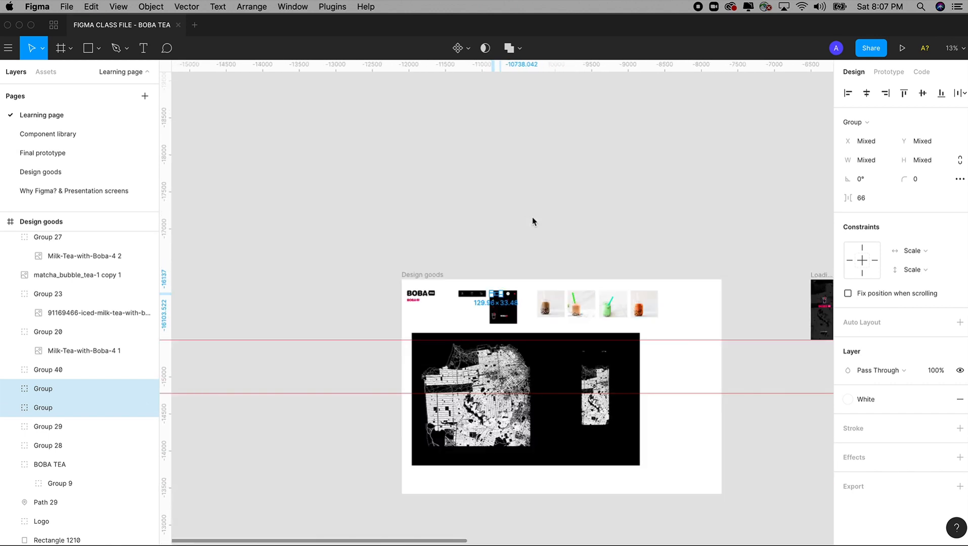
Paste both icons onto the PROFILE screen and place them below the e-mail text
key("space")
left_click_drag(624, 226, 263, 229)
left_click_drag(693, 231, 612, 346)
left_click_drag(426, 152, 612, 449)
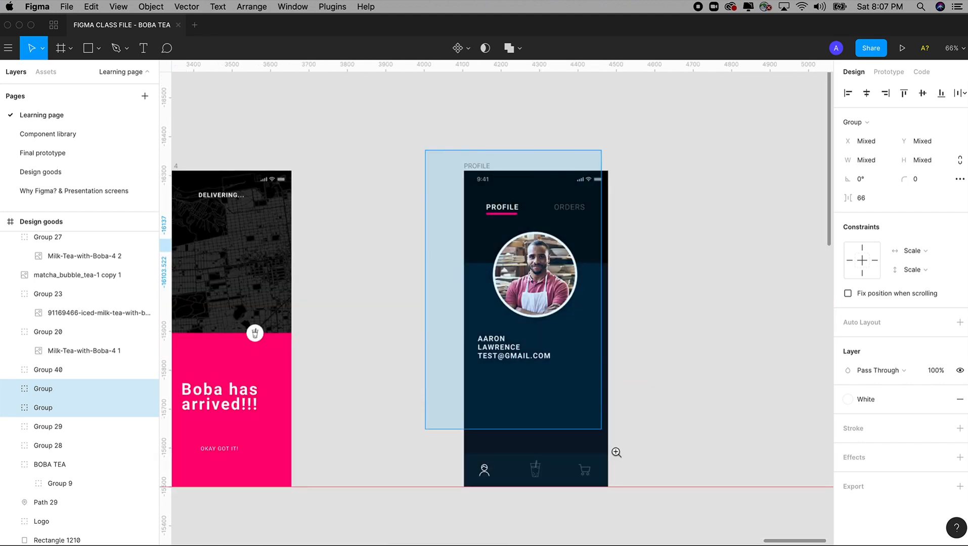
key("super+v")
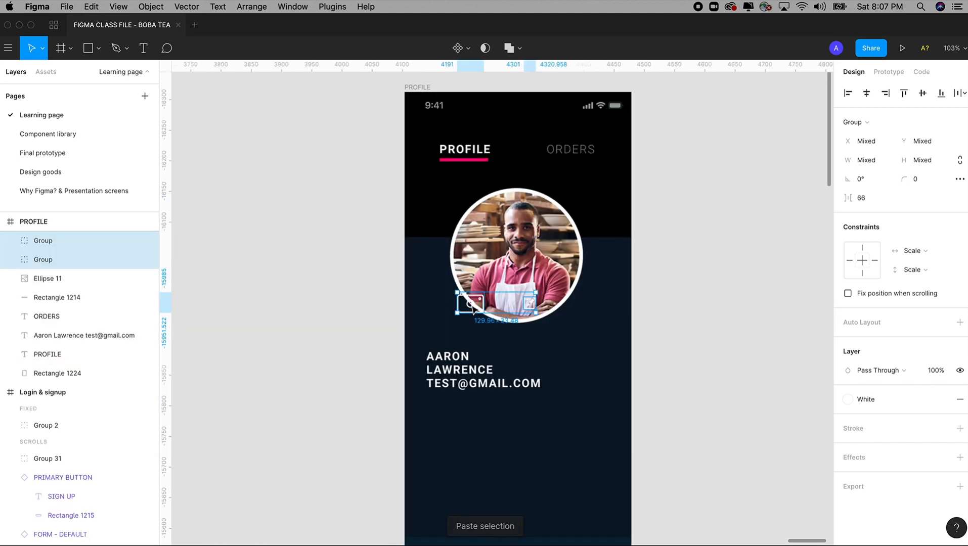
left_click_drag(471, 310, 477, 463)
left_click(690, 404)
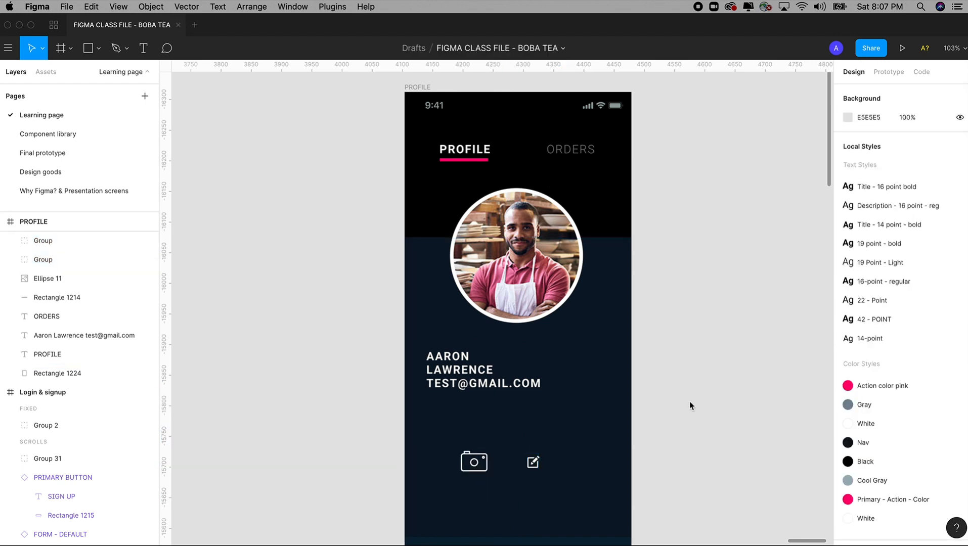
scroll(653, 408, "right", 2)
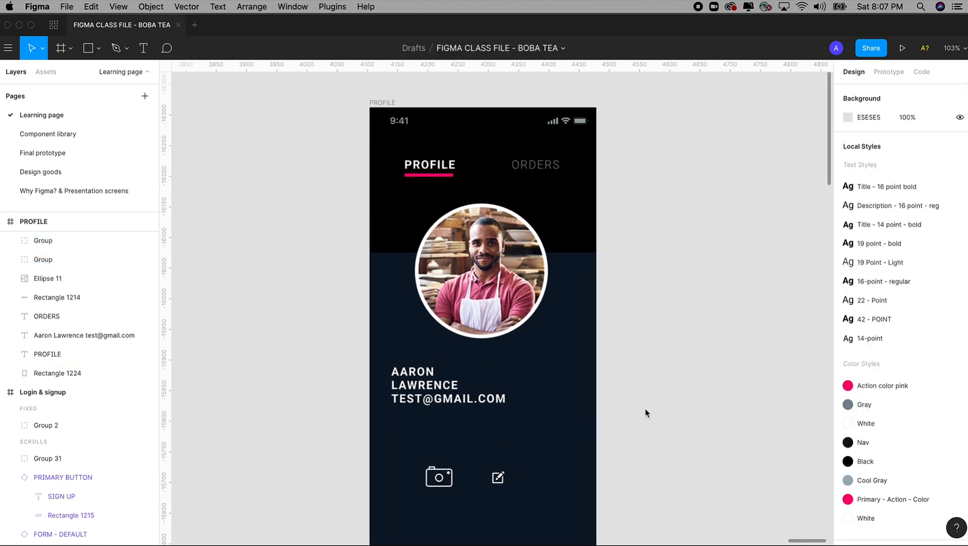
Draw a small circle at the photo's lower right and fill it with the pink Action color style
left_click(98, 48)
left_click(93, 118)
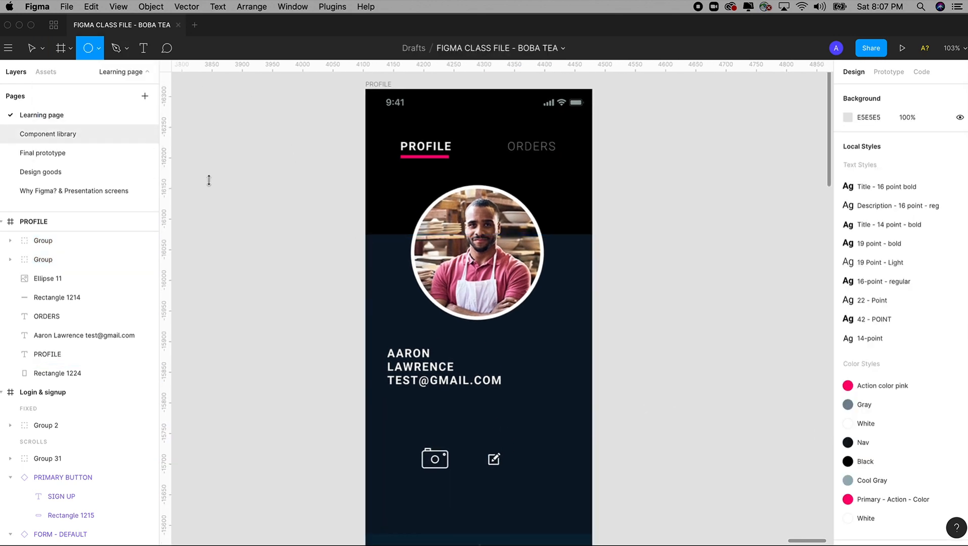
mouse_move(527, 299)
left_mouse_down()
mouse_move(554, 344)
mouse_move(530, 303)
mouse_move(561, 335)
mouse_move(534, 310)
mouse_move(547, 318)
left_mouse_up()
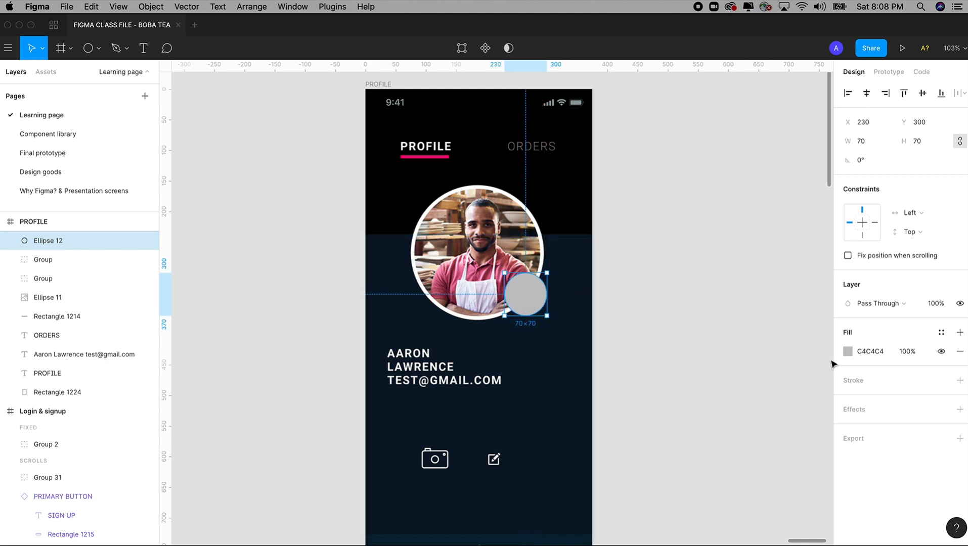
left_click(944, 334)
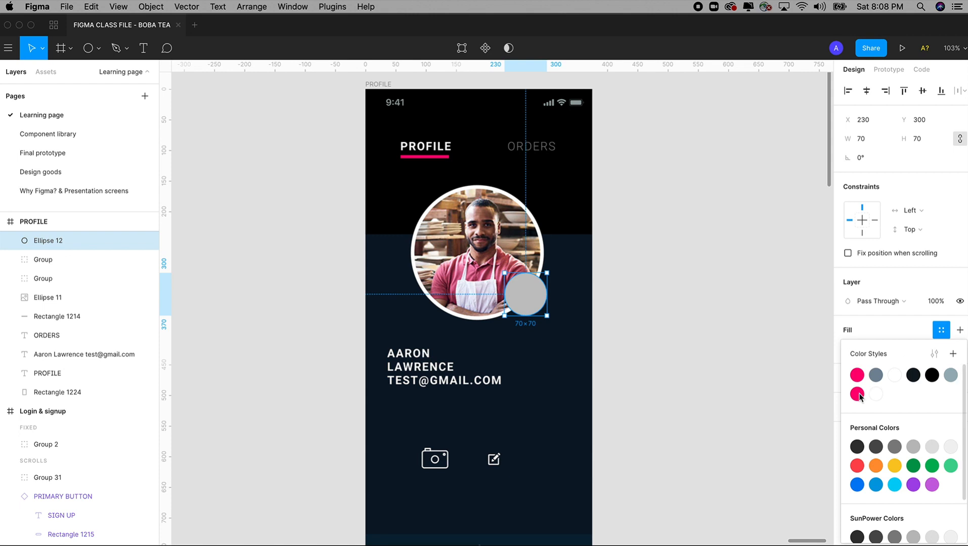
left_click(858, 393)
Move the camera icon group onto the pink circle
left_click(713, 363)
scroll(716, 329, "down", 3)
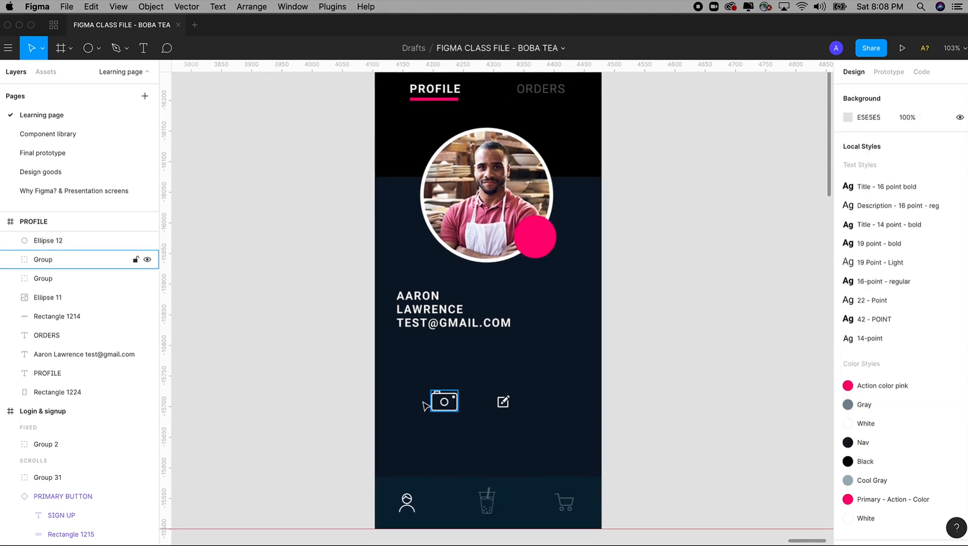
left_click(447, 404)
left_click_drag(457, 396, 546, 236)
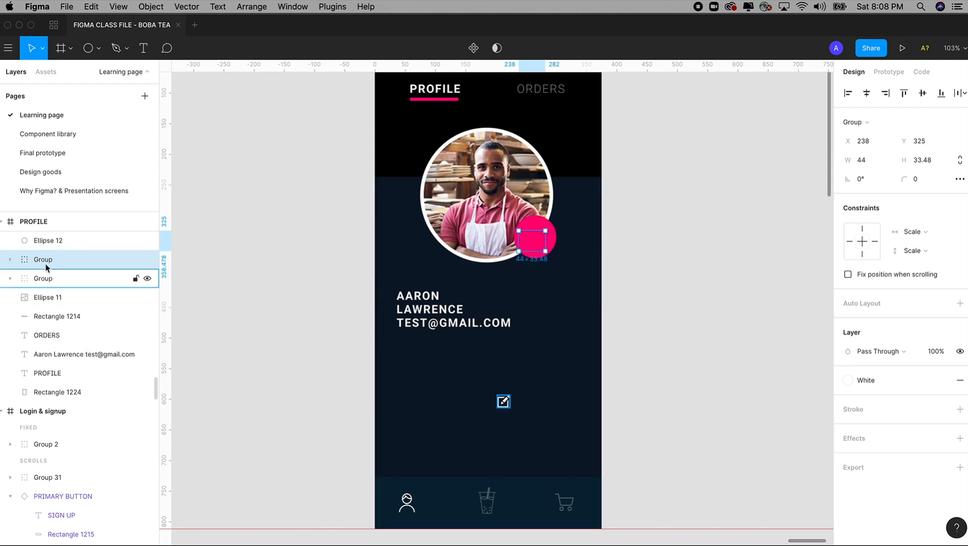
Bring the camera icon in front of the circle and shrink it slightly
right_click(535, 243)
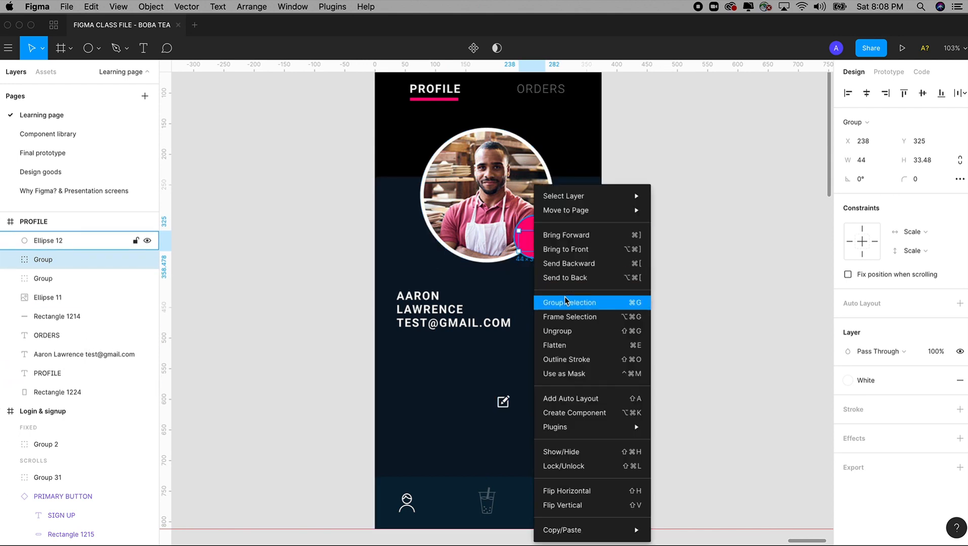
left_click(566, 249)
scroll(547, 365, "up", 5)
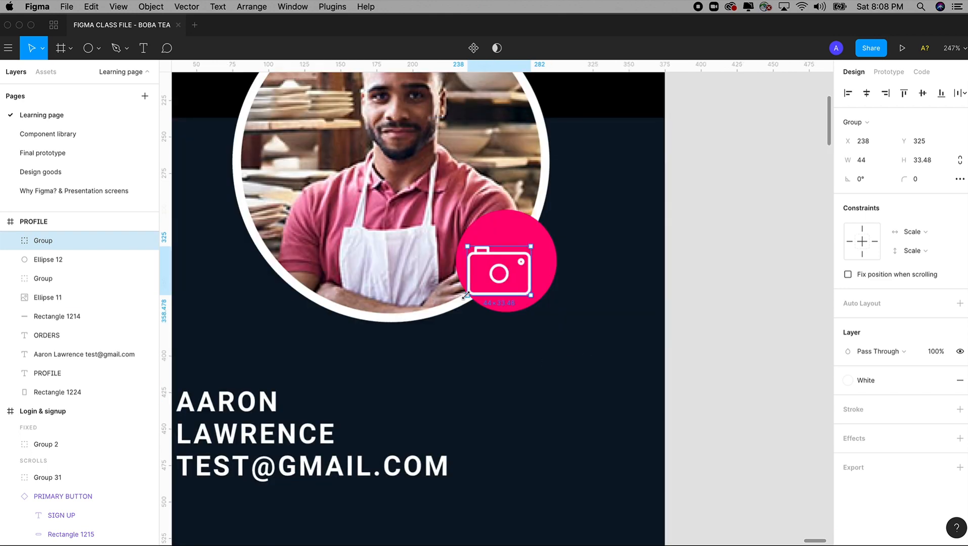
left_click_drag(466, 296, 509, 267)
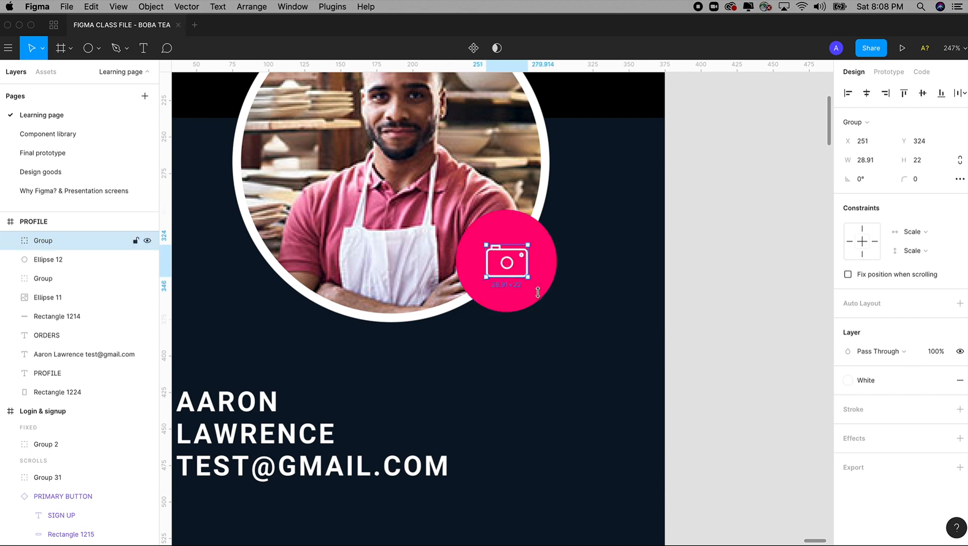
key("shift+0")
left_click(706, 315)
Resize the pink circle to 64×64 and give it a 3 px black inside border
left_click_drag(402, 179, 565, 404)
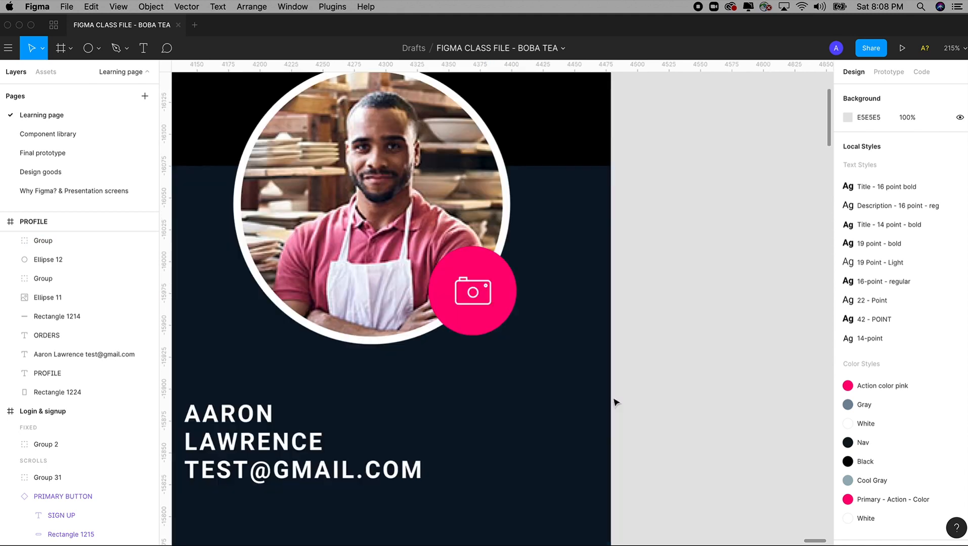
left_click(497, 263)
left_click_drag(517, 248, 513, 250)
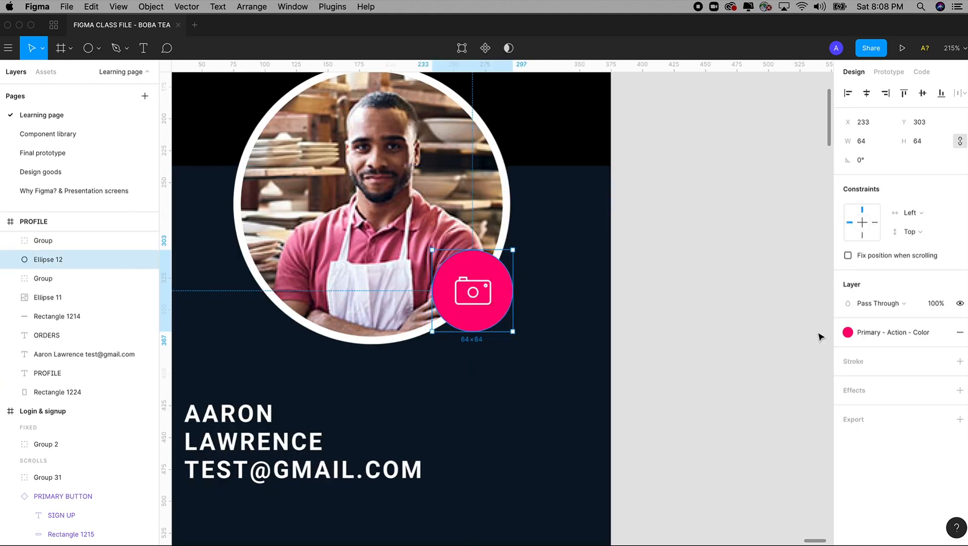
left_click(960, 362)
left_click(855, 400)
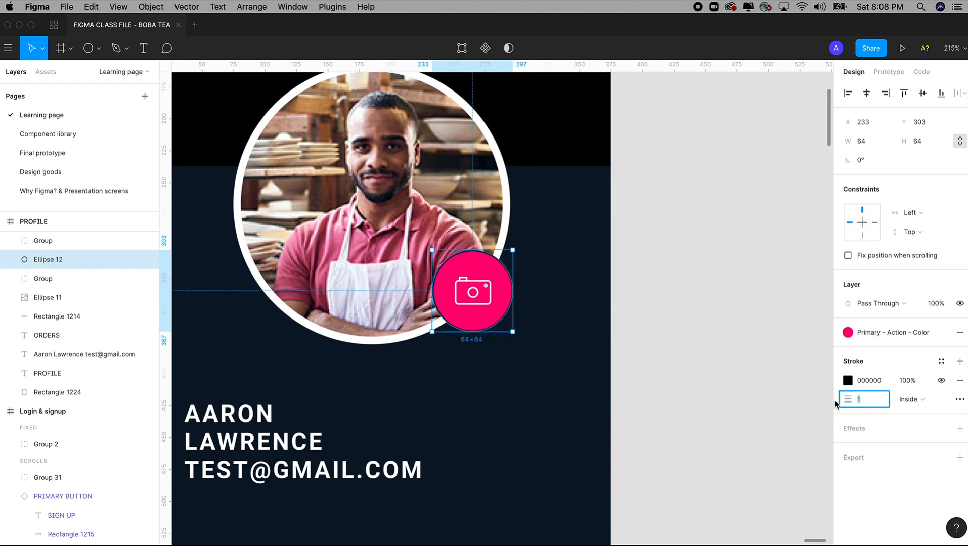
key("Tab")
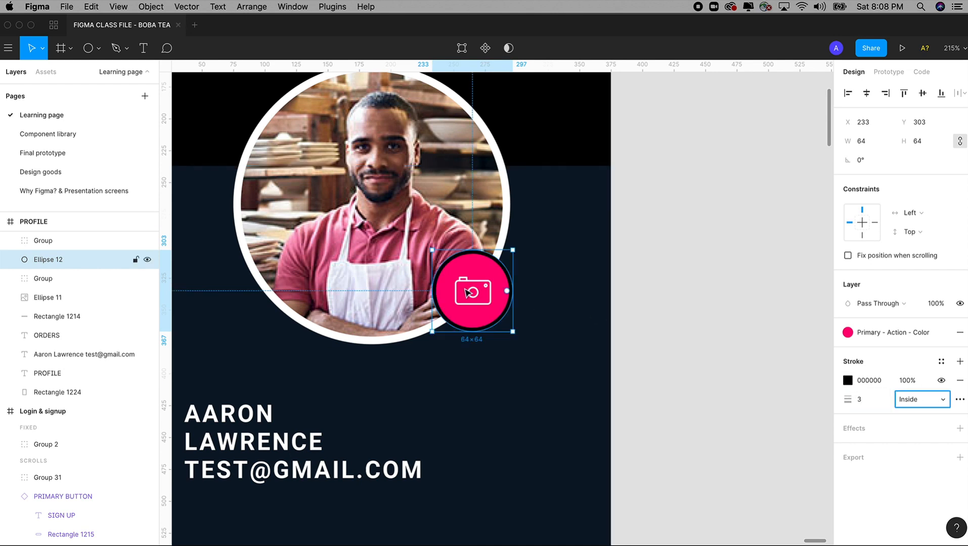
Nudge the camera icon up one pixel to re-centre it on the circle
left_click(468, 288)
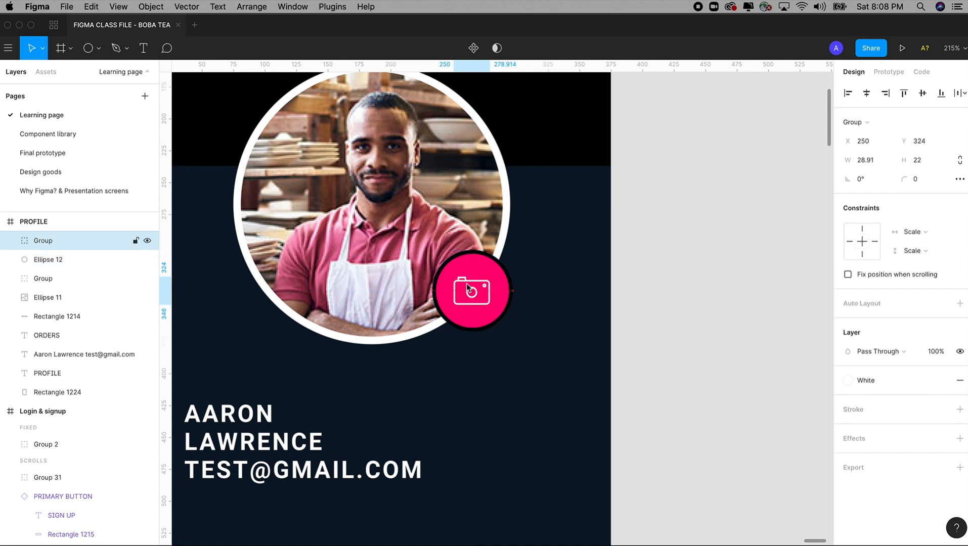
key("Up")
key("super+minus")
key("super+minus")
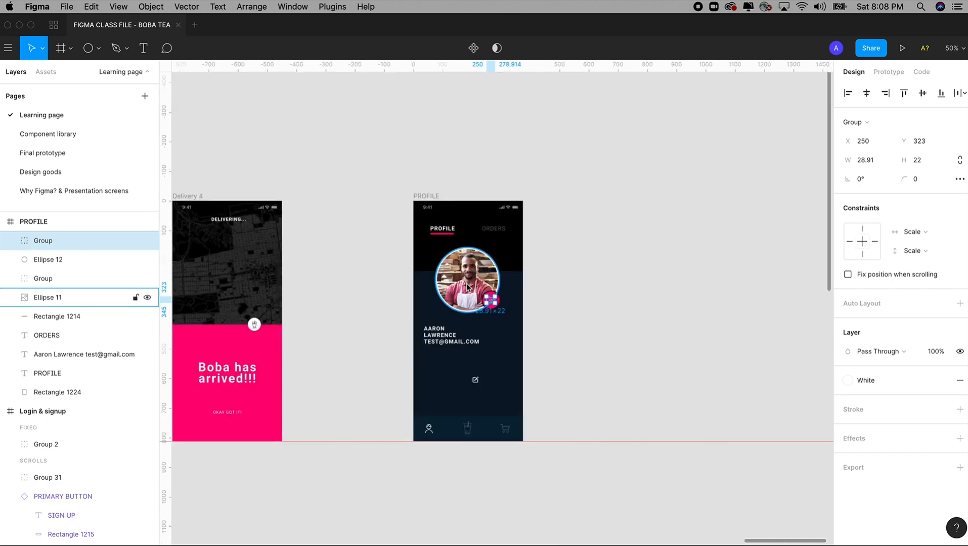
Move the edit icon group to sit just under the e-mail text
left_click(553, 282)
key("z")
left_click_drag(405, 202, 549, 388)
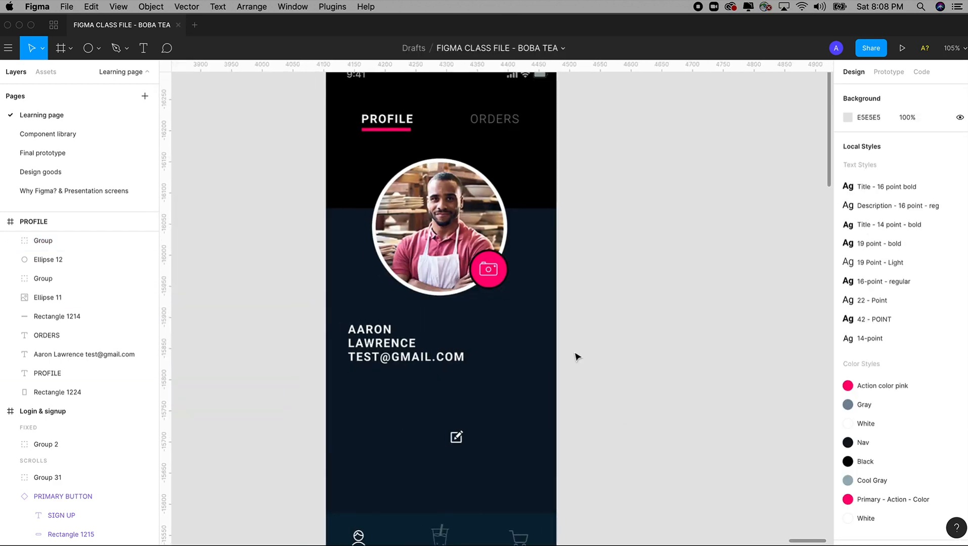
left_click(491, 273)
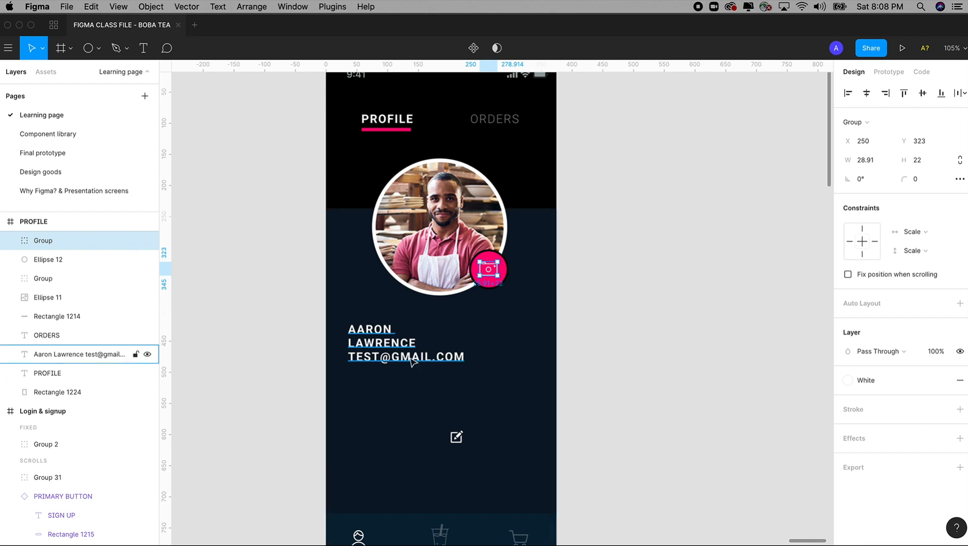
scroll(422, 339, "down", 1)
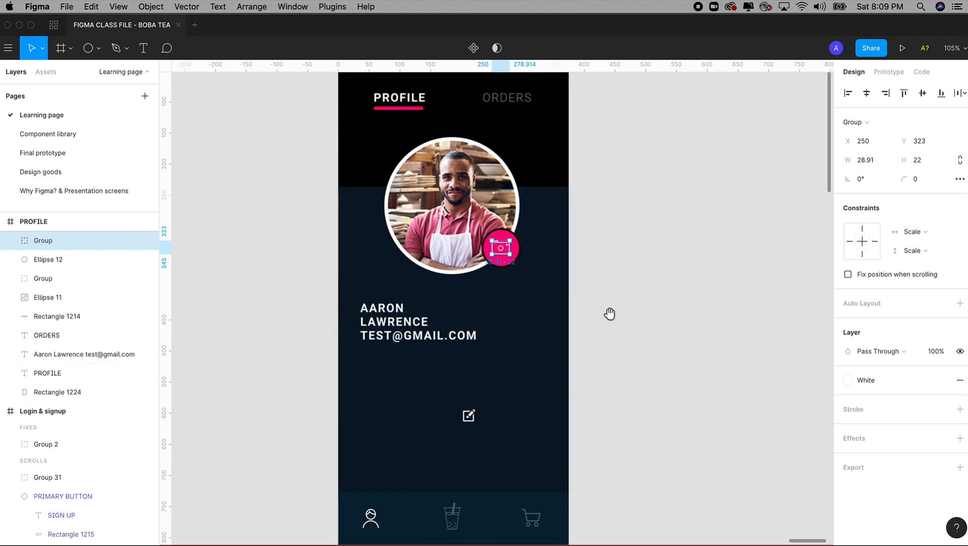
scroll(609, 304, "down", 2)
left_click_drag(475, 398, 377, 340)
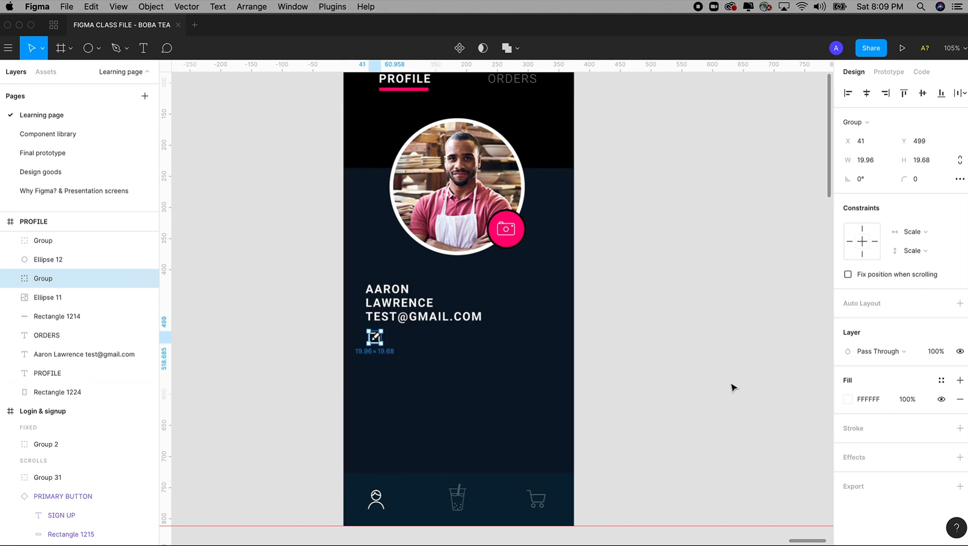
Colour the edit icon with the pink Primary - Action - Color style
left_click_drag(696, 356, 700, 390)
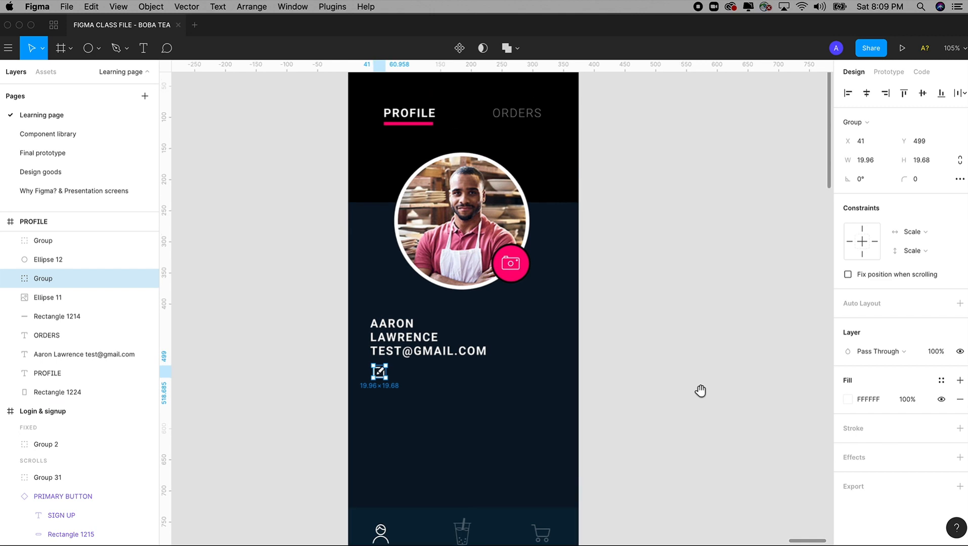
left_click(942, 381)
left_click(858, 394)
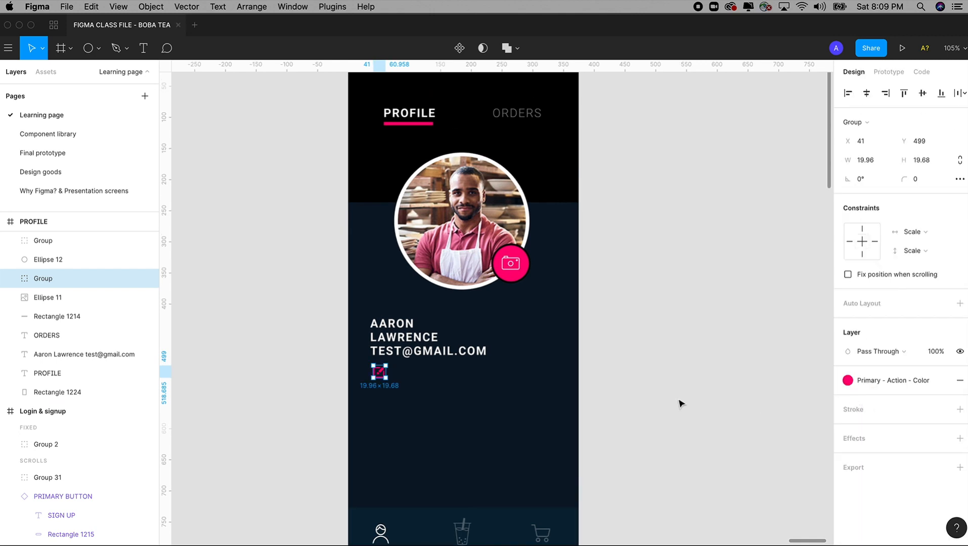
left_click(660, 386)
Place a duplicate of the ORDERS label below the edit icon
scroll(655, 363, "left", 2)
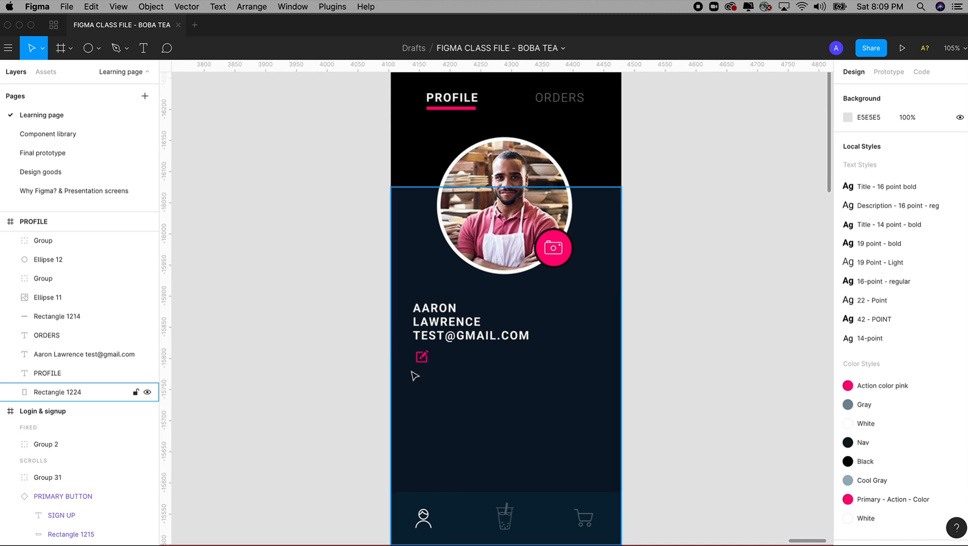
left_click(424, 361)
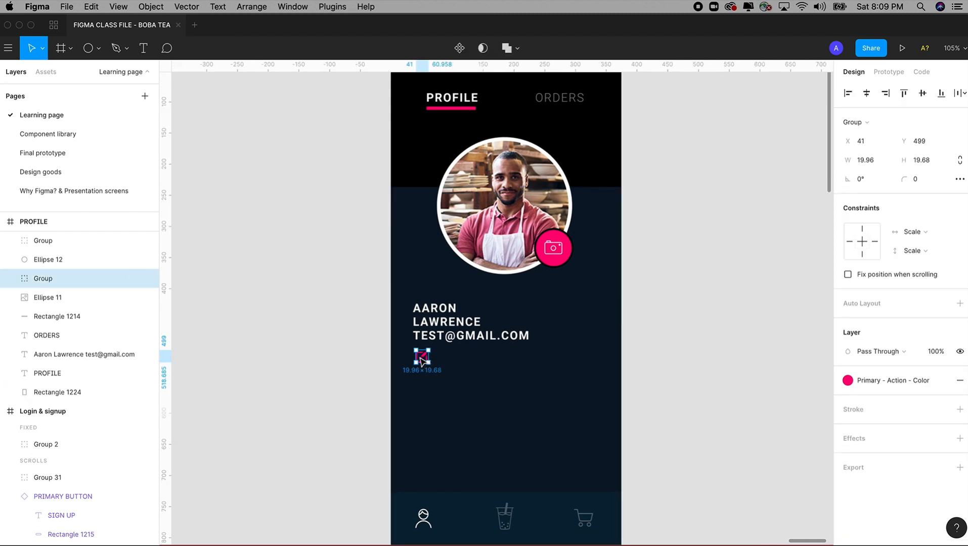
left_click(630, 365)
scroll(629, 364, "up", 1)
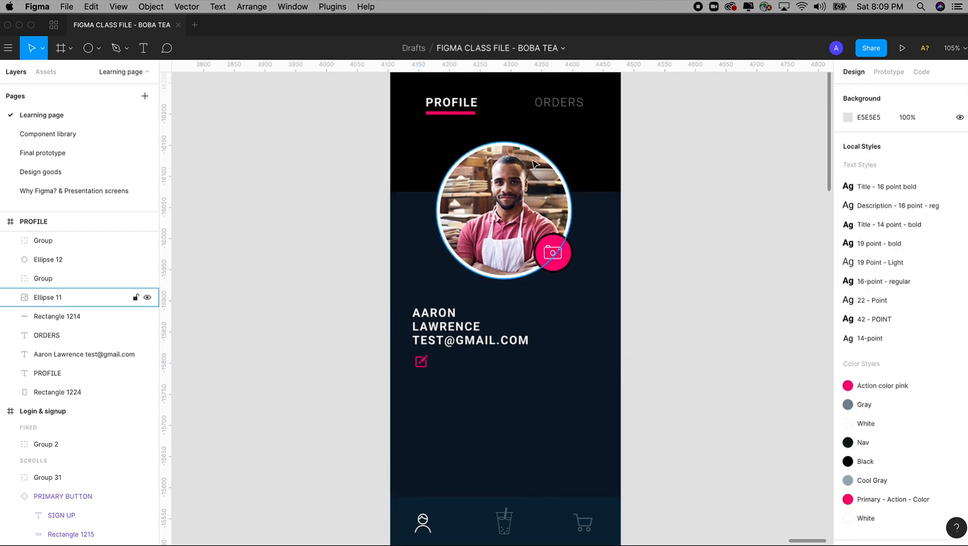
left_click(565, 105)
left_click_drag(574, 111, 508, 394)
Left-align the copied label, set its opacity to 100%, and shift it up-left
left_click(847, 431)
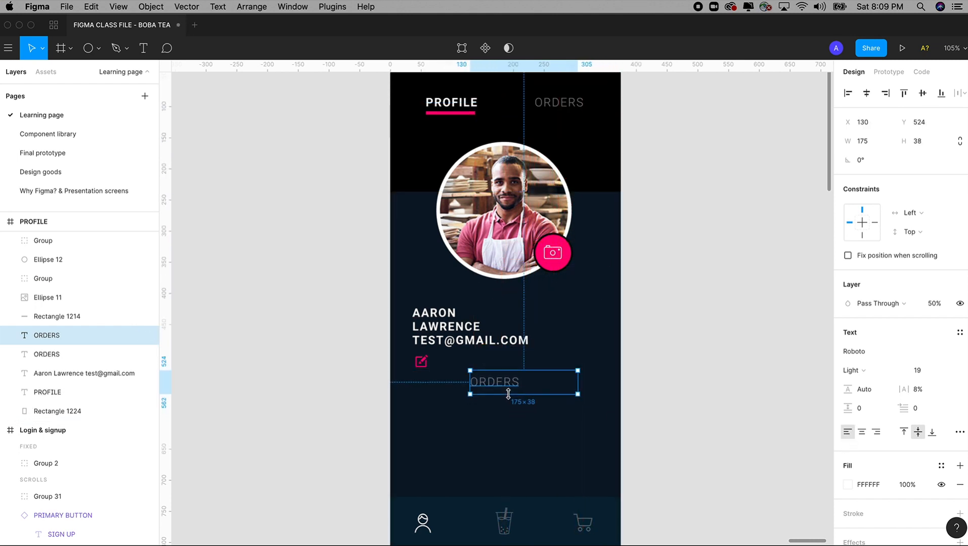
left_click(943, 310)
type("100")
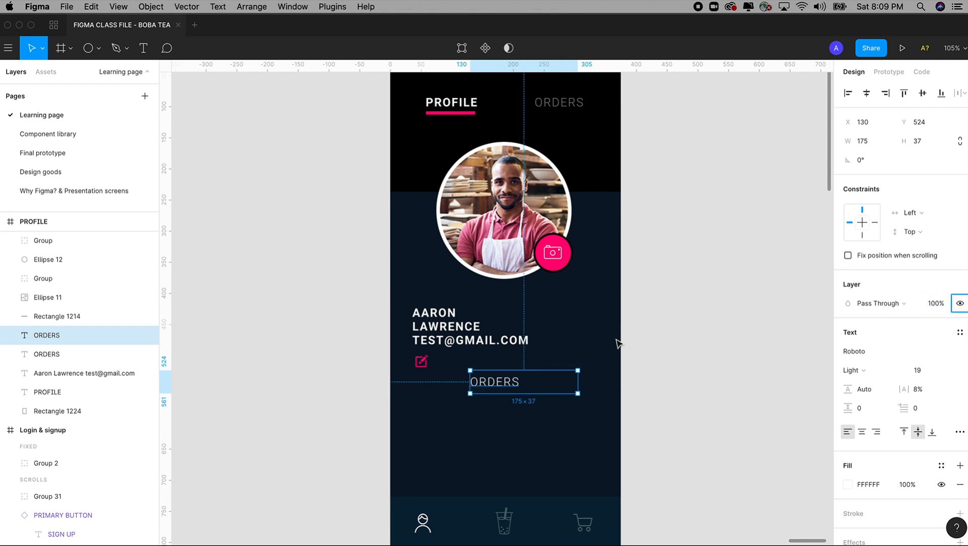
left_click_drag(489, 382, 466, 365)
Retype the label as EDIT and position it beside the edit icon under the name and e-mail
double_click(466, 363)
type("EDIT")
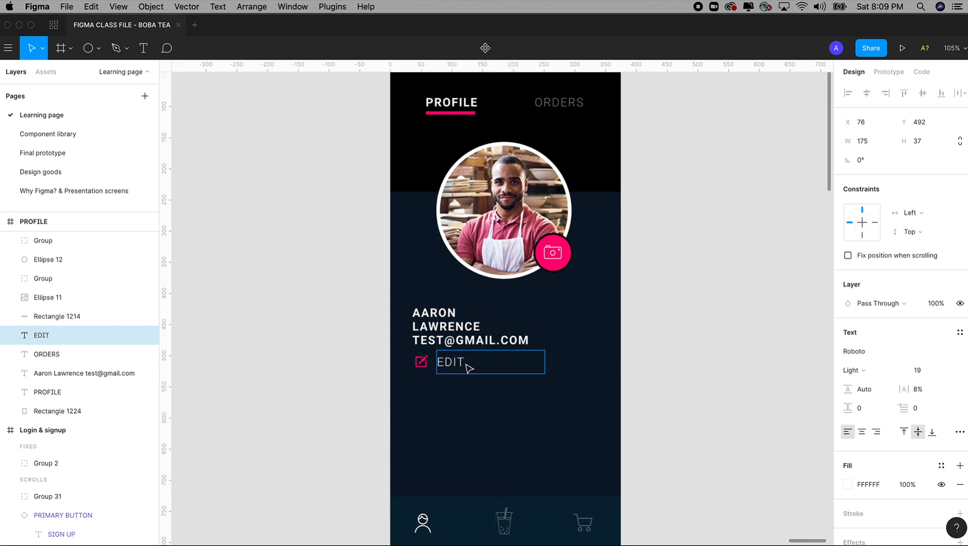
key("Escape")
left_click_drag(453, 368, 448, 369)
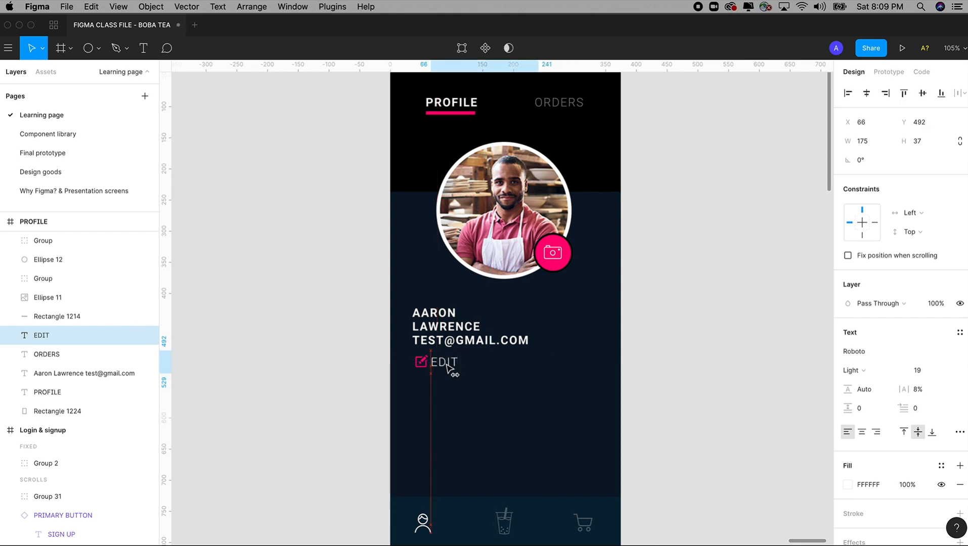
left_click(422, 363, "shift")
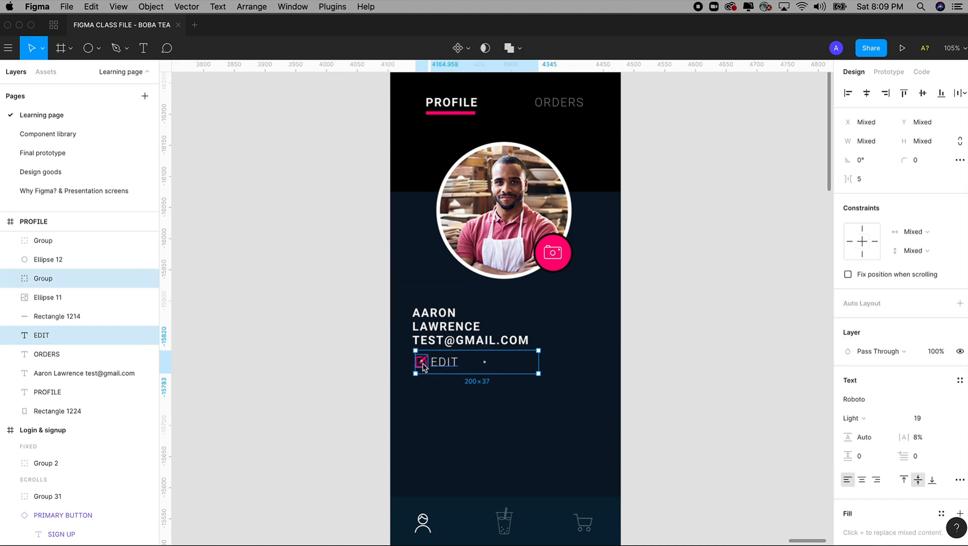
left_click_drag(422, 363, 459, 345)
left_click(462, 346, "shift")
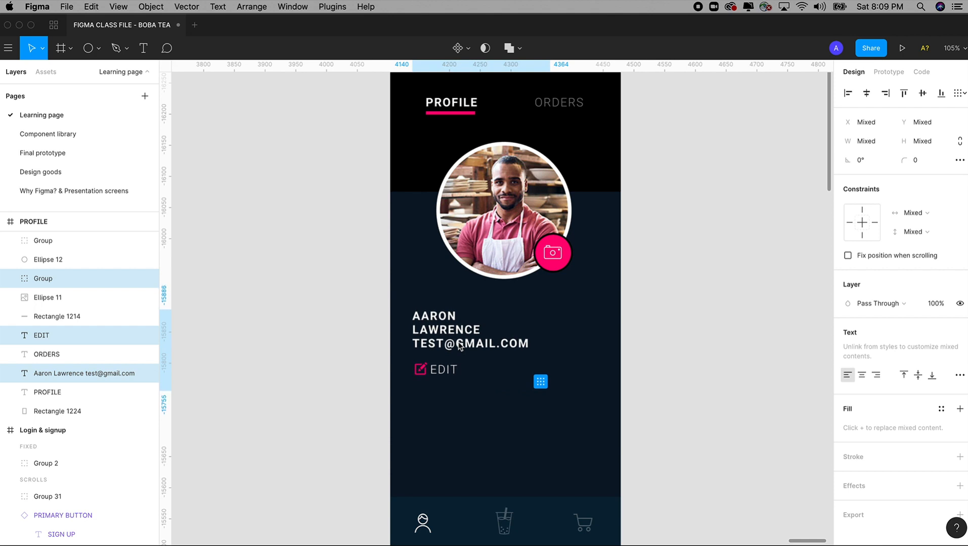
left_click(735, 339)
key("minus")
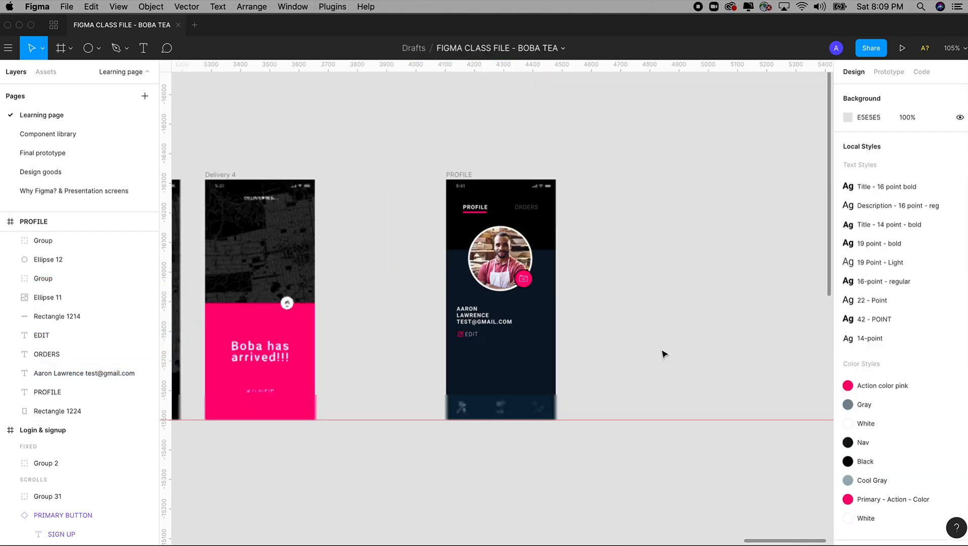
Duplicate the PROFILE screen beside the original
left_click_drag(434, 148, 605, 395)
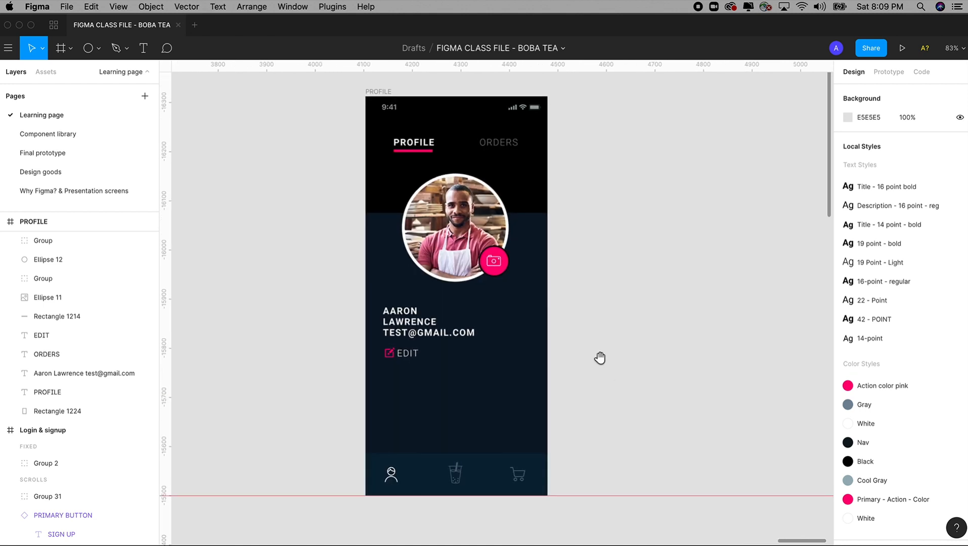
left_click_drag(600, 358, 574, 372)
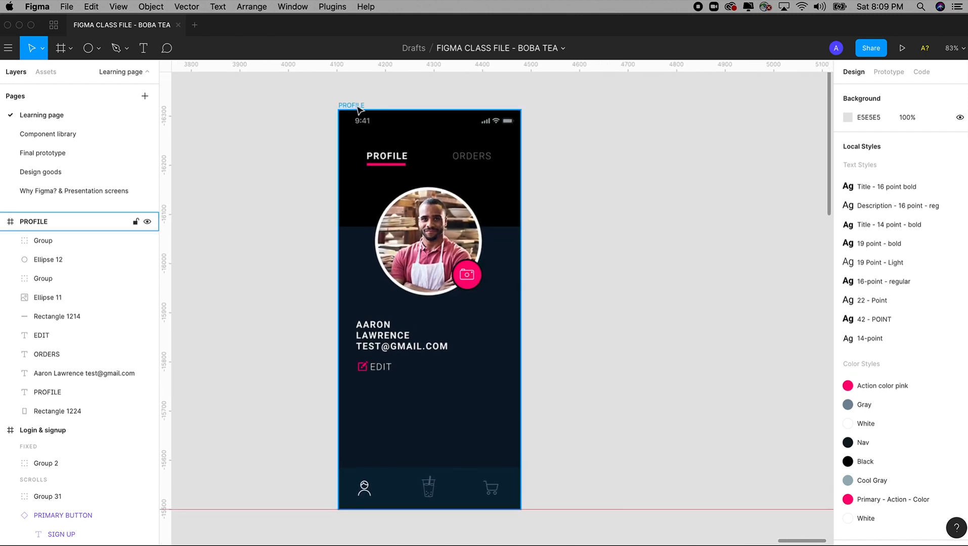
left_click_drag(357, 108, 566, 109)
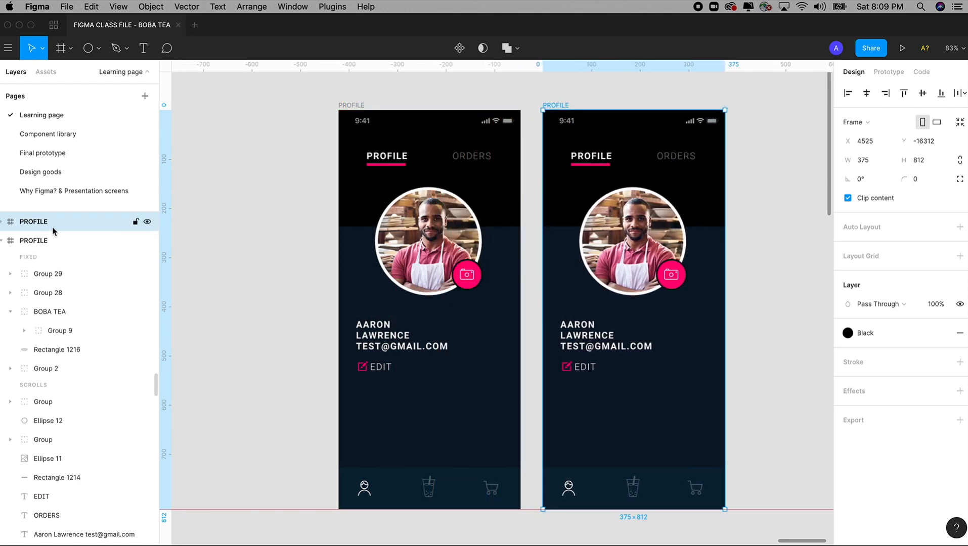
Rename the duplicate frame to ORDER and zoom onto its header
double_click(34, 222)
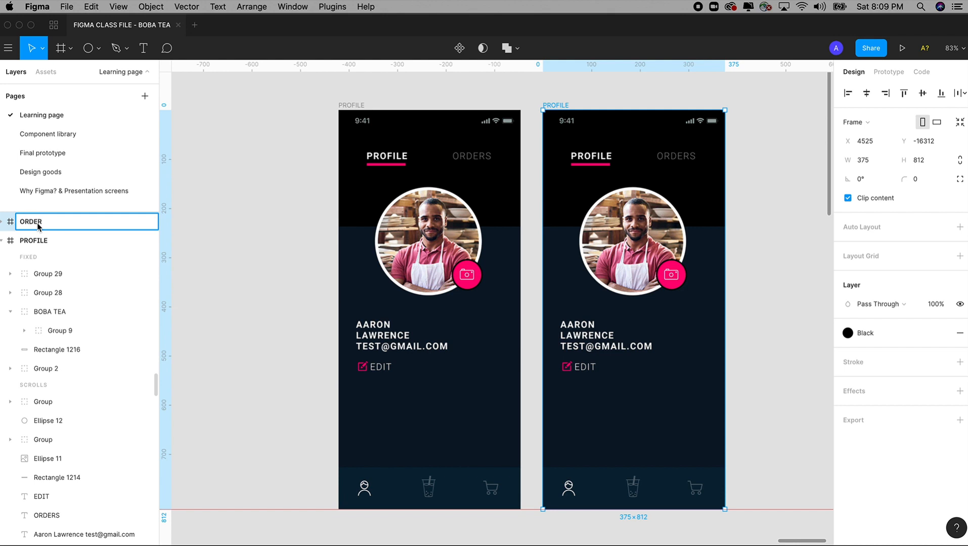
left_click(225, 155)
left_click_drag(457, 177, 364, 179)
key("z")
left_click_drag(404, 100, 499, 215)
Give ORDERS the 19 point - bold text style and 100% opacity
left_click(630, 263)
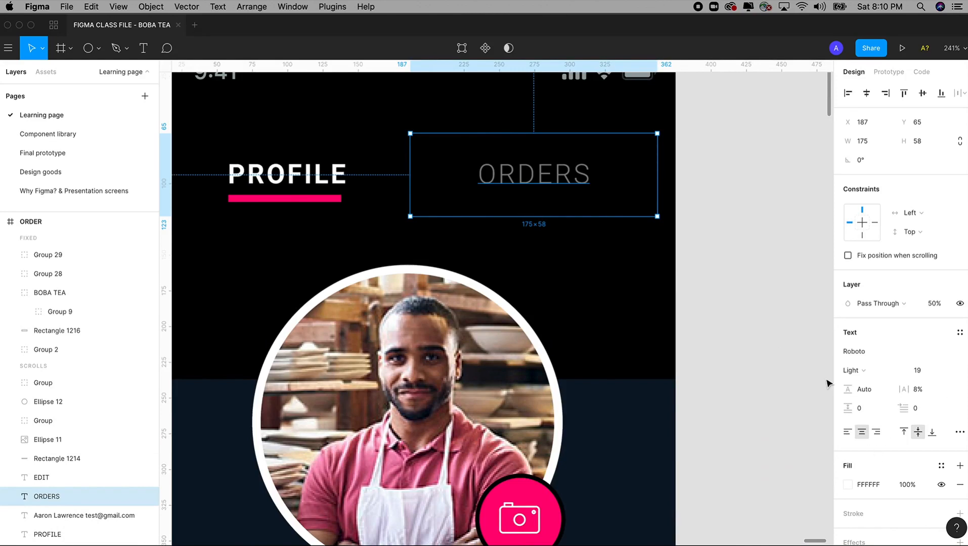
left_click(316, 175)
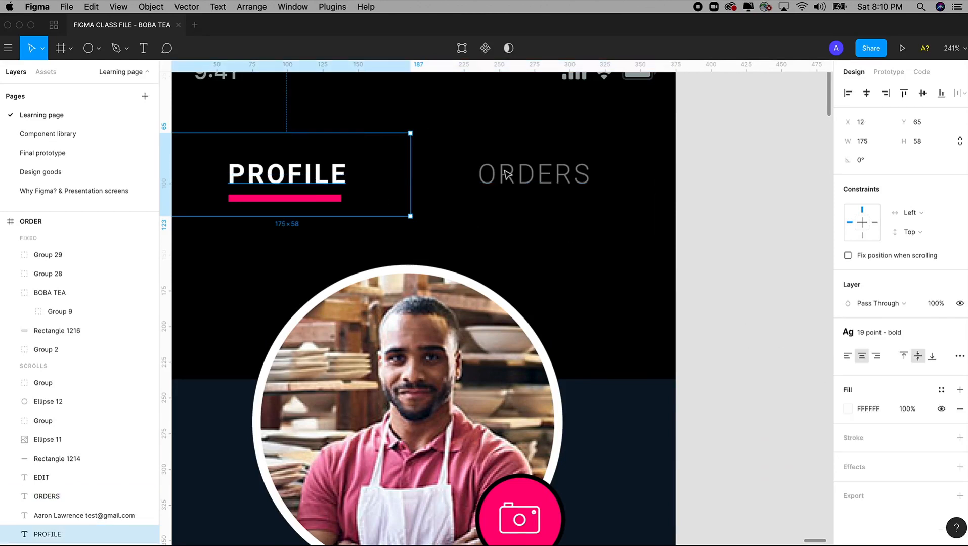
left_click(545, 176)
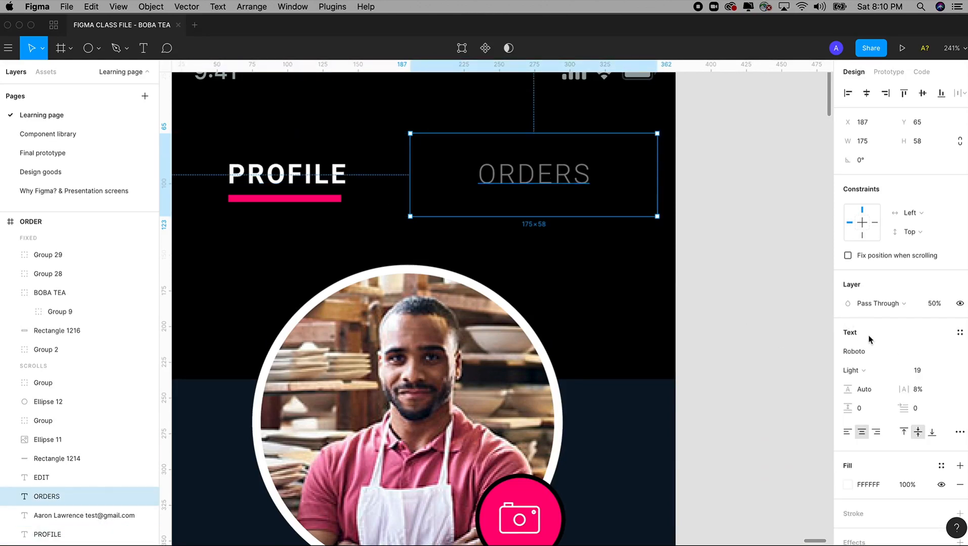
left_click(960, 333)
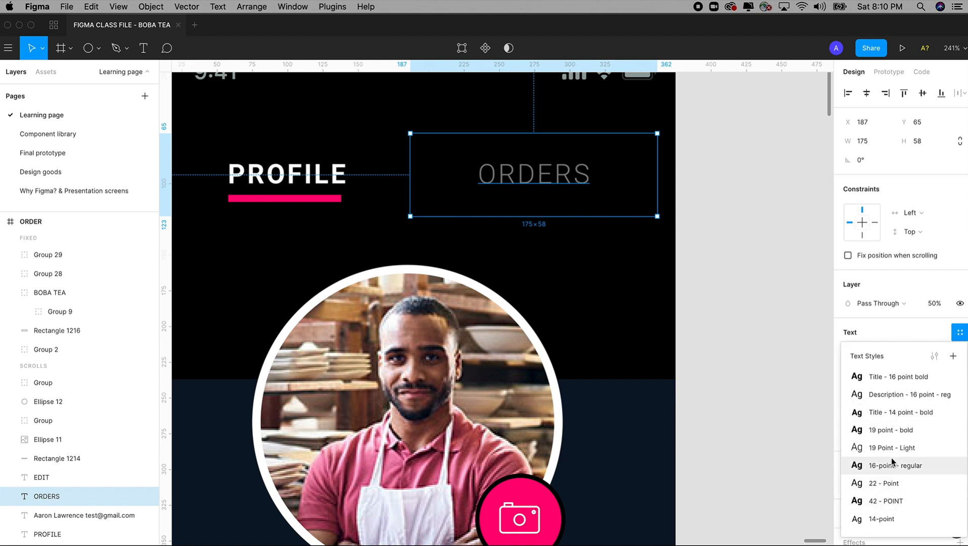
left_click(891, 431)
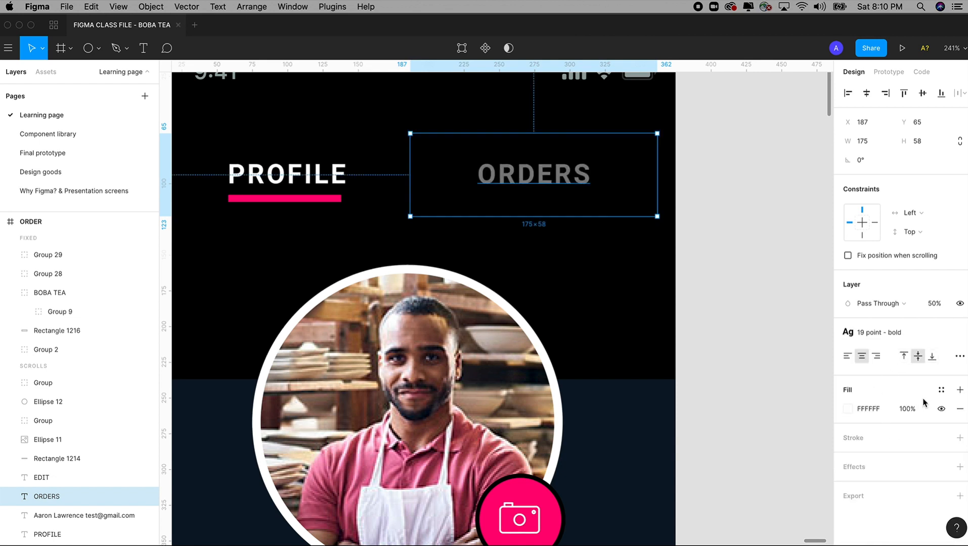
left_click(931, 303)
type("100")
key("Return")
Give PROFILE the 19 Point - Light text style and 50% opacity
left_click(293, 178)
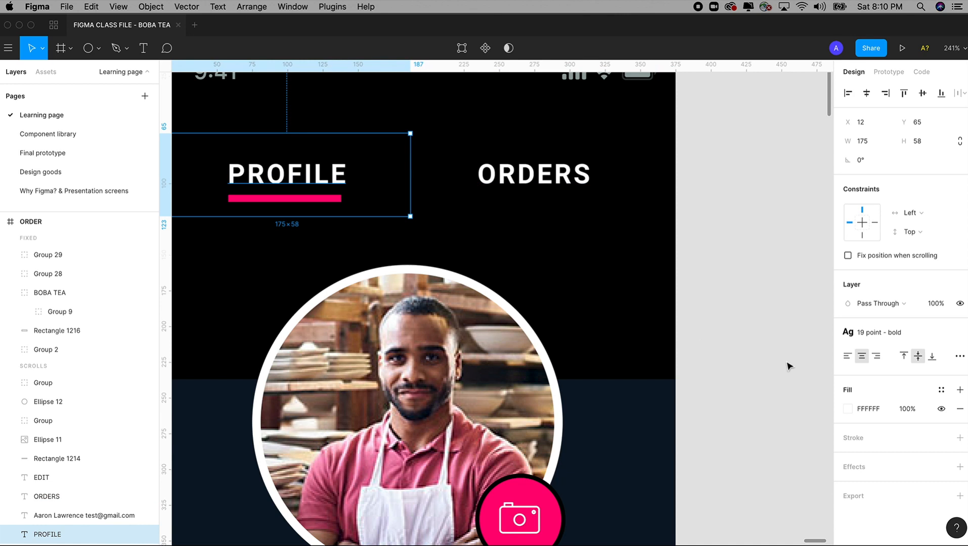
left_click(888, 333)
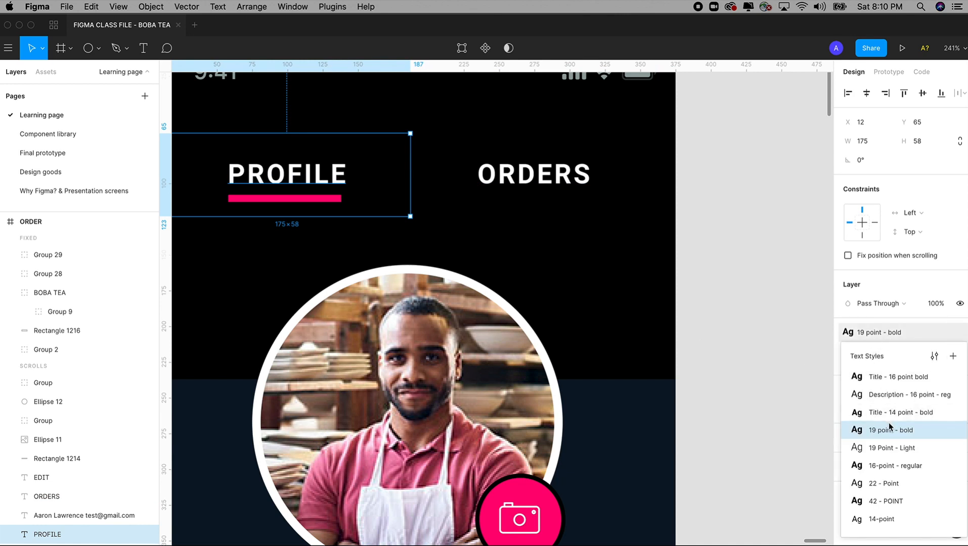
left_click(894, 449)
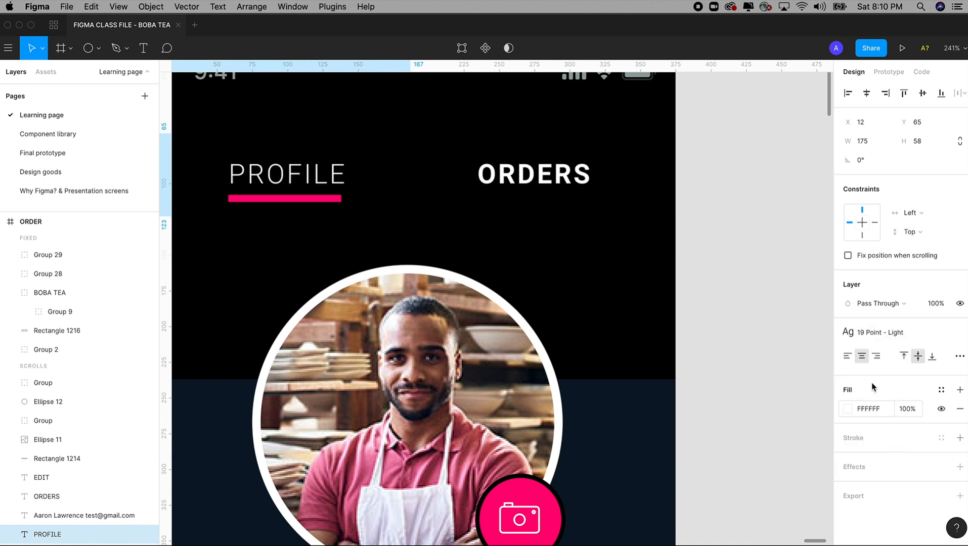
left_click(936, 303)
type("5")
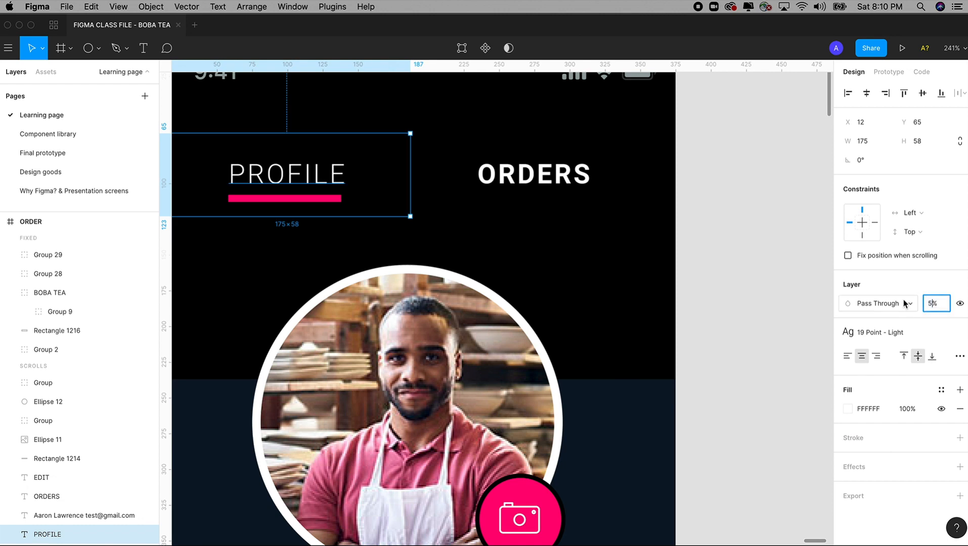
type("0")
key("Return")
Move the pink underline bar beneath ORDERS
left_click(298, 200)
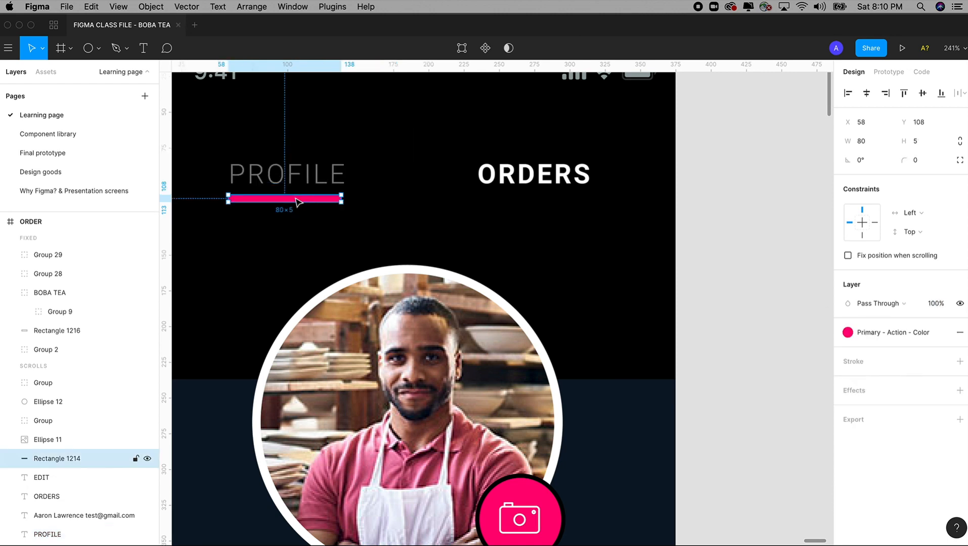
left_click_drag(299, 202, 596, 73)
key("shift+0")
key("space")
Delete the profile photo, pink camera circle, camera icon, name, e-mail and EDIT items from ORDER
left_click(545, 268)
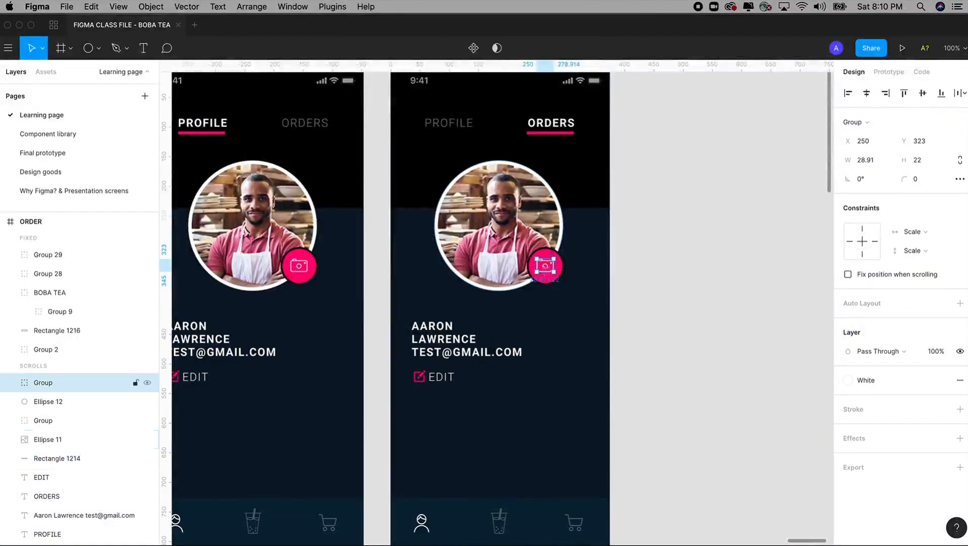
key("Delete")
left_click(549, 274)
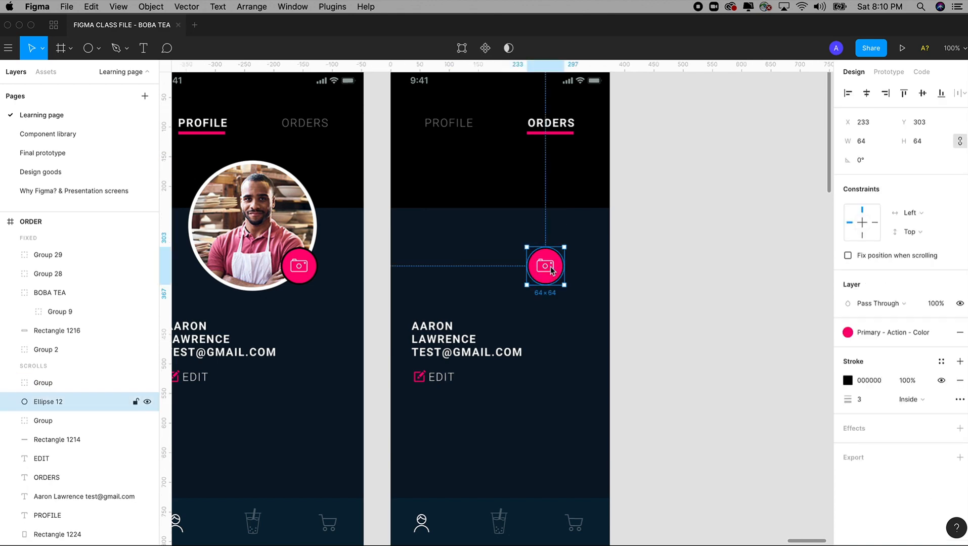
key("Delete")
left_click(547, 268)
key("Delete")
left_click(469, 365)
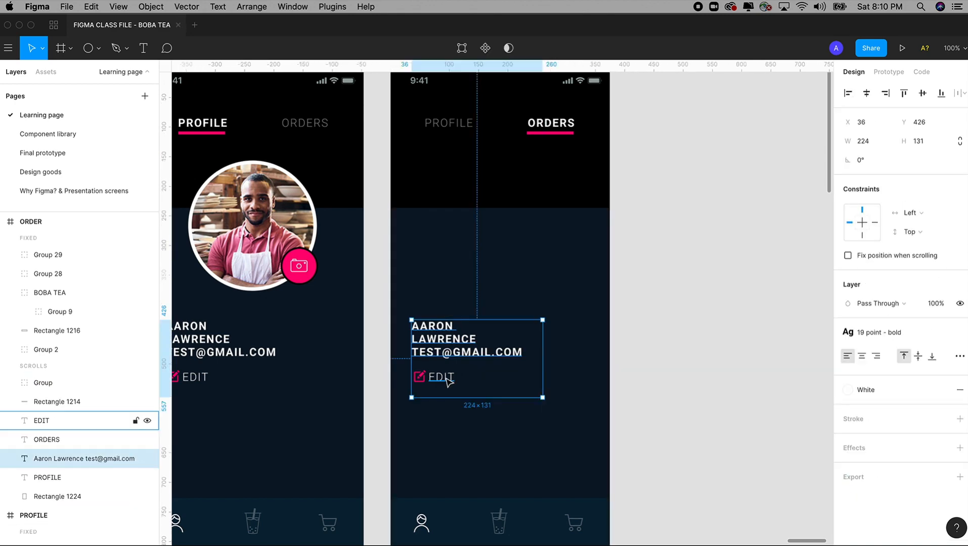
key("Delete")
left_click(441, 378)
key("Delete")
left_click(419, 377)
Delete the leftover edit element and the dark lower panel from ORDER
key("Delete")
left_click(486, 276)
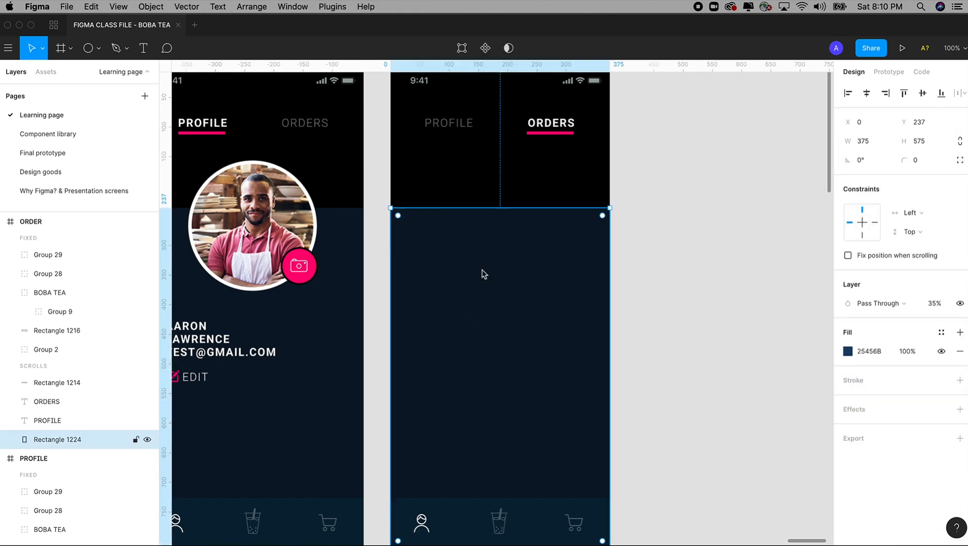
key("Delete")
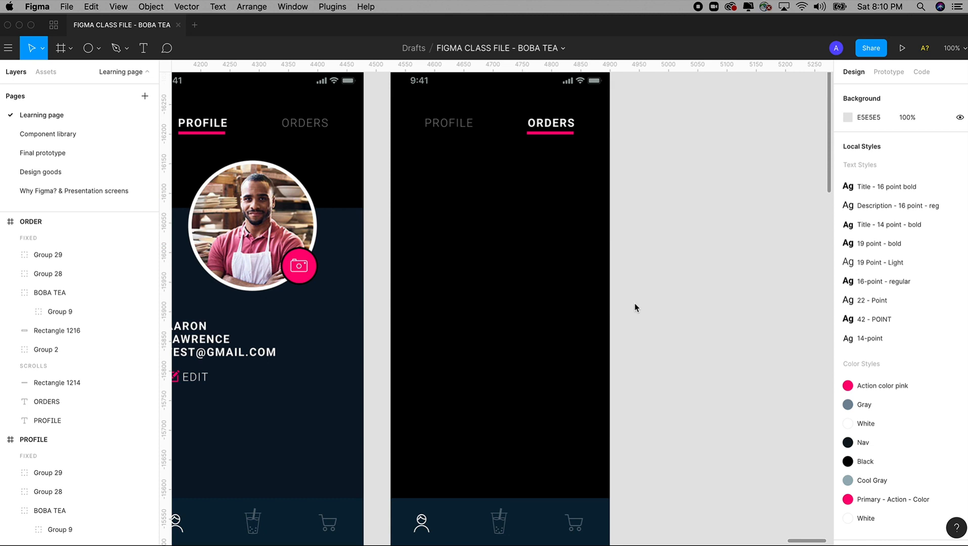
Select the milk tea photo on the Shopping screen
key("minus")
left_click_drag(283, 137, 644, 474)
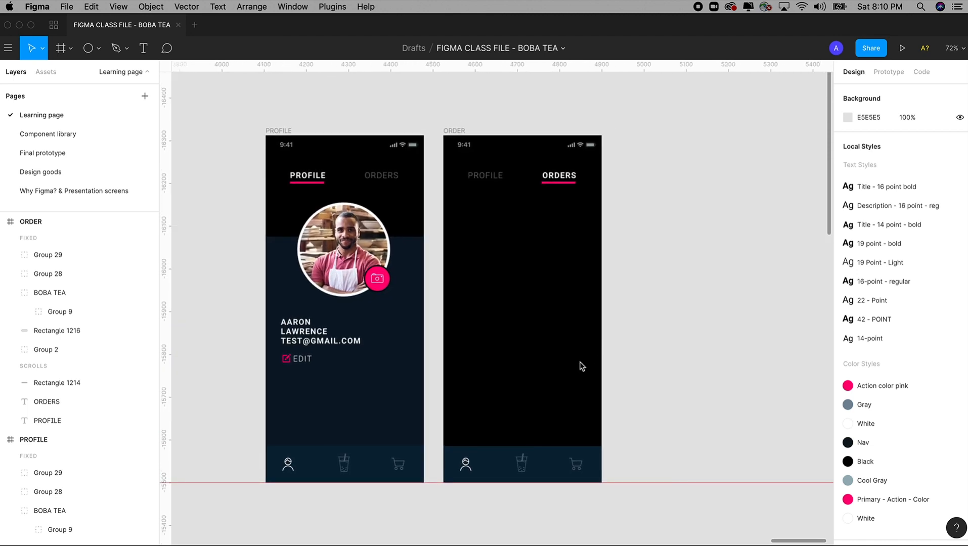
key("minus")
scroll(563, 343, "left", 5)
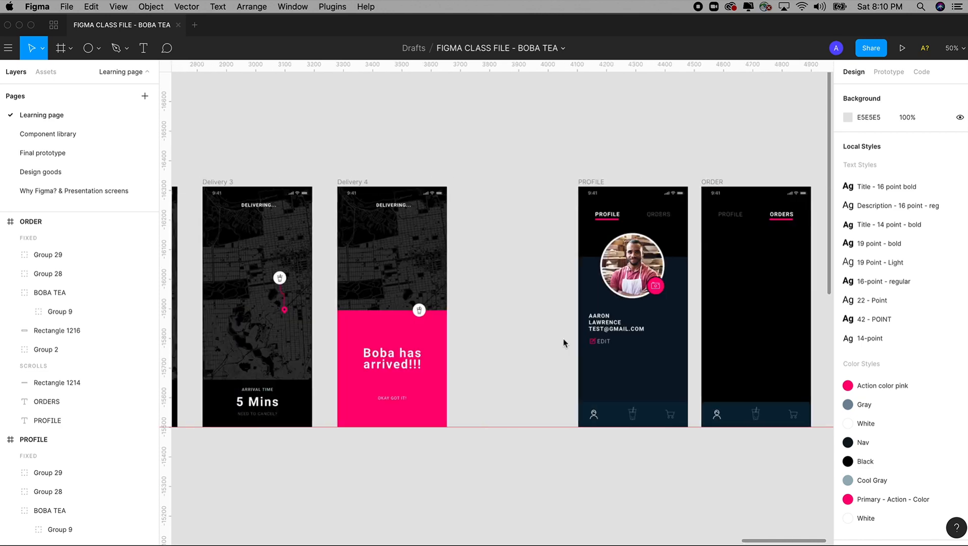
scroll(564, 343, "left", 15)
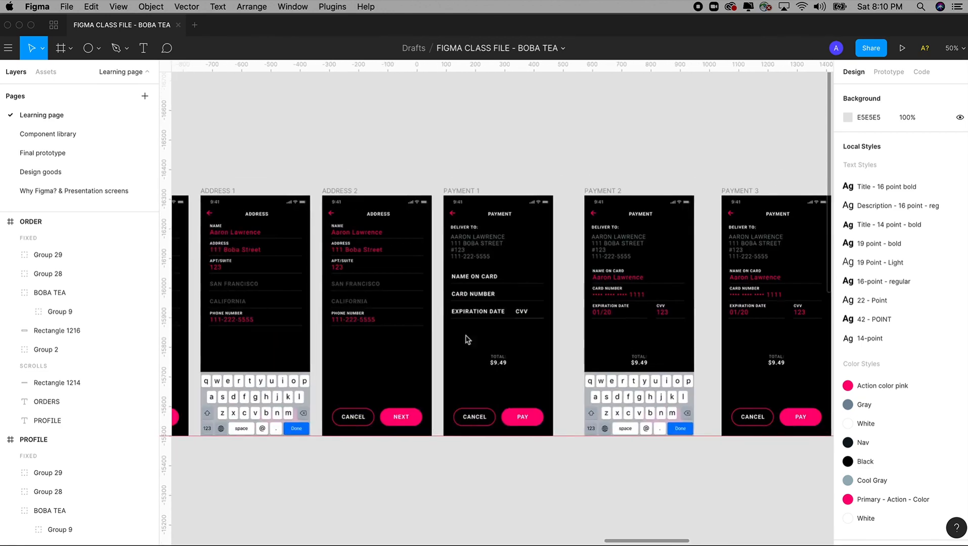
scroll(468, 340, "left", 11)
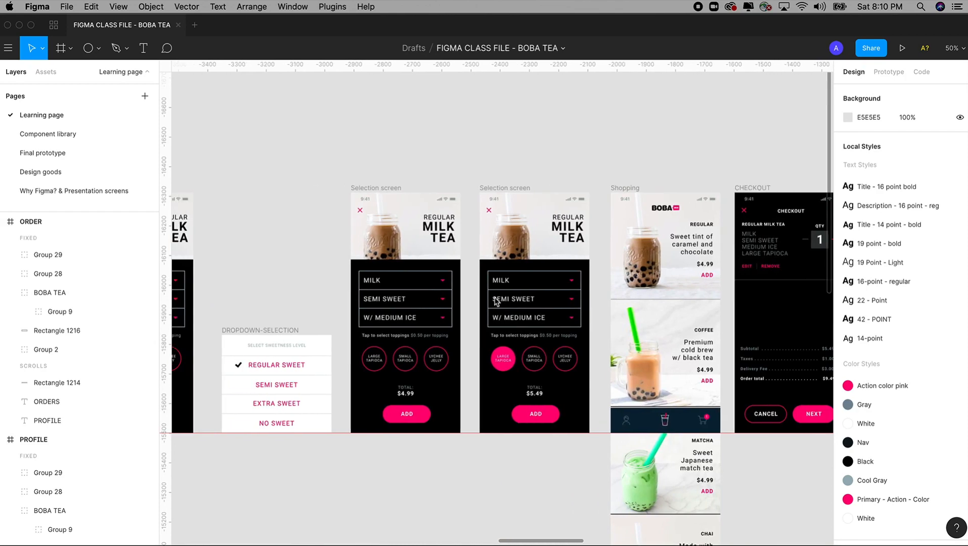
scroll(449, 312, "left", 4)
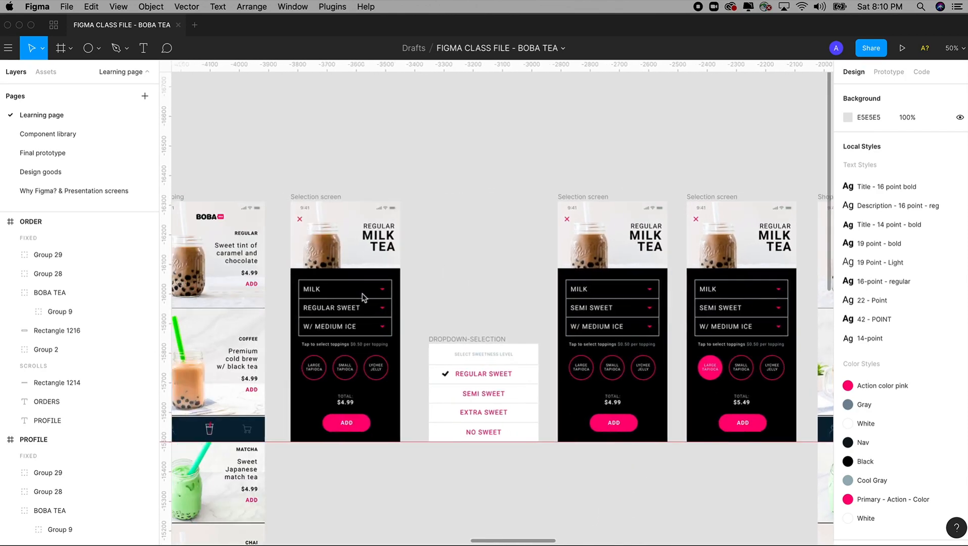
scroll(362, 297, "left", 3)
left_click(362, 267)
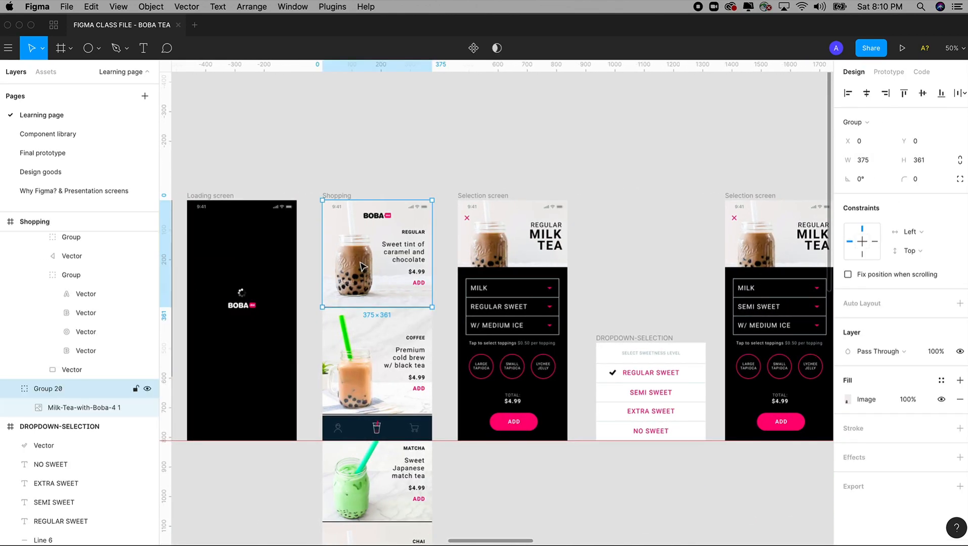
Move back to the right and zoom in on the Checkout screen
scroll(668, 293, "right", 9)
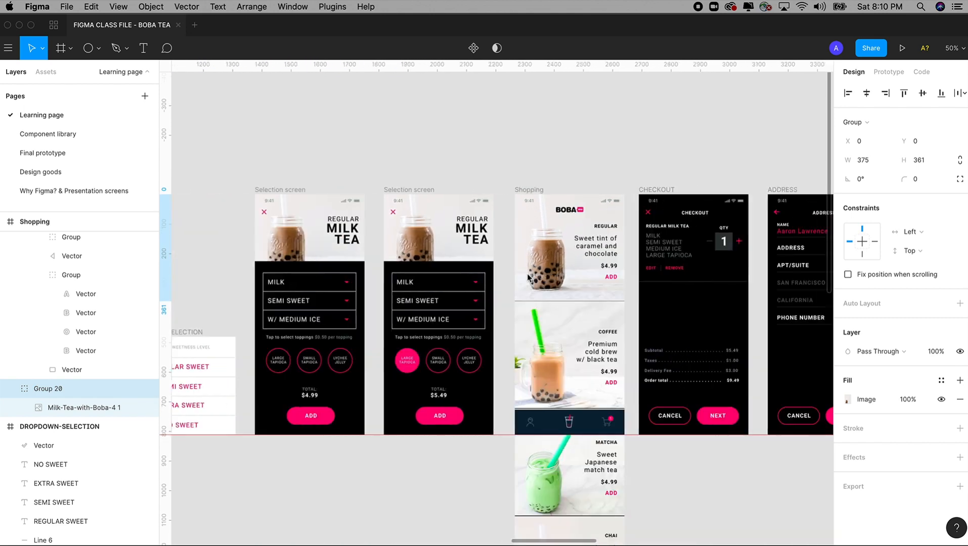
scroll(528, 277, "right", 3)
key("z")
left_click_drag(486, 138, 645, 400)
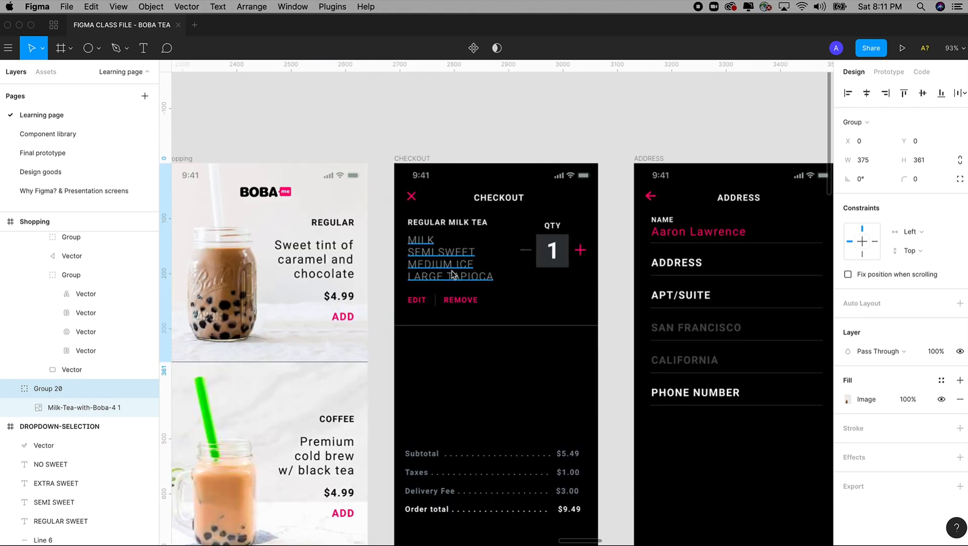
scroll(452, 274, "down", 10)
scroll(415, 284, "up", 2)
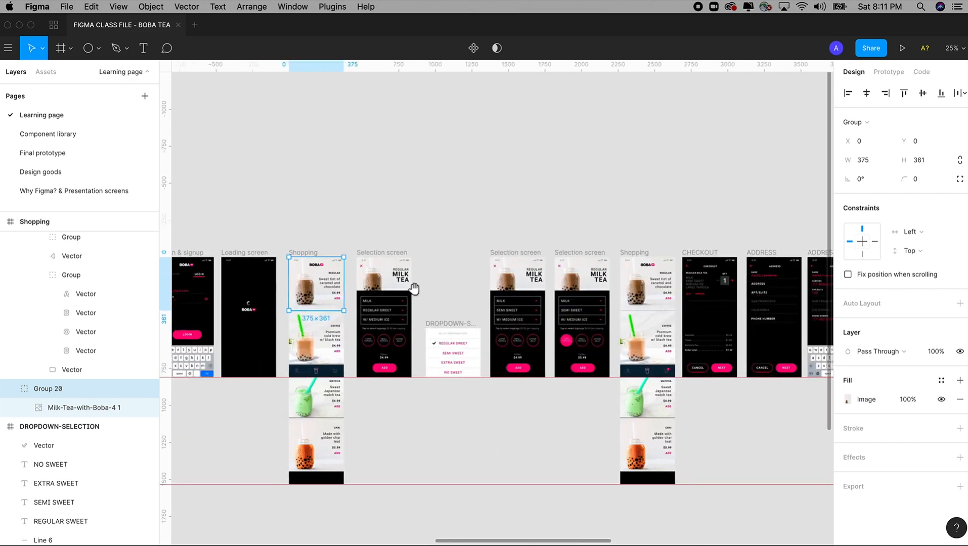
scroll(228, 309, "right", 10)
key("z")
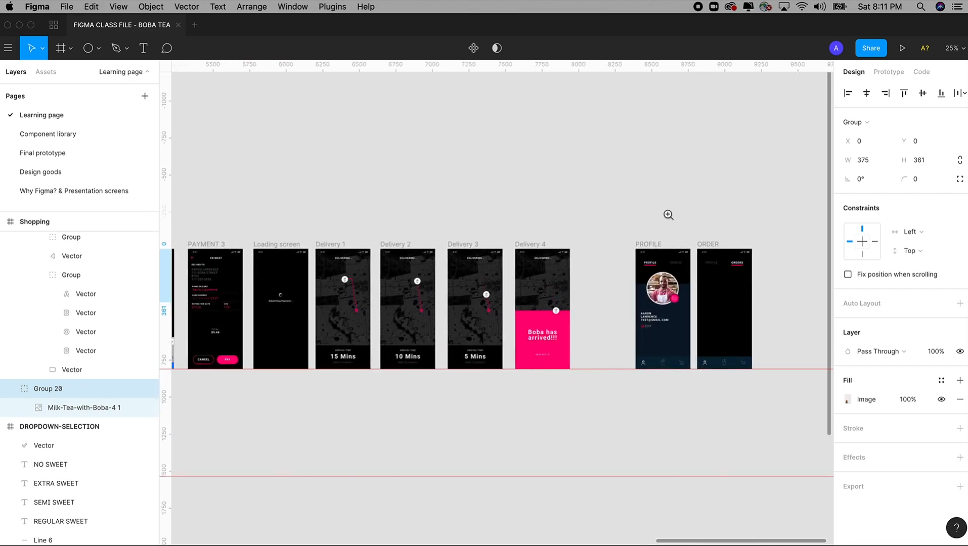
left_click_drag(670, 216, 764, 397)
Paste the milk tea photo into ORDER, shrink it to about 251×242, and centre it below the tabs
left_click(453, 164)
key("ctrl+v")
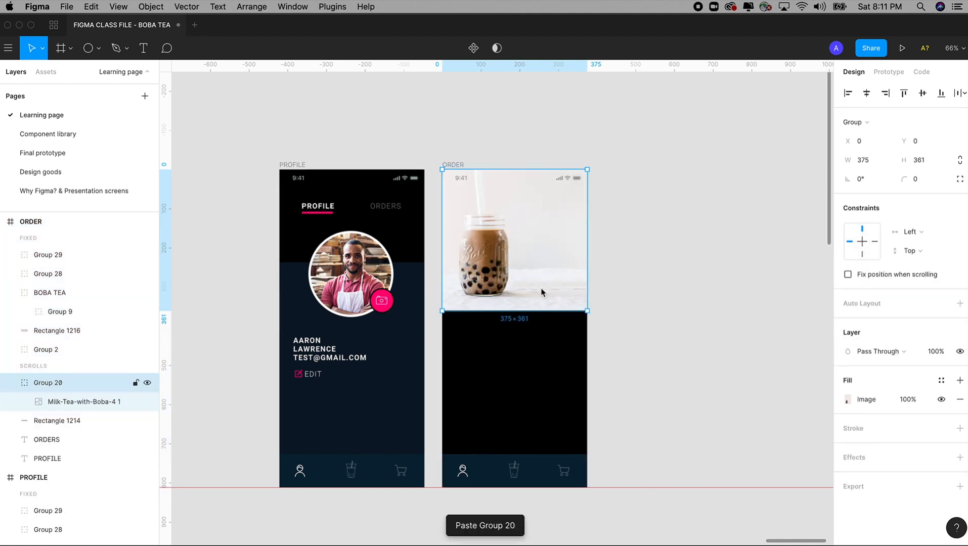
left_click_drag(526, 281, 526, 329)
left_click_drag(590, 370, 539, 318)
left_click_drag(506, 286, 530, 291)
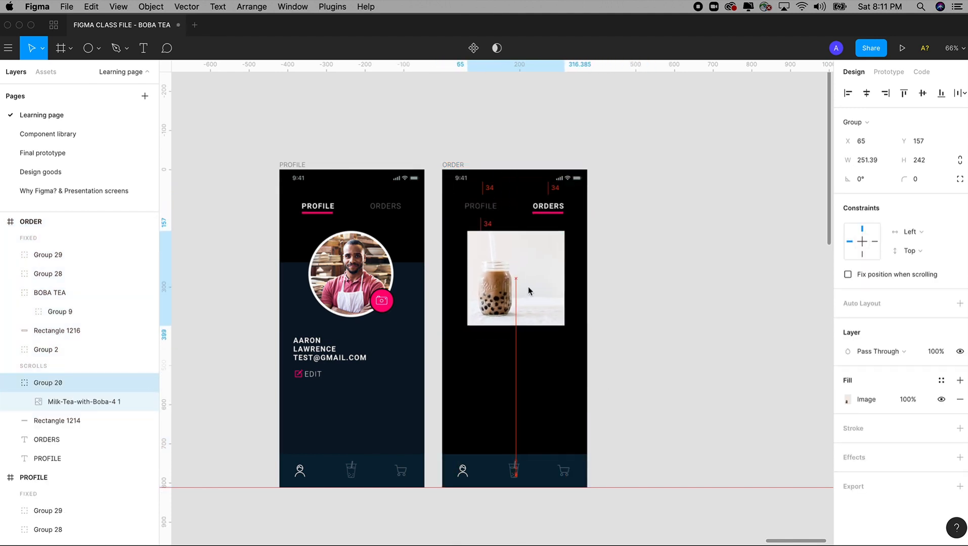
On the Checkout screen, select the Milk Semi Sweet order details and the REGULAR MILK TEA title
scroll(530, 291, "down", 5)
scroll(352, 284, "left", 10)
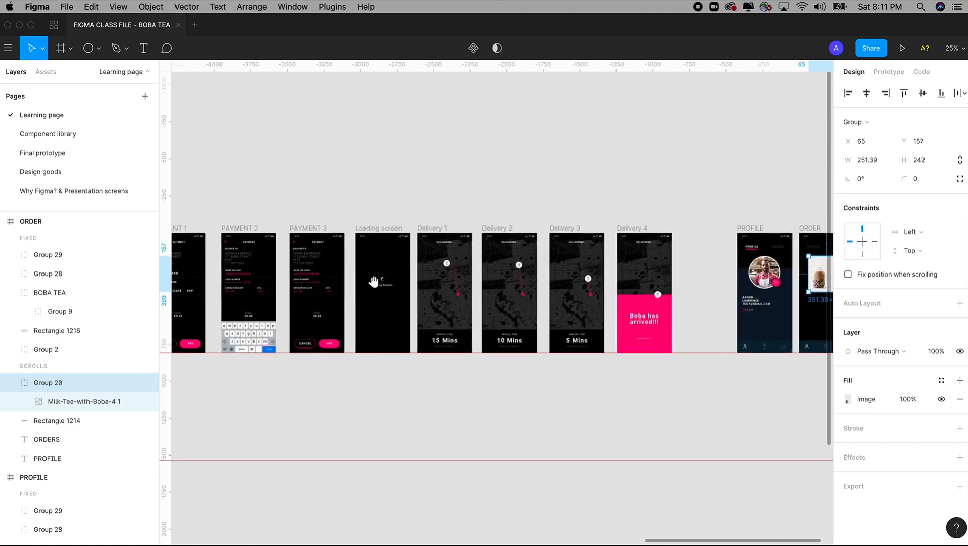
scroll(396, 255, "left", 5)
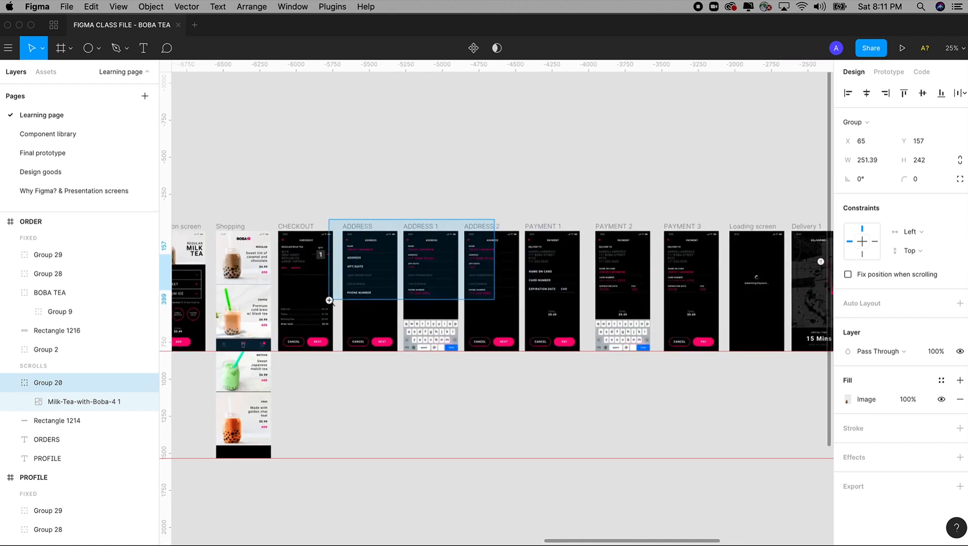
scroll(355, 283, "up", 5)
key("z")
left_click_drag(305, 184, 182, 465)
scroll(439, 364, "right", 1)
left_click(428, 303)
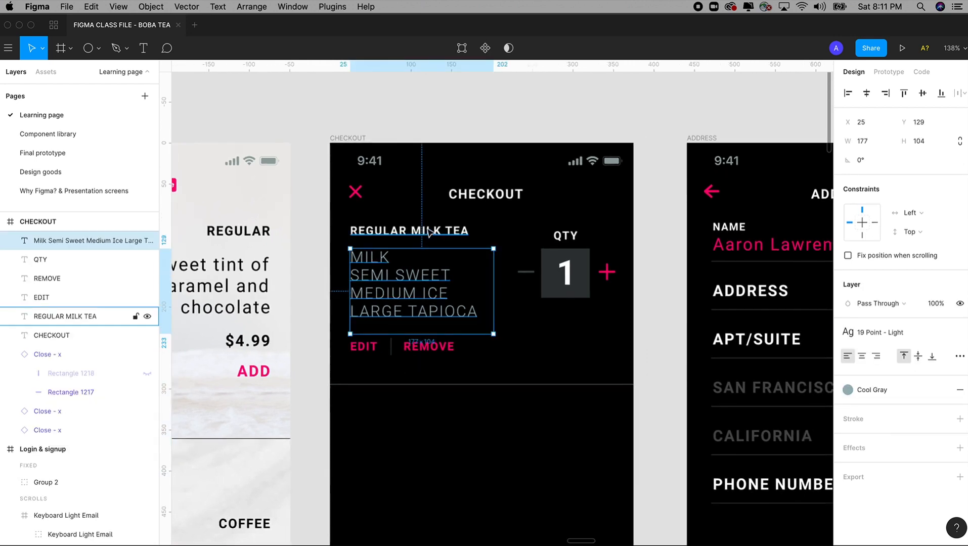
left_click(429, 233, "shift")
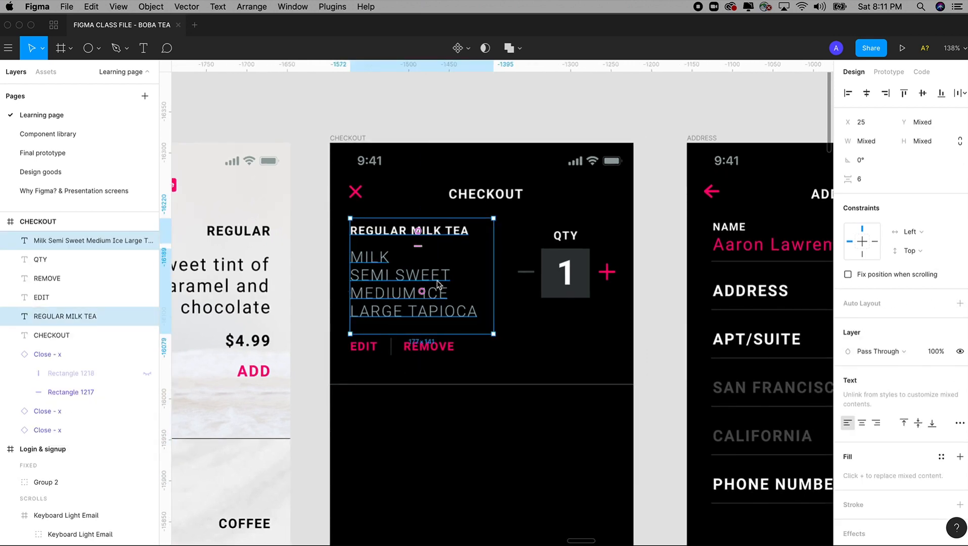
Move the milk tea photo lower in the ORDER screen
scroll(438, 284, "down", 10)
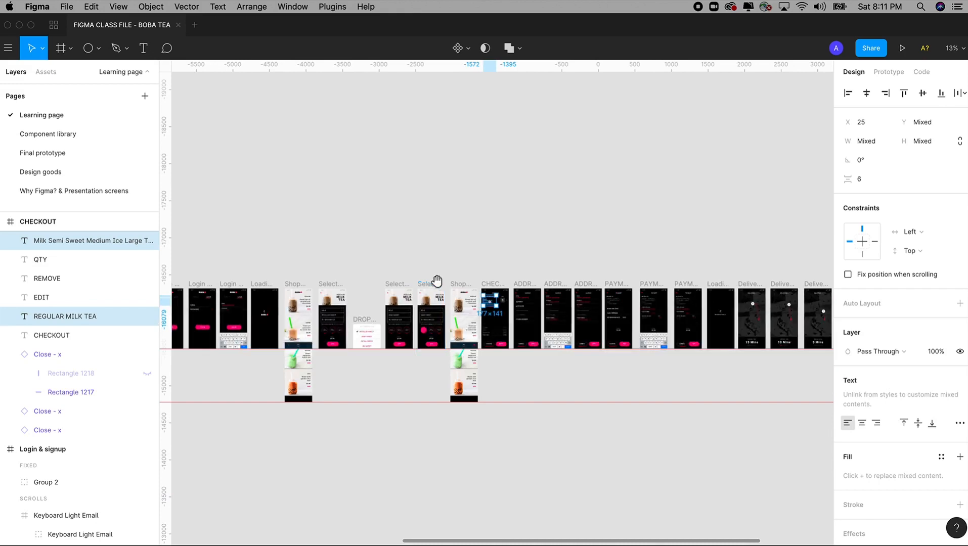
left_click_drag(434, 281, 339, 224)
scroll(549, 266, "right", 3)
key("z")
left_click_drag(501, 239, 604, 351)
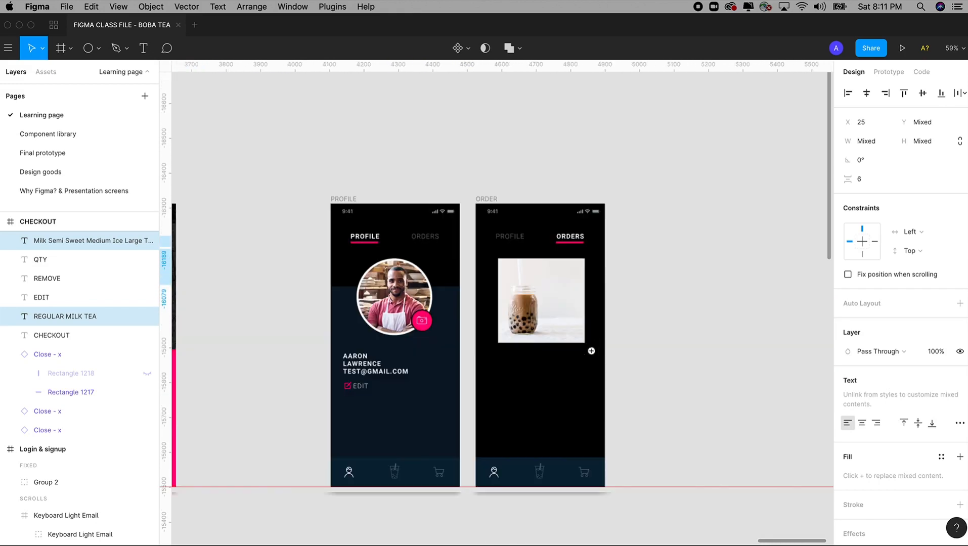
left_click_drag(525, 292, 526, 383)
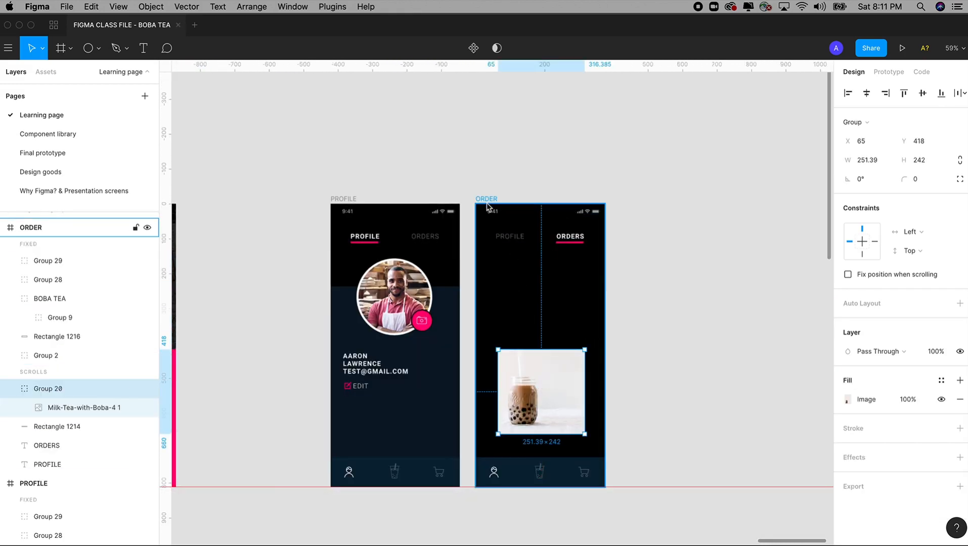
Paste the title and order details into ORDER and move them toward the screen centre
left_click(541, 248)
key("super+v")
key("z")
left_click_drag(422, 133, 678, 374)
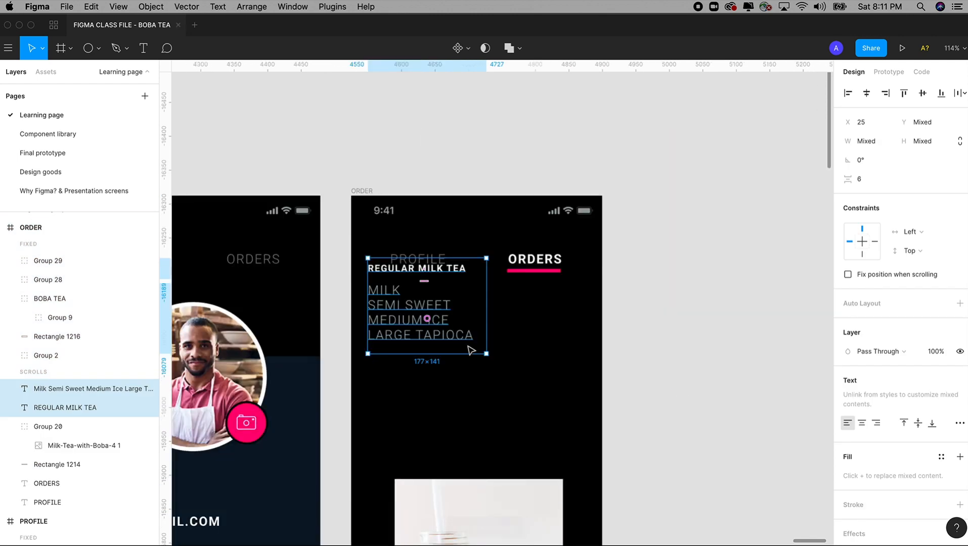
left_click_drag(433, 341, 479, 392)
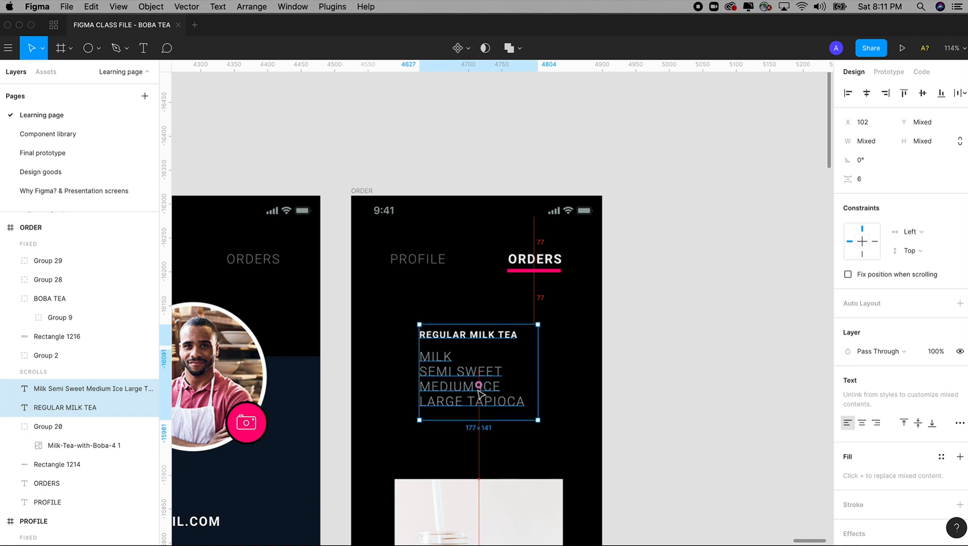
Try centre alignment on the order details text, then revert it to left alignment
left_click(646, 383)
left_click(460, 396)
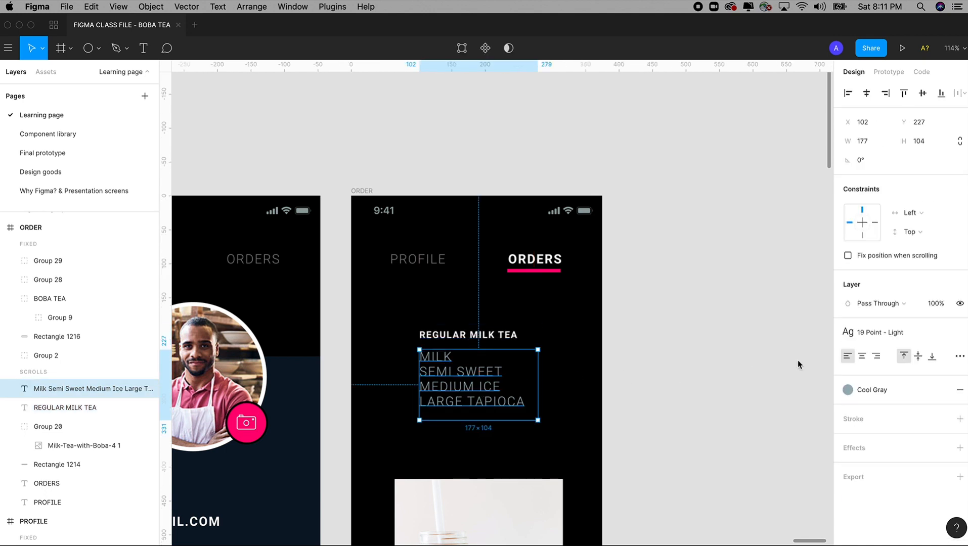
left_click(861, 357)
key("alt+super+l")
left_click_drag(637, 372, 668, 233)
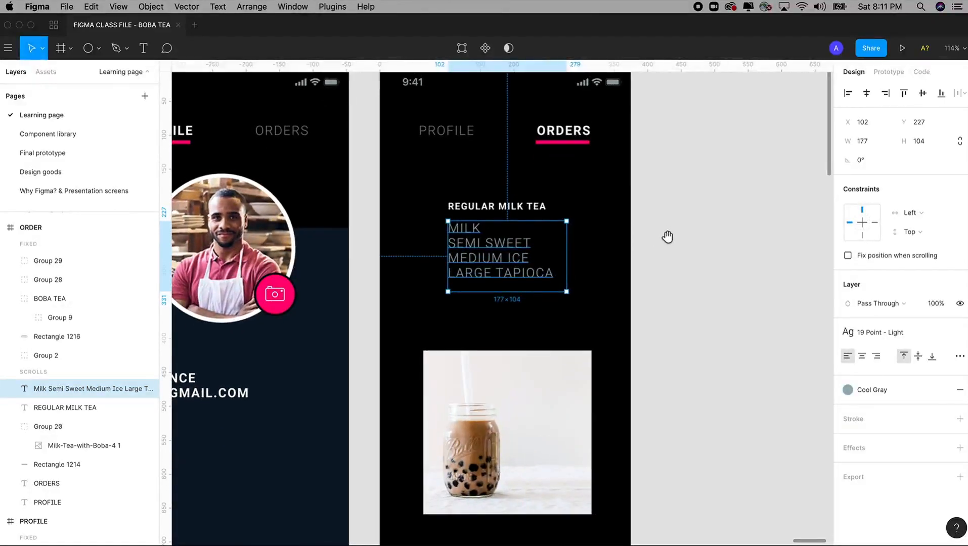
Replace the four order-detail lines with QUANTITY: 1 and centre-align that text
triple_click(492, 258)
left_click(492, 258)
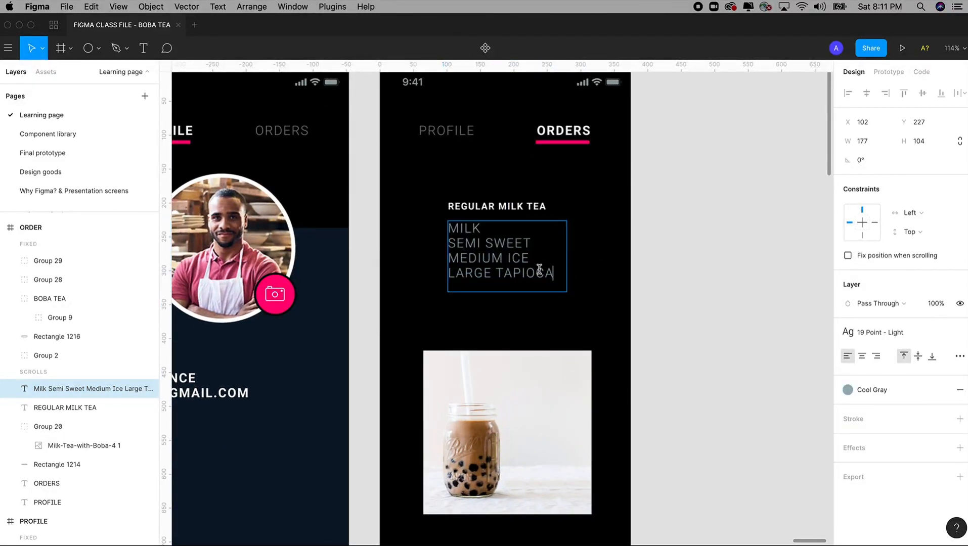
left_click_drag(553, 274, 416, 232)
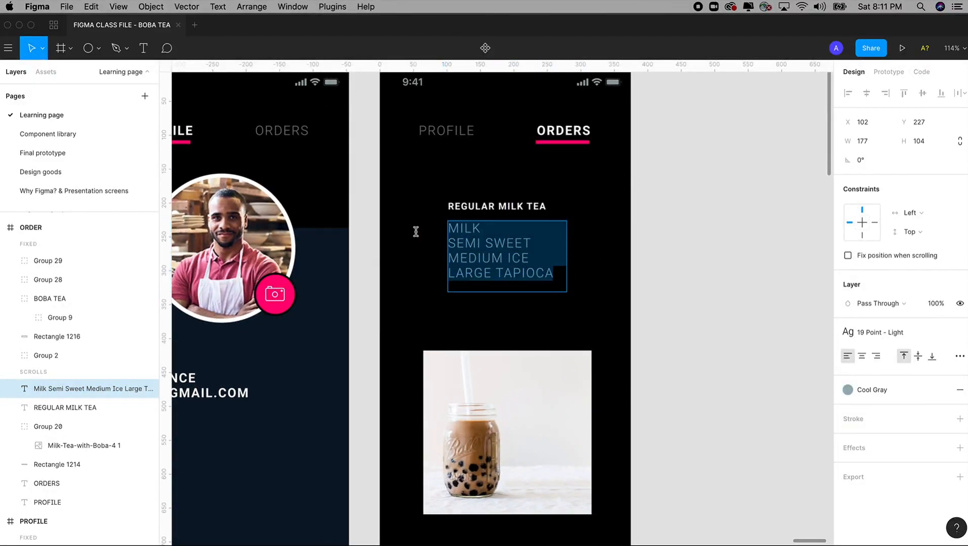
double_click(468, 231)
left_click(525, 258)
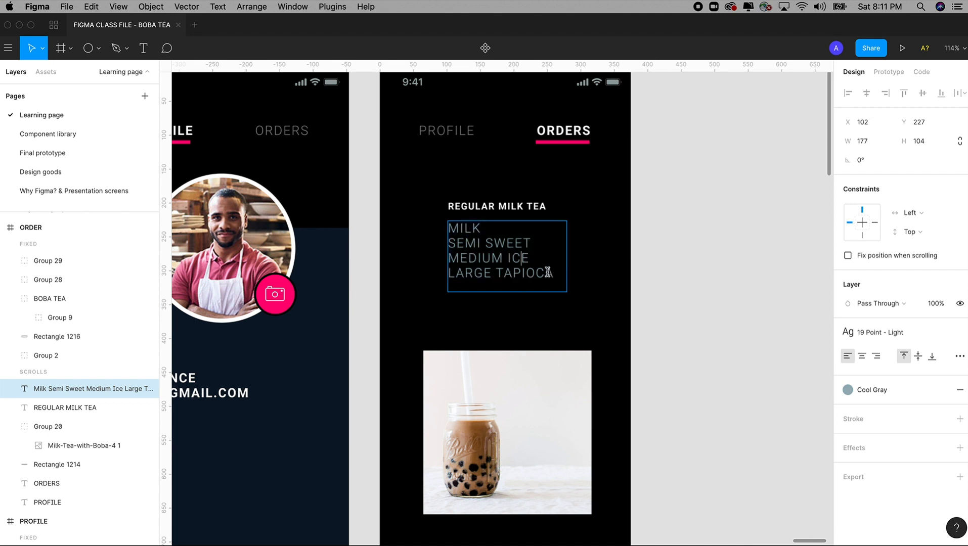
left_click_drag(556, 273, 417, 223)
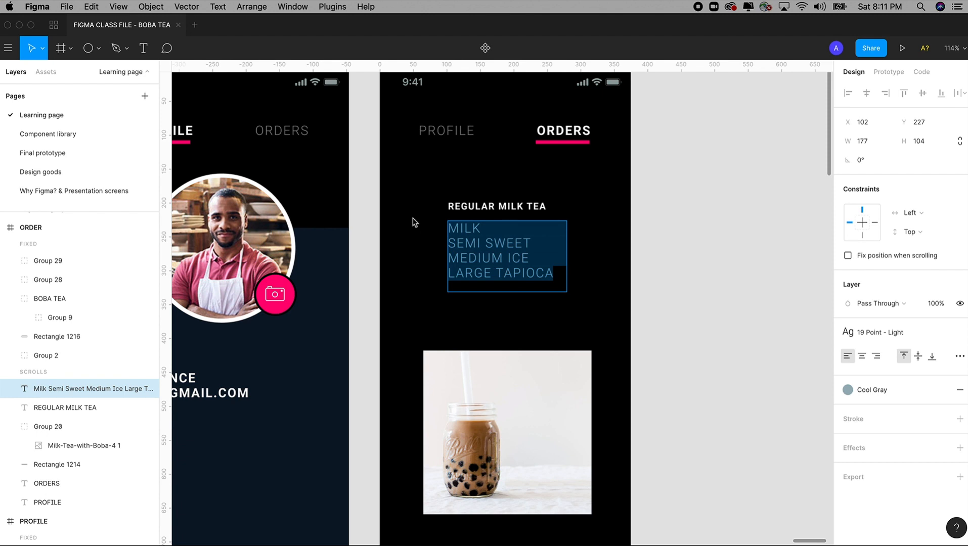
type("QU")
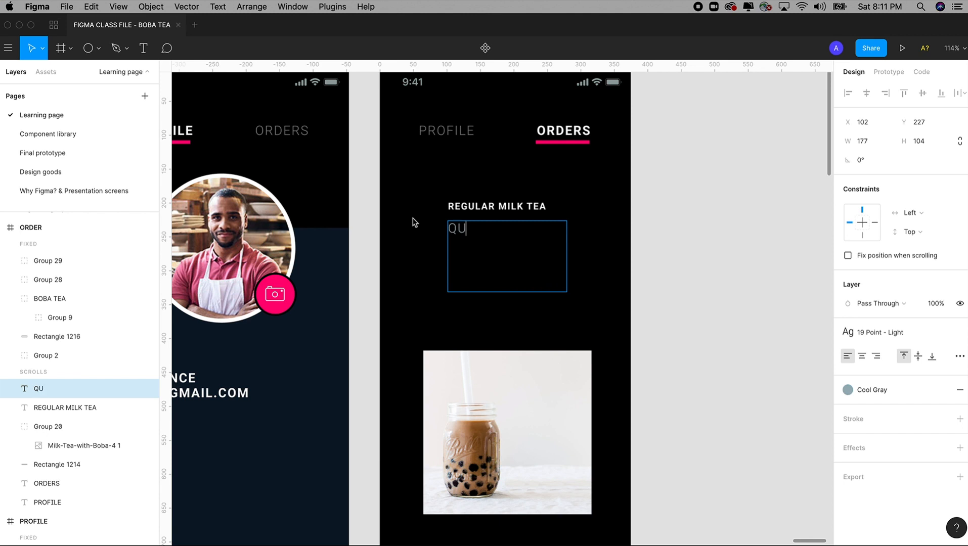
type("ANTITY: 1")
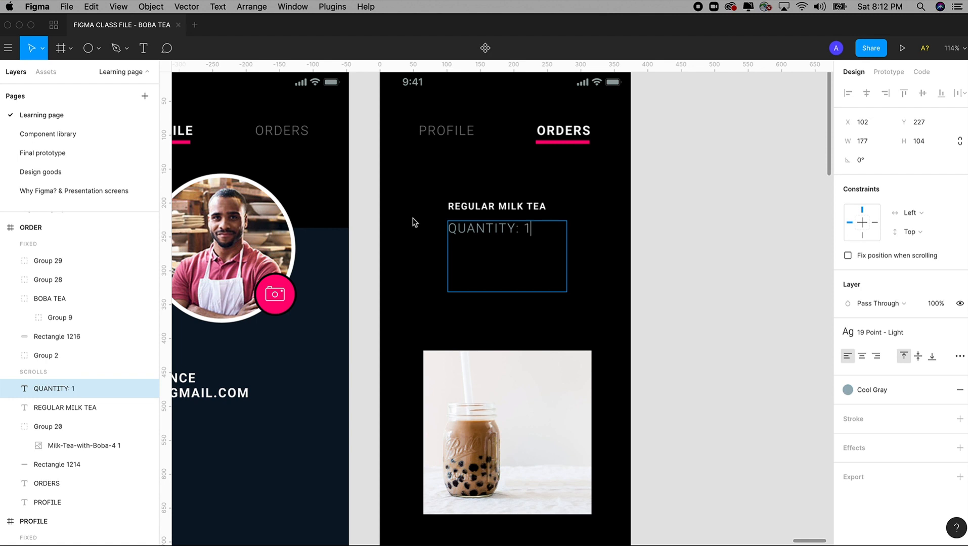
left_click(862, 356)
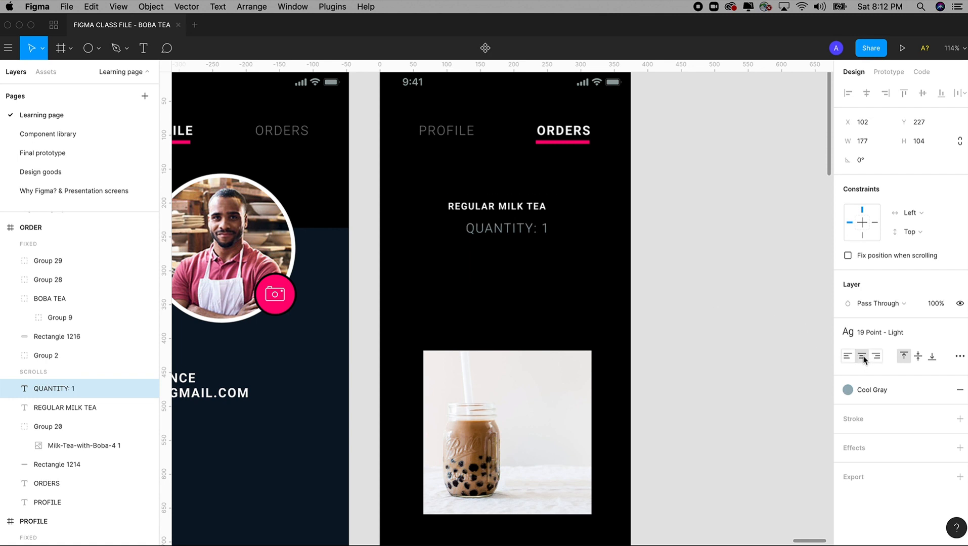
Resize the QUANTITY: 1 text box to span the full ORDER frame width
key("Escape")
left_click_drag(539, 239, 528, 225)
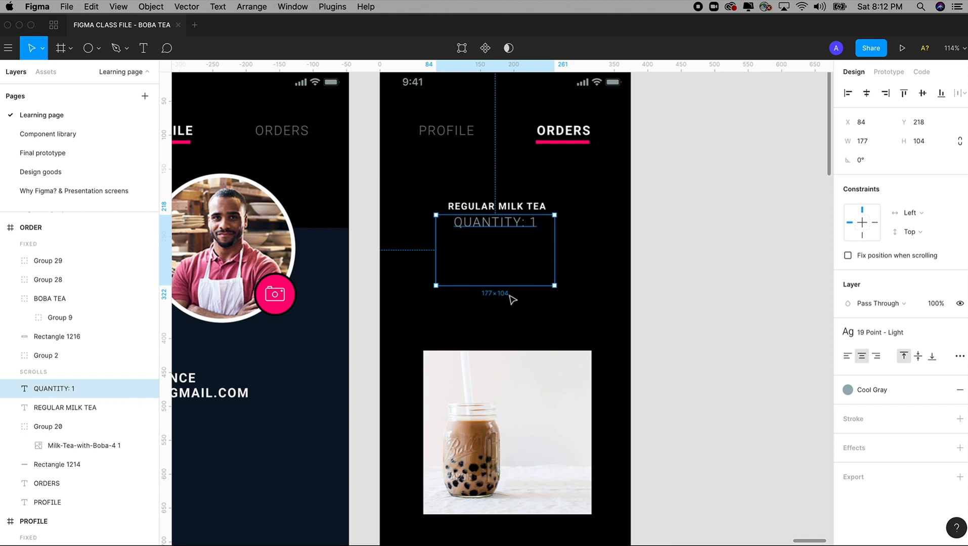
left_click_drag(507, 285, 507, 273)
left_click_drag(555, 236, 628, 231)
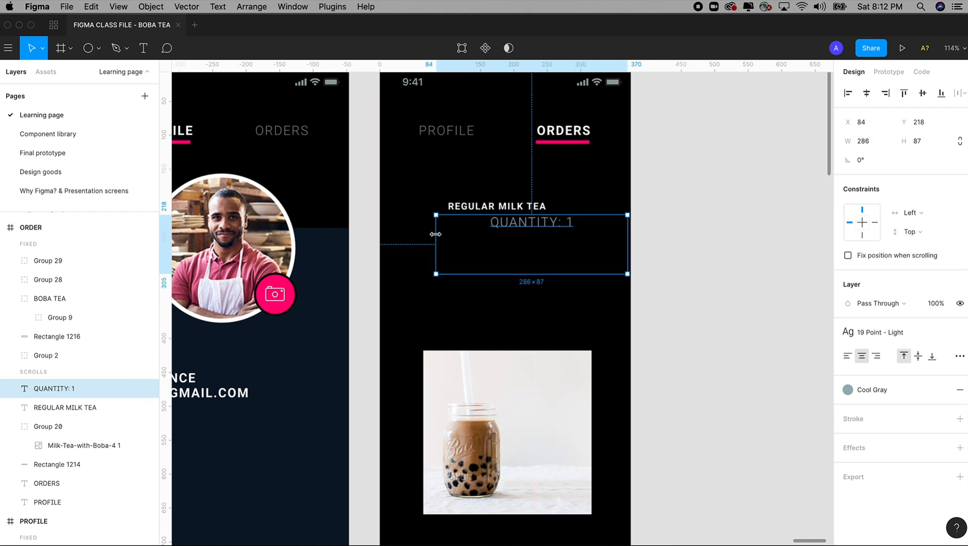
left_click_drag(436, 234, 383, 236)
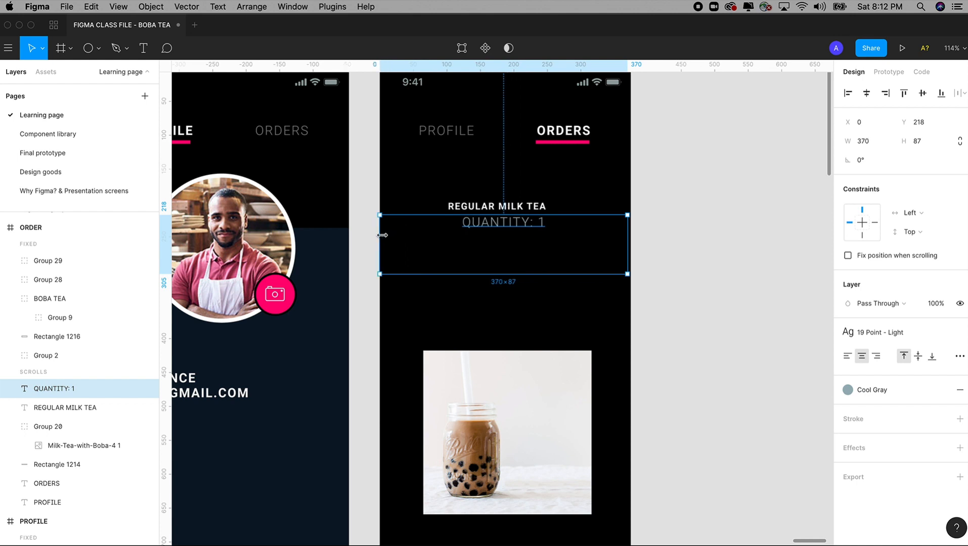
Stretch the REGULAR MILK TEA title to frame width, centre-align it, and nudge both text lines
left_click(484, 205)
left_click_drag(547, 206, 631, 205)
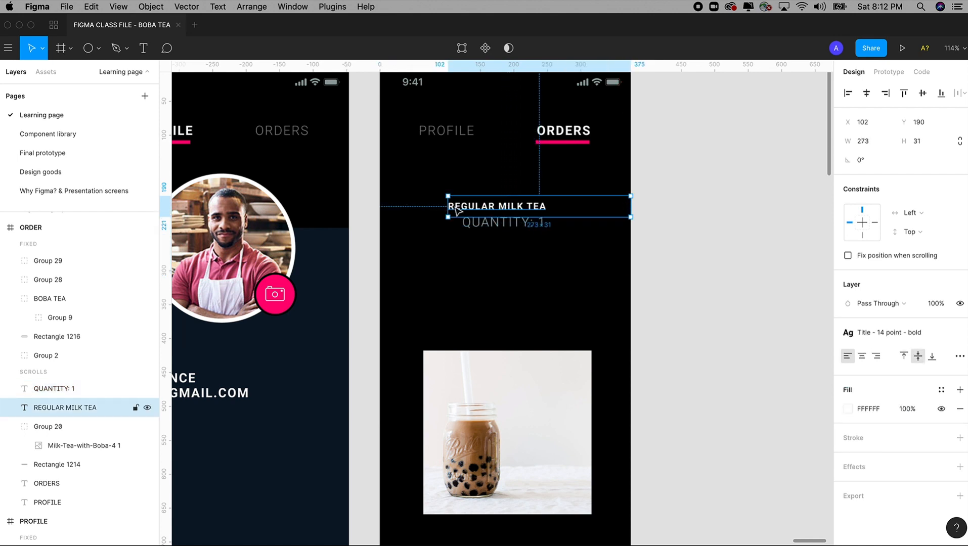
left_click_drag(448, 206, 381, 203)
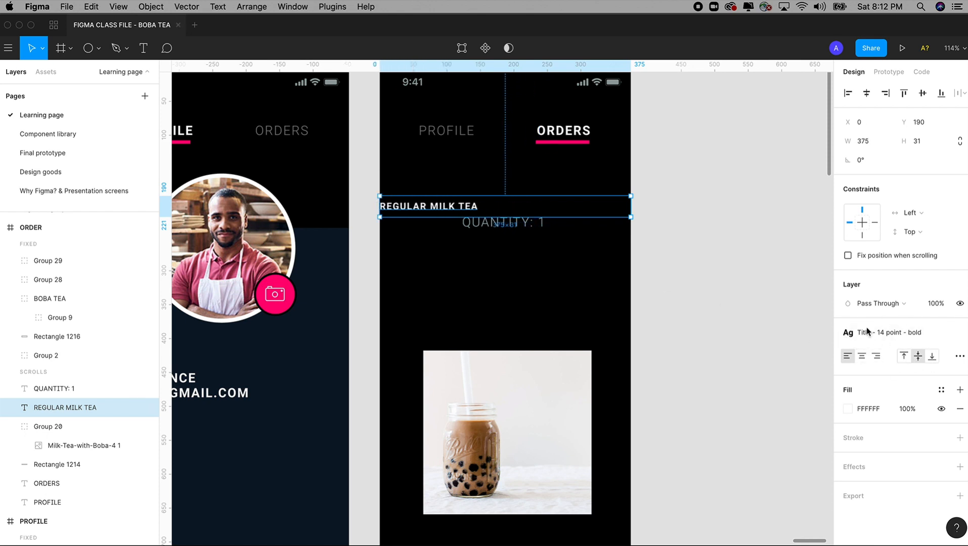
left_click(863, 357)
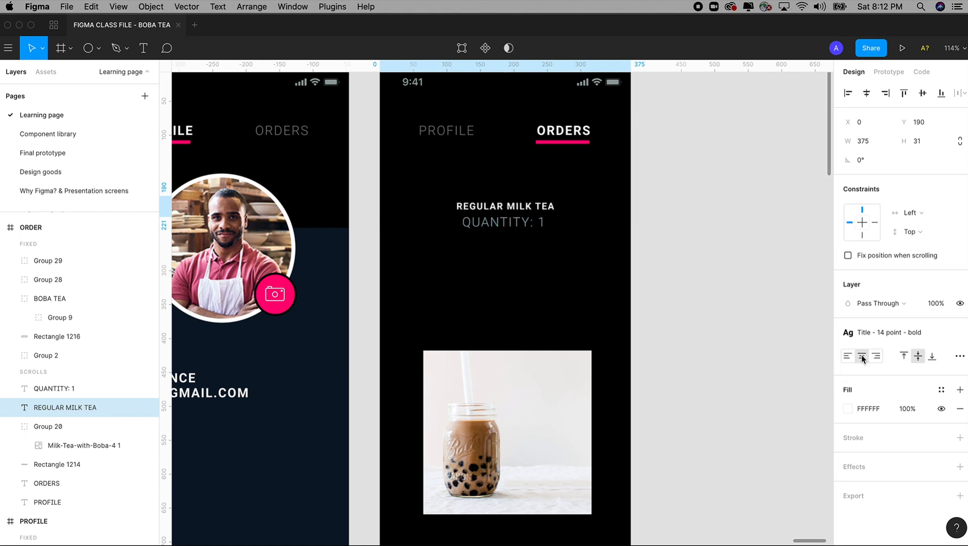
left_click(534, 229, "shift")
key("shift+Down")
key("shift+Down")
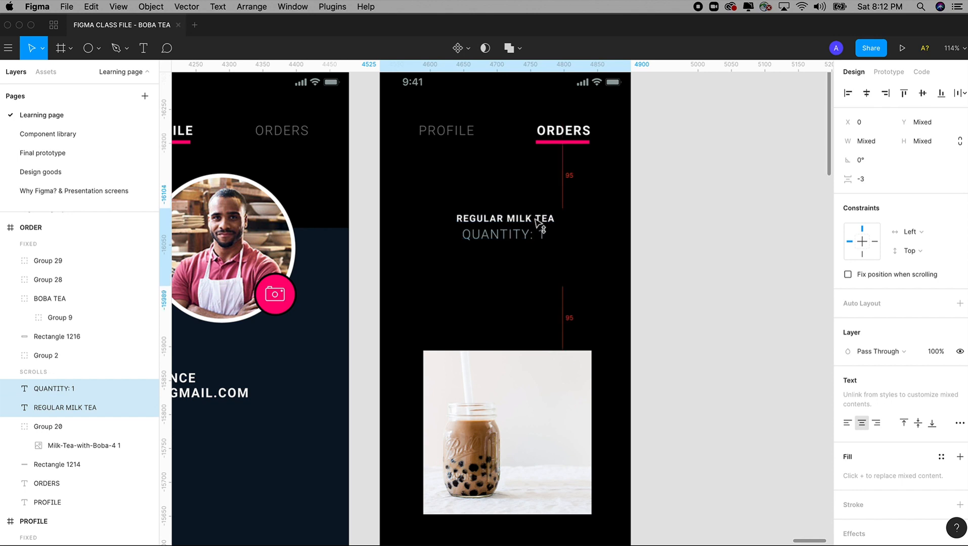
key("shift+Up")
Move the milk tea photo up just below QUANTITY: 1 and shrink it to 194.61×187.35
scroll(595, 287, "down", 3)
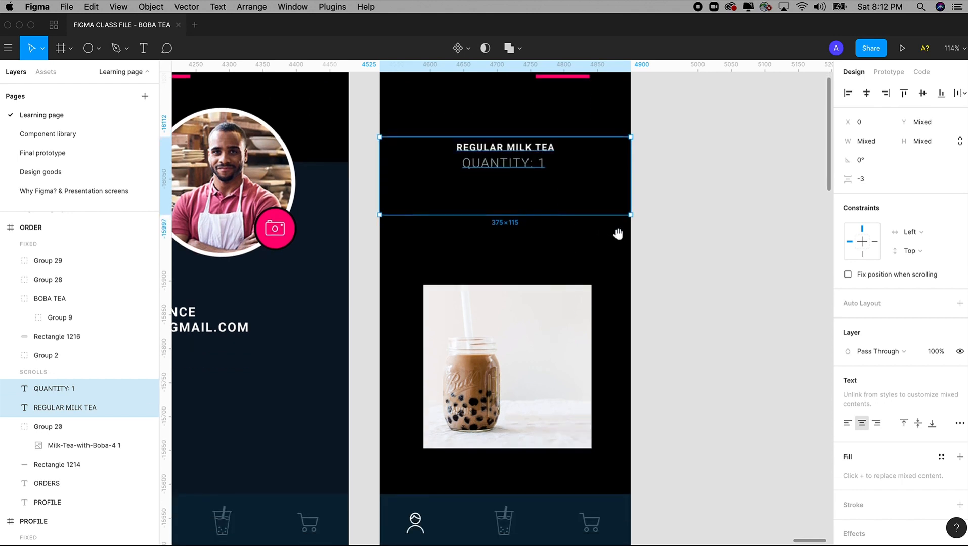
scroll(619, 230, "up", 1)
left_click(520, 393)
left_click_drag(520, 393, 520, 364)
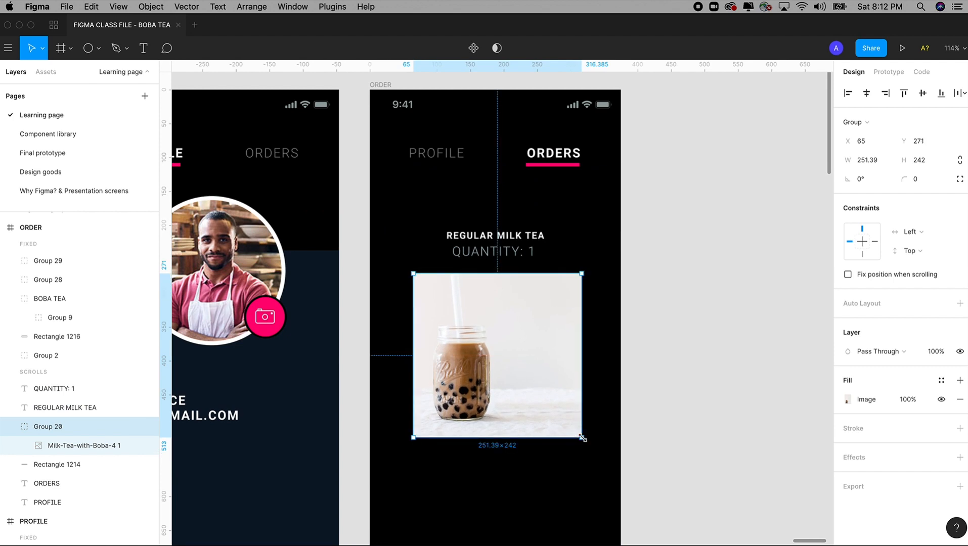
left_click_drag(582, 438, 563, 419)
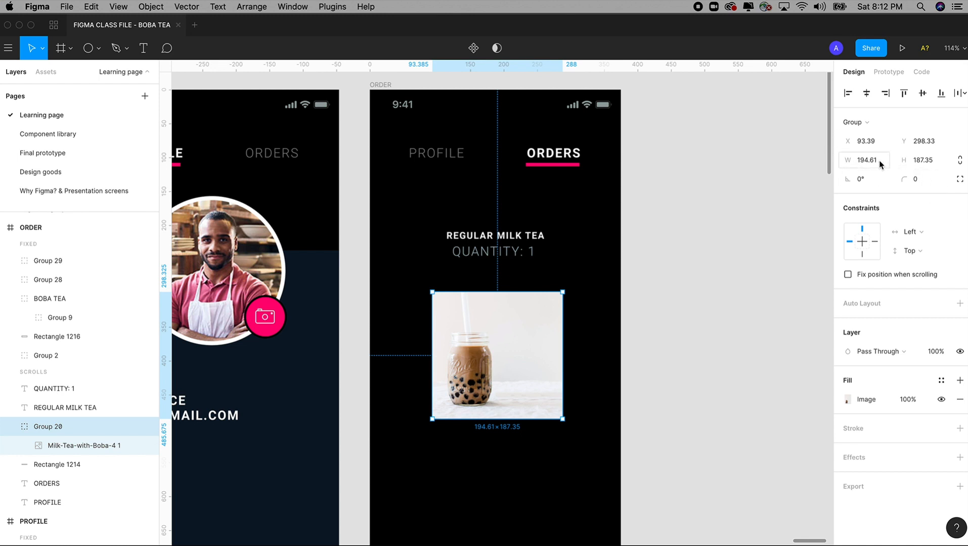
Set the boba image group's corner radius to 100
left_click(902, 184)
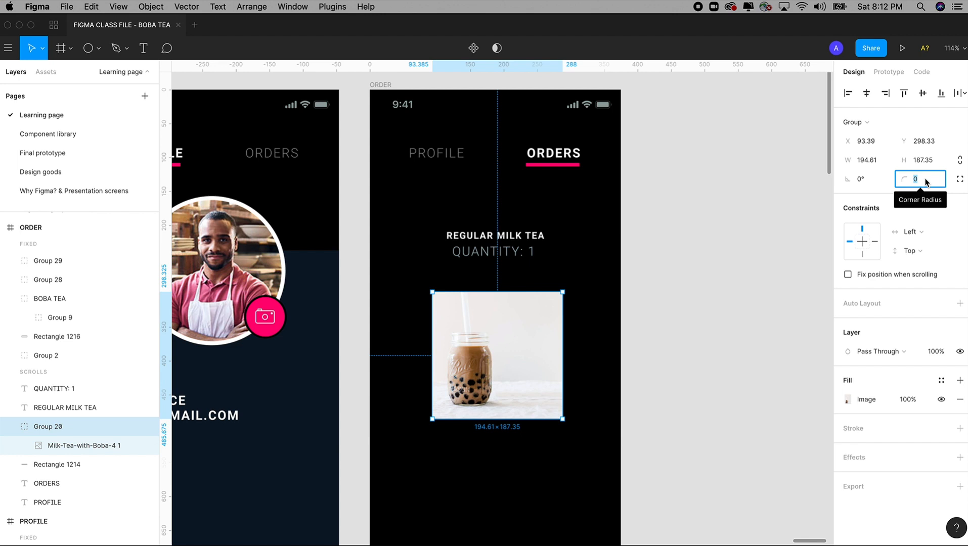
key("shift+Up")
key("shift+Up")
key("shift+Up")
key("shift+Up")
key("shift+Up")
key("shift+Up")
key("shift+Up")
key("shift+Up")
key("shift+Up")
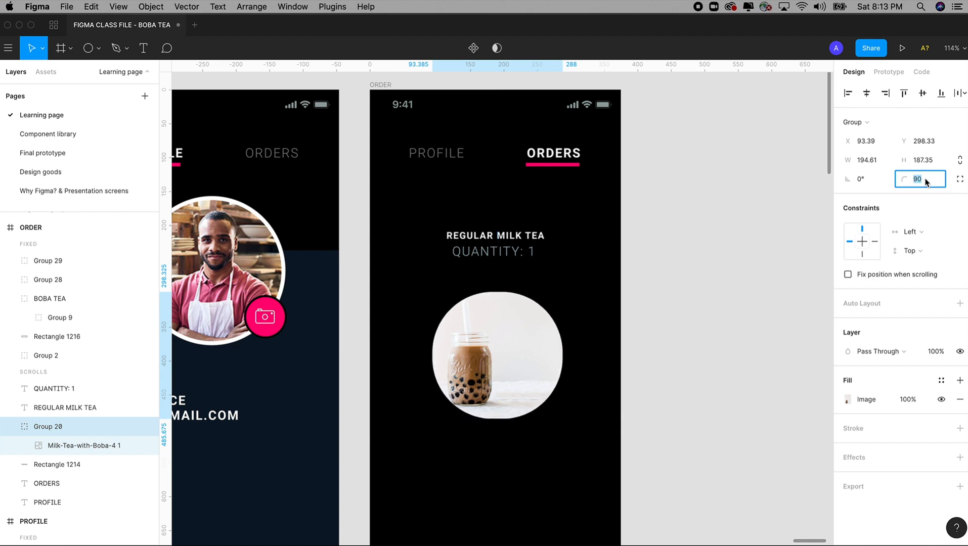
key("shift+Up")
key("shift+Up")
key("shift+Up")
key("shift+Up")
key("shift+Up")
key("shift+Up")
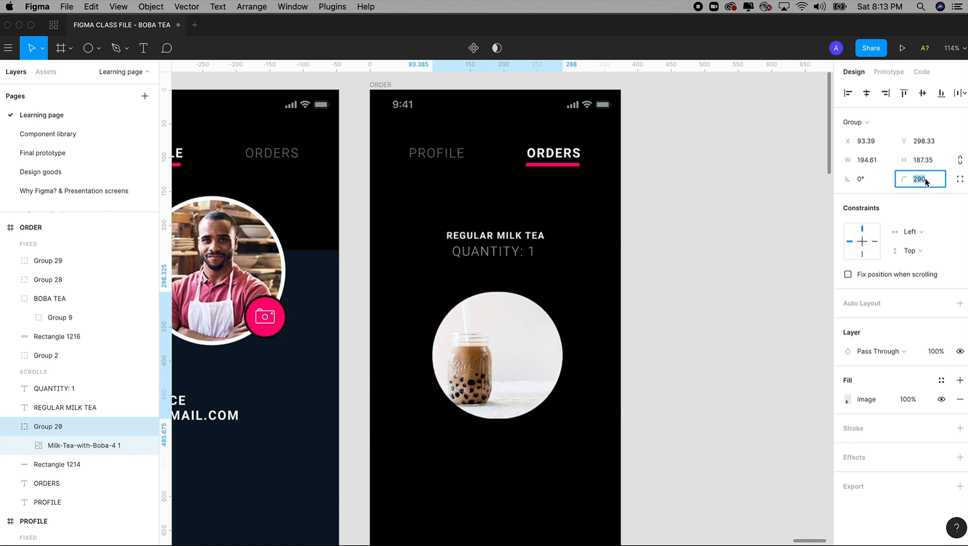
type("100")
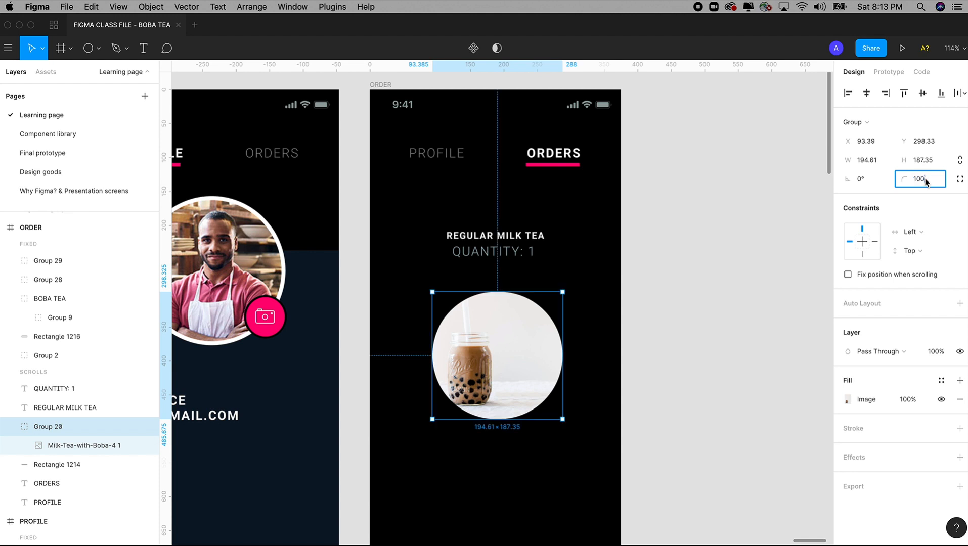
key("Tab")
Resize the image group to 190×190 and reselect it
left_click(863, 161)
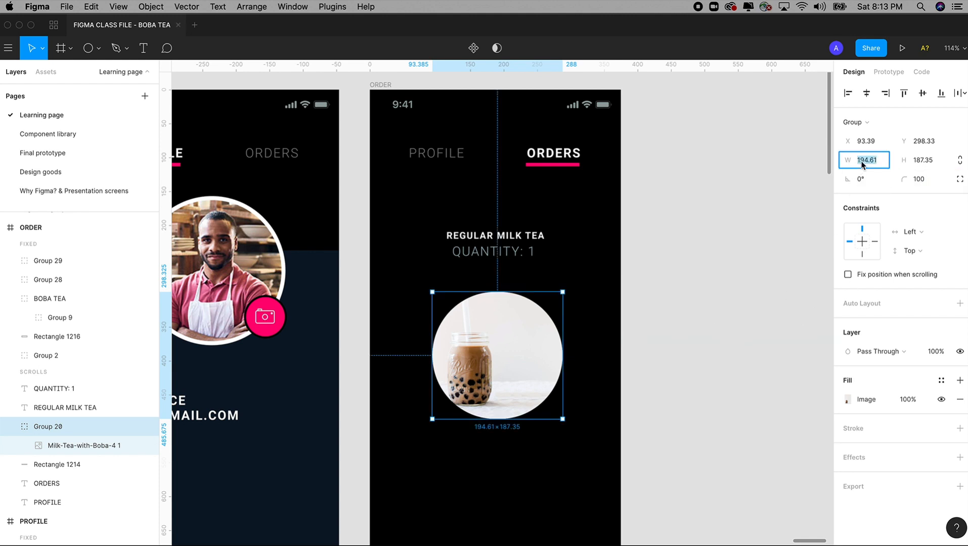
type("190")
key("Tab")
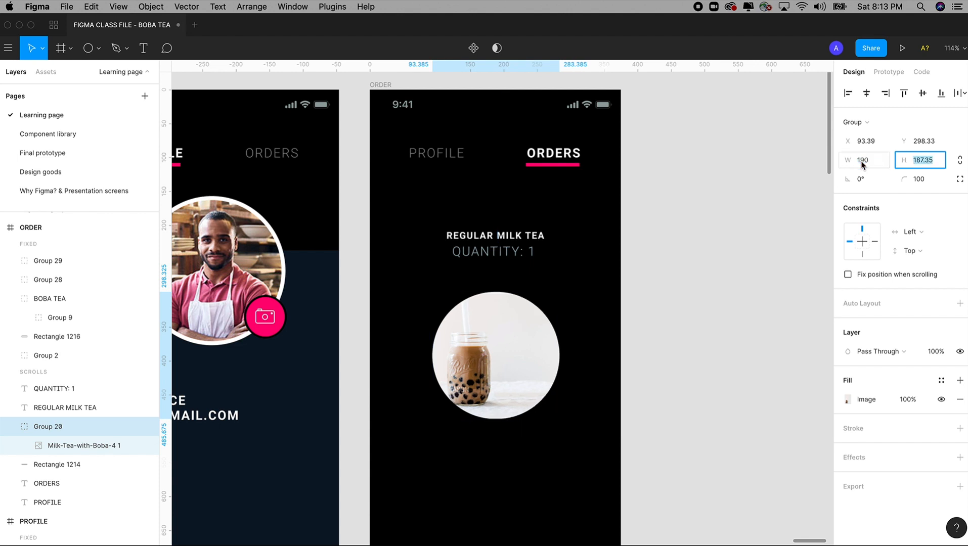
type("190")
key("Tab")
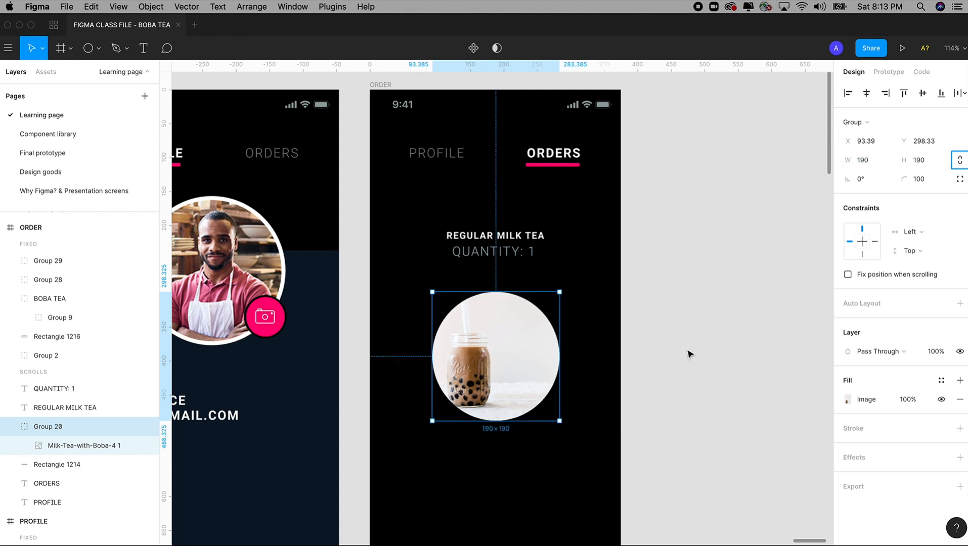
left_click(677, 374)
left_click(508, 385)
Crop the boba photo, enlarging it and shifting it down so the jar fills the 190×190 circle
double_click(490, 362)
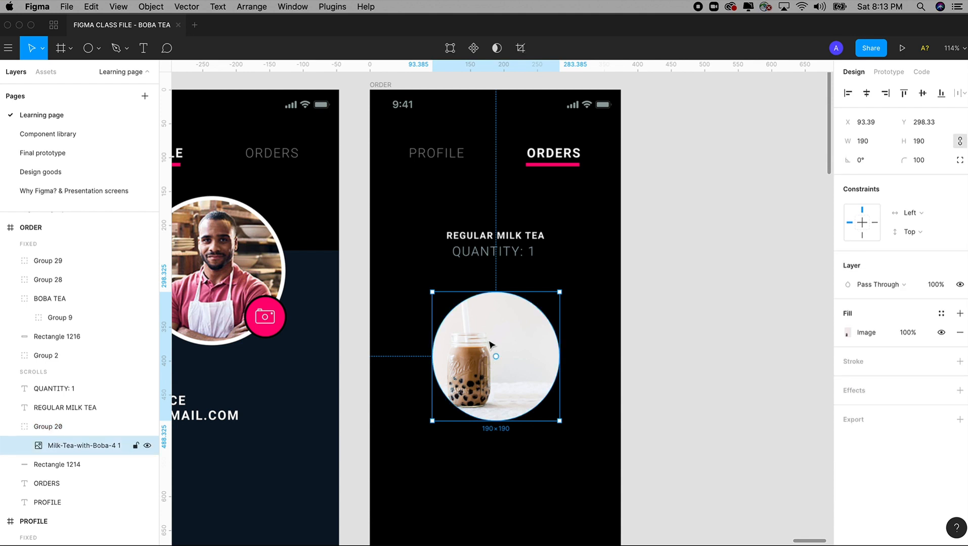
left_click(520, 49)
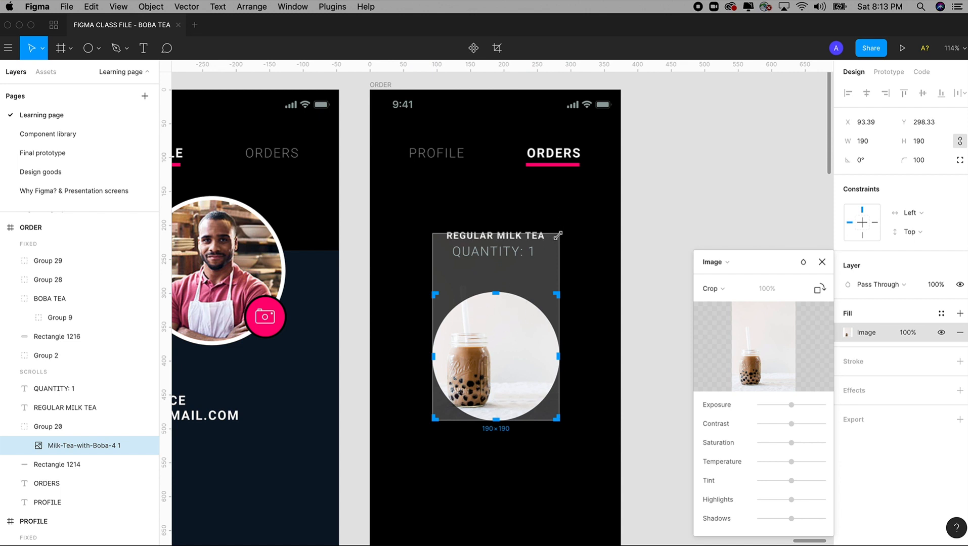
left_click_drag(558, 235, 687, 114)
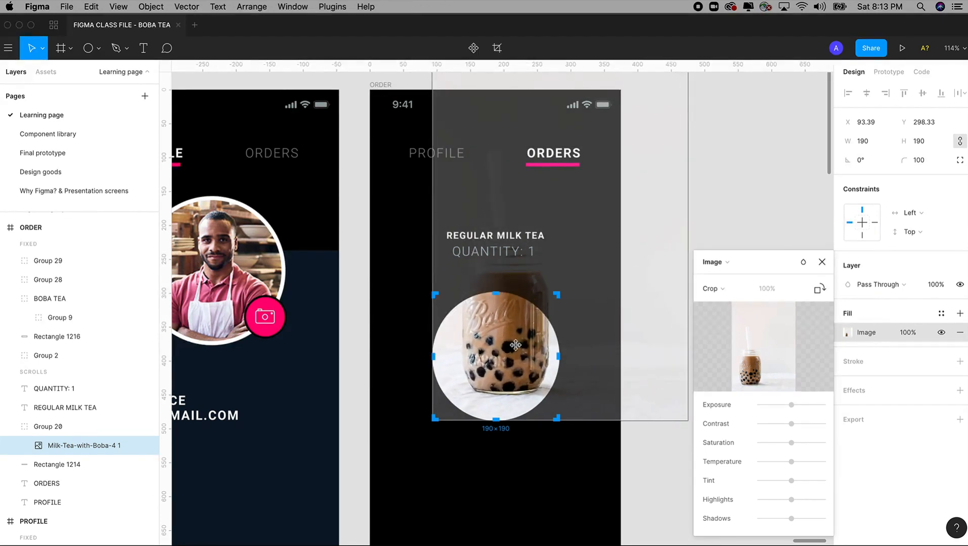
left_click_drag(515, 345, 500, 393)
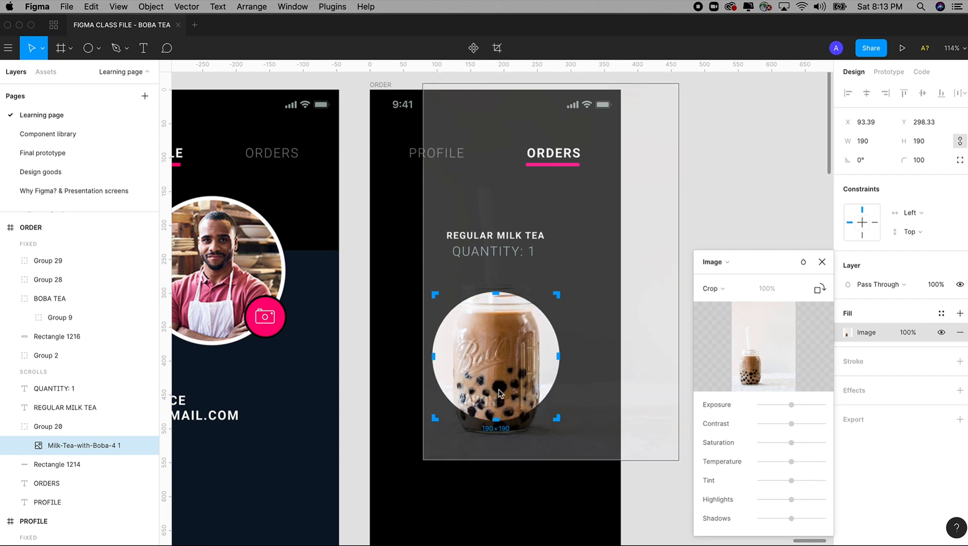
left_click(732, 213)
left_click(734, 210)
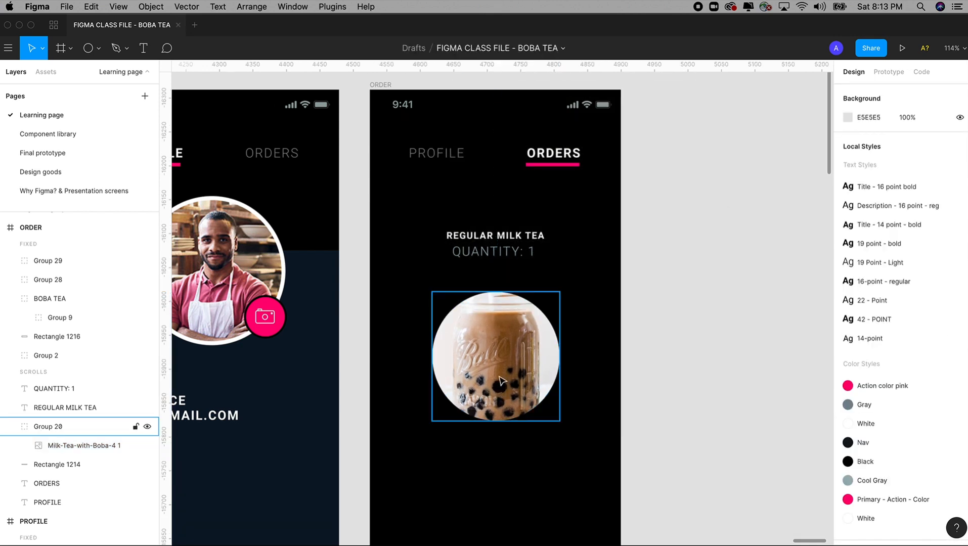
Shrink the boba circle to about 99 px and move it above the title text
left_click(501, 381)
left_click_drag(560, 293, 515, 360)
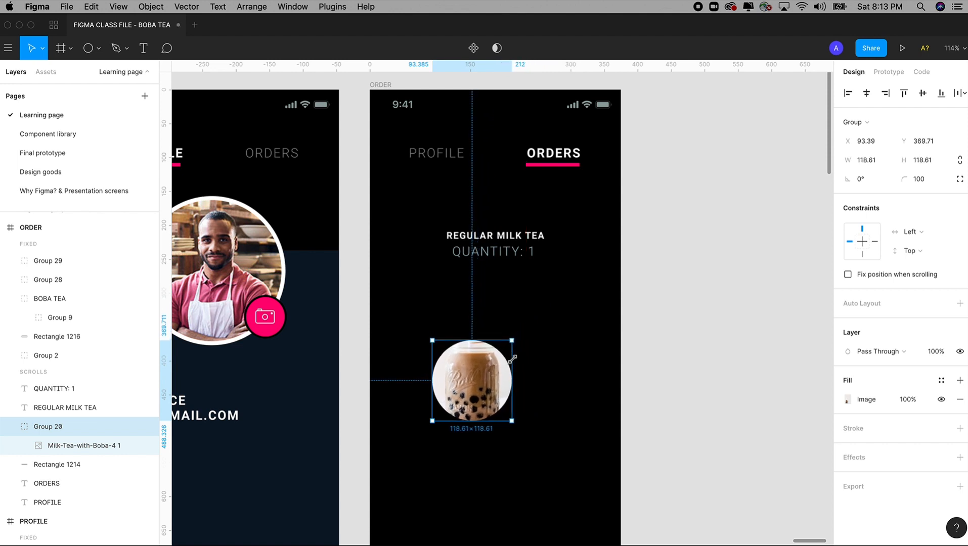
key("ctrl+z")
left_click_drag(561, 290, 498, 357)
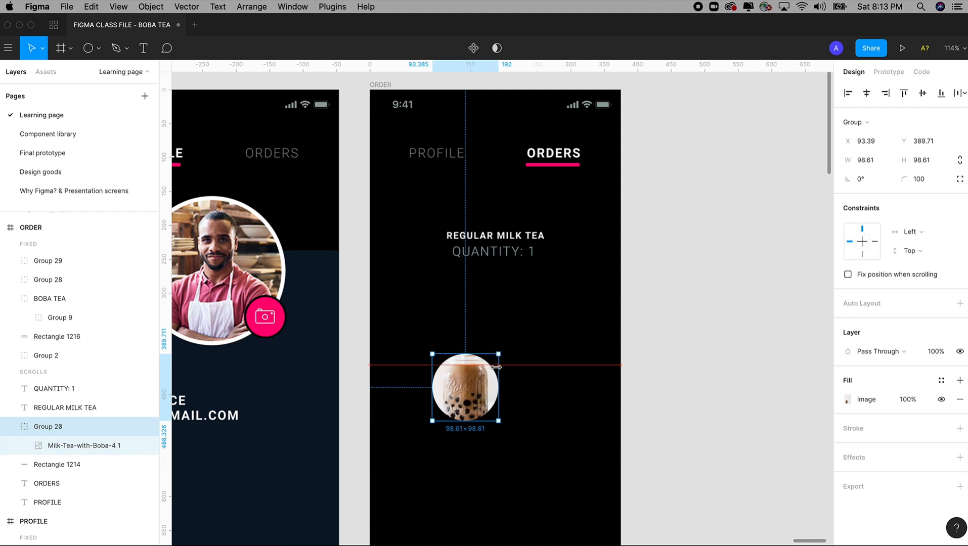
left_click_drag(452, 406, 521, 288)
Move REGULAR MILK TEA and QUANTITY: 1 together below the boba circle
left_click(540, 241)
left_click(527, 255, "shift")
left_click_drag(498, 269, 503, 301)
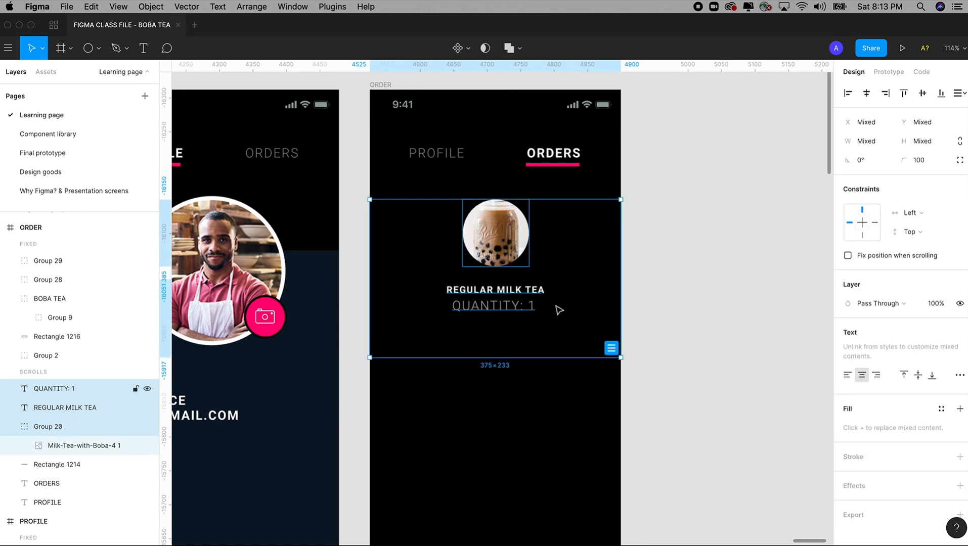
left_click(661, 313)
key("minus")
Zoom into the Checkout screen's order details and select the divider line under the order item
scroll(429, 326, "left", 15)
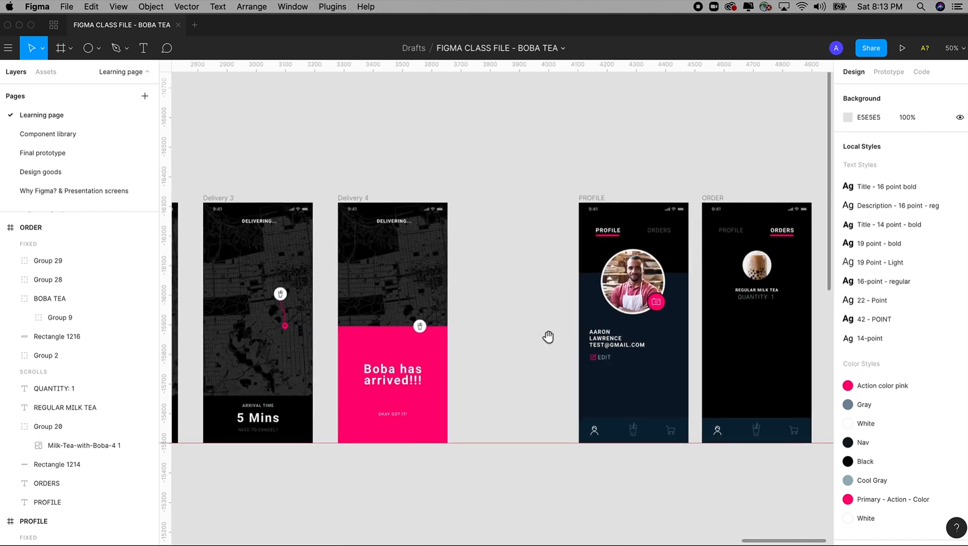
scroll(403, 315, "left", 11)
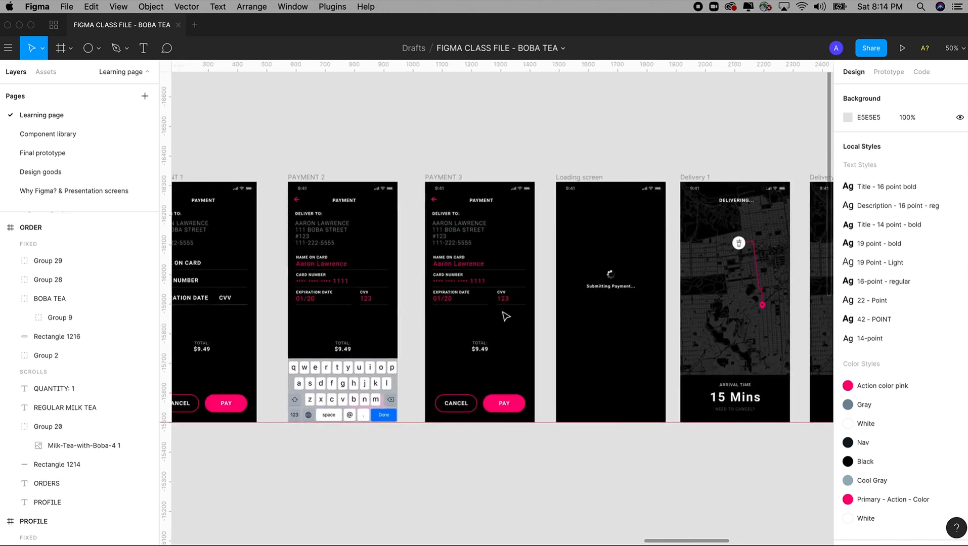
scroll(420, 303, "left", 12)
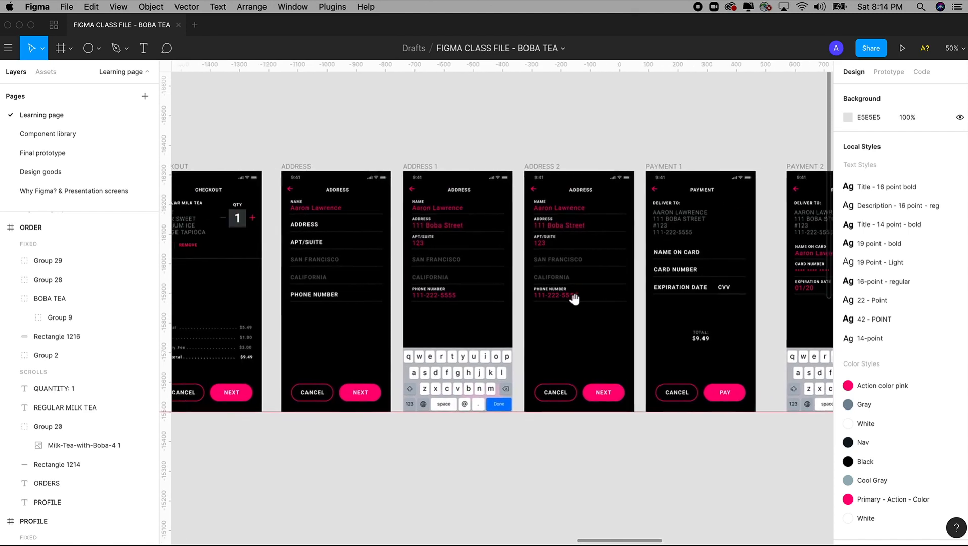
key("z")
left_click_drag(283, 126, 552, 382)
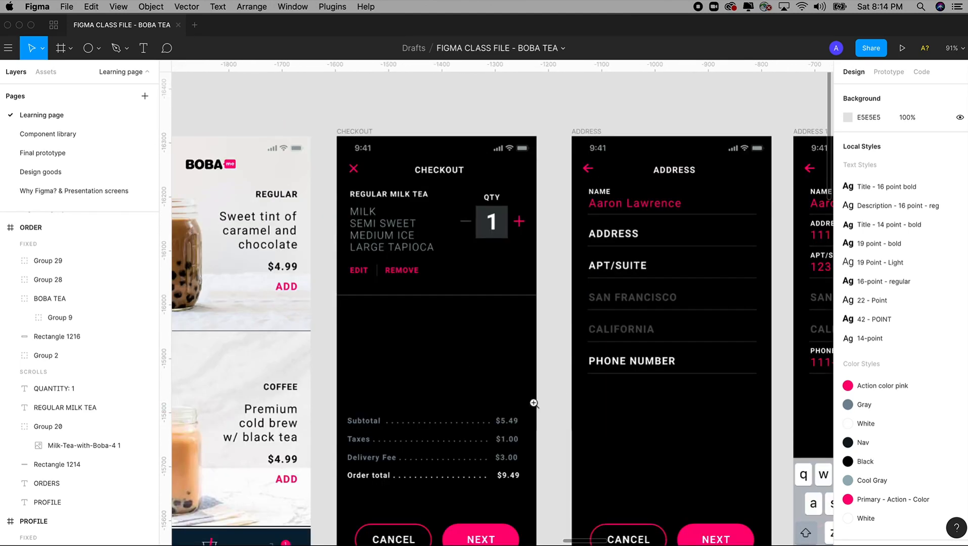
key("z")
left_click_drag(298, 100, 600, 392)
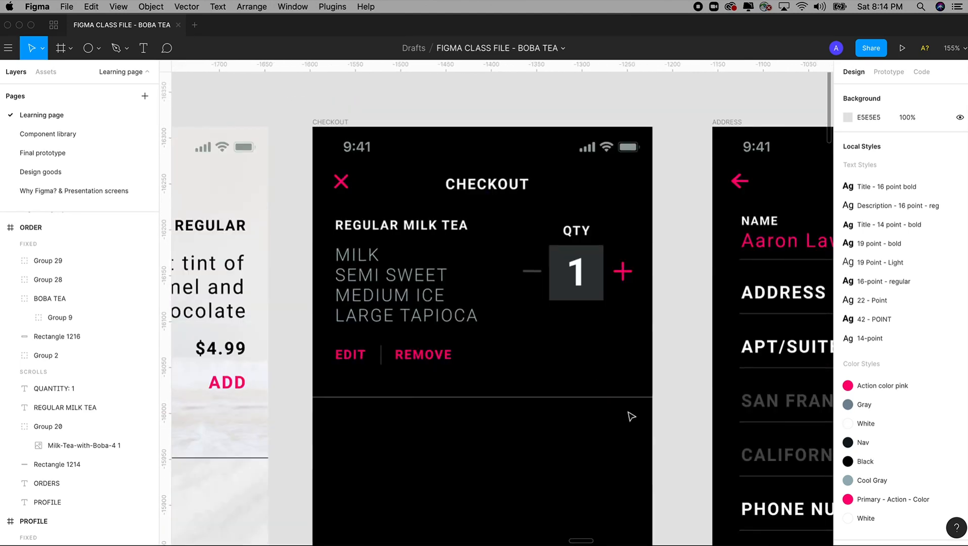
left_click(557, 398)
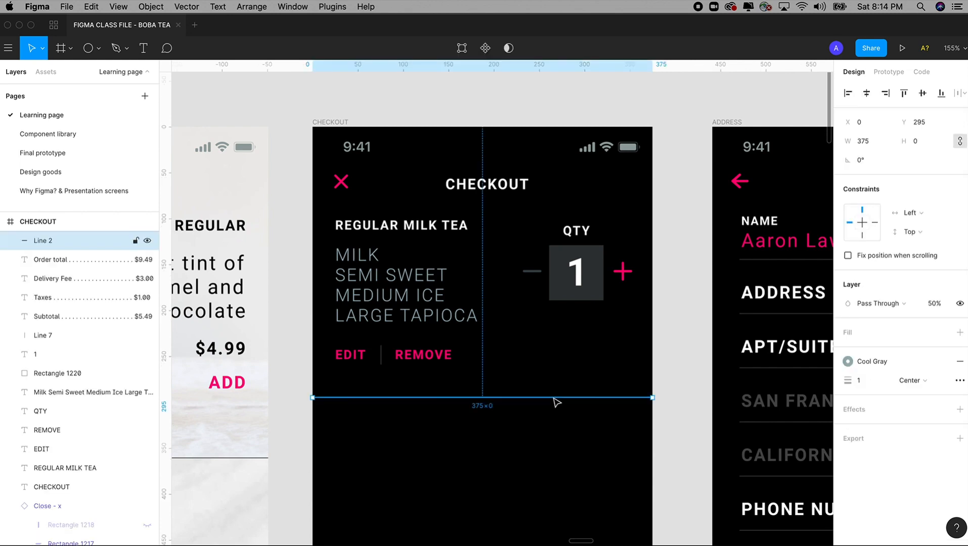
Paste the divider line into the ORDER screen and place it just below the tabs
key("shift+1")
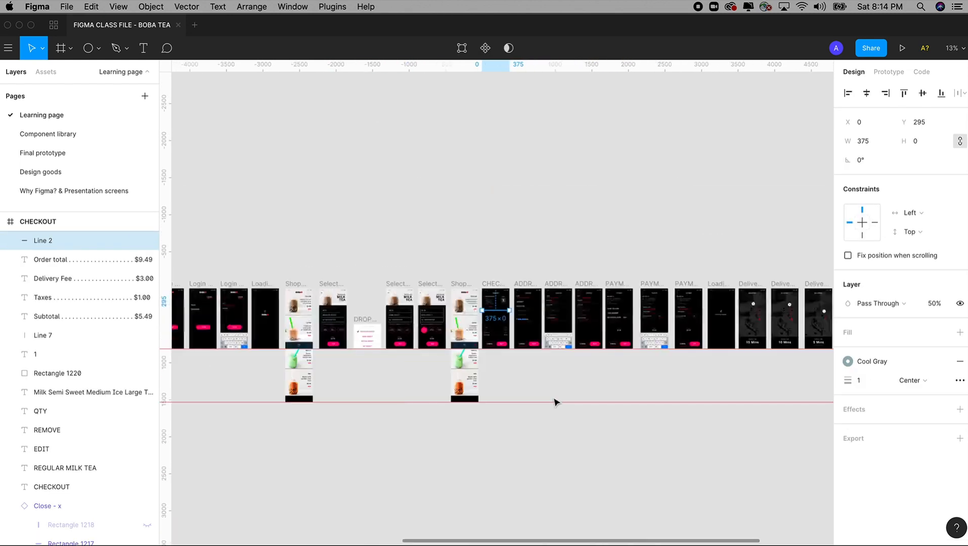
left_click_drag(609, 346, 354, 327)
left_click_drag(560, 320, 508, 320)
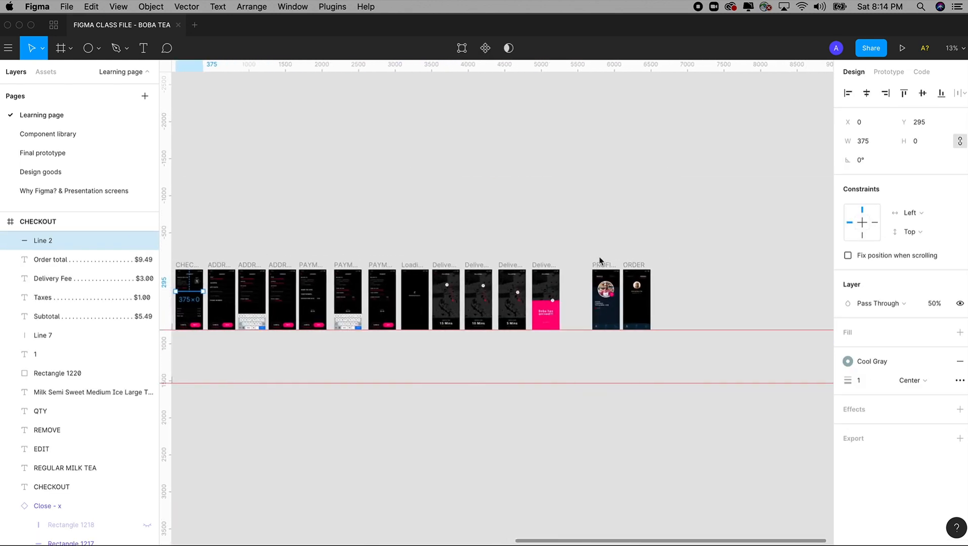
left_click_drag(594, 256, 694, 361)
left_click_drag(361, 81, 570, 364)
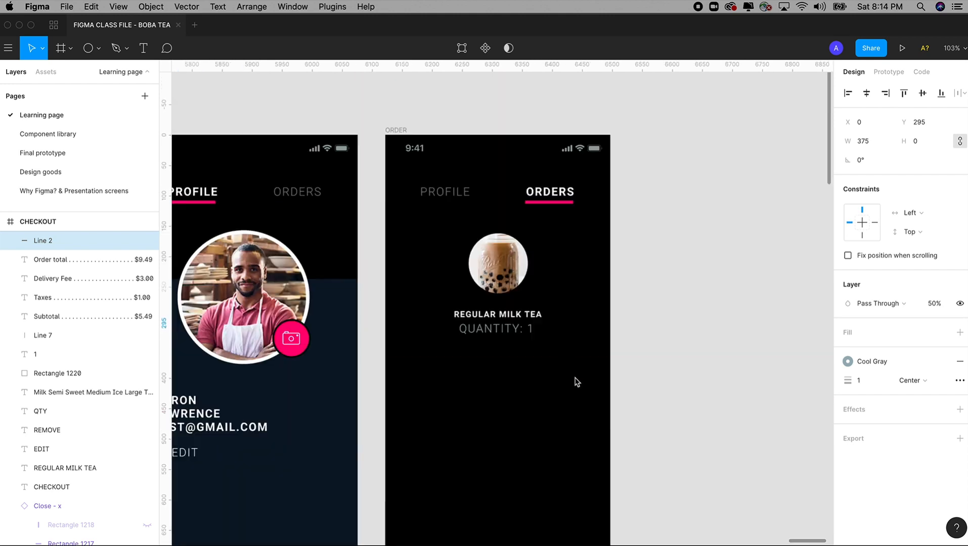
left_click(401, 131)
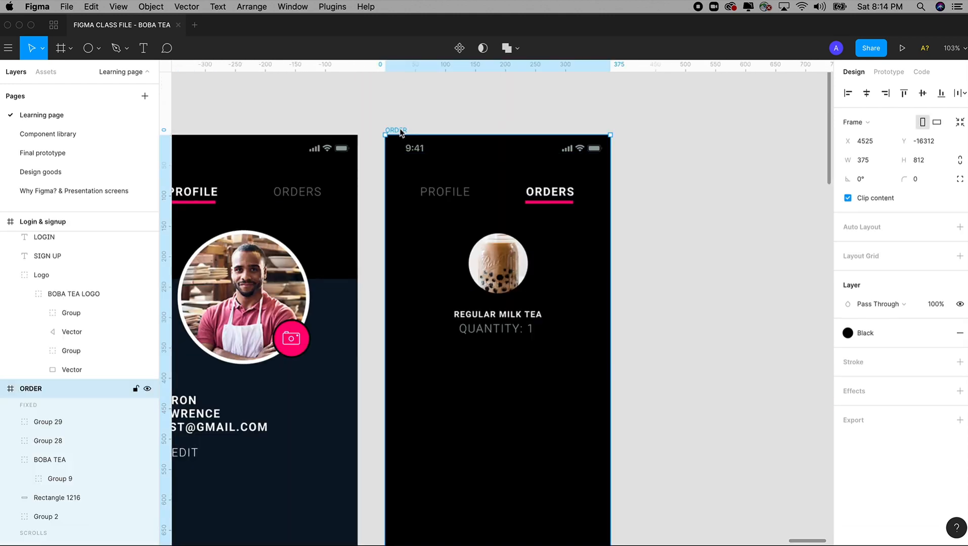
key("ctrl+v")
left_click_drag(355, 128, 666, 443)
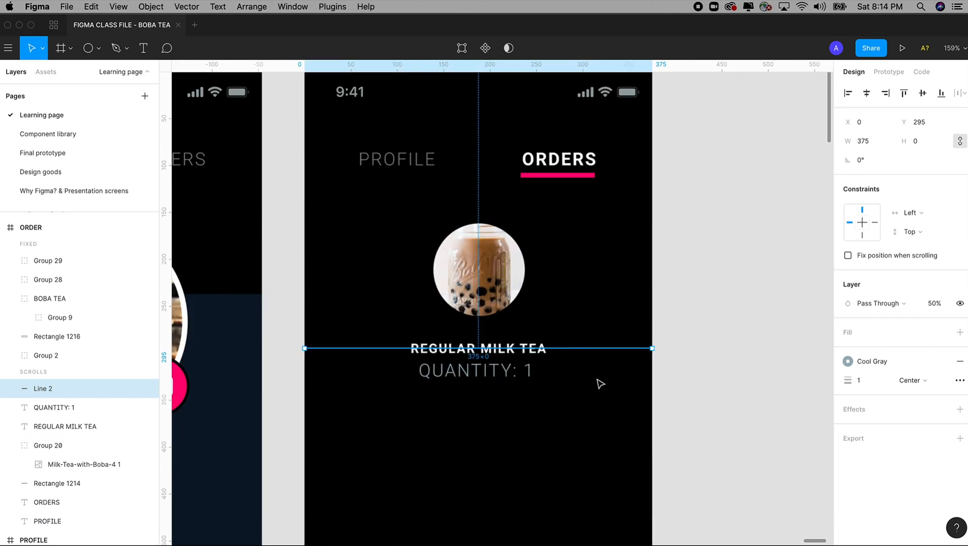
left_click_drag(586, 349, 579, 203)
Move the boba circle and both text lines down about 23 px as one block beneath the divider
left_click(479, 269)
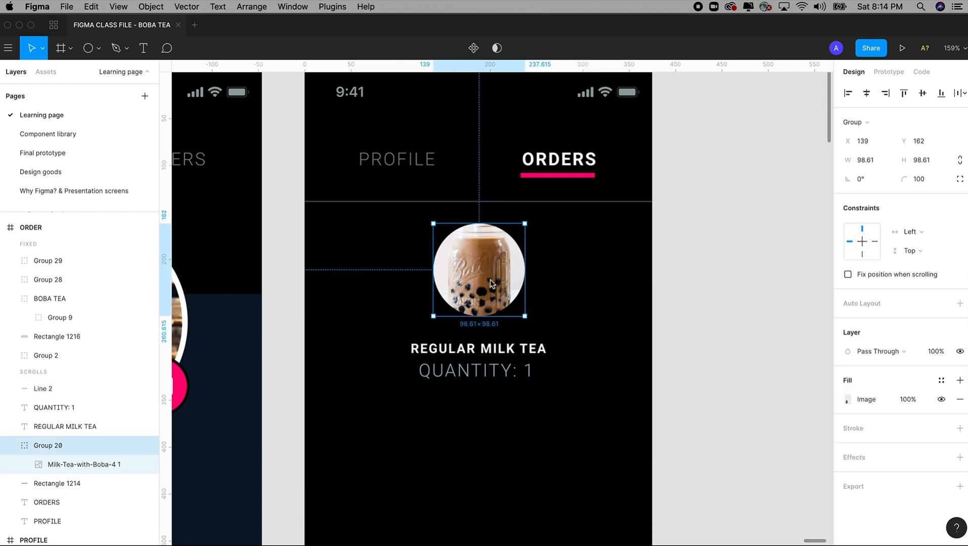
left_click(505, 377, "shift")
left_click(513, 354)
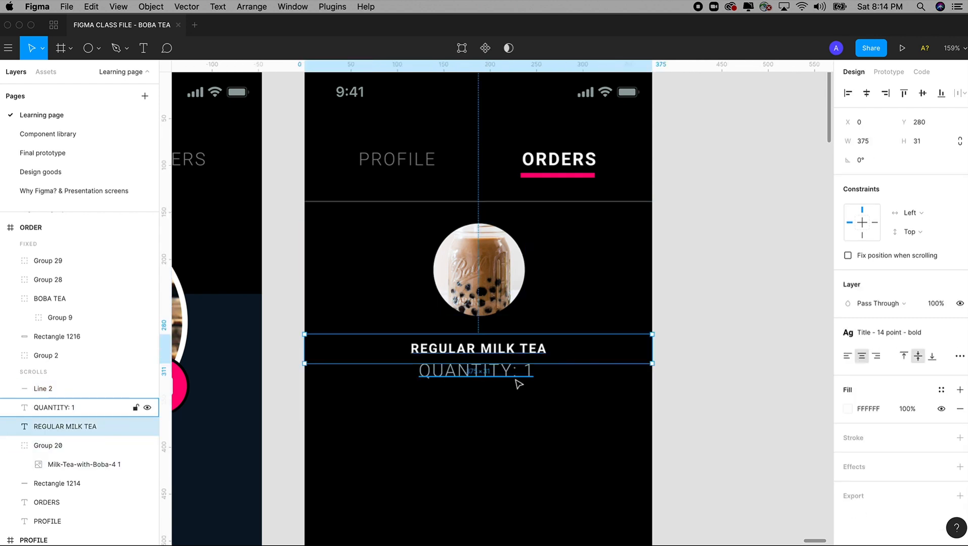
left_click(514, 378, "shift")
left_click_drag(494, 305, 498, 289)
key("super+z")
key("super+z")
scroll(503, 356, "down", 5)
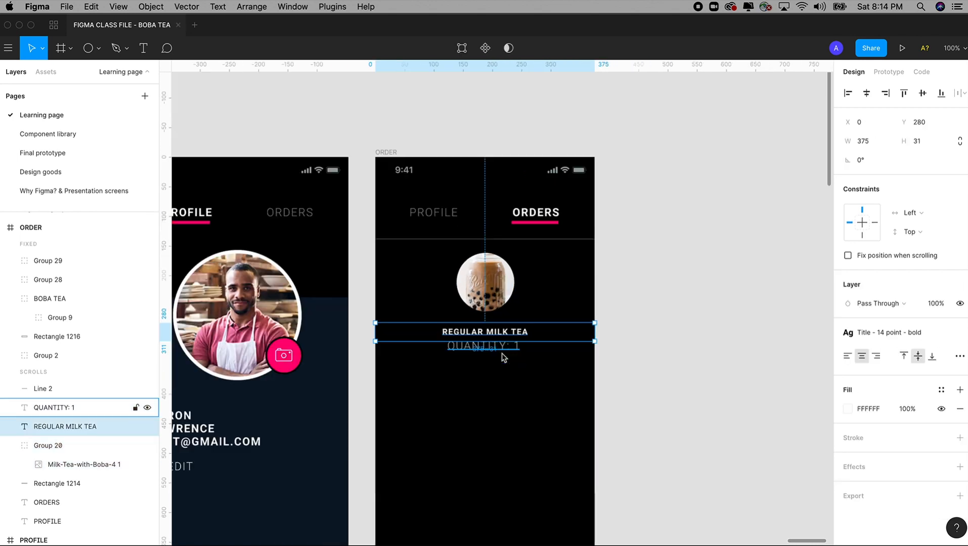
scroll(540, 346, "up", 1)
left_click(502, 309, "shift")
left_click(502, 256, "shift")
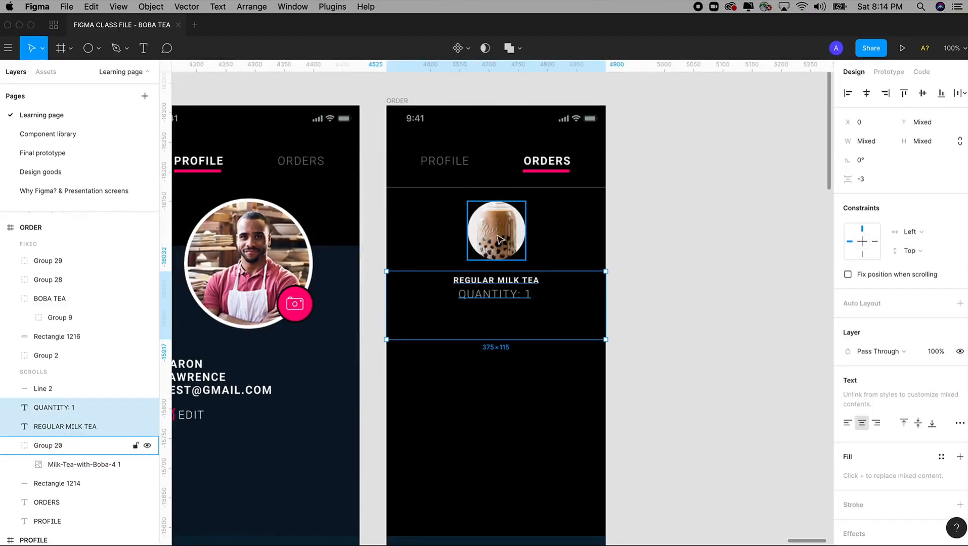
left_click_drag(502, 240, 502, 251)
left_click(646, 292)
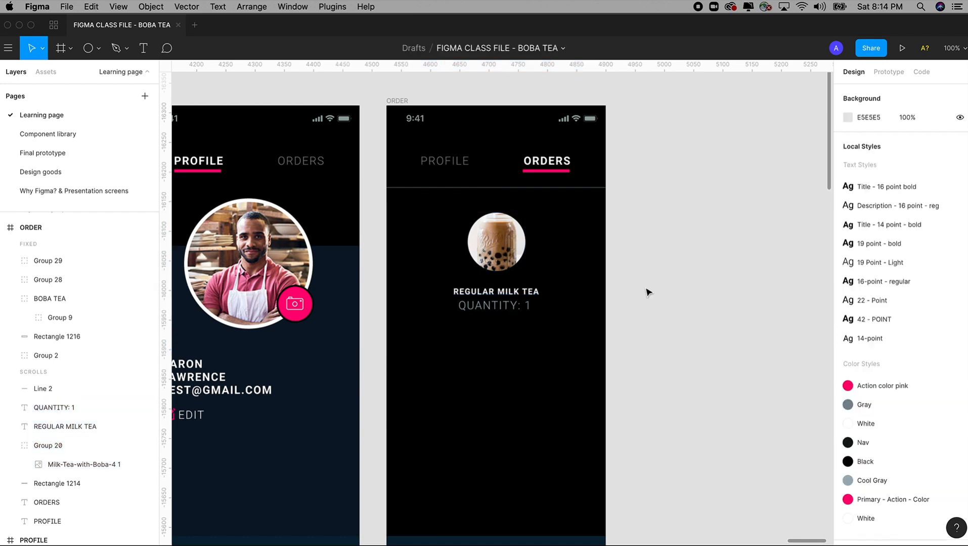
scroll(646, 296, "down", 1)
scroll(581, 336, "up", 5)
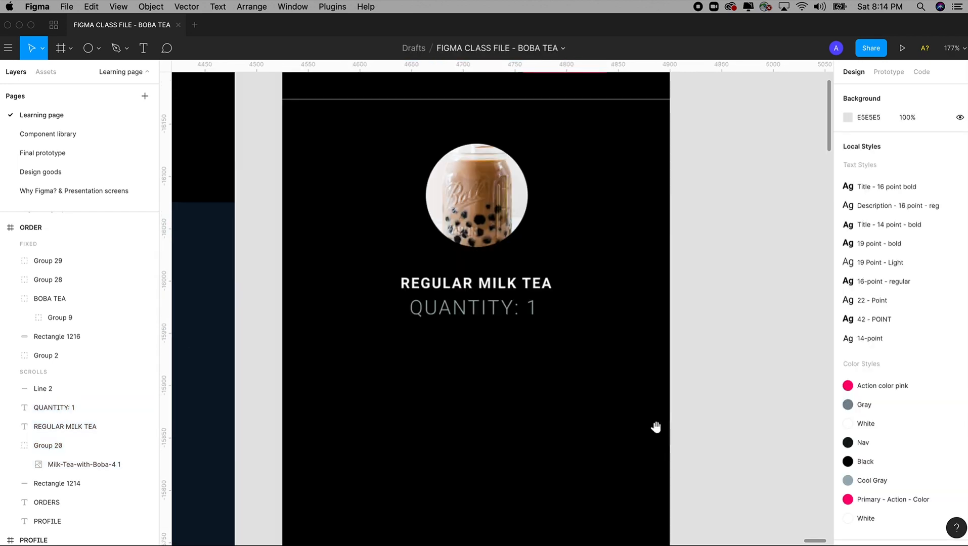
Duplicate the QUANTITY: 1 line below itself and retype it as the date 01/03/2020
left_click(505, 319)
mouse_move(507, 321)
left_mouse_down()
mouse_move(515, 346)
mouse_move(504, 325)
left_mouse_up()
left_click_drag(505, 387, 401, 338)
double_click(500, 346)
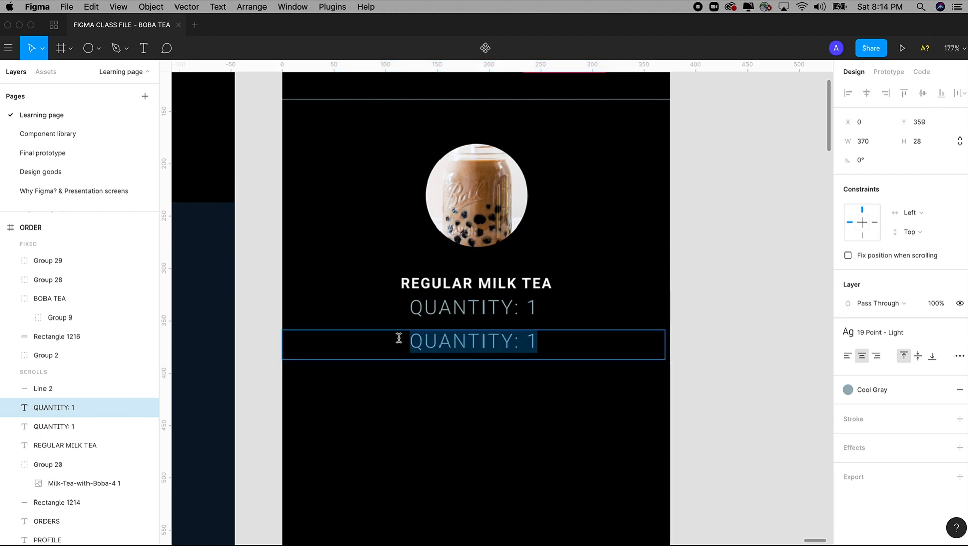
type("01/")
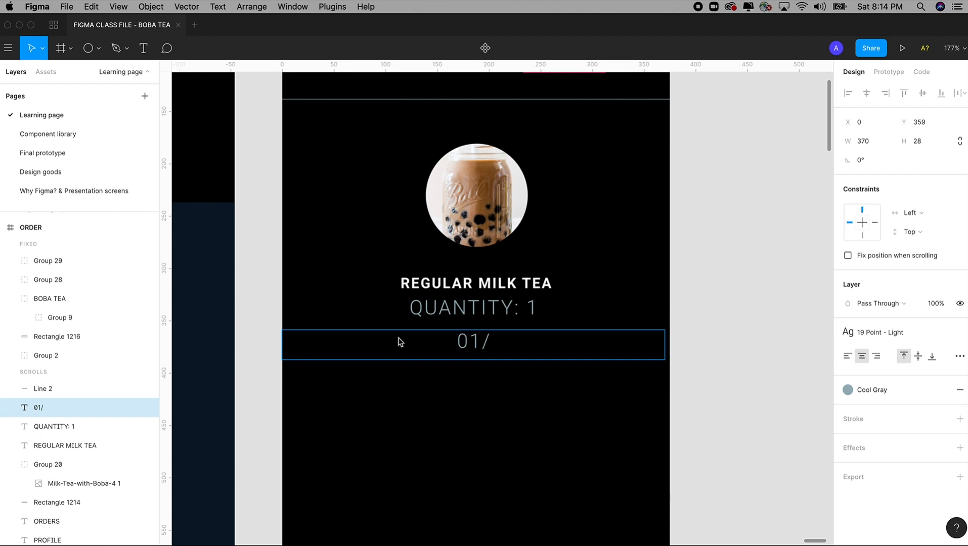
type("03/2")
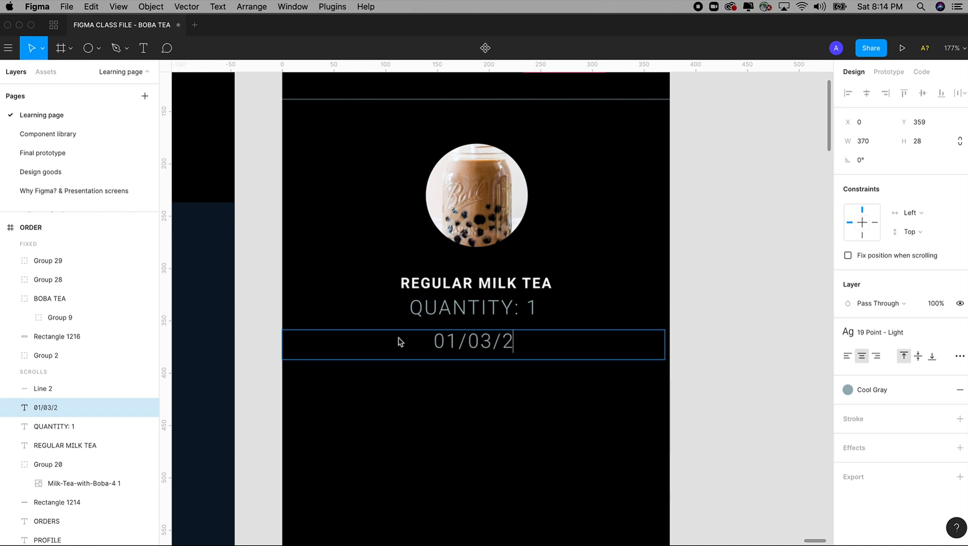
type("020")
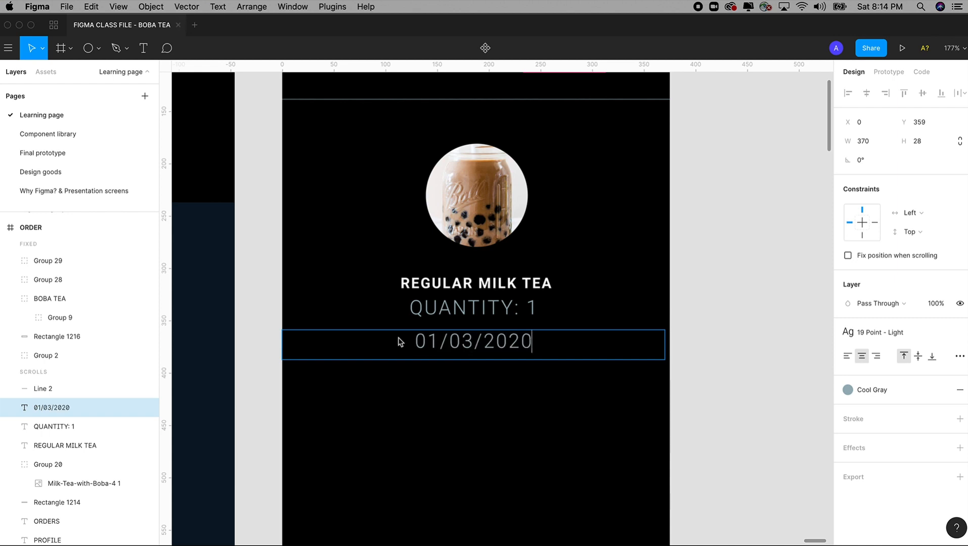
key("Escape")
key("Up")
key("Up")
key("Up")
key("Up")
key("Up")
key("Up")
key("Up")
key("Up")
key("Up")
key("Up")
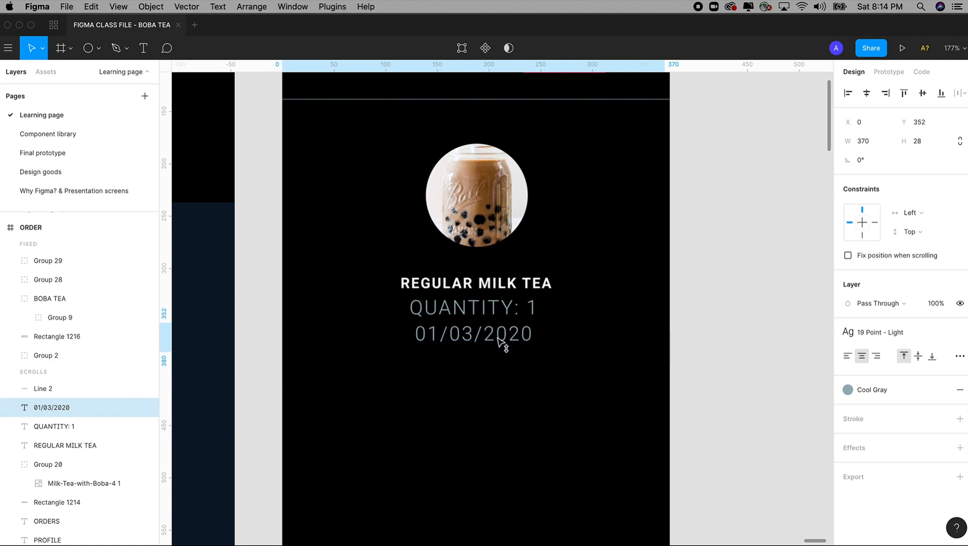
Duplicate the date line beneath it and retype it as the price $9.49.00
left_click_drag(504, 340, 505, 373)
double_click(504, 368)
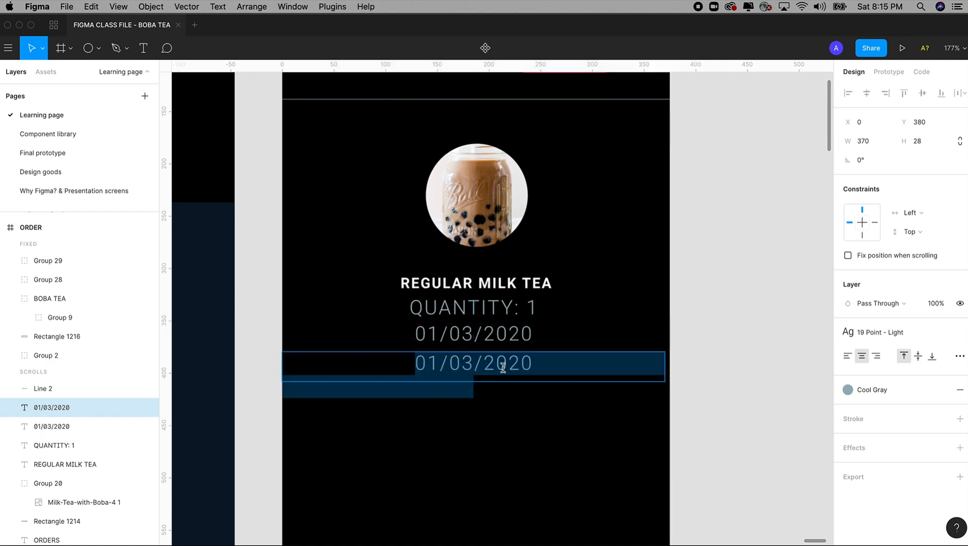
type("9")
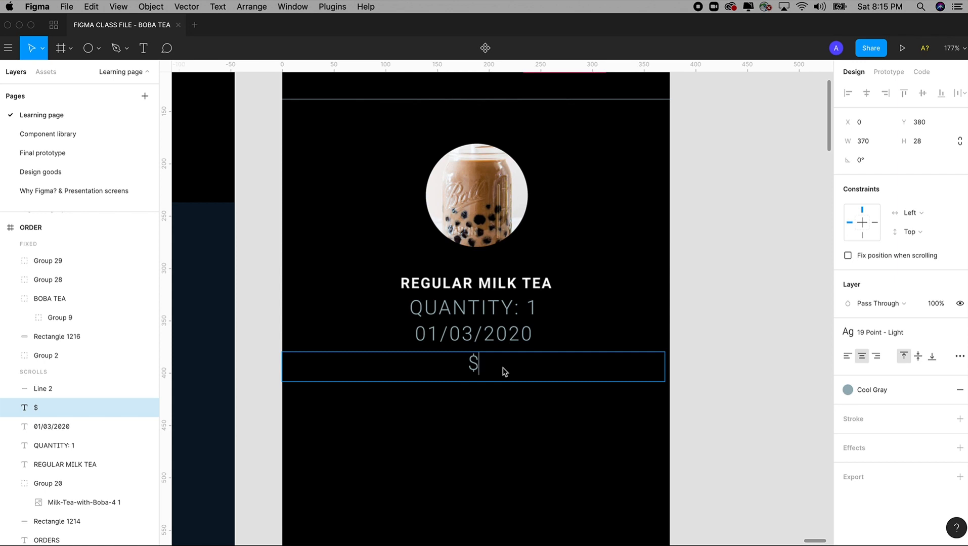
type(".49")
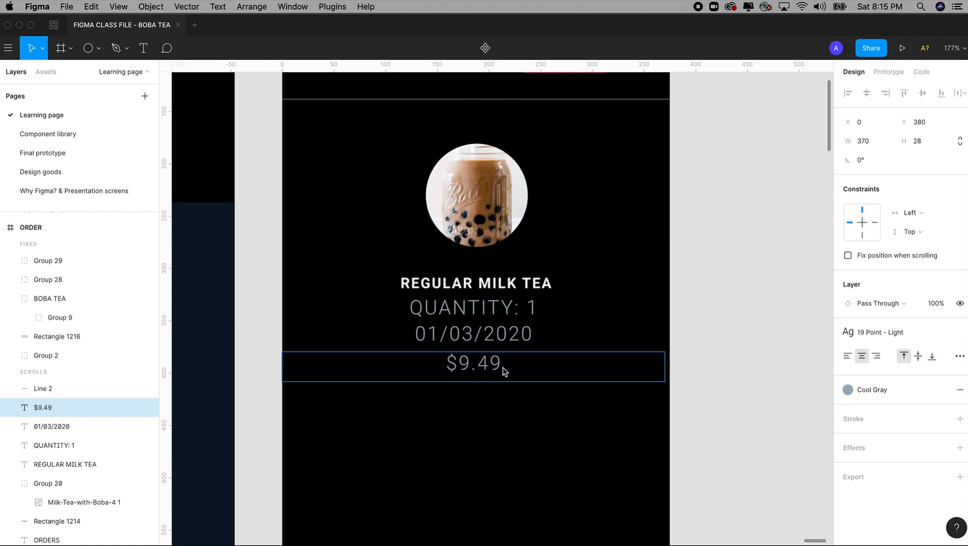
type(".00")
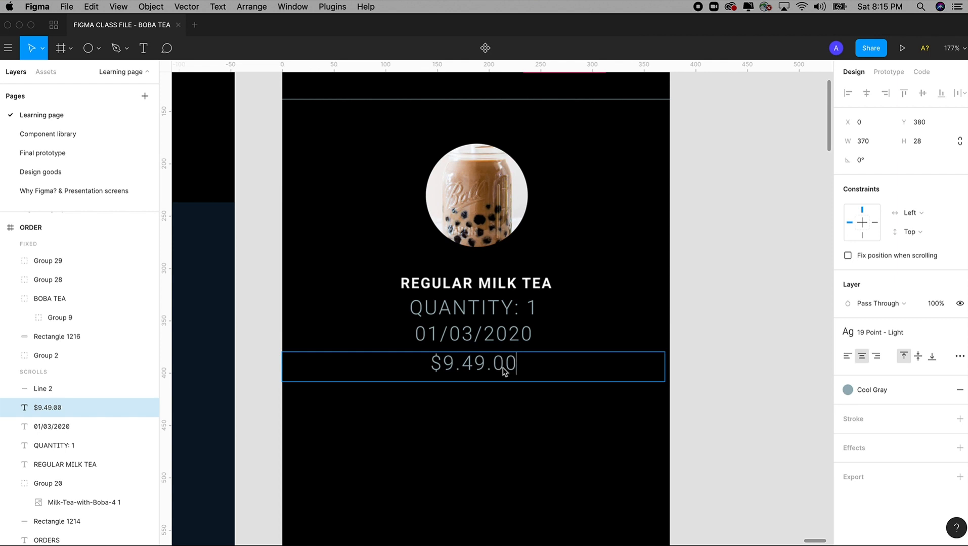
key("Escape")
left_click_drag(503, 369, 503, 364)
scroll(503, 369, "down", 5)
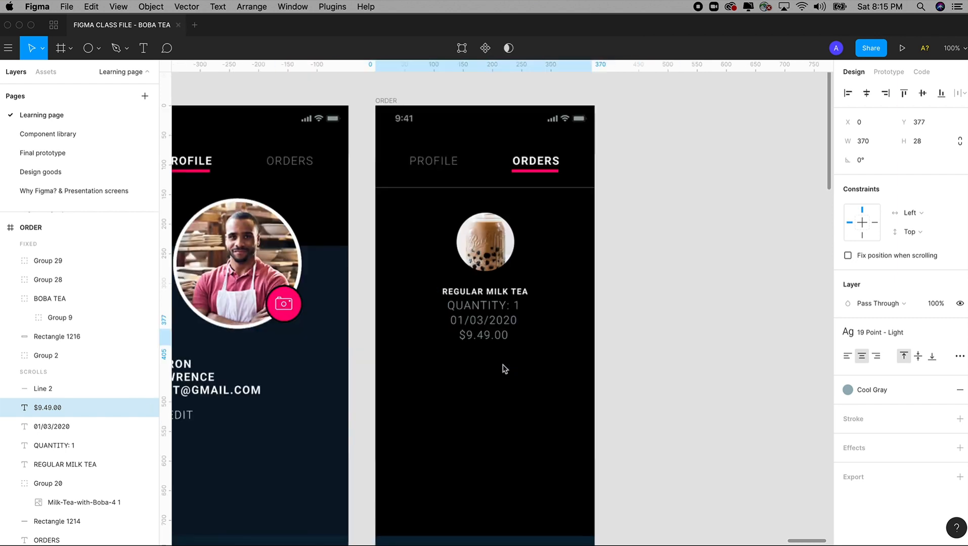
Detach Cool Gray from the $9.49.00 price and apply the White colour style
left_click_drag(635, 330, 699, 325)
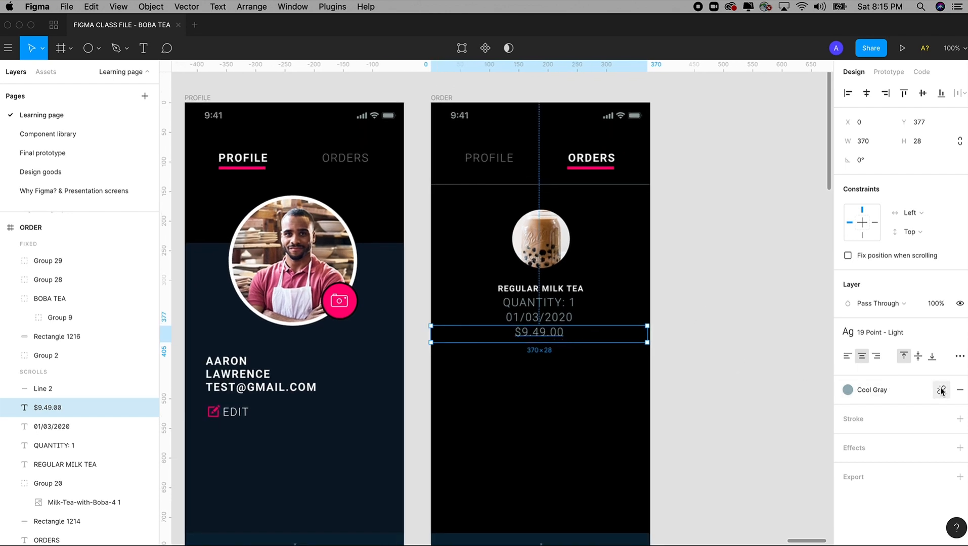
left_click(941, 390)
left_click(849, 409)
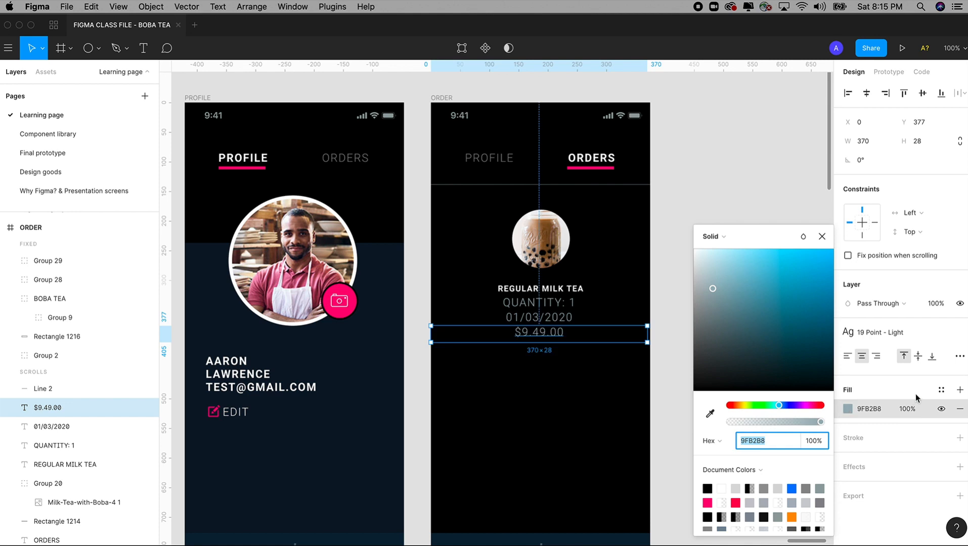
left_click(942, 389)
left_click(901, 376)
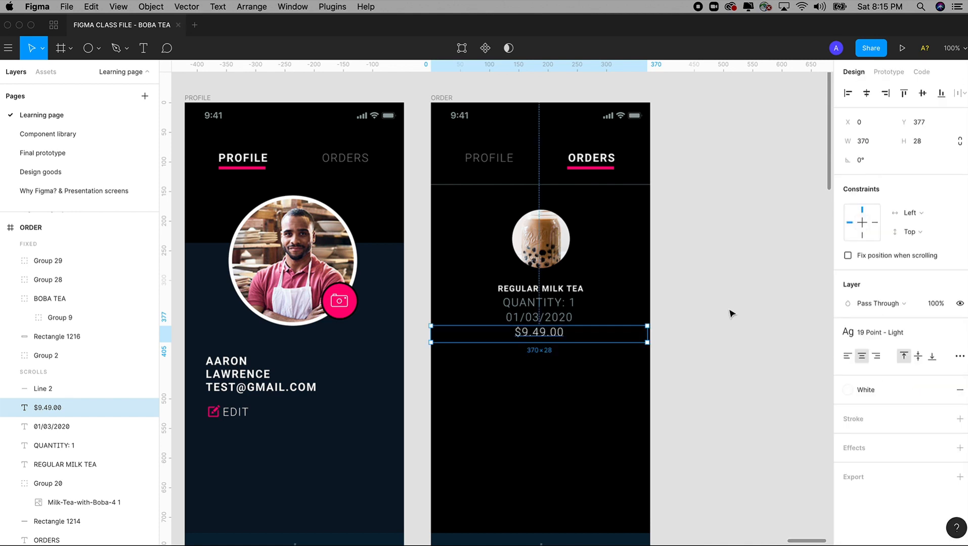
left_click(687, 300)
Apply the 19 point - bold text style to the $9.49.00 price
scroll(687, 300, "right", 2)
left_click(520, 330)
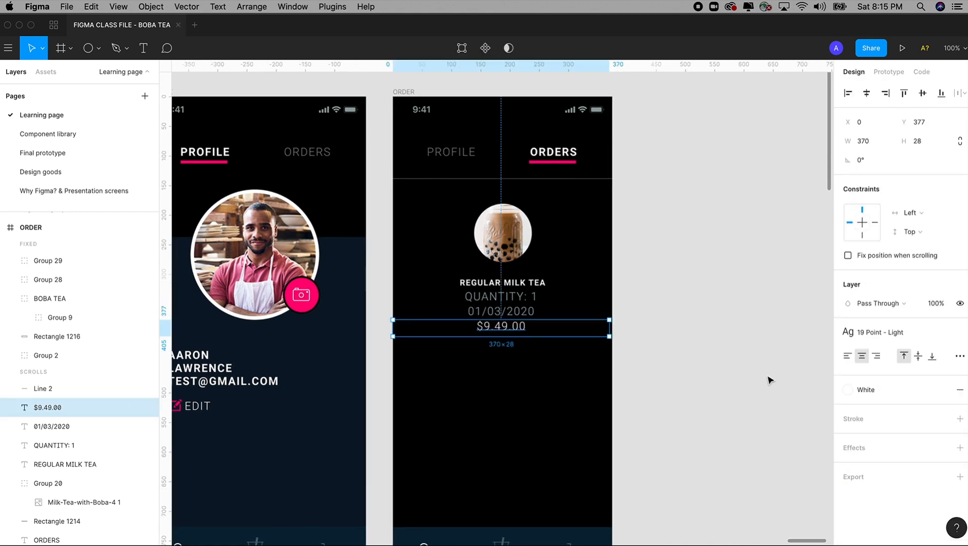
left_click(890, 334)
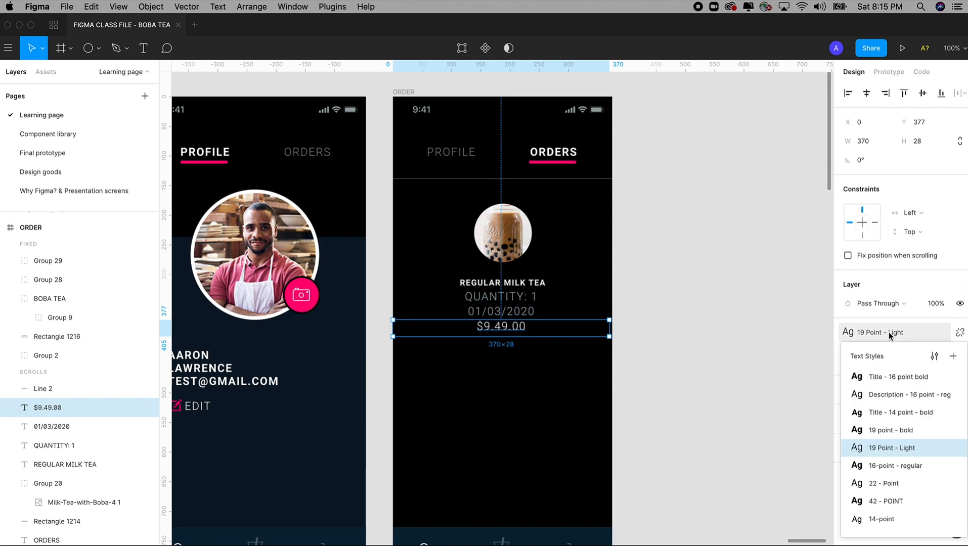
left_click(885, 431)
left_click(699, 375)
scroll(698, 375, "down", 2)
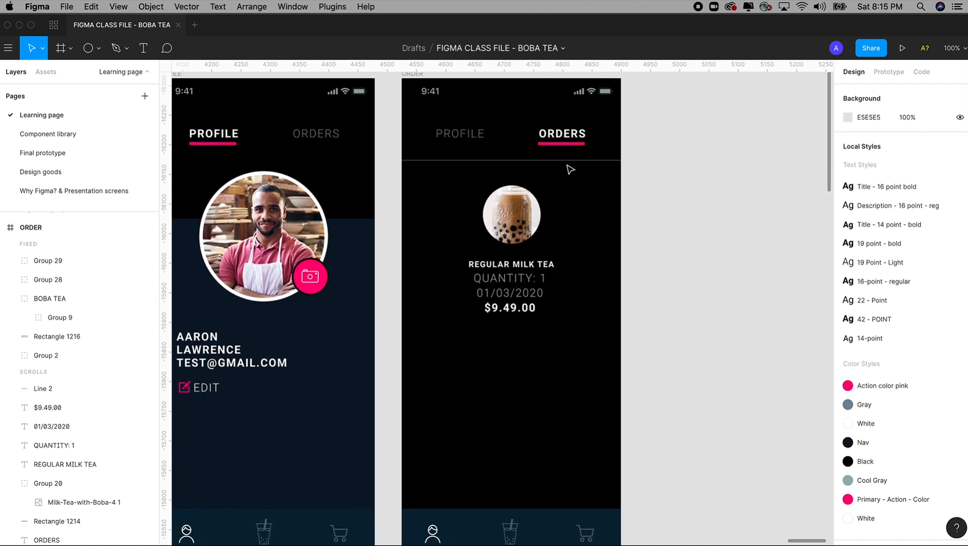
Duplicate the divider line under the tabs down to sit beneath the price
left_click(571, 161)
left_click_drag(571, 161, 575, 345)
left_click(658, 297)
left_click_drag(657, 333, 673, 300)
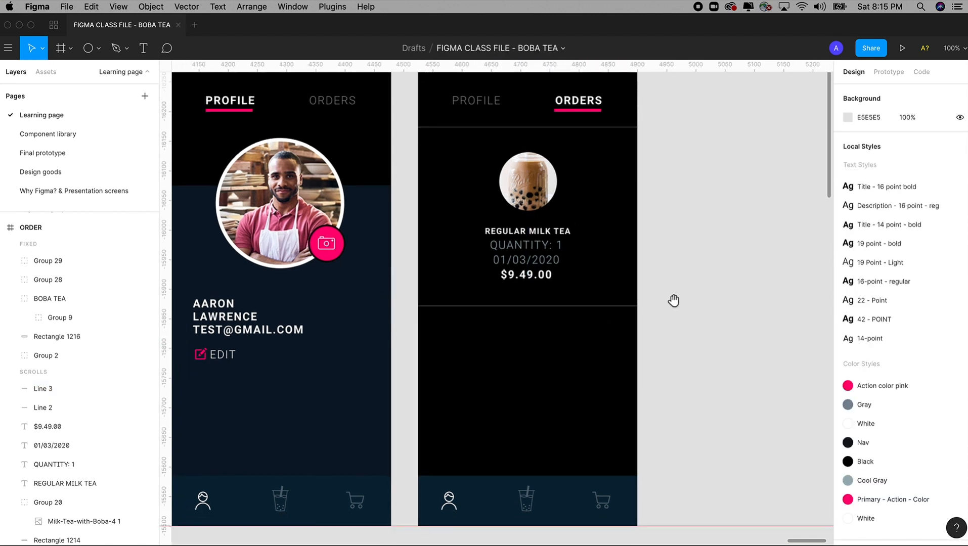
left_click_drag(539, 356, 527, 393)
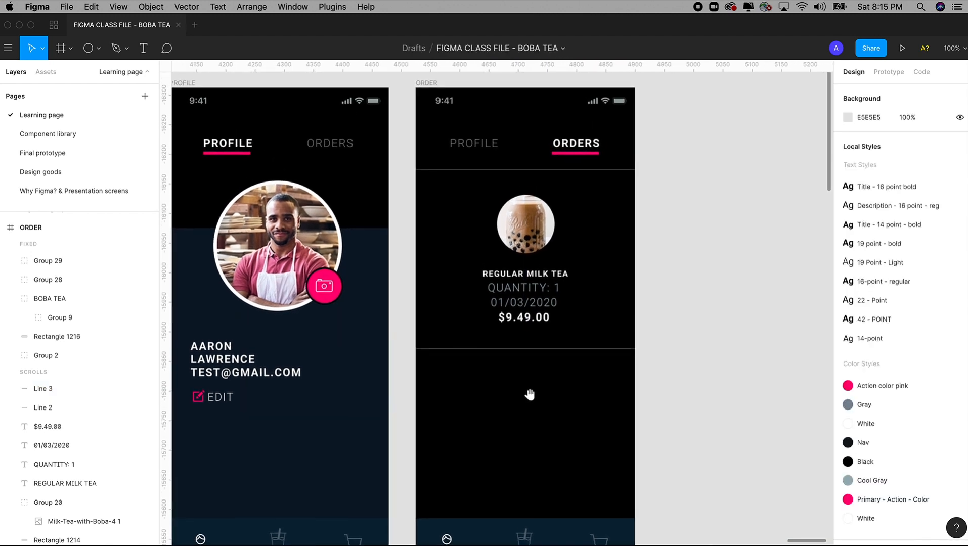
left_click(530, 241)
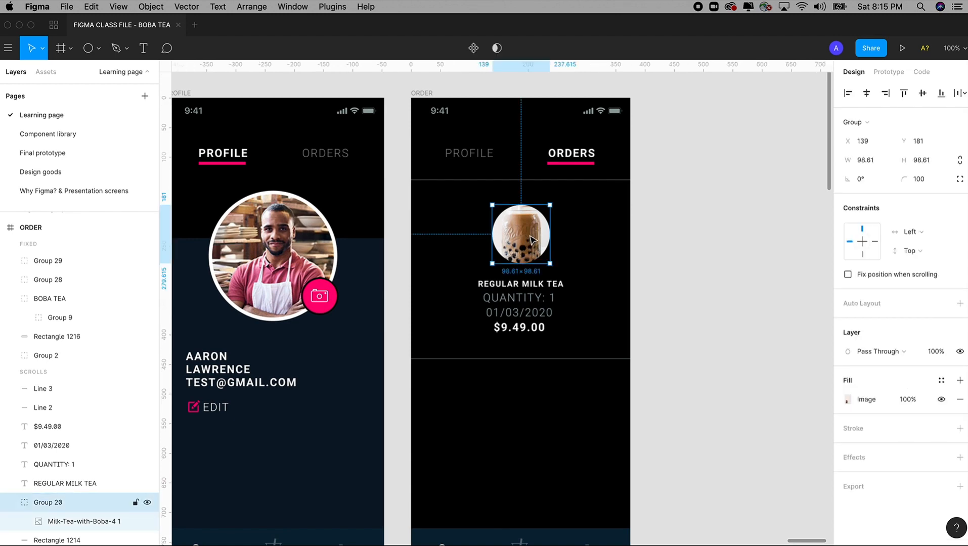
Duplicate the milk tea circle into a row of three and move the row down slightly
left_click_drag(532, 240, 570, 228)
left_click(500, 230, "shift")
left_click(450, 230, "shift")
left_click(494, 233)
left_click_drag(472, 228, 509, 230)
key("super+z")
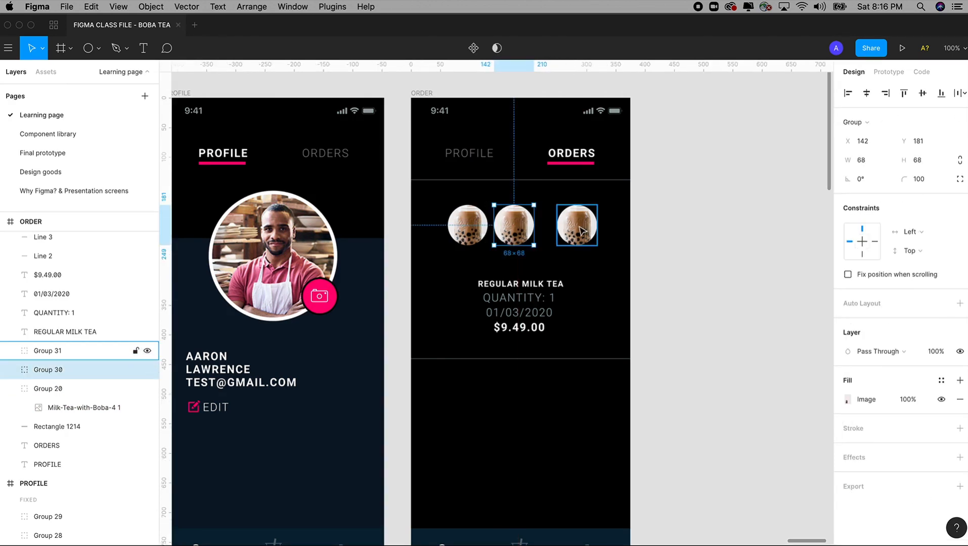
left_click_drag(581, 229, 570, 229)
key("super+z")
left_click(629, 235)
left_click(514, 228, "shift")
left_click(478, 231, "shift")
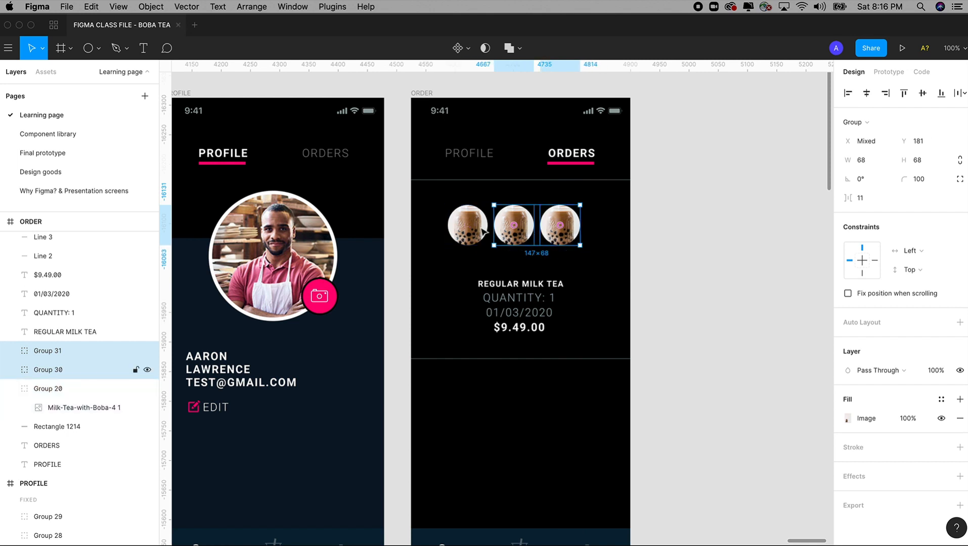
left_click(482, 231, "shift")
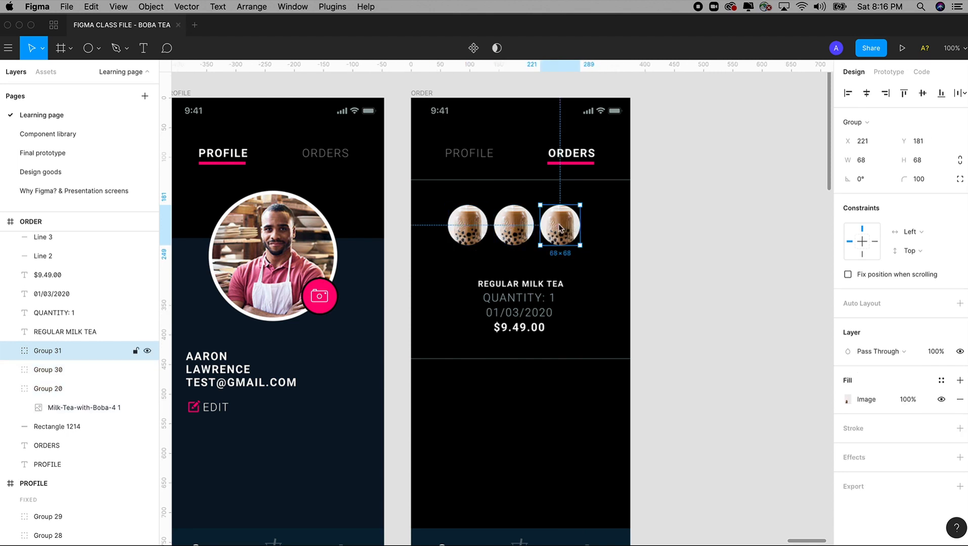
left_click_drag(522, 237, 528, 254)
Change the quantity line to QUANTITY: 3
double_click(559, 298)
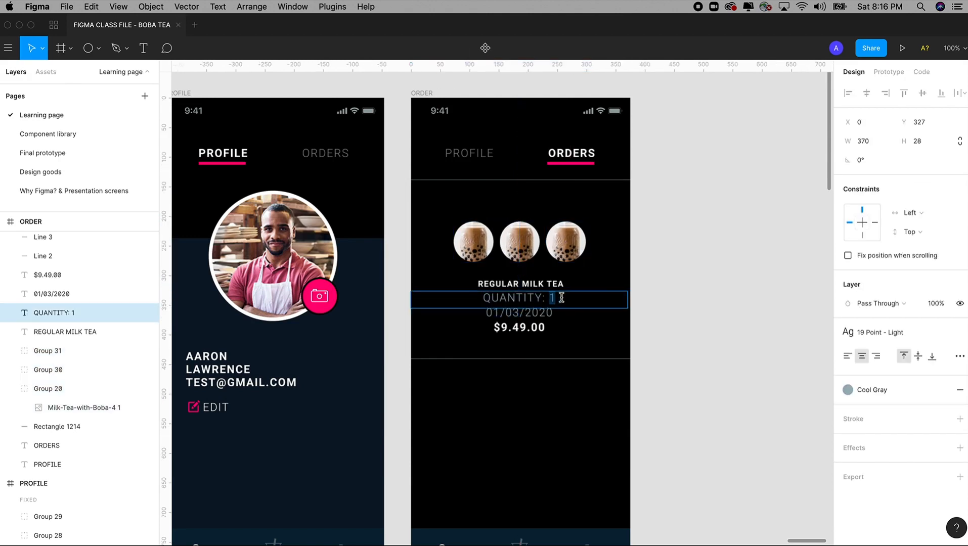
type("3")
key("Escape")
double_click(556, 296)
left_click(557, 297)
left_click_drag(552, 297, 599, 309)
key("Escape")
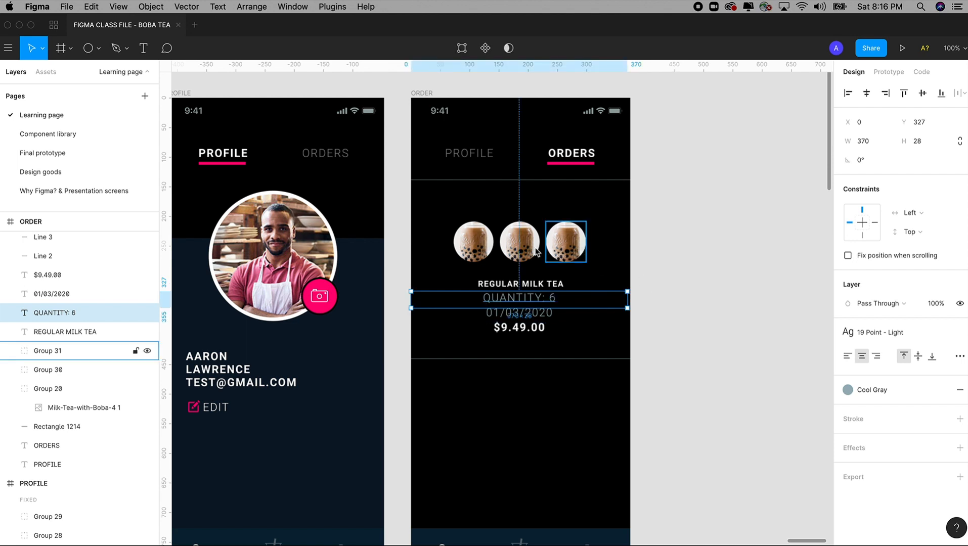
Duplicate the row of circles upward and tidy the circles and order text into even spacing
left_click(565, 243)
left_click(520, 245, "shift")
left_click(476, 245, "shift")
left_click_drag(515, 251, 516, 206, "alt")
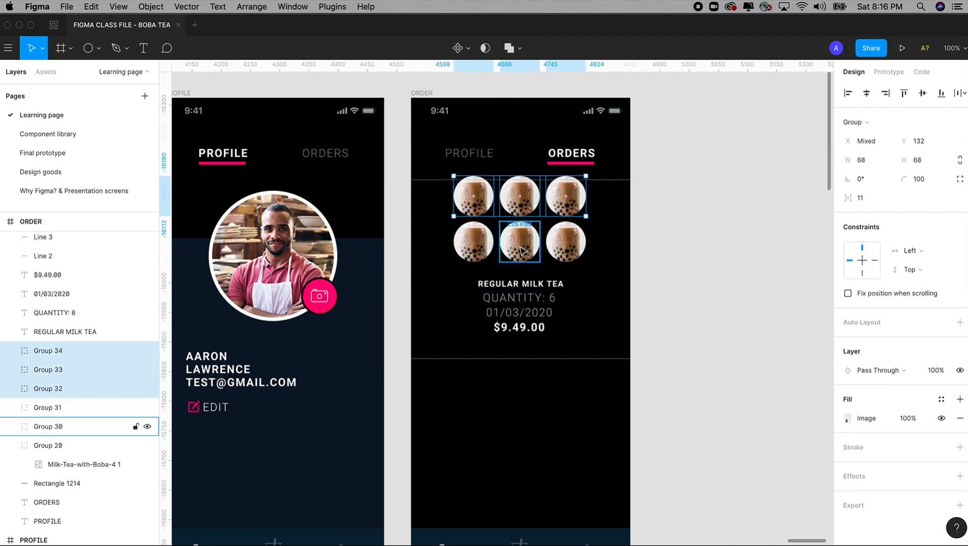
left_click(519, 248, "shift")
left_click(475, 245, "shift")
left_click(564, 253, "shift")
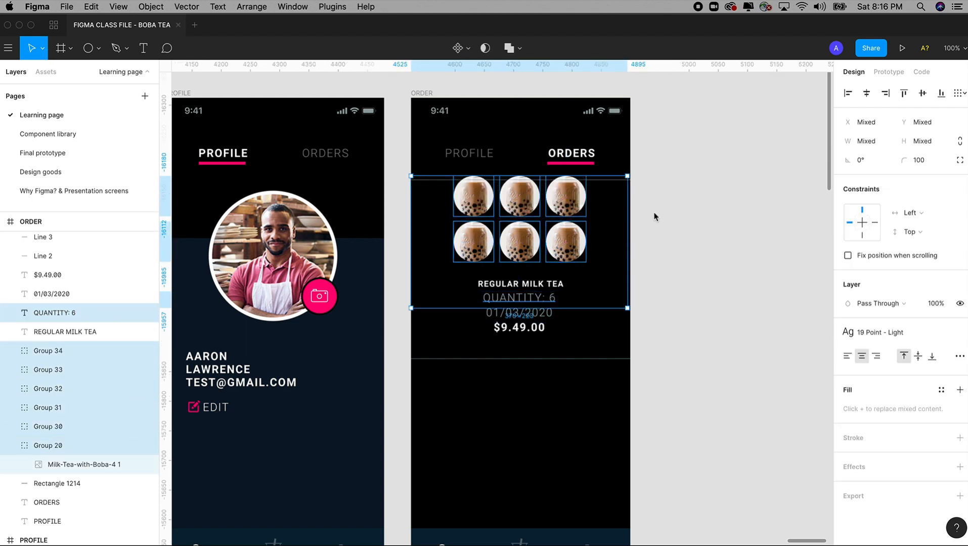
left_click_drag(655, 203, 610, 252)
left_click_drag(647, 195, 458, 352)
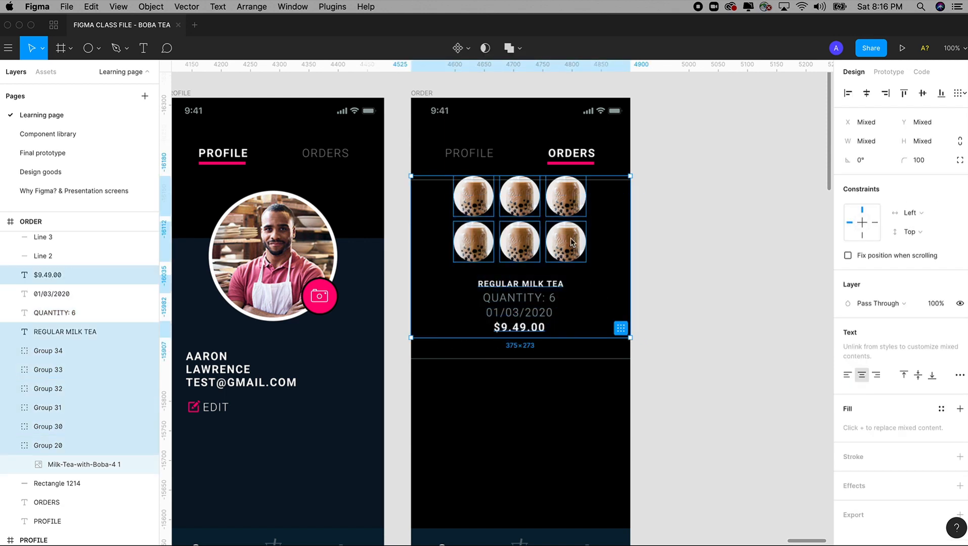
left_click(621, 329)
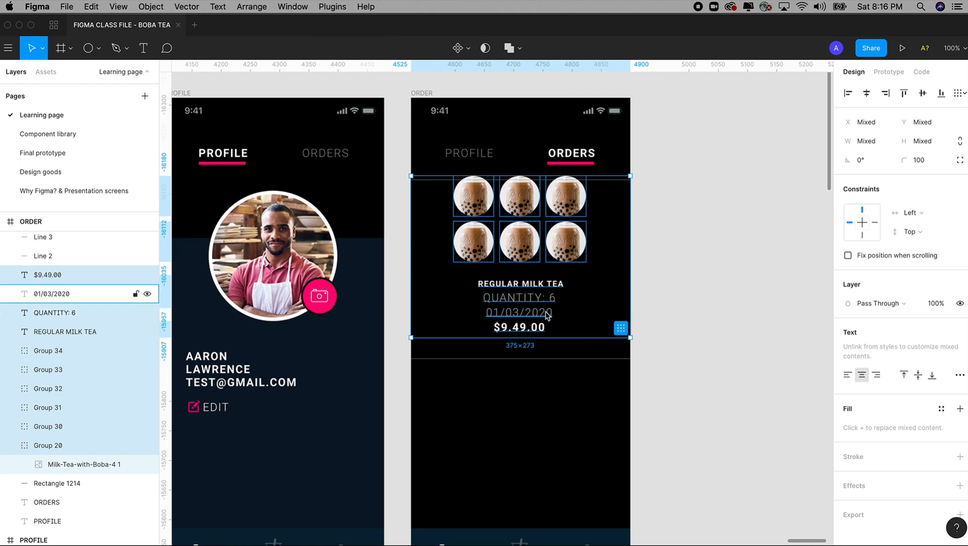
left_click_drag(574, 263, 574, 267)
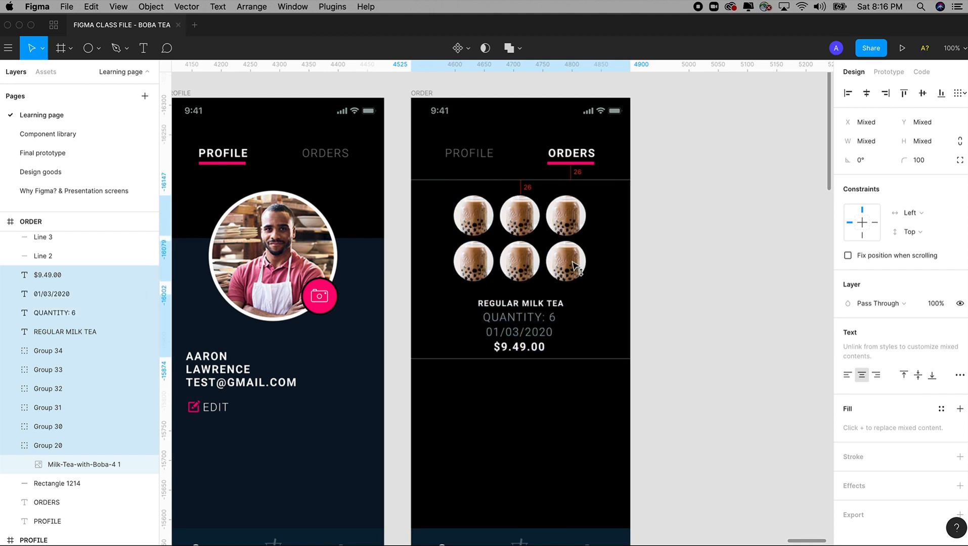
left_click(627, 339)
left_click(600, 370)
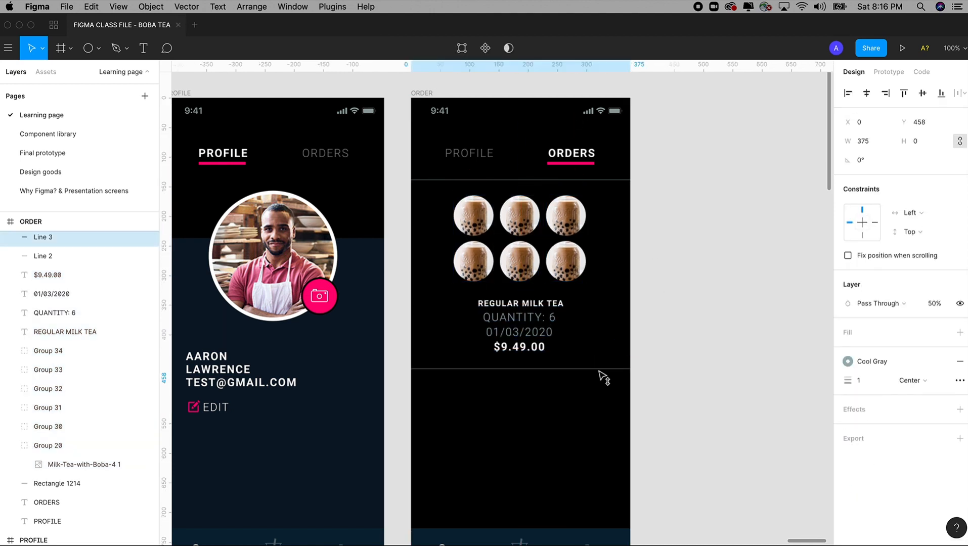
left_click(677, 358)
Undo back to a single boba circle with QUANTITY: 1 between the dividers
key("super+z")
key("super+z")
key("super+z")
key("super+z")
key("super+z")
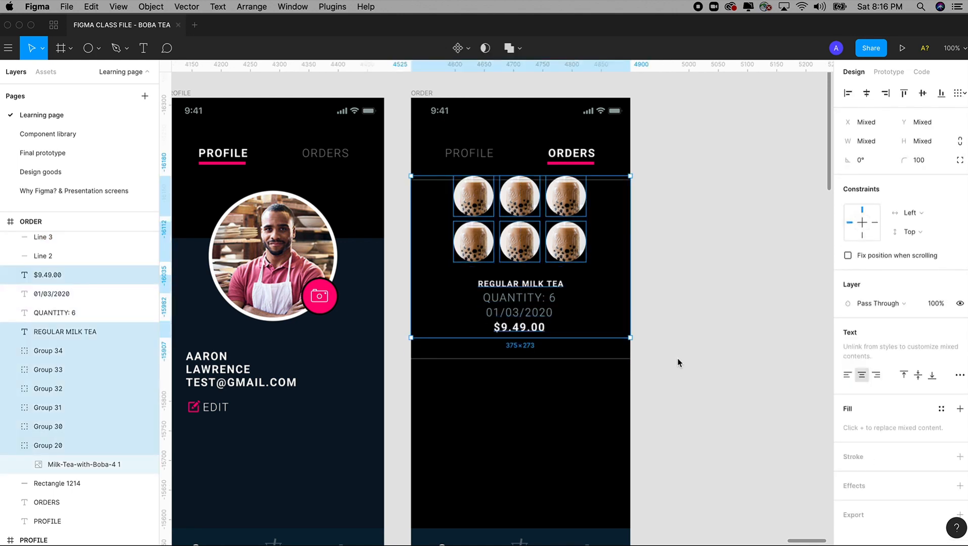
key("super+z")
key("super+z")
key("super+z")
key("super+z")
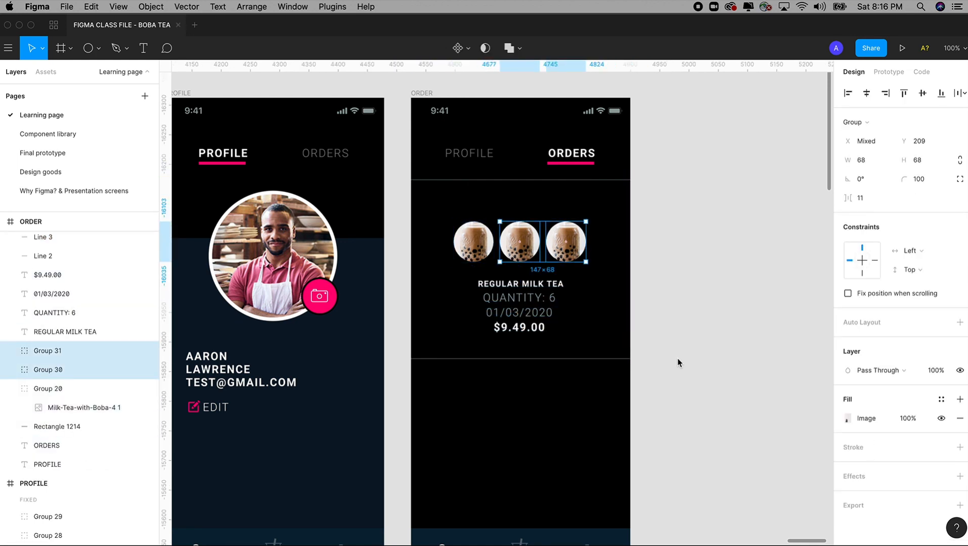
key("super+z")
key("super+z")
key("super+z")
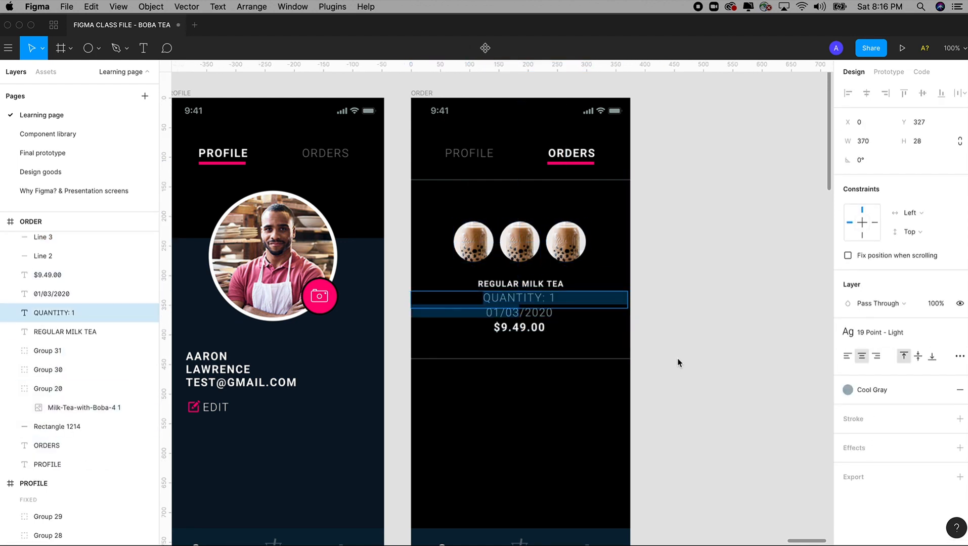
key("super+z")
key("super+z")
key("super+z")
key("super+z")
key("super+z")
key("super+z")
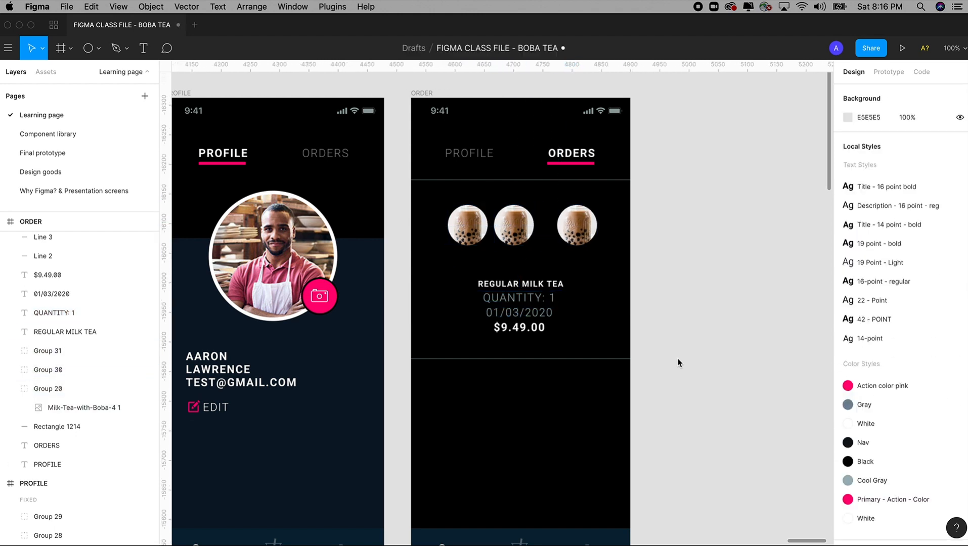
key("super+z")
key("super+z")
key("super+z")
key("super+z")
key("super+z")
key("super+z")
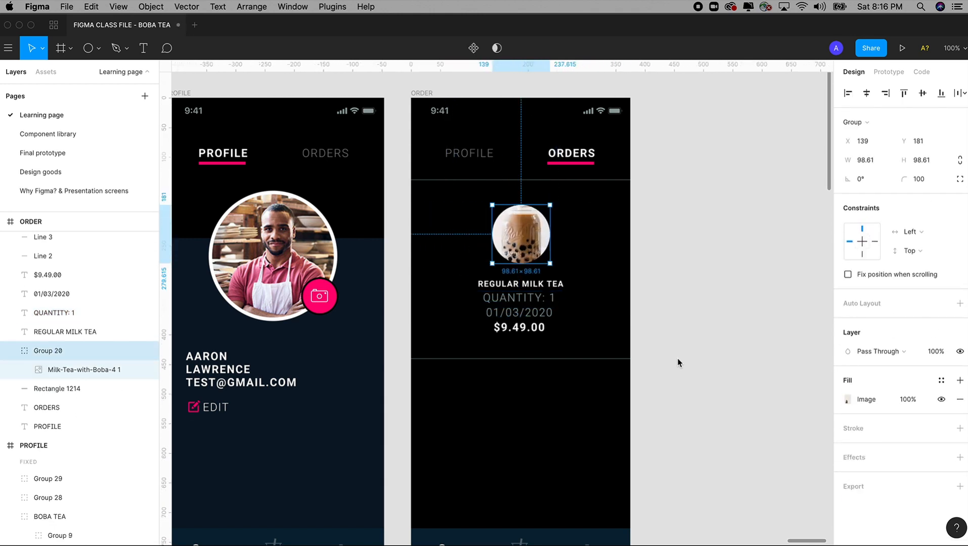
left_click(677, 358)
left_click_drag(677, 389, 719, 386)
Select the profile icon in the Shopping screen's bottom navigation bar
key("minus")
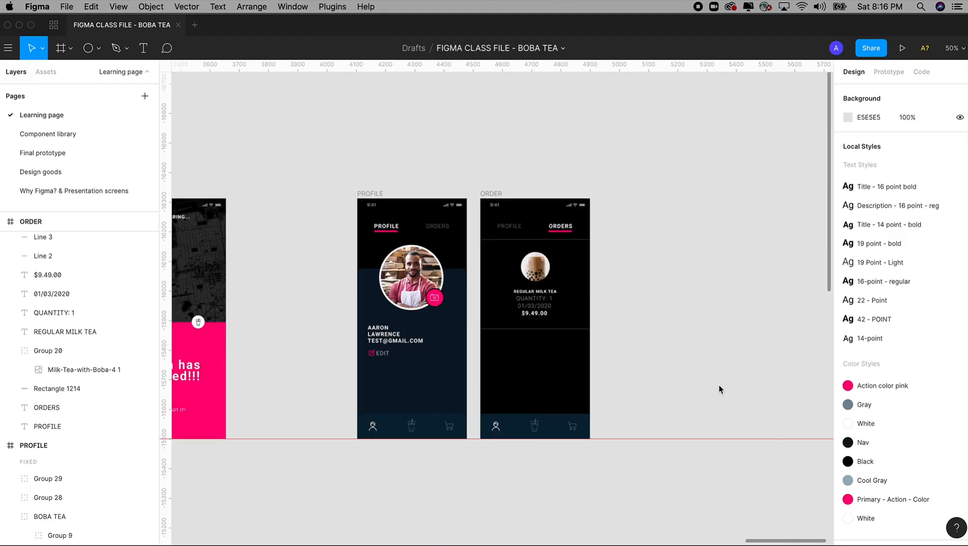
left_click_drag(508, 368, 650, 369)
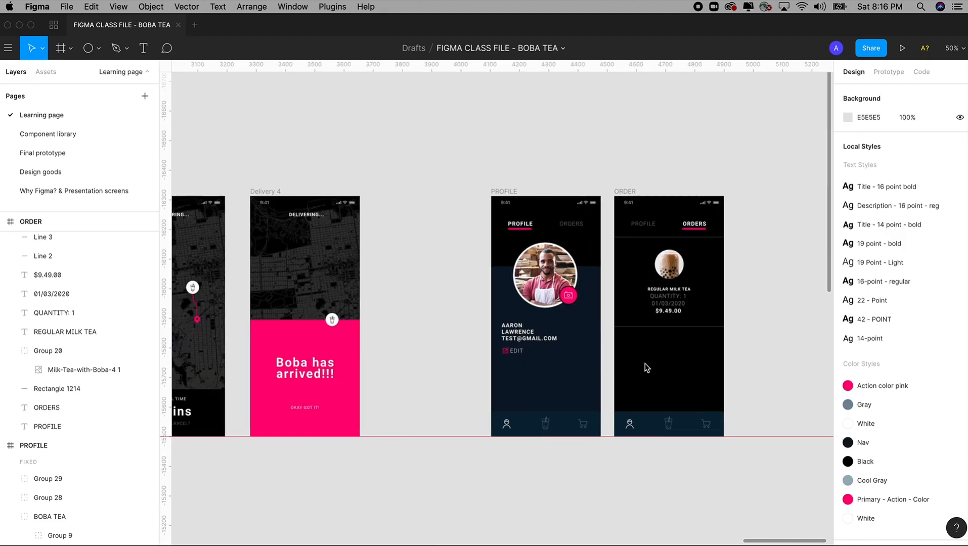
key("minus")
scroll(644, 365, "left", 20)
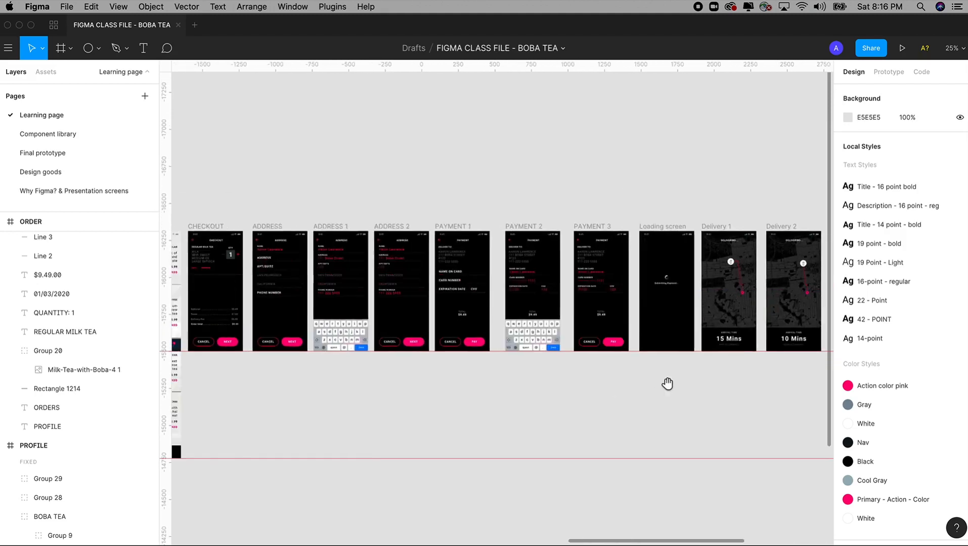
scroll(582, 362, "left", 5)
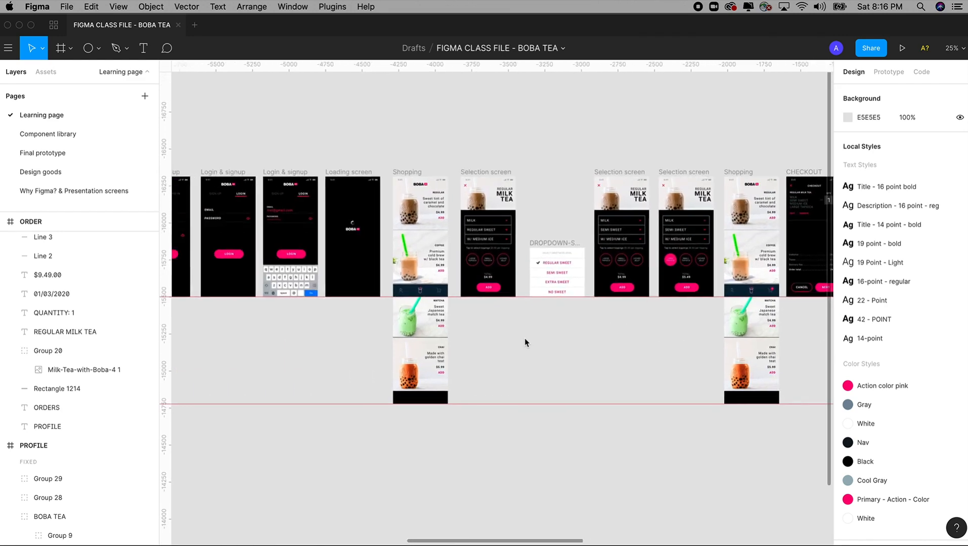
left_click_drag(387, 166, 488, 423)
left_click_drag(369, 187, 532, 405)
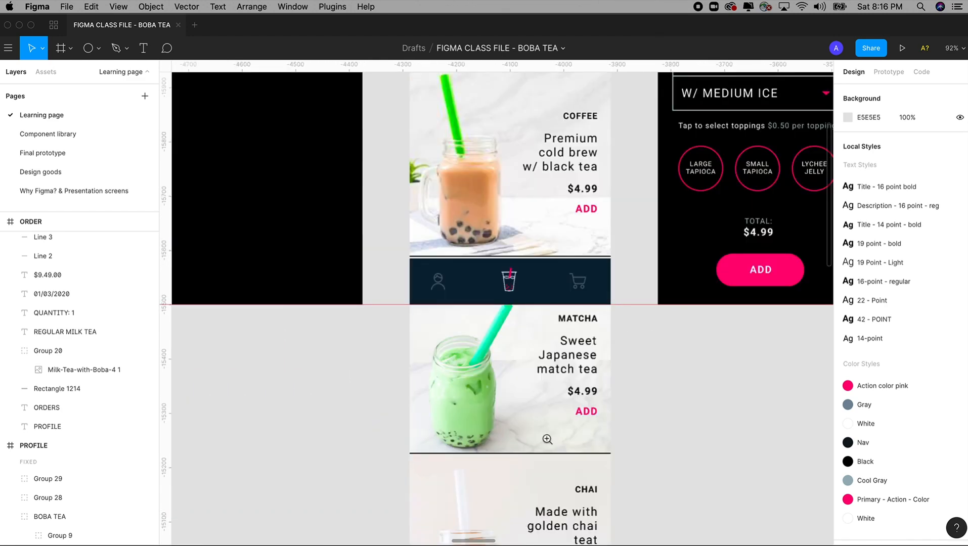
left_click(438, 286)
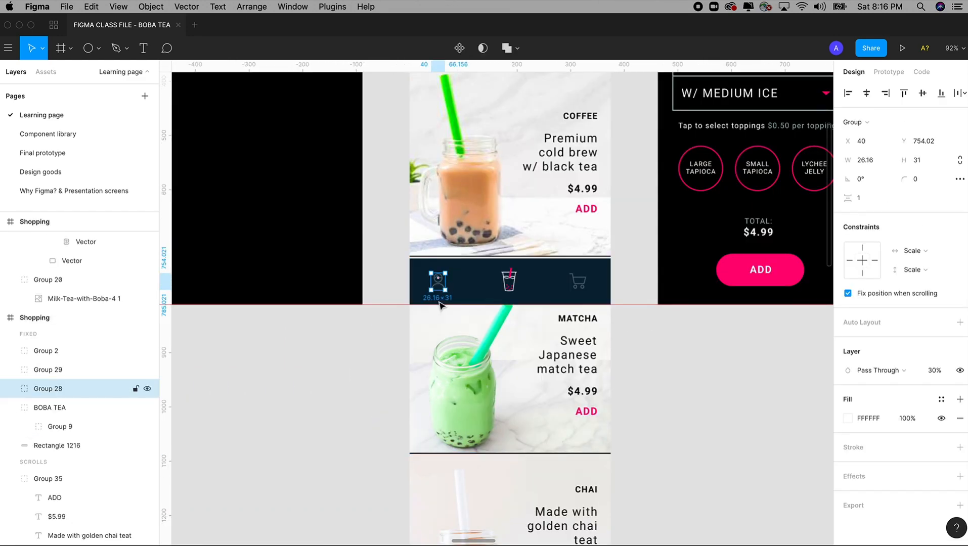
key("plus")
key("plus")
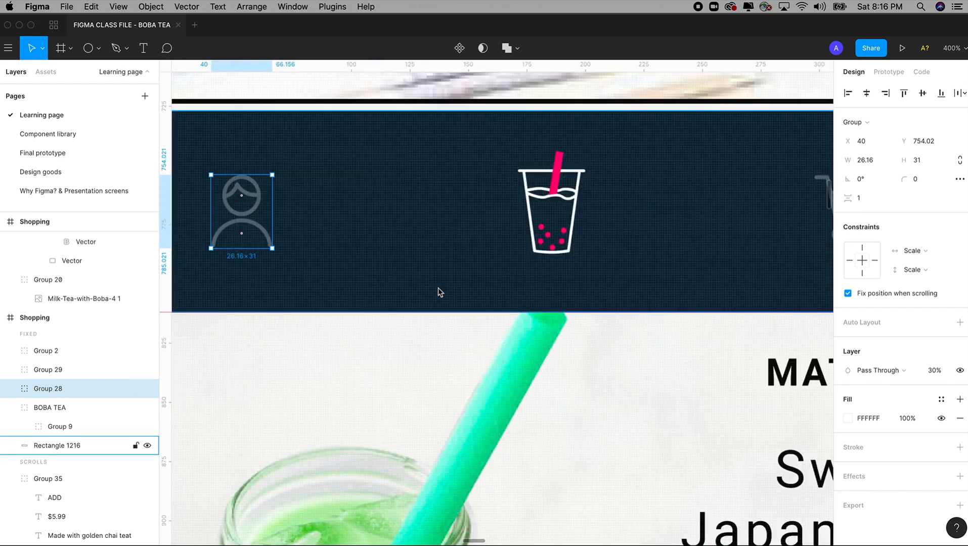
key("minus")
key("minus")
key("minus")
key("minus")
key("minus")
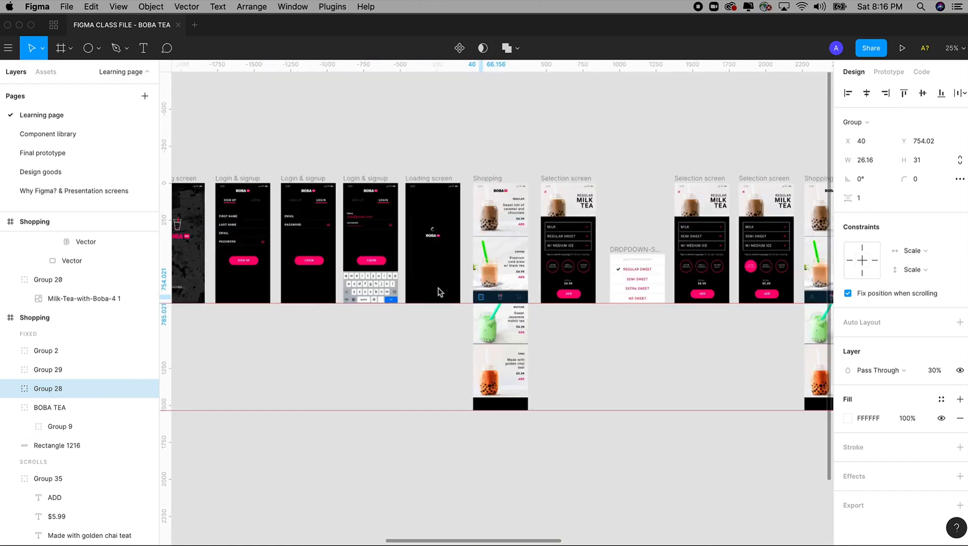
left_click_drag(554, 283, 311, 292)
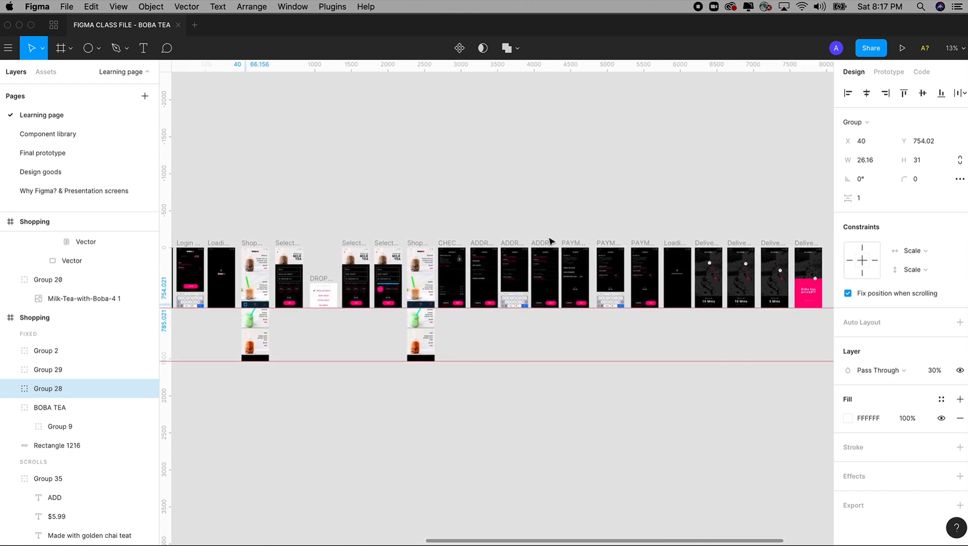
Link the profile icon to the PROFILE screen: On Tap, Navigate To, Instant
left_click(888, 74)
left_click_drag(734, 342, 678, 344)
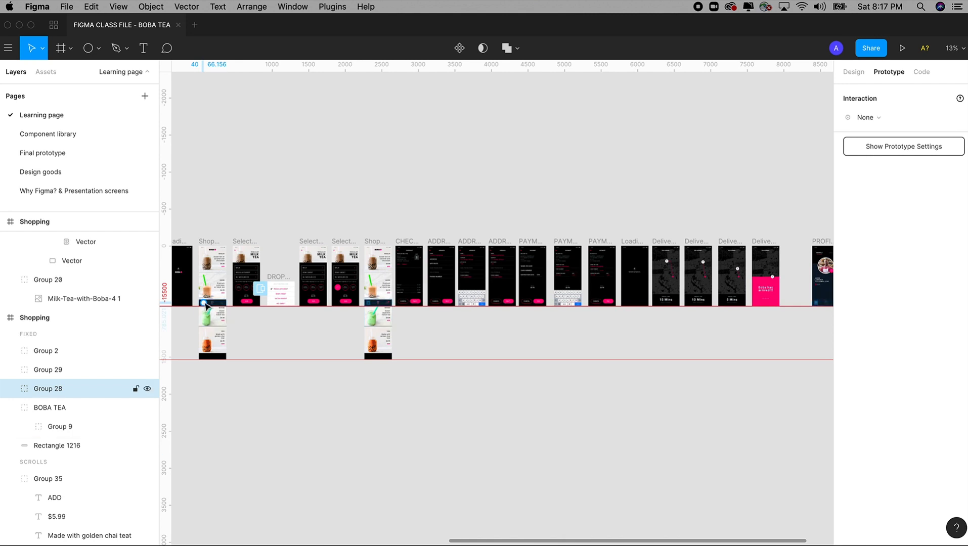
left_click_drag(206, 306, 822, 268)
scroll(733, 339, "right", 5)
scroll(703, 380, "up", 5)
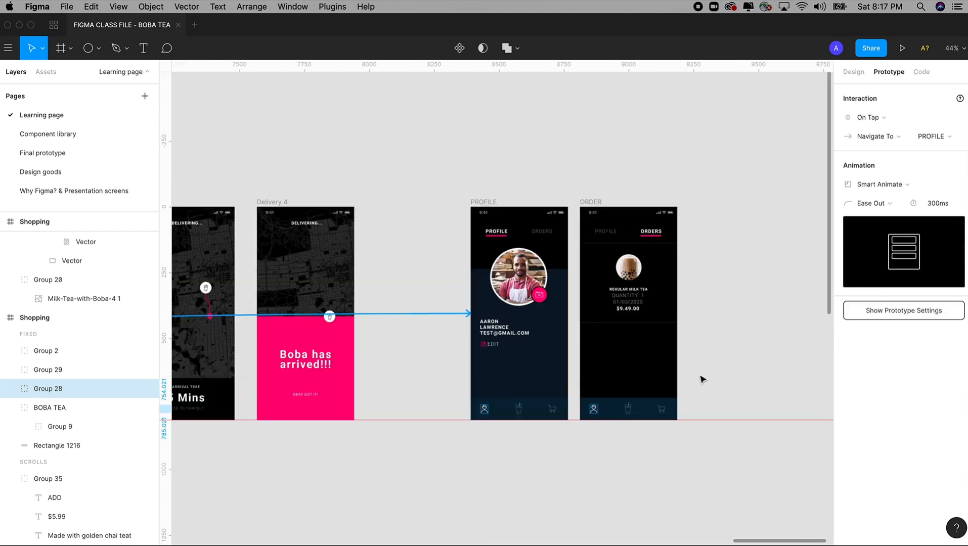
scroll(702, 380, "down", 2)
left_click(881, 117)
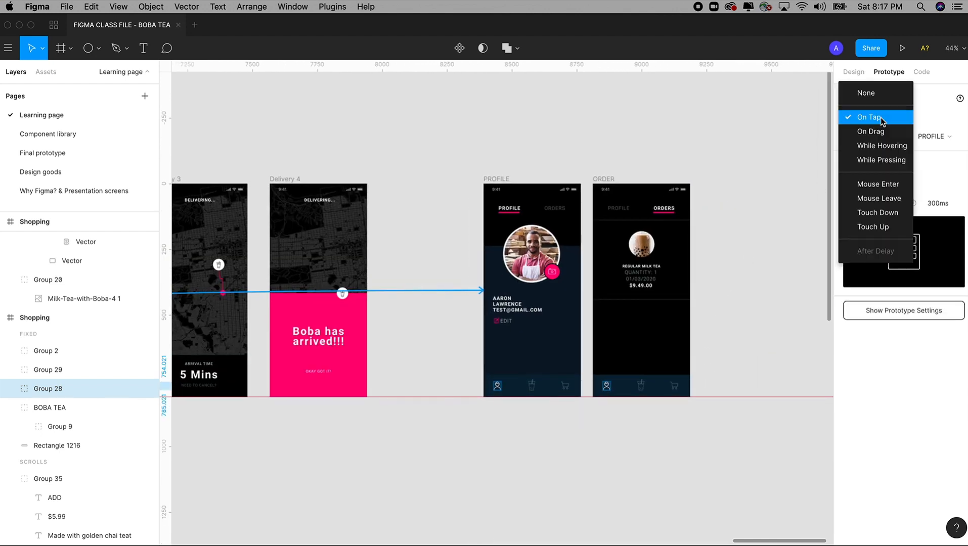
left_click(881, 117)
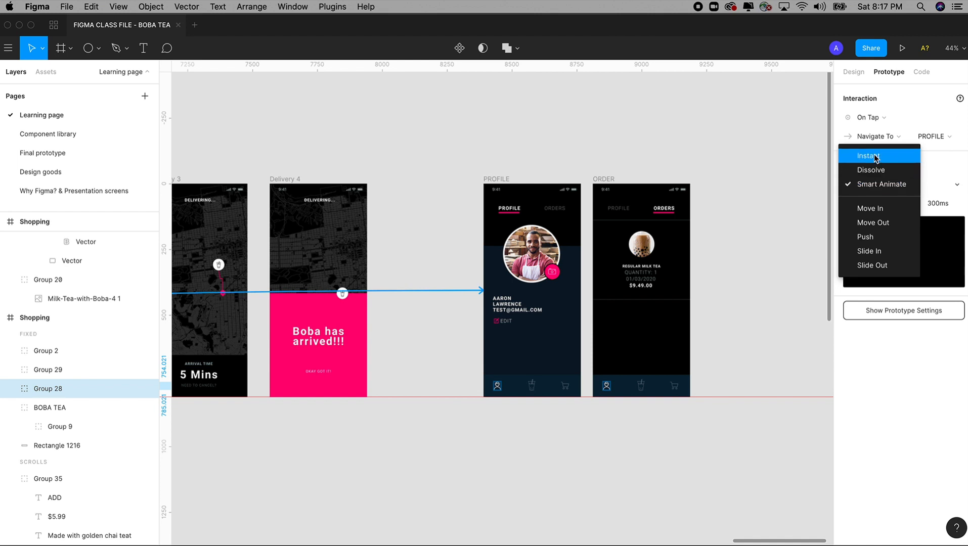
left_click(875, 157)
left_click(581, 439)
Select the drink icon in the PROFILE screen's navigation bar
left_click(532, 388)
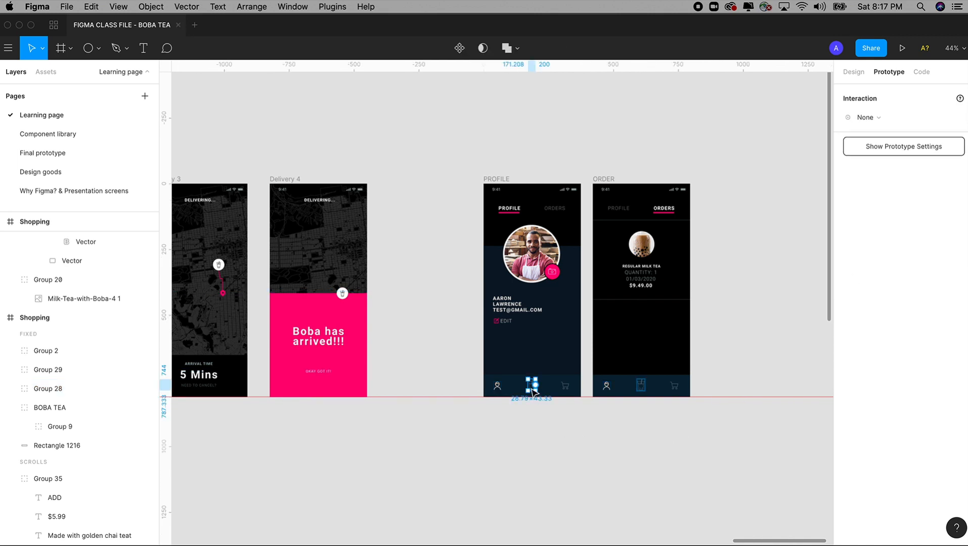
left_click_drag(459, 318, 580, 418)
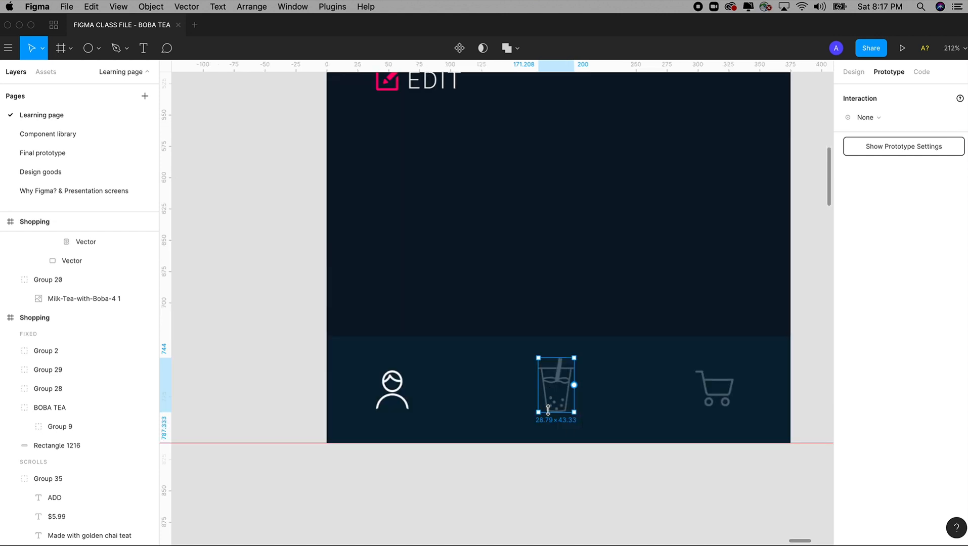
key("minus")
key("minus")
key("minus")
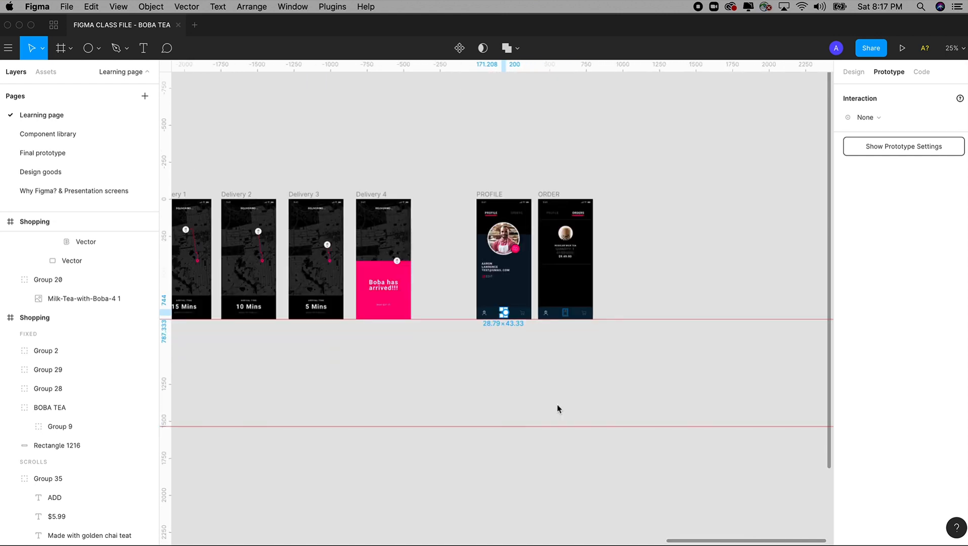
scroll(708, 304, "down", 5)
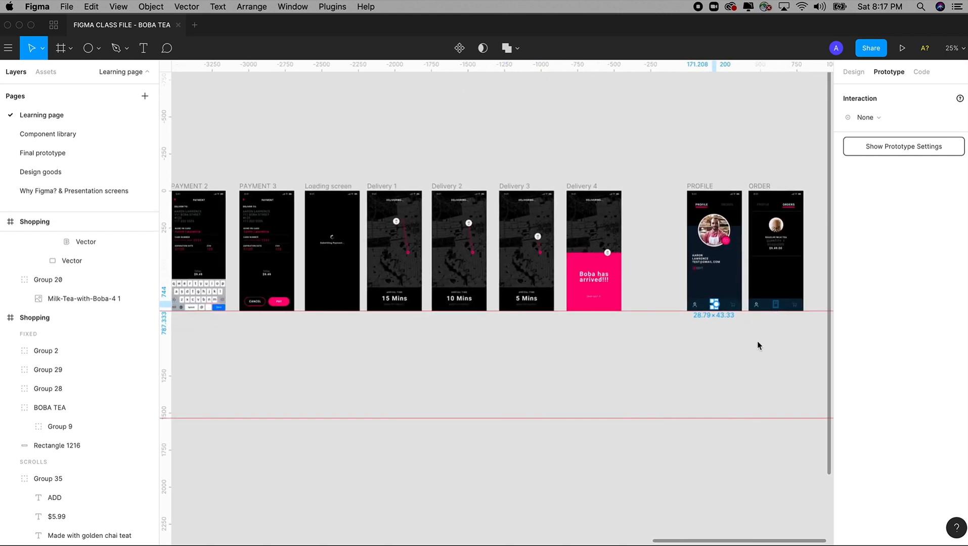
left_click_drag(758, 342, 868, 325)
Link the PROFILE drink icon back to the Shopping screen with On Tap and Instant
left_click_drag(723, 286, 334, 269)
scroll(333, 274, "up", 5)
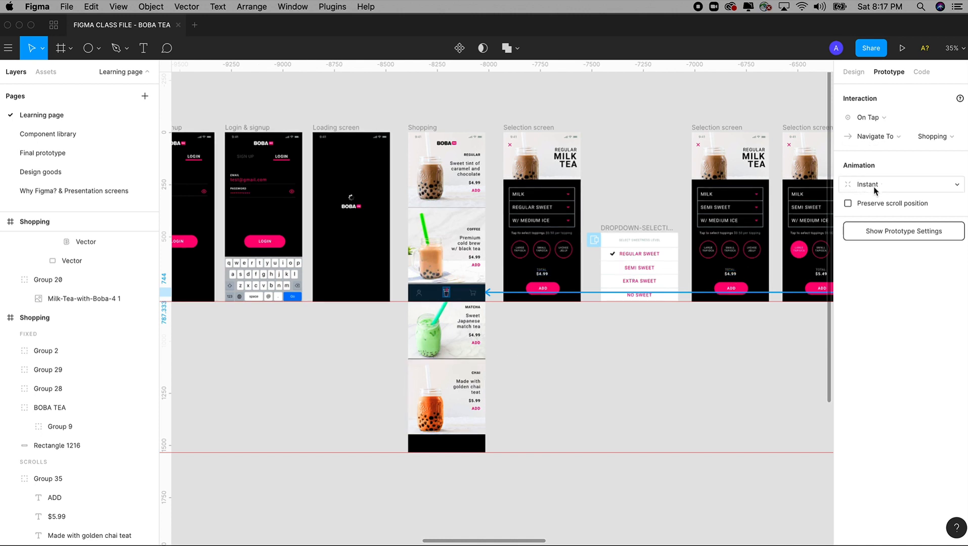
left_click(880, 115)
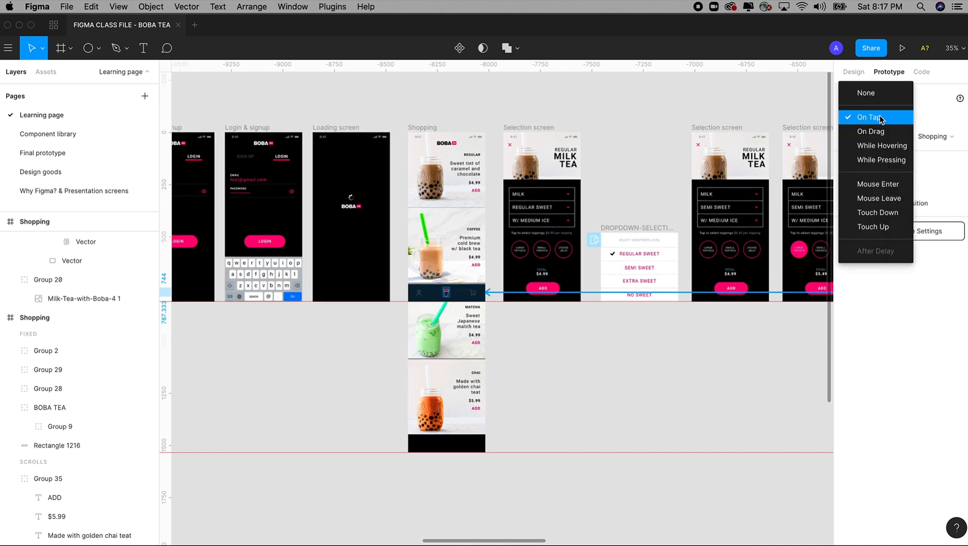
left_click(880, 115)
left_click(869, 184)
left_click(866, 184)
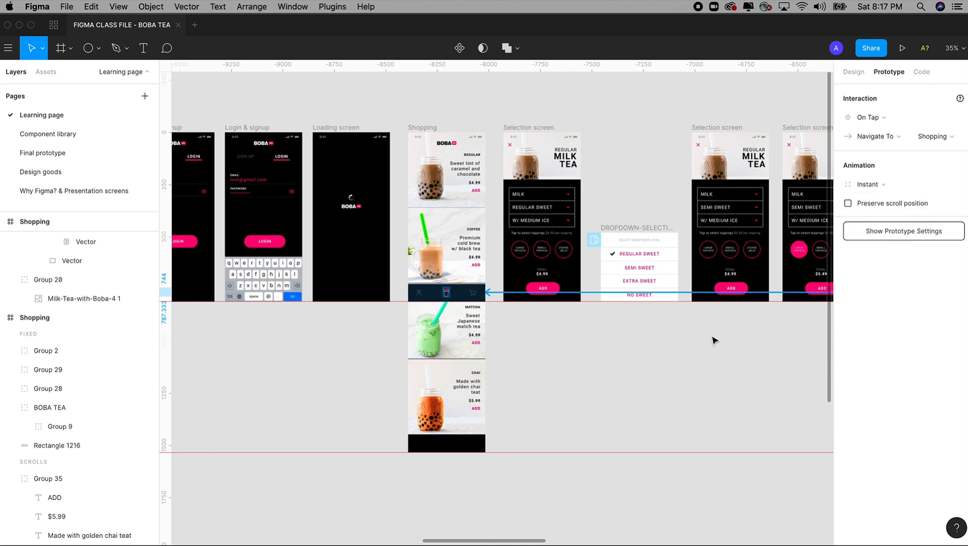
scroll(712, 335, "down", 8)
scroll(693, 304, "right", 3)
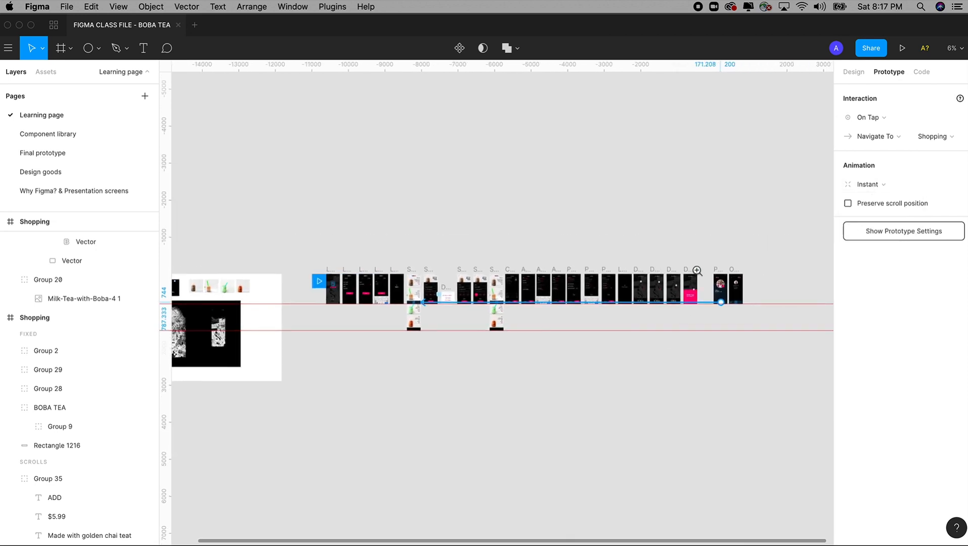
left_click_drag(698, 271, 750, 331)
Duplicate the ORDERS label down to just above PROFILE's navigation bar
scroll(638, 402, "up", 1)
left_click(689, 319)
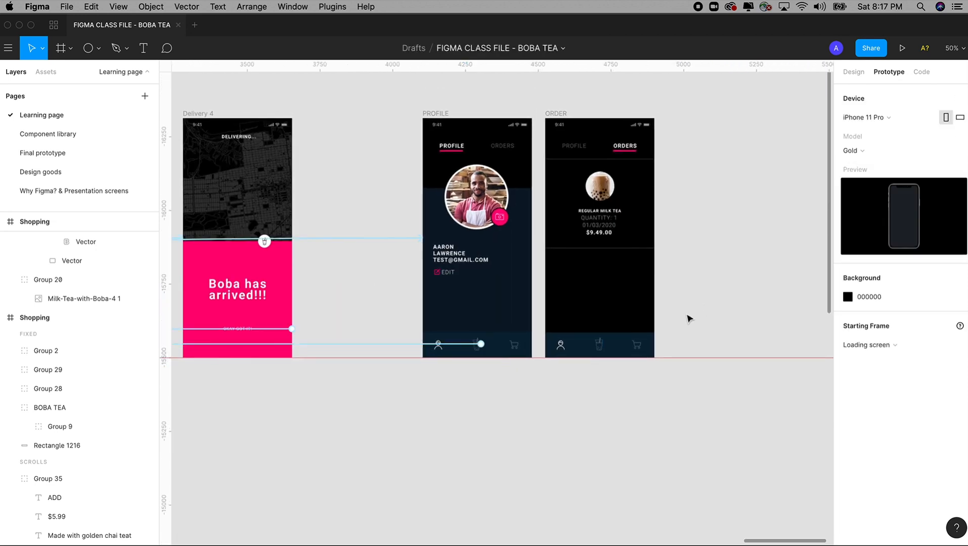
left_click_drag(389, 128, 573, 393)
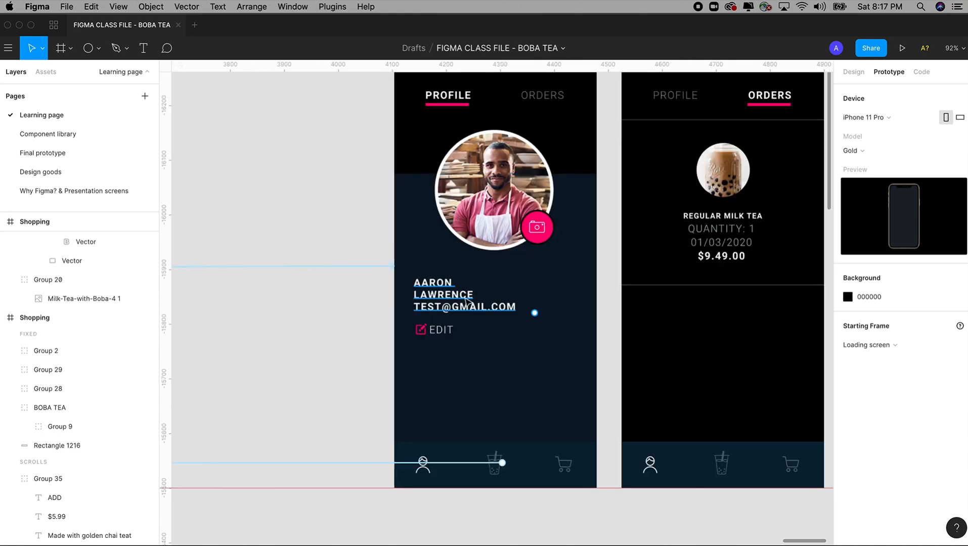
left_click(444, 334)
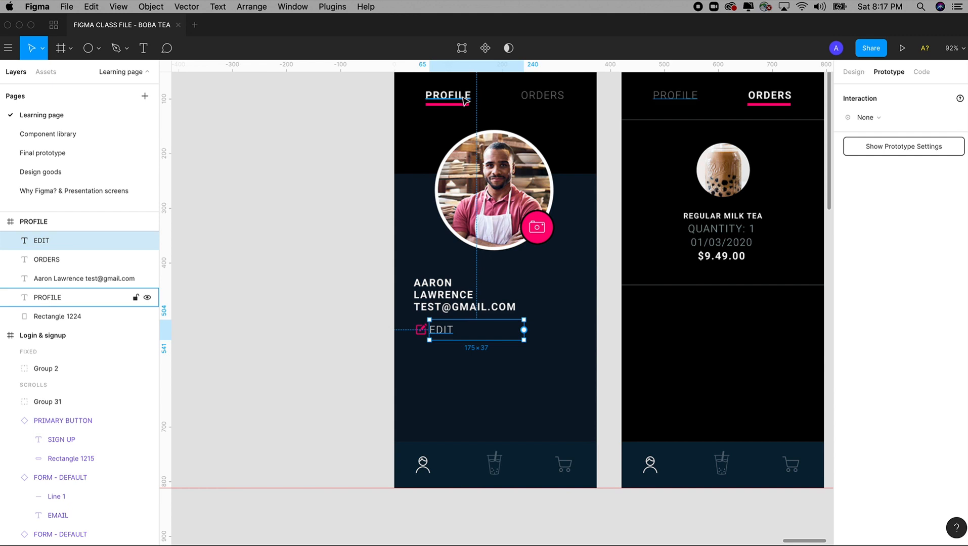
left_click(557, 97)
left_click_drag(558, 97, 513, 424)
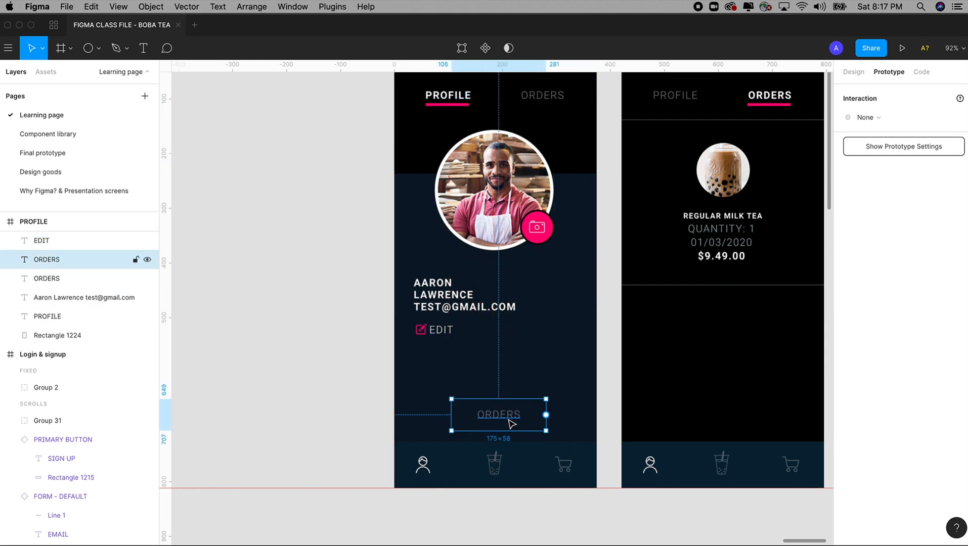
left_click(854, 74)
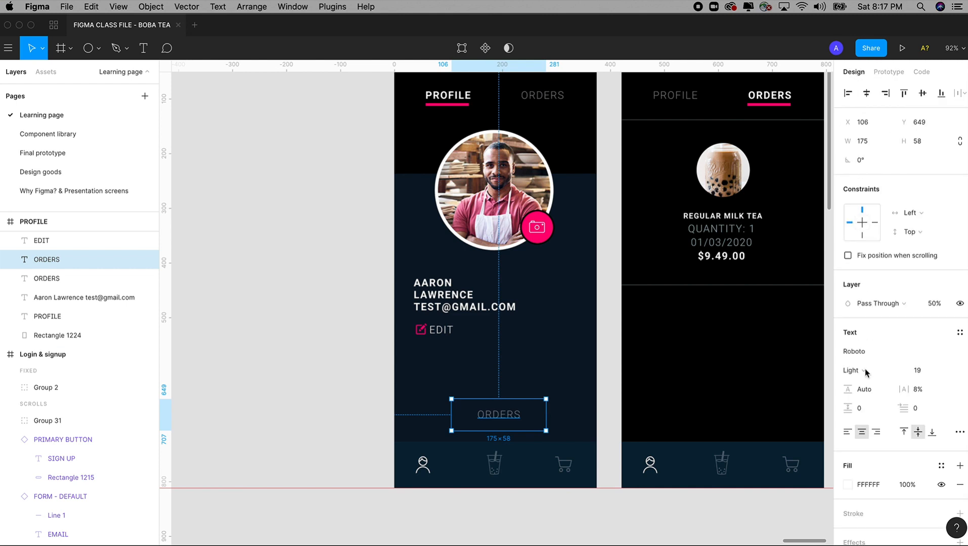
Give the copied label the 16-point regular style, 100% opacity and the pink Primary Action colour
left_click(956, 334)
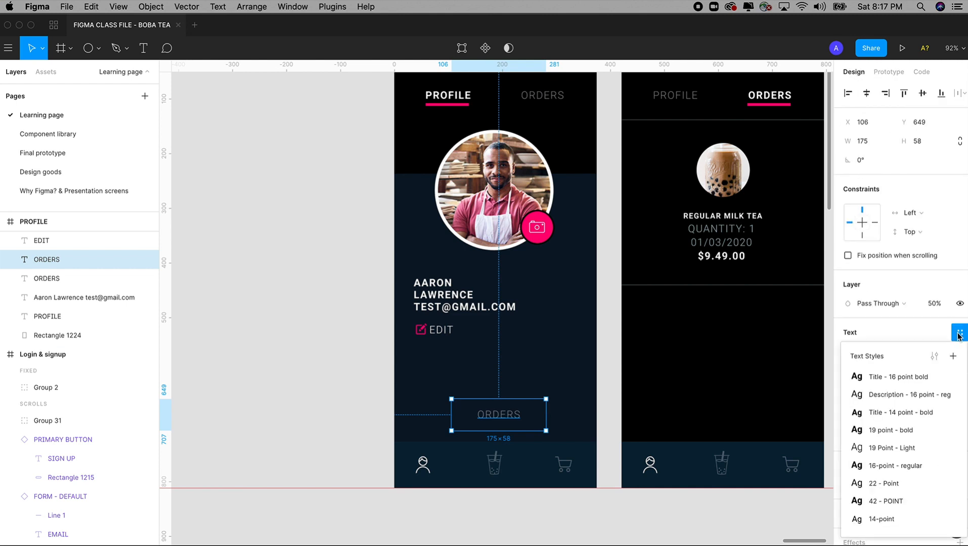
left_click(890, 468)
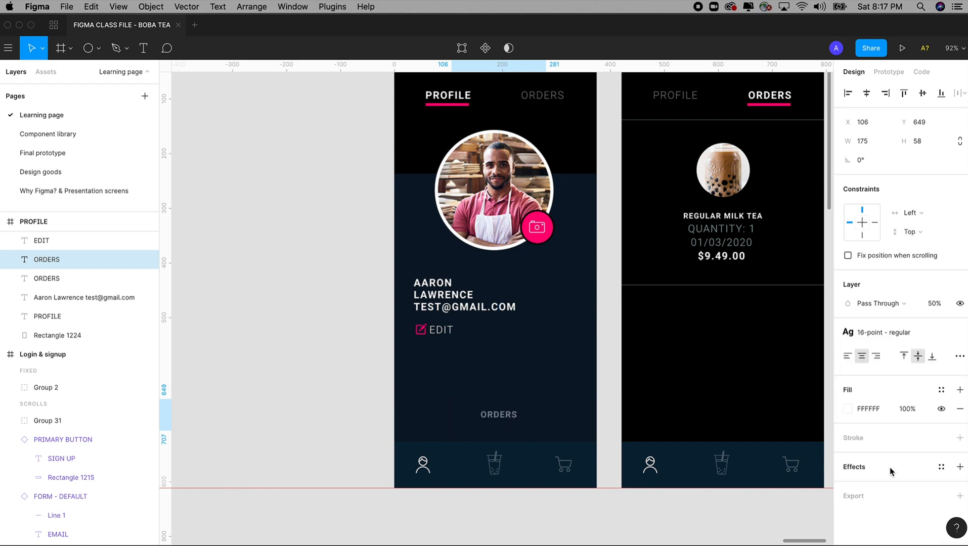
left_click(937, 303)
type("100")
key("Tab")
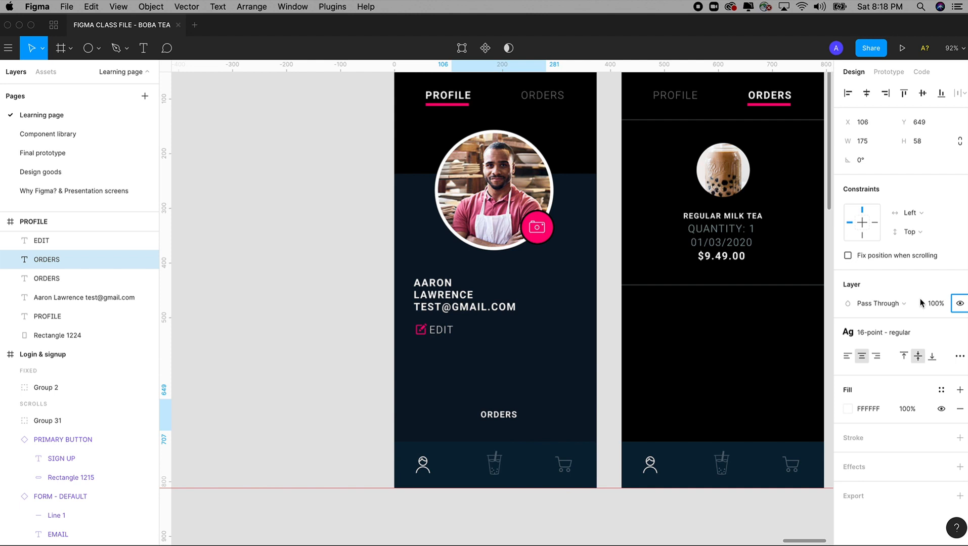
left_click(942, 390)
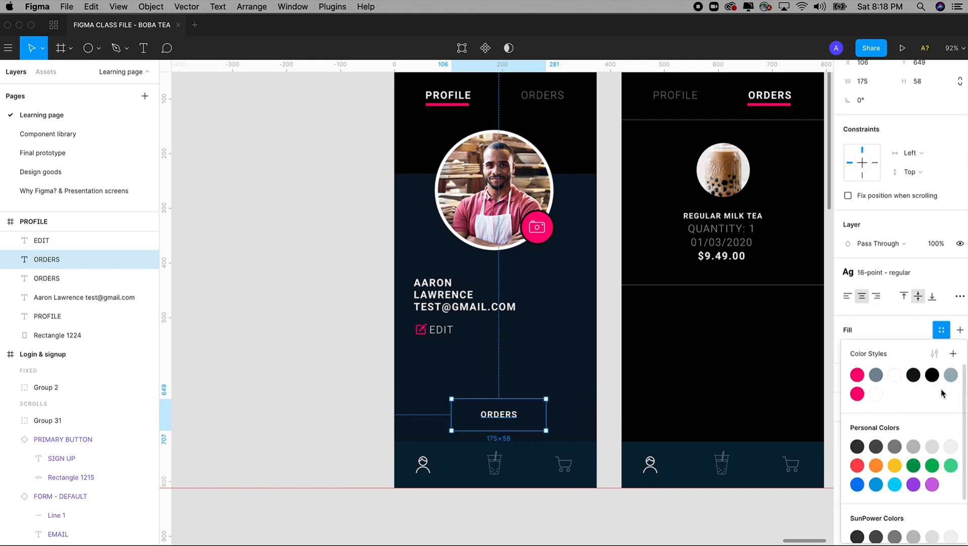
left_click(858, 393)
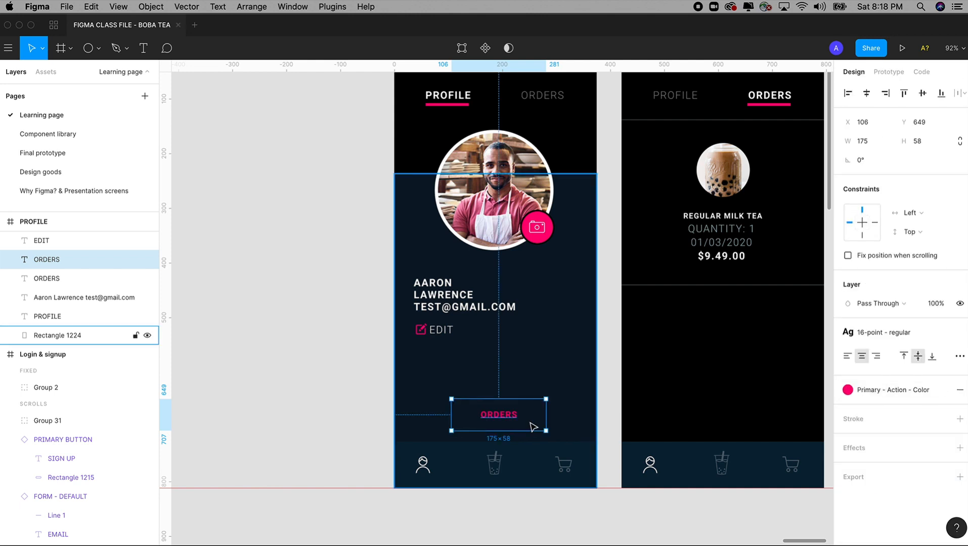
Change the label's text to LOGOUT
double_click(496, 414)
type("LOGOUT")
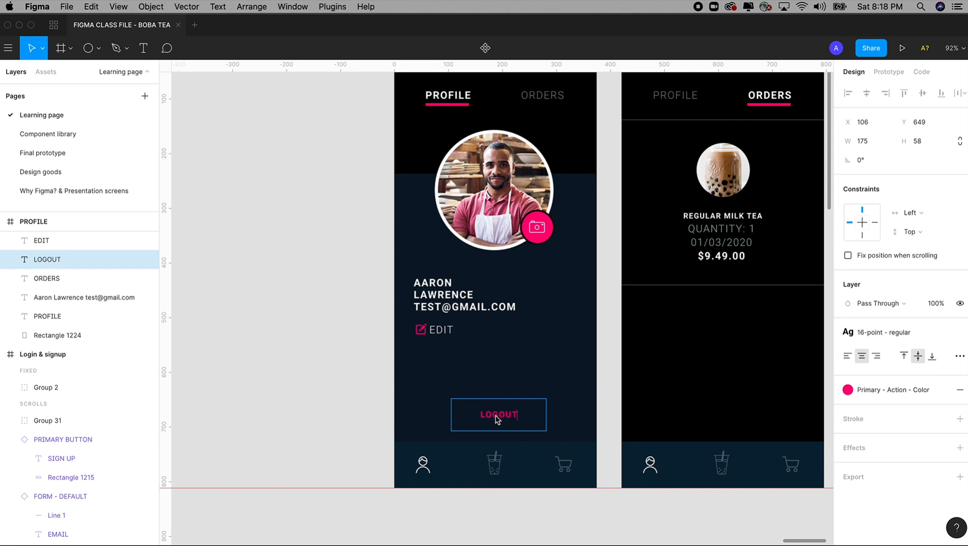
key("Escape")
key("minus")
key("minus")
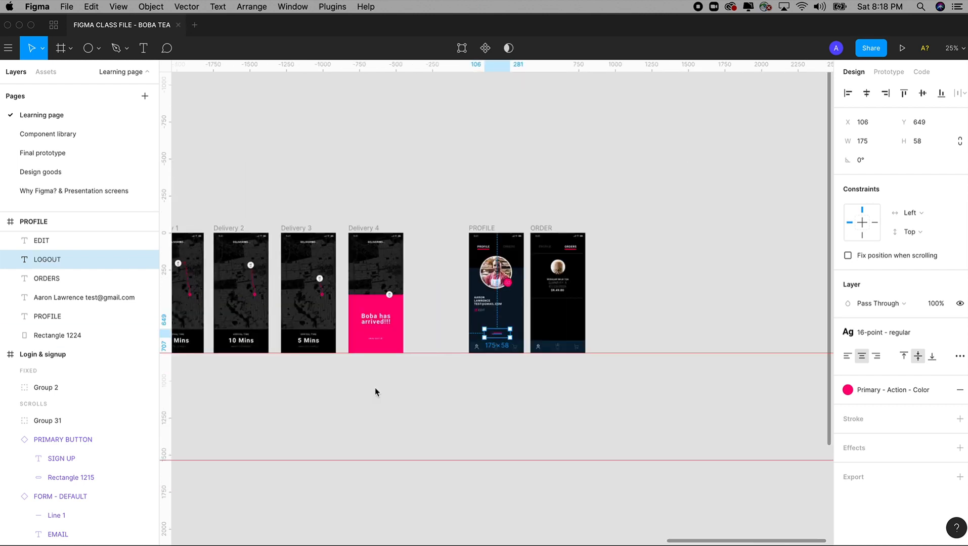
Link the LOGOUT label to the Login & signup screen
left_click(889, 72)
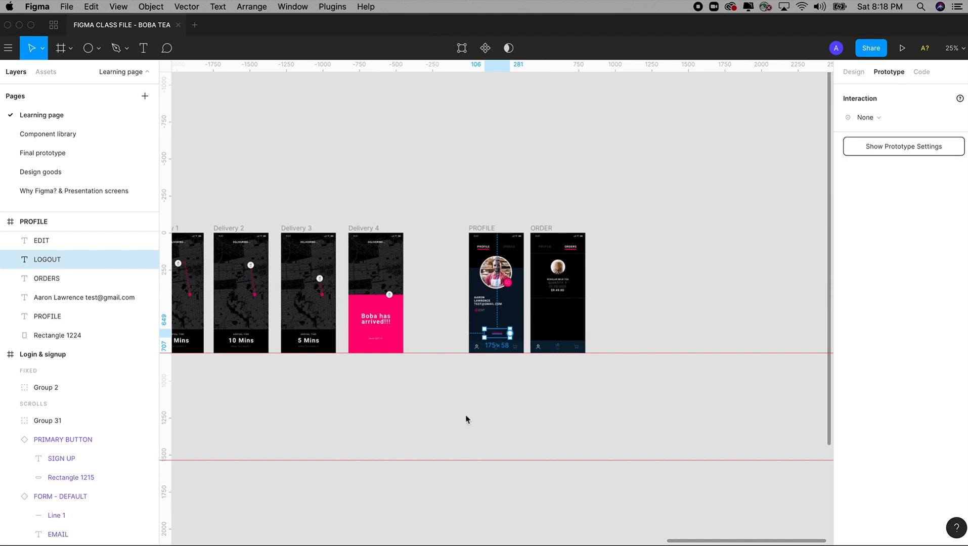
key("minus")
left_click_drag(471, 415, 709, 390)
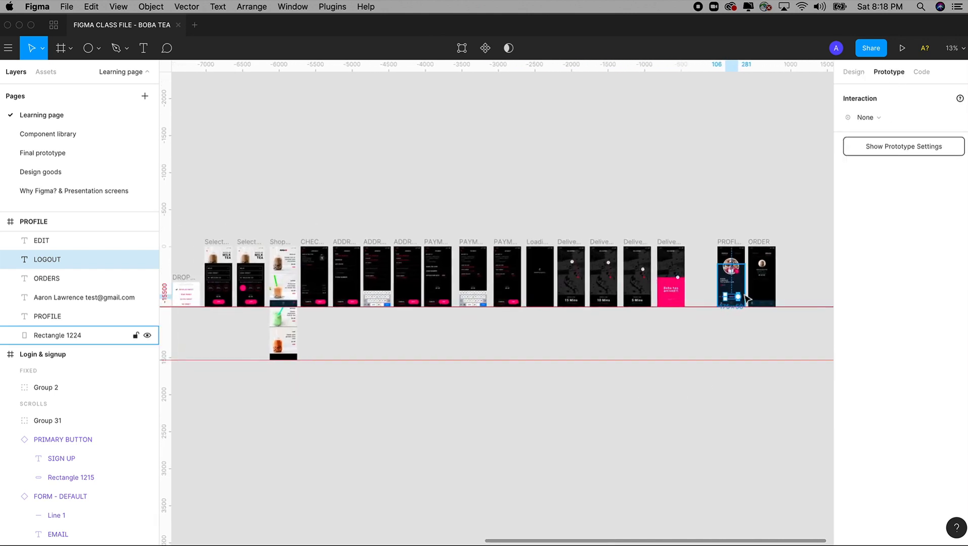
left_click_drag(740, 299, 523, 282)
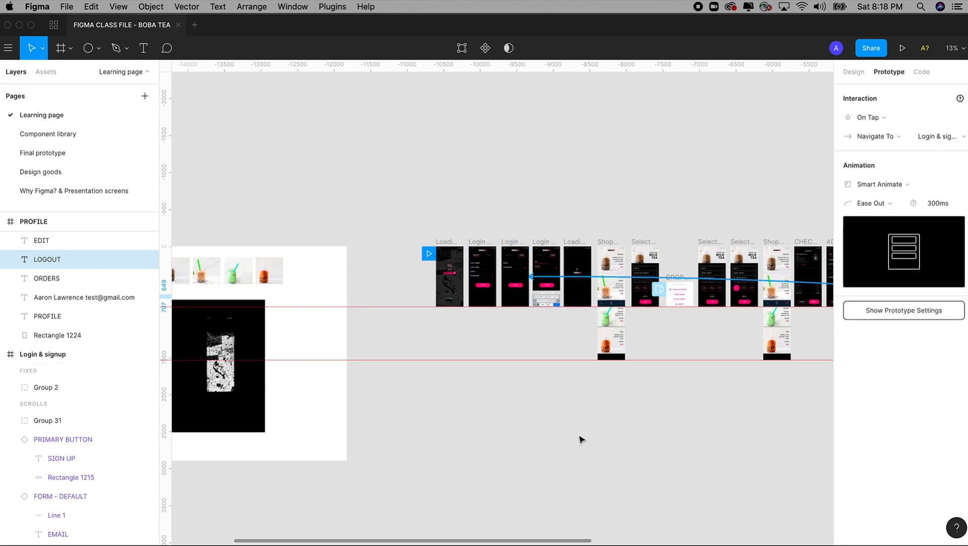
Make the profile screen's ORDERS tab open the ORDER screen, keeping On Tap and Smart Animate
scroll(698, 427, "right", 15)
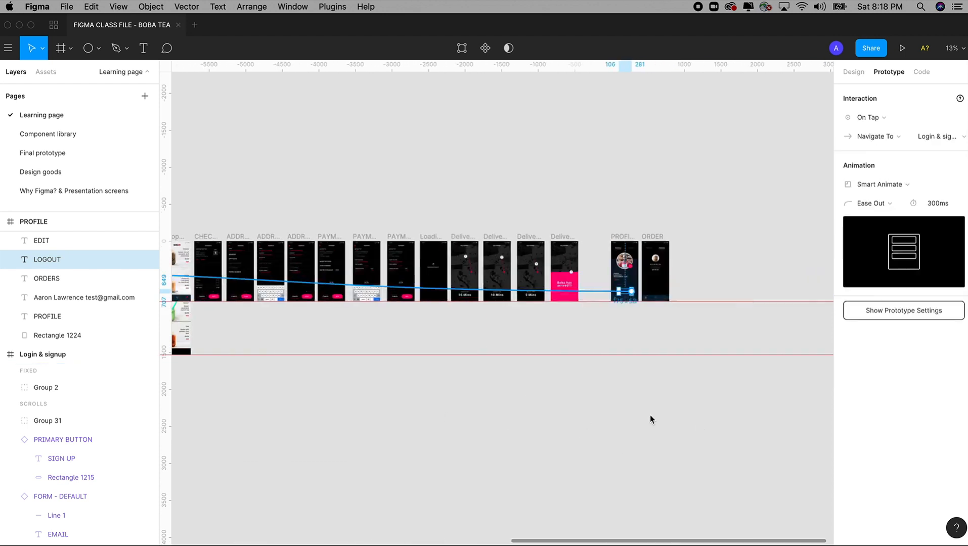
left_click_drag(606, 242, 683, 356)
left_click_drag(406, 137, 645, 433)
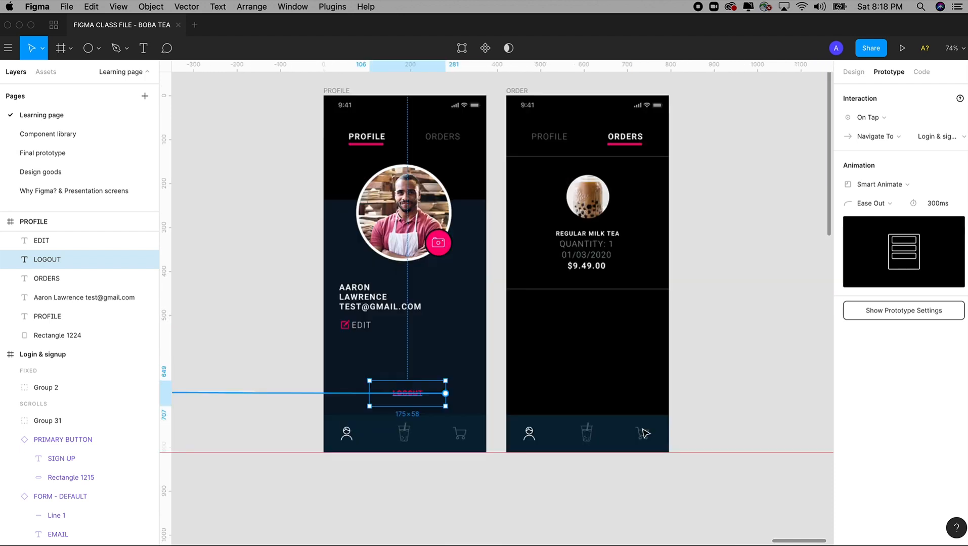
left_click_drag(698, 340, 696, 374)
key("Escape")
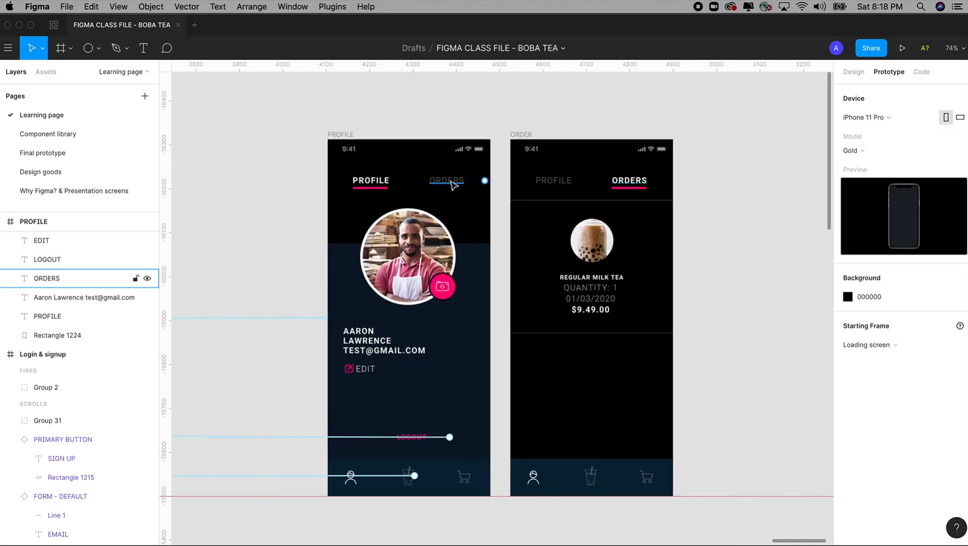
left_click(453, 188)
left_click_drag(485, 181, 593, 189)
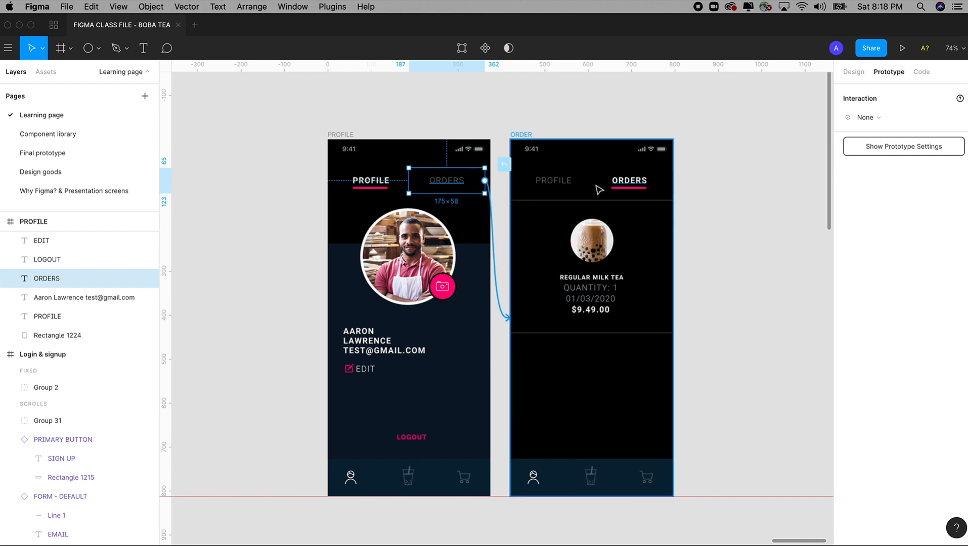
left_click_drag(602, 190, 602, 191)
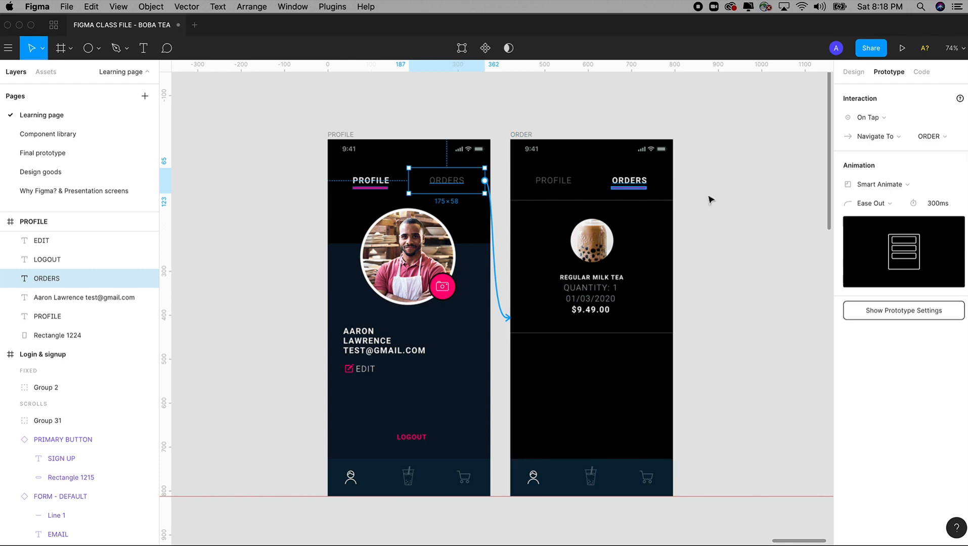
left_click(884, 118)
left_click(884, 118)
left_click(884, 184)
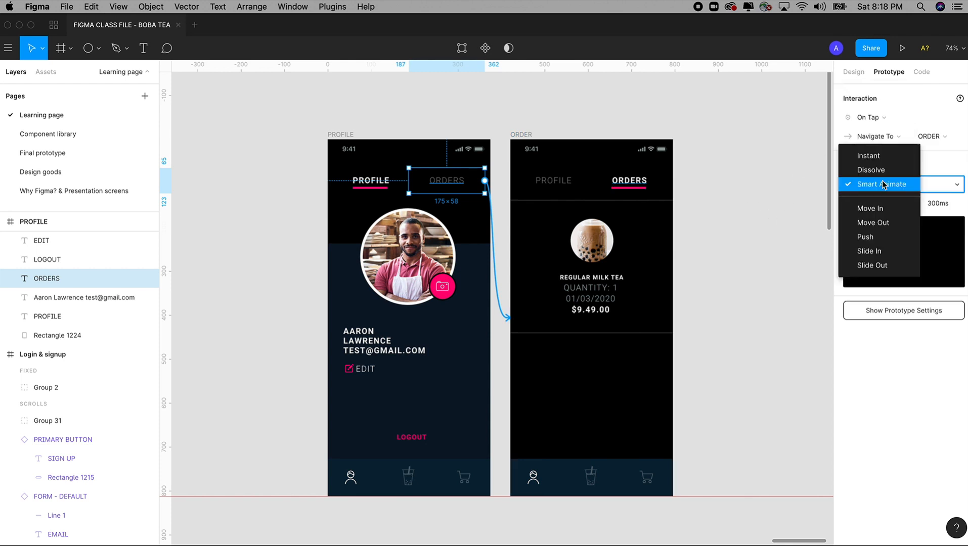
left_click(884, 185)
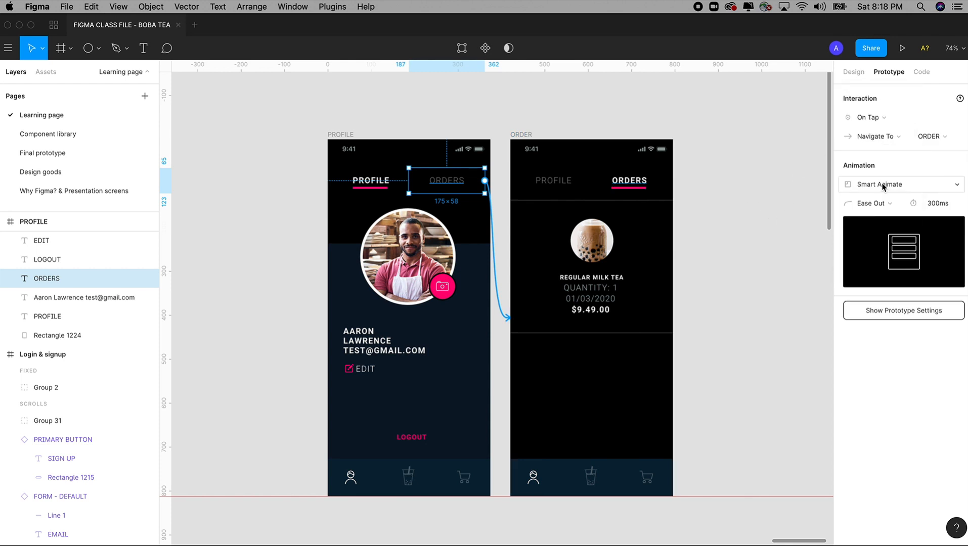
Make the ORDER screen's PROFILE tab open the PROFILE screen
left_click(567, 188)
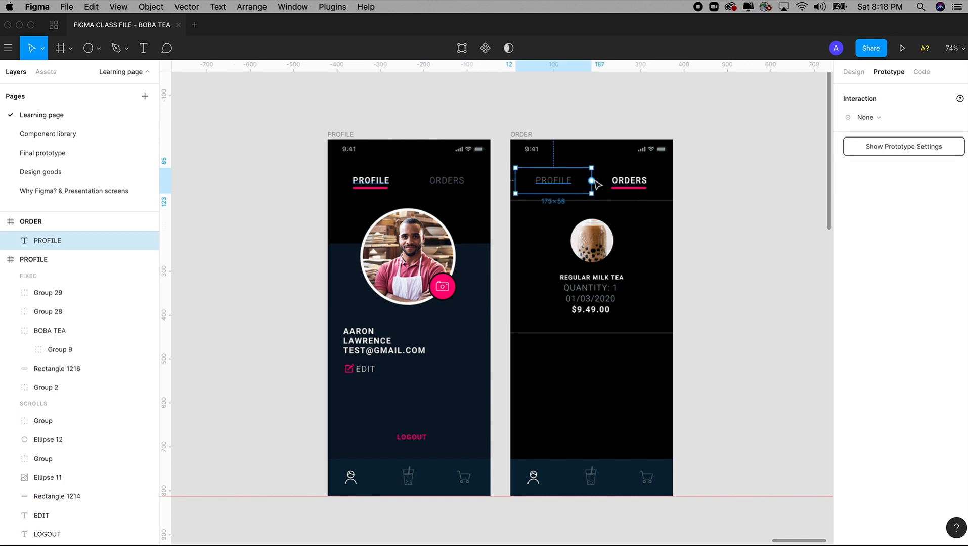
left_click_drag(592, 182, 453, 261)
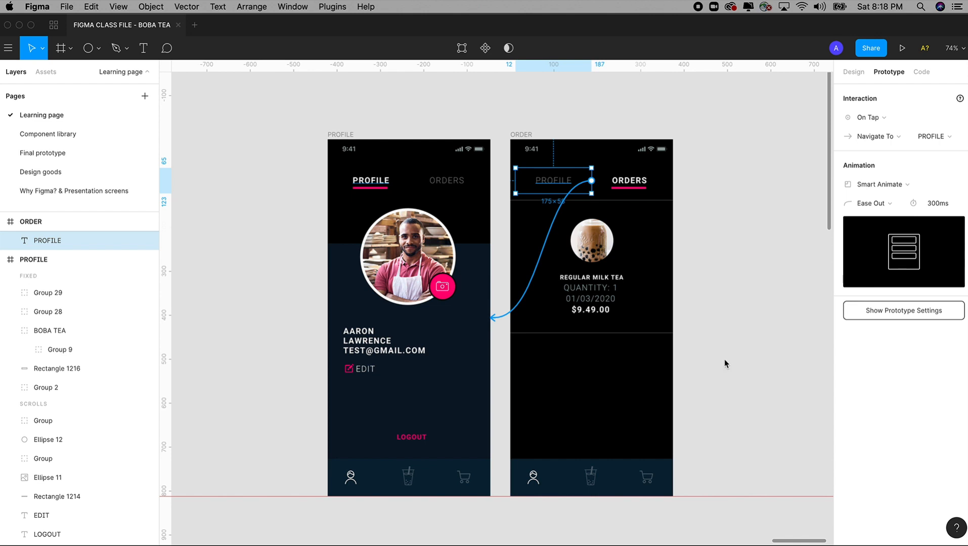
key("minus")
key("minus")
key("minus")
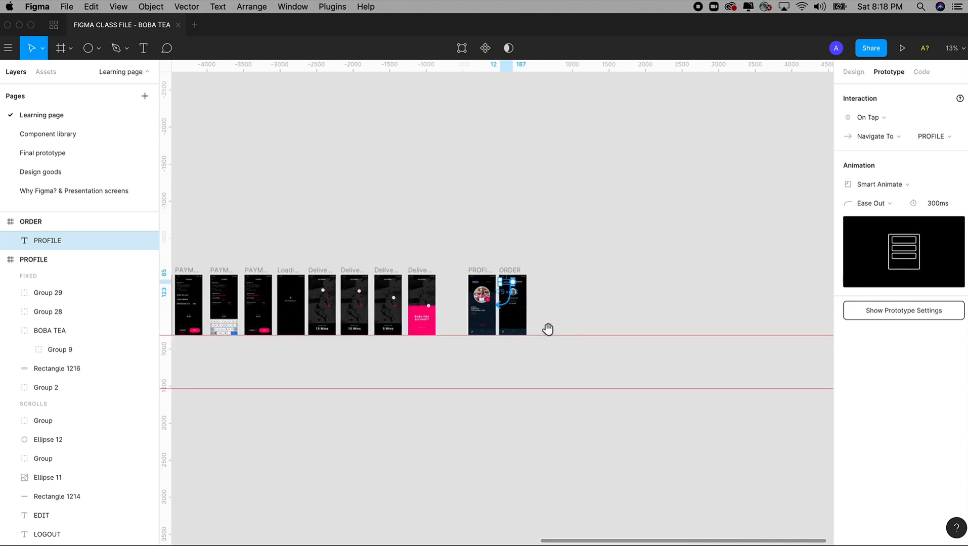
left_click_drag(546, 328, 716, 300)
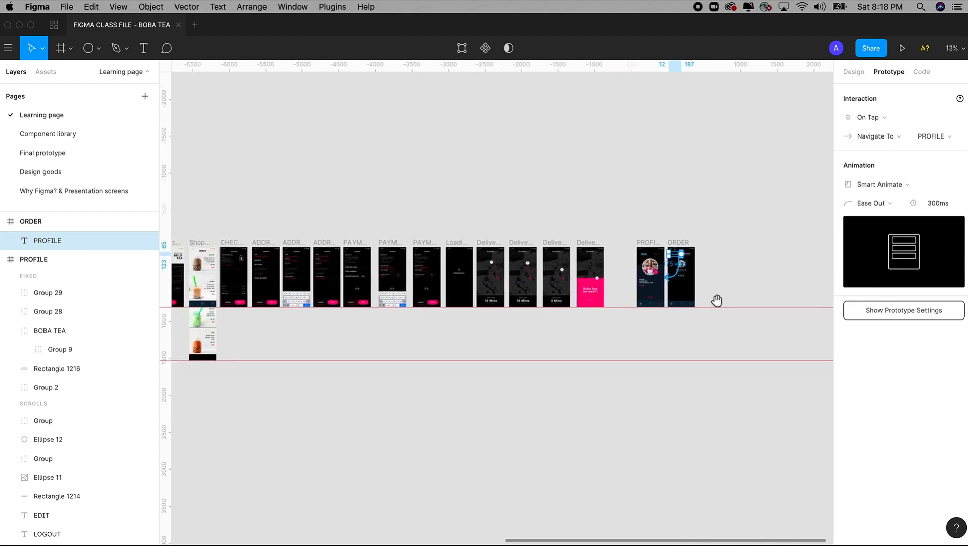
Present the prototype and switch between the Profile screen and the BOBA drinks menu
left_click(904, 50)
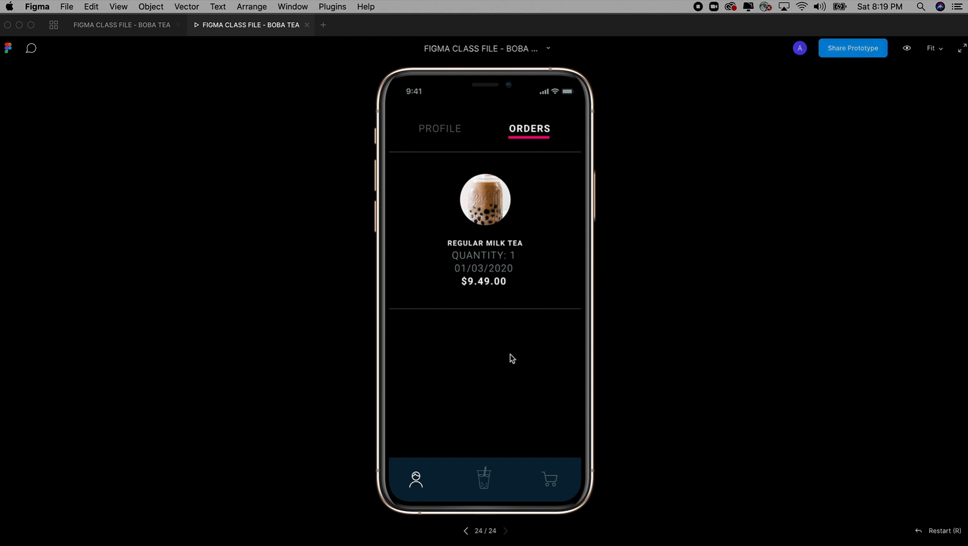
left_click(482, 478)
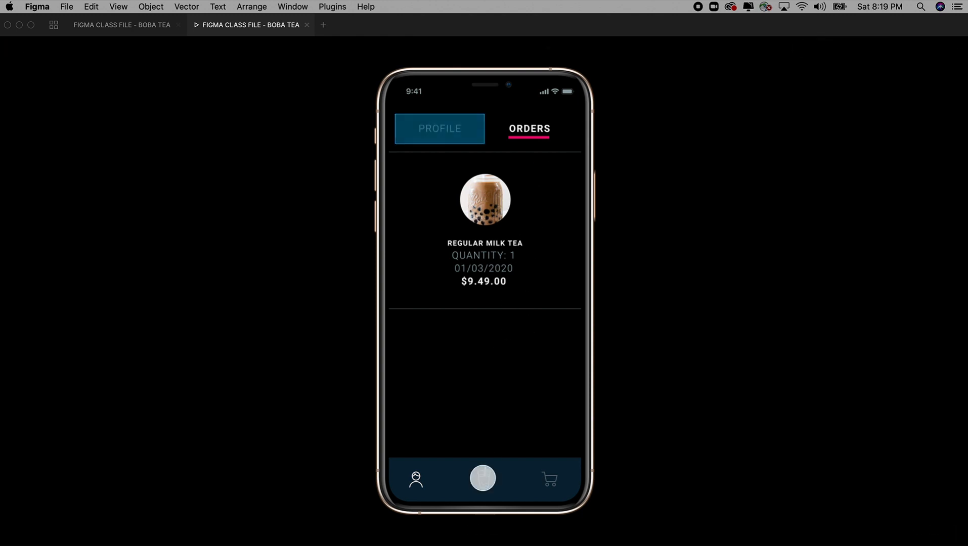
left_click(447, 133)
left_click(490, 480)
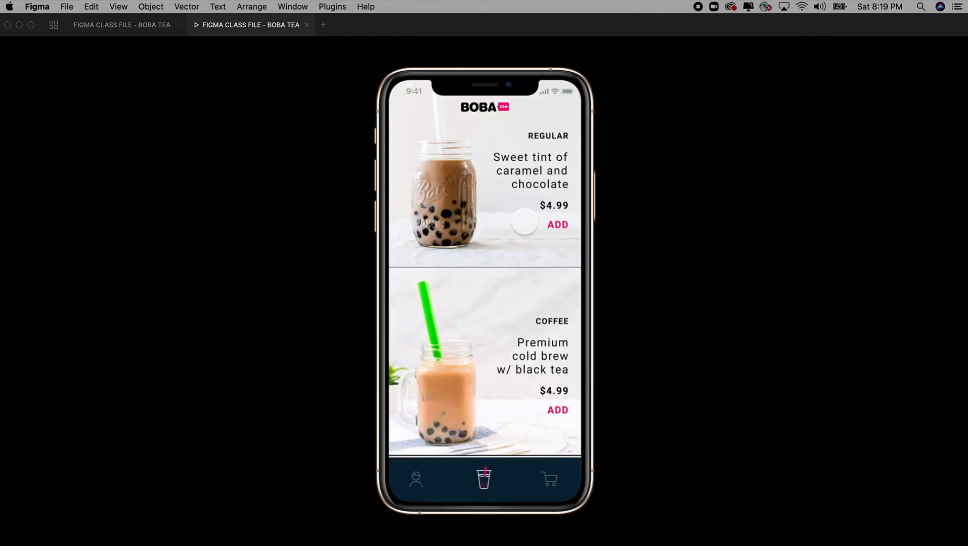
left_click(415, 479)
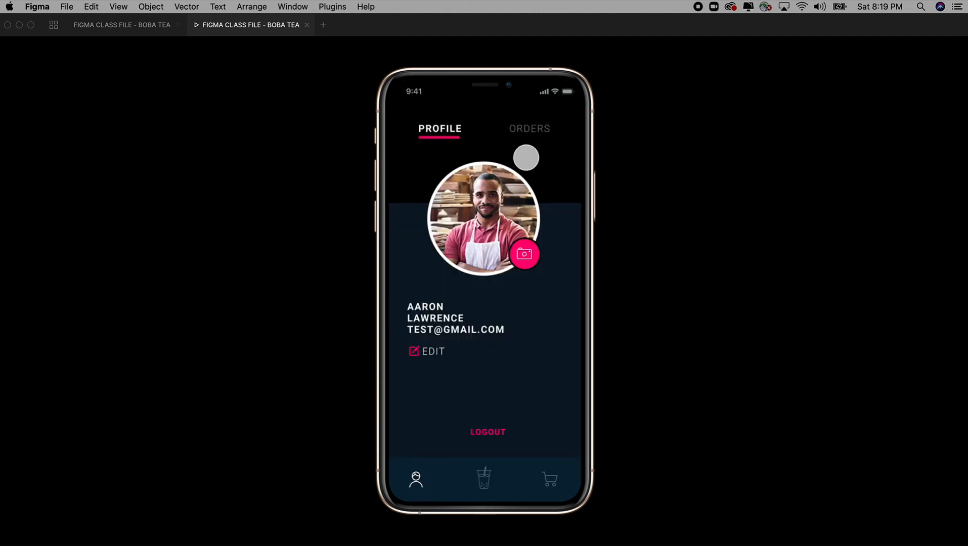
Toggle the Orders and Profile tabs, revisit the menu, then tap LOGOUT to reach login
left_click(531, 129)
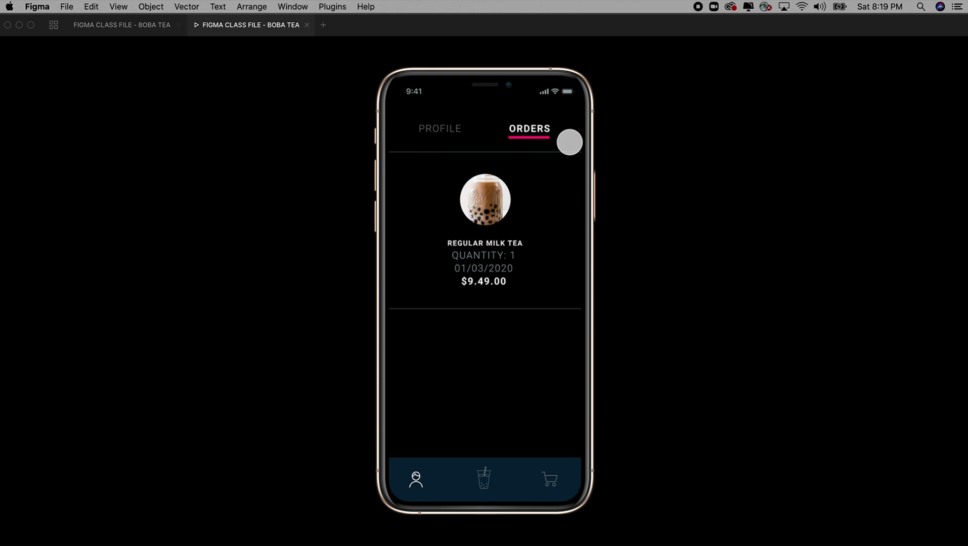
left_click(441, 131)
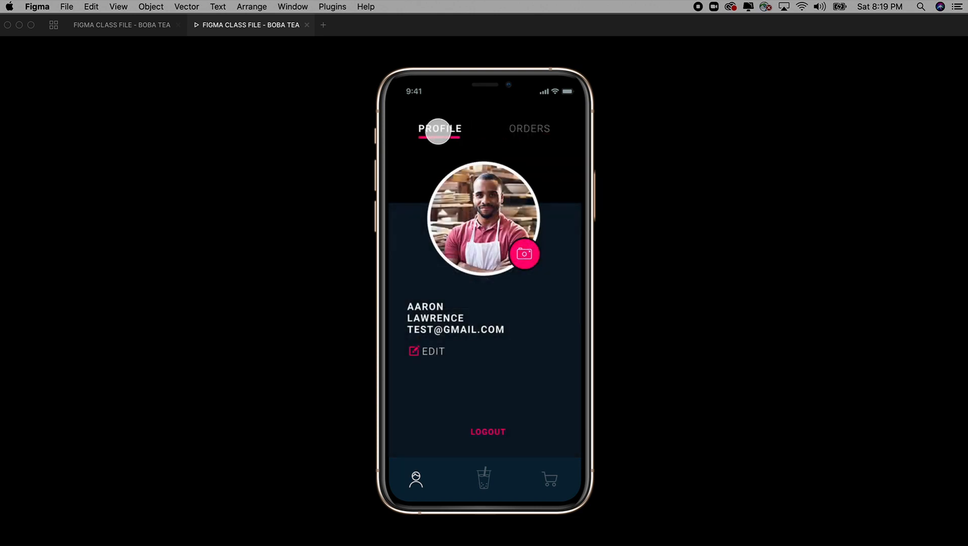
left_click(477, 483)
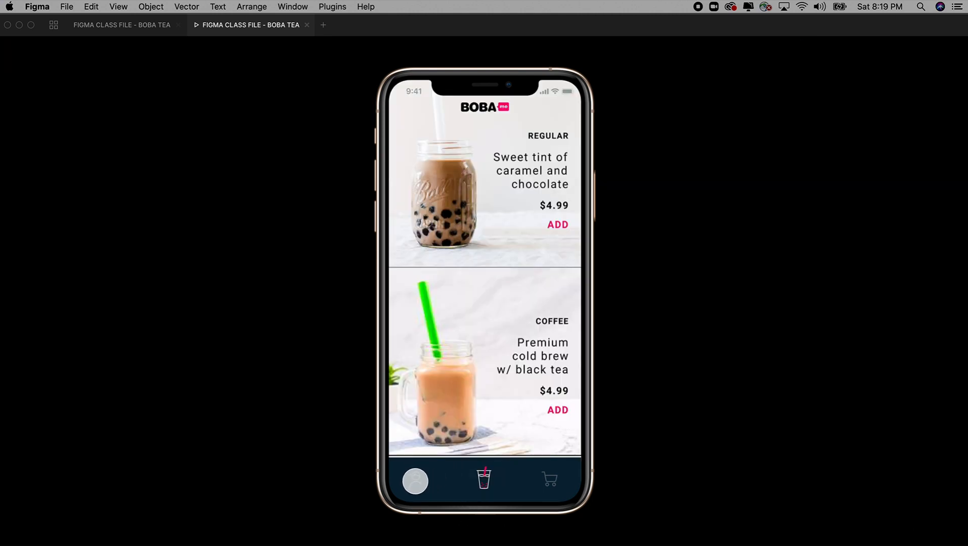
left_click(415, 482)
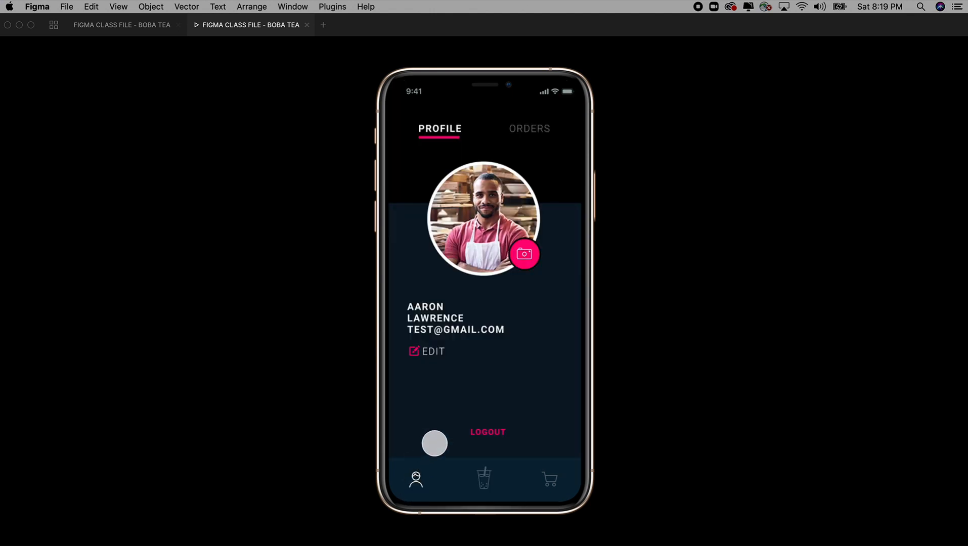
left_click(489, 433)
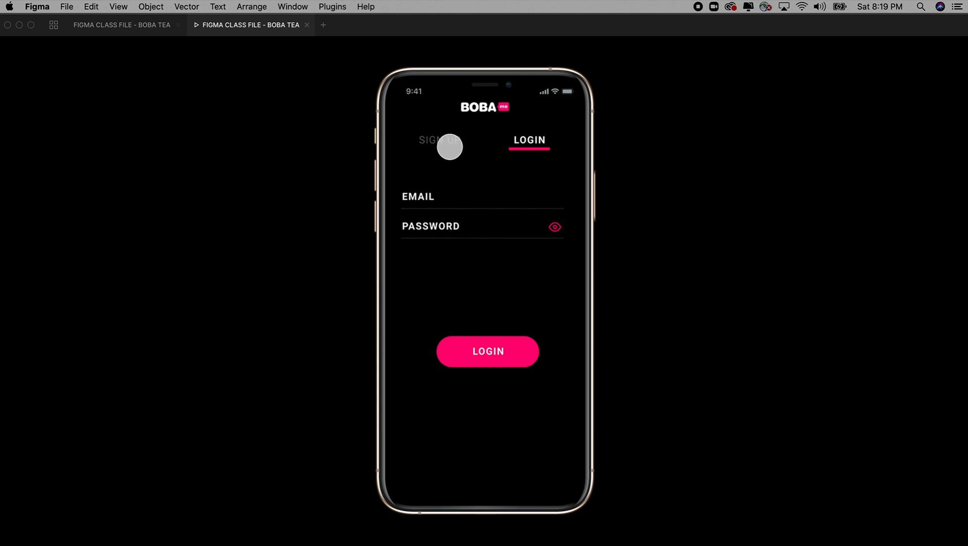
Log in, open Regular Milk Tea, choose Semi Sweet and Large Tapioca, and add it to the cart
left_click(431, 192)
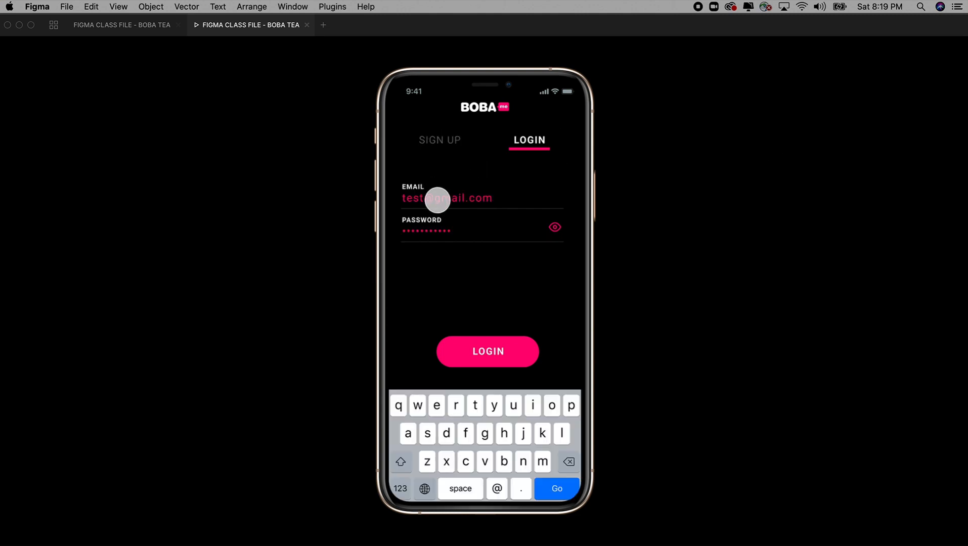
left_click(489, 353)
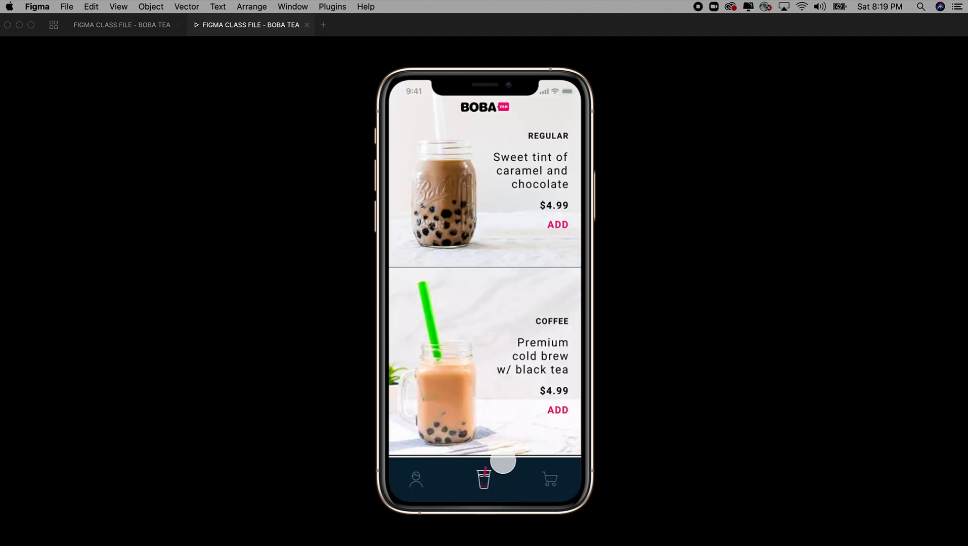
left_click(466, 222)
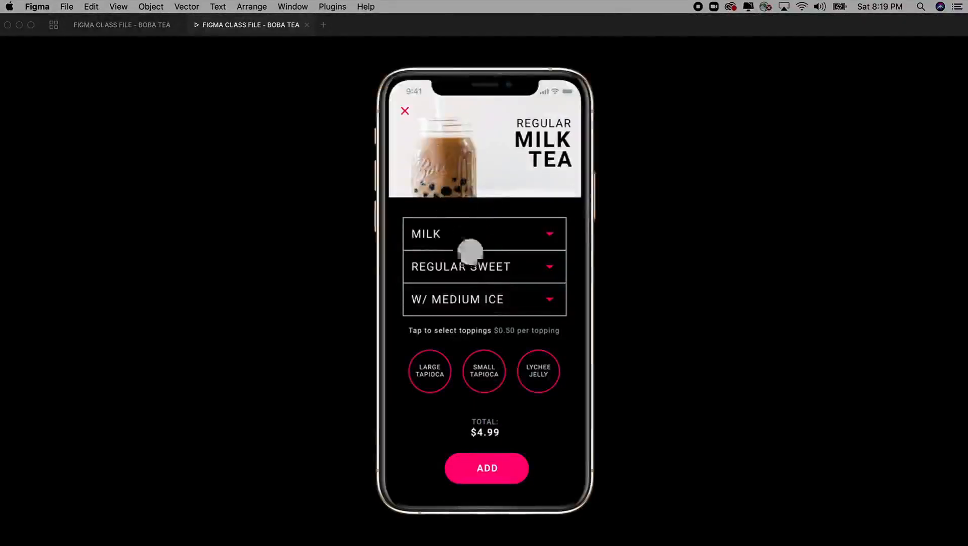
left_click(472, 268)
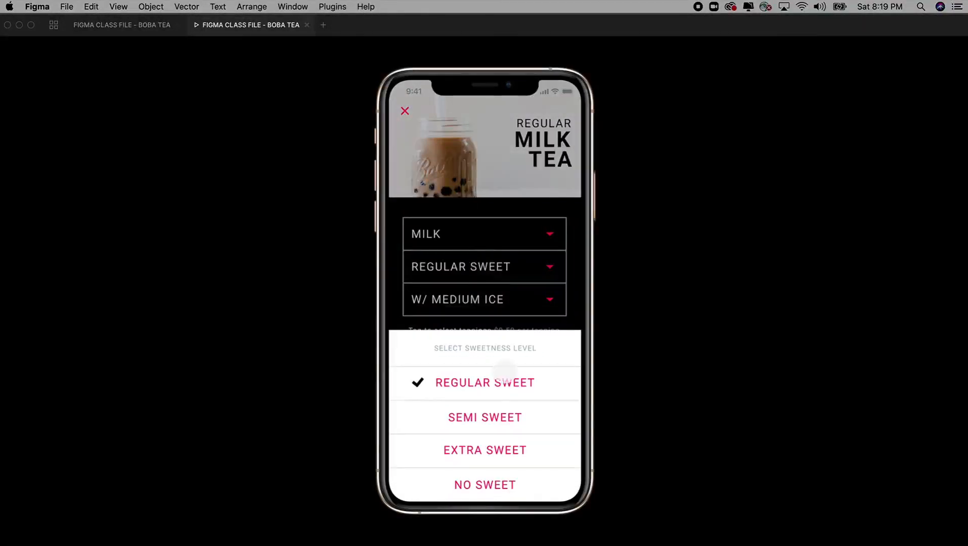
left_click(485, 417)
left_click(439, 371)
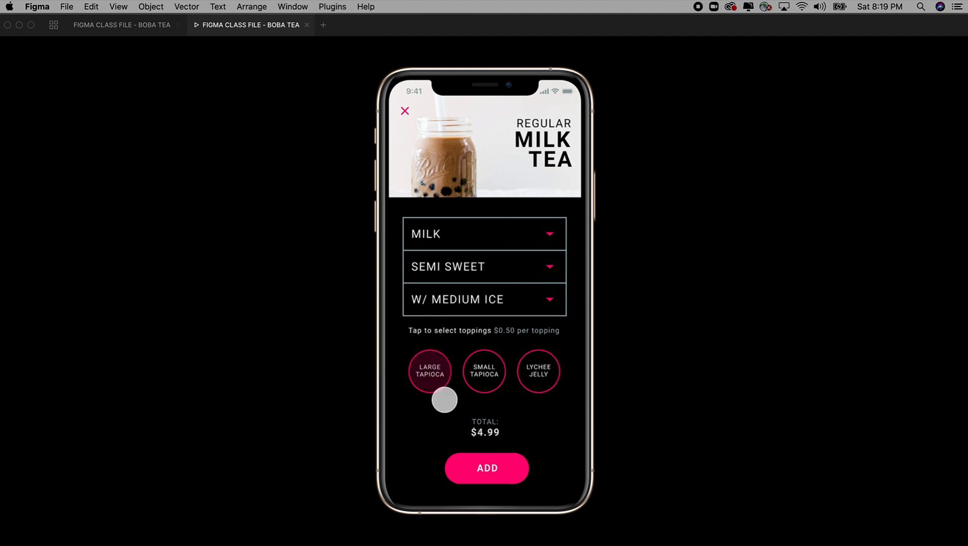
left_click(500, 463)
Check out the cart, fill in the delivery address and card details, and pay
left_click(553, 478)
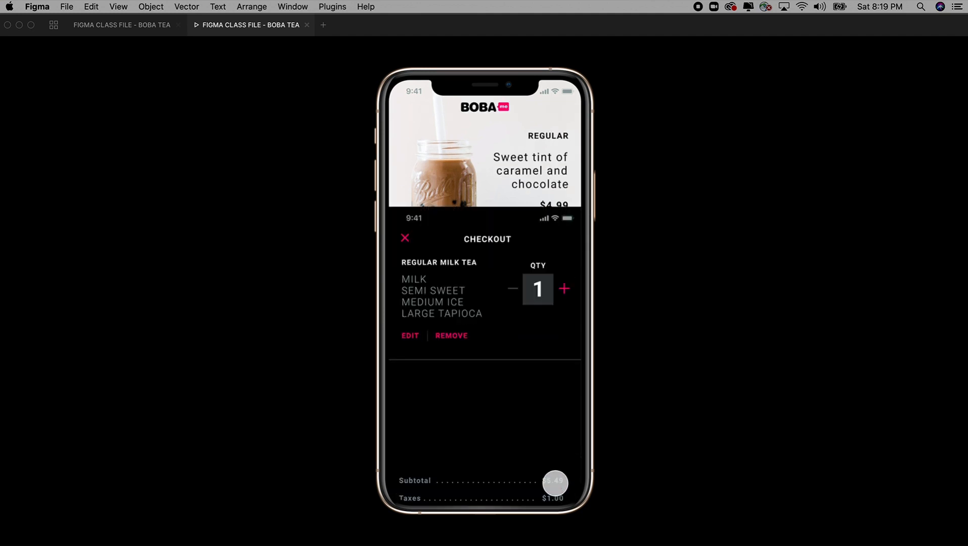
left_click(529, 468)
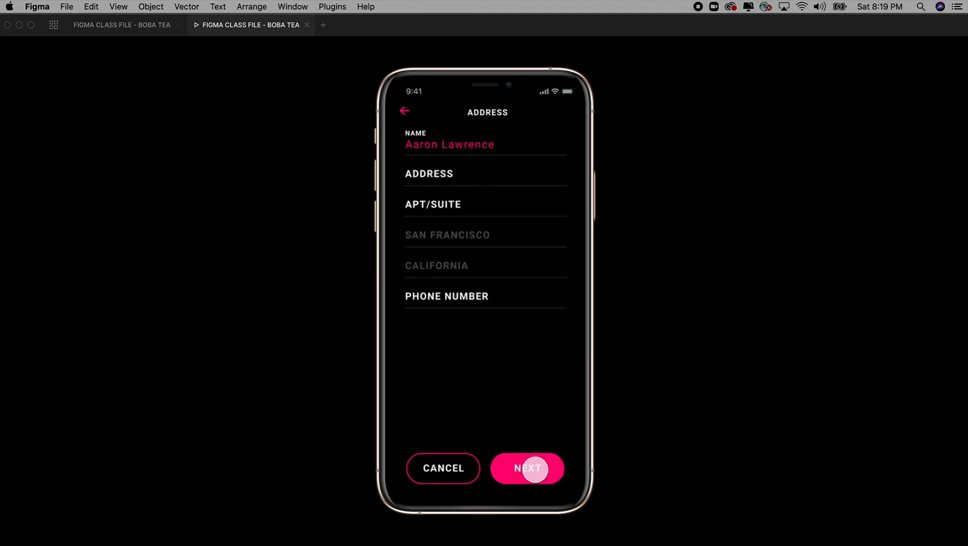
left_click(441, 180)
left_click(557, 488)
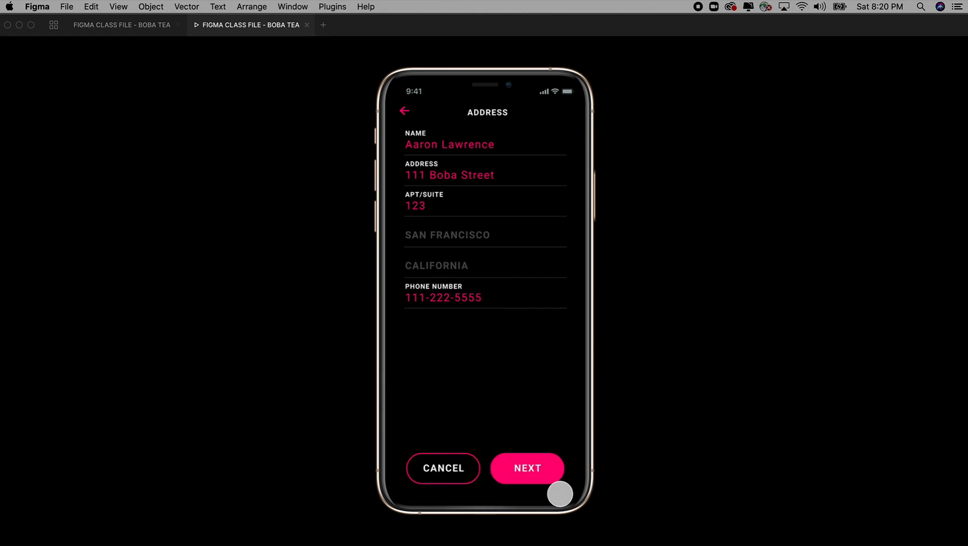
left_click(549, 473)
left_click(432, 226)
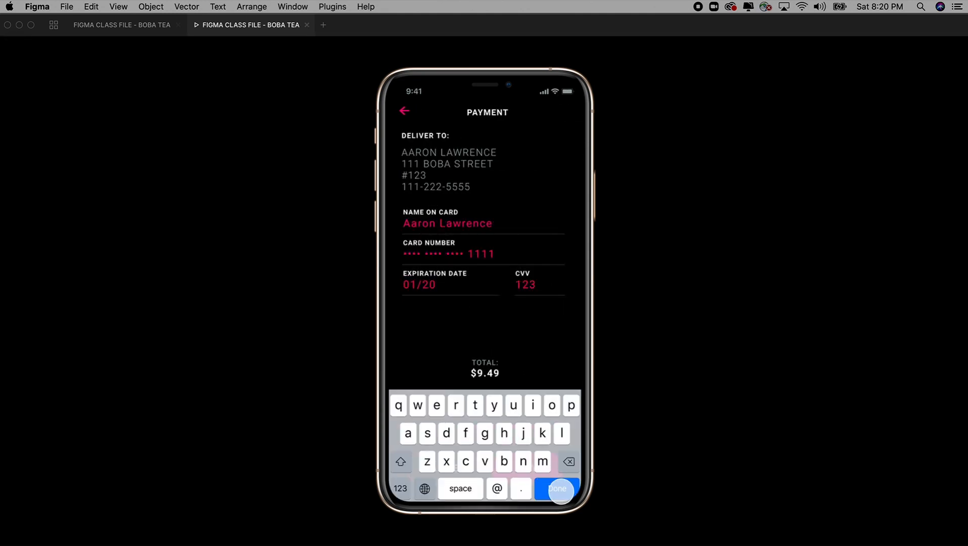
left_click(558, 491)
left_click(528, 466)
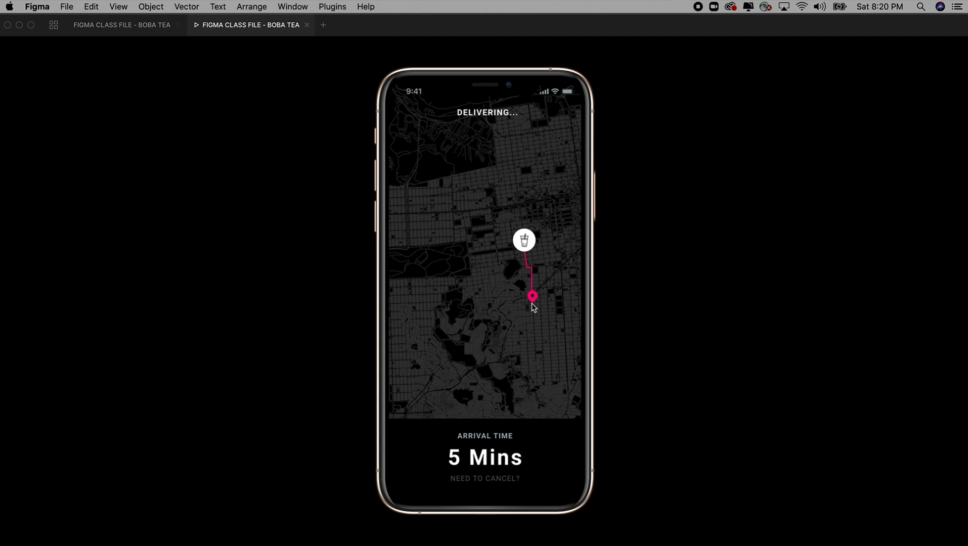
Acknowledge the arrival, visit Profile and Orders, log out, and return to the editor
left_click(490, 452)
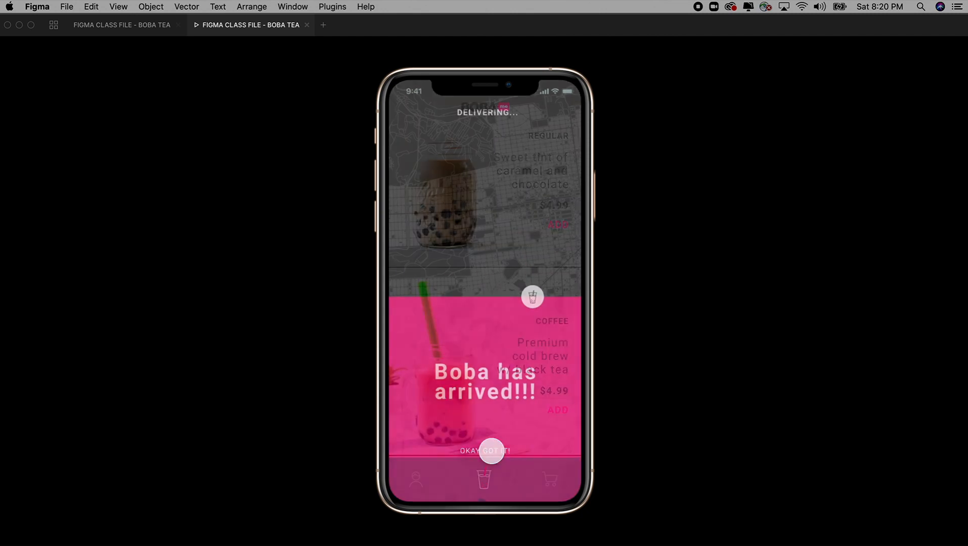
left_click(423, 479)
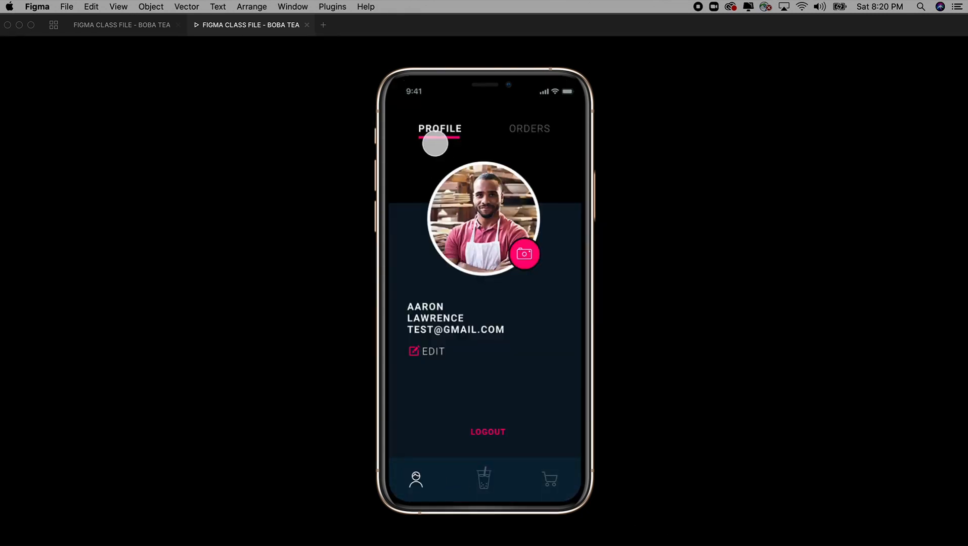
left_click(530, 129)
left_click(433, 127)
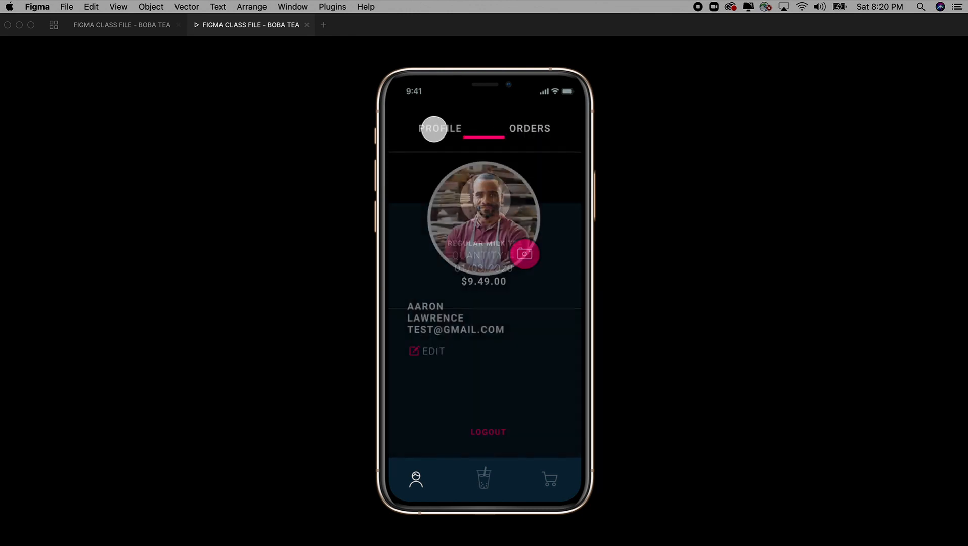
left_click(486, 429)
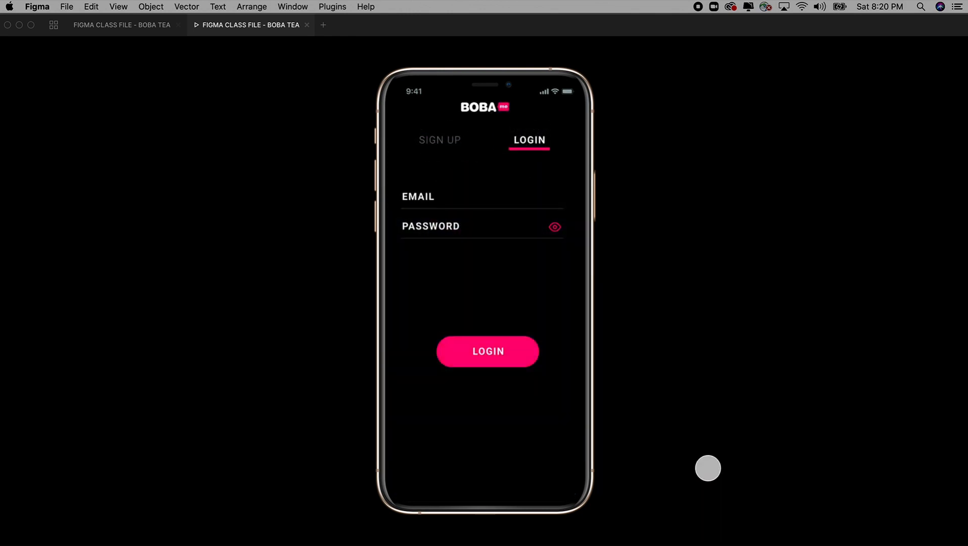
left_click(142, 25)
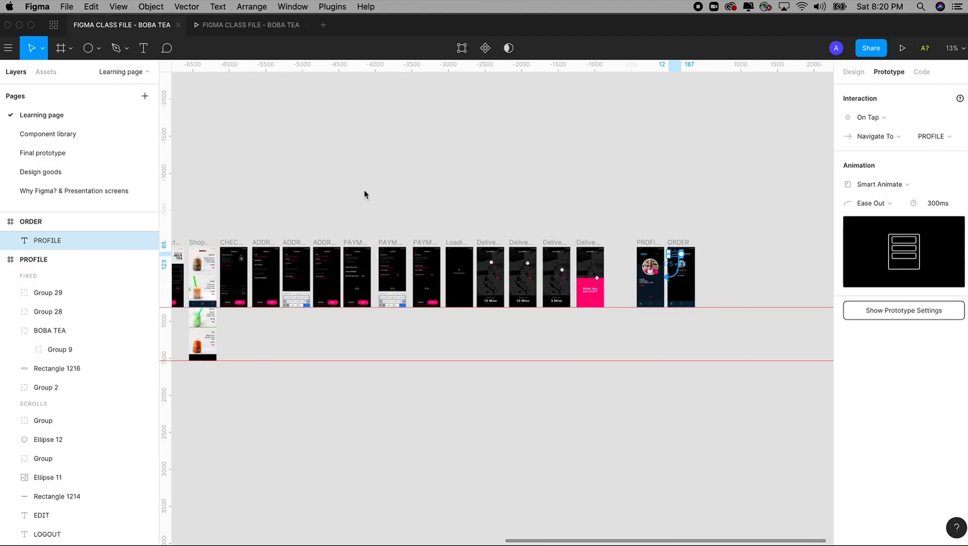
Pan the canvas left past PROFILE and ORDER to zoom on the flow's start
scroll(364, 194, "left", 5)
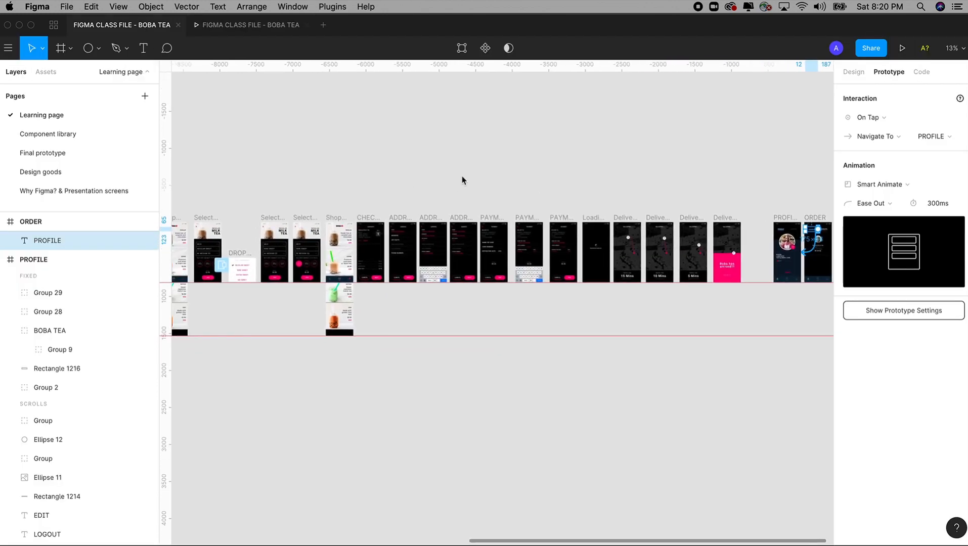
scroll(462, 180, "left", 5)
scroll(500, 180, "left", 5)
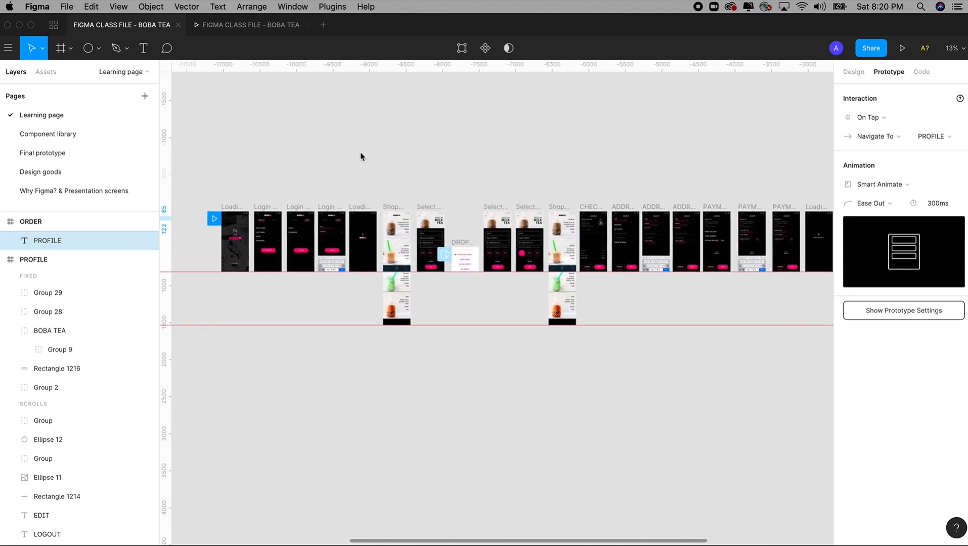
left_click_drag(545, 175, 410, 174)
left_click_drag(576, 175, 493, 168)
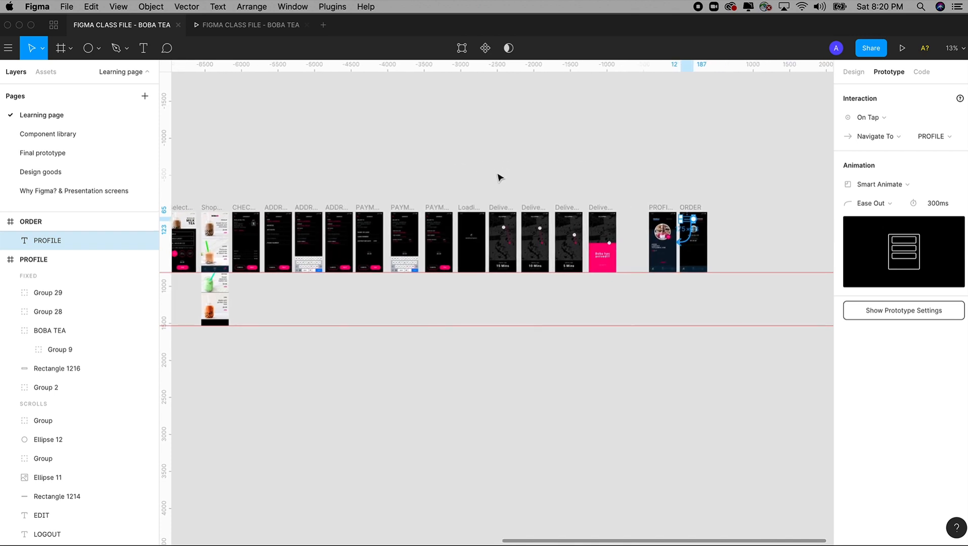
scroll(351, 175, "left", 5)
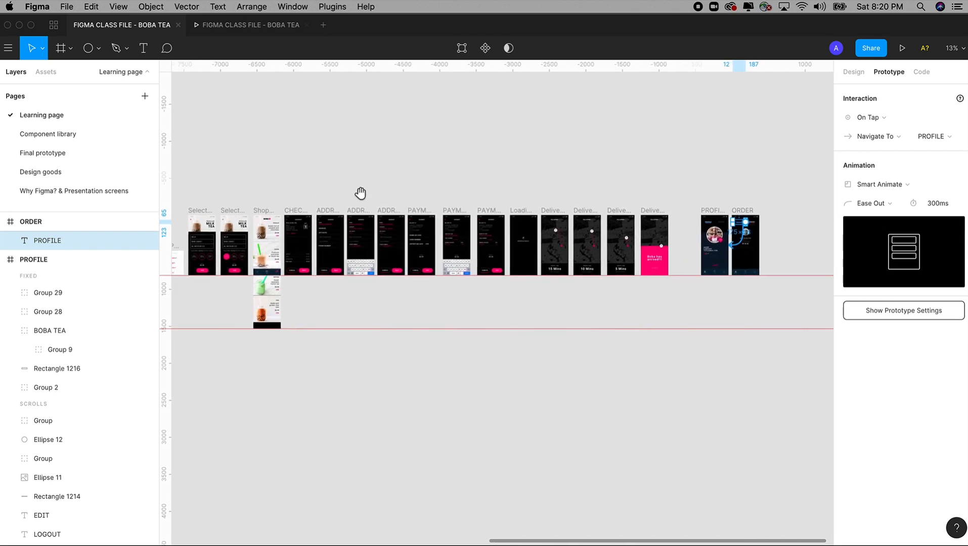
scroll(441, 190, "left", 6)
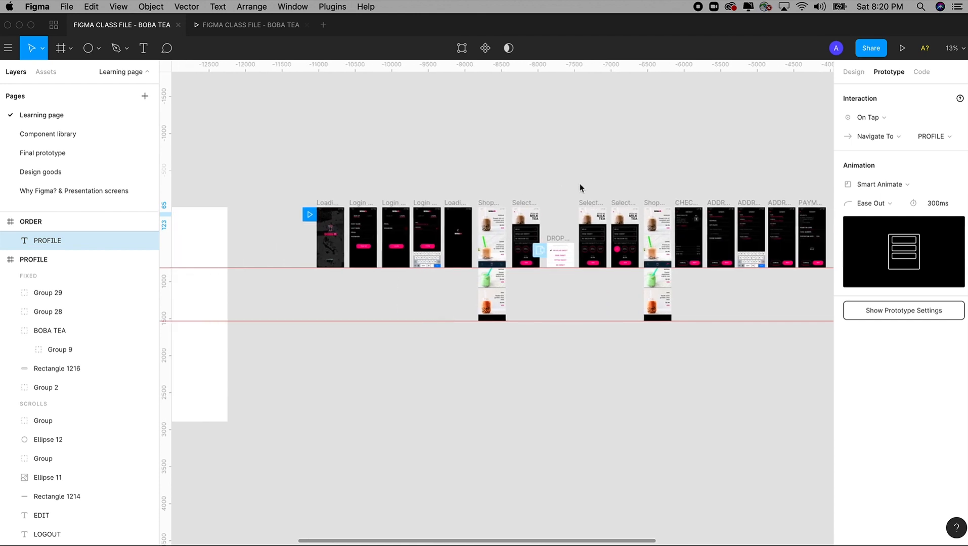
left_click_drag(285, 157, 551, 371)
Scroll back right and zoom in on the four Delivery screens
scroll(622, 349, "right", 8)
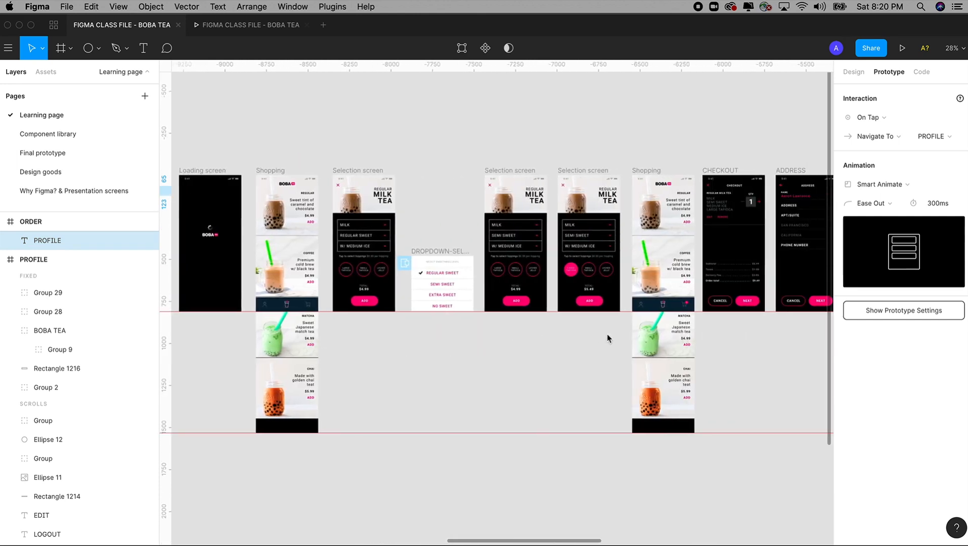
scroll(608, 338, "right", 10)
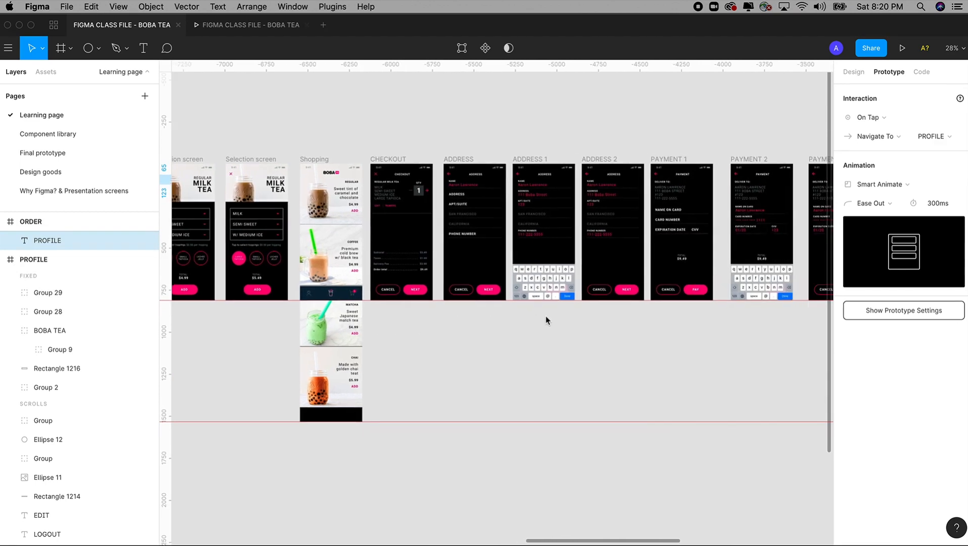
scroll(546, 321, "right", 10)
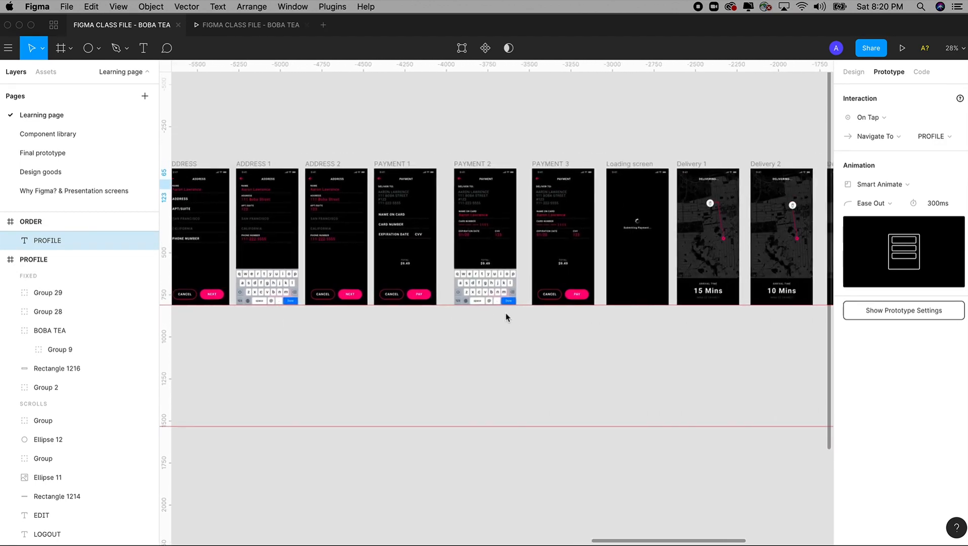
scroll(684, 313, "right", 5)
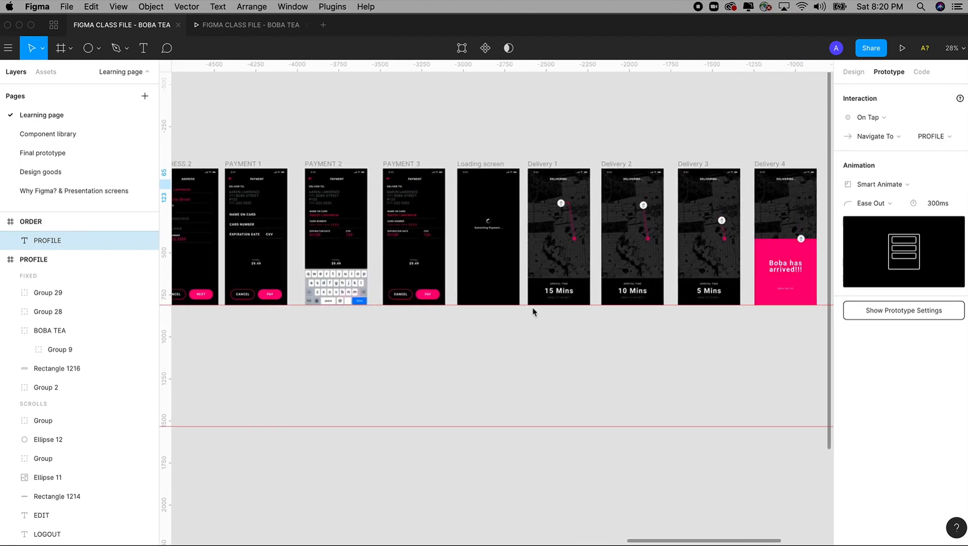
scroll(645, 316, "right", 3)
key("z")
left_click_drag(421, 124, 787, 427)
left_click_drag(652, 424, 730, 442)
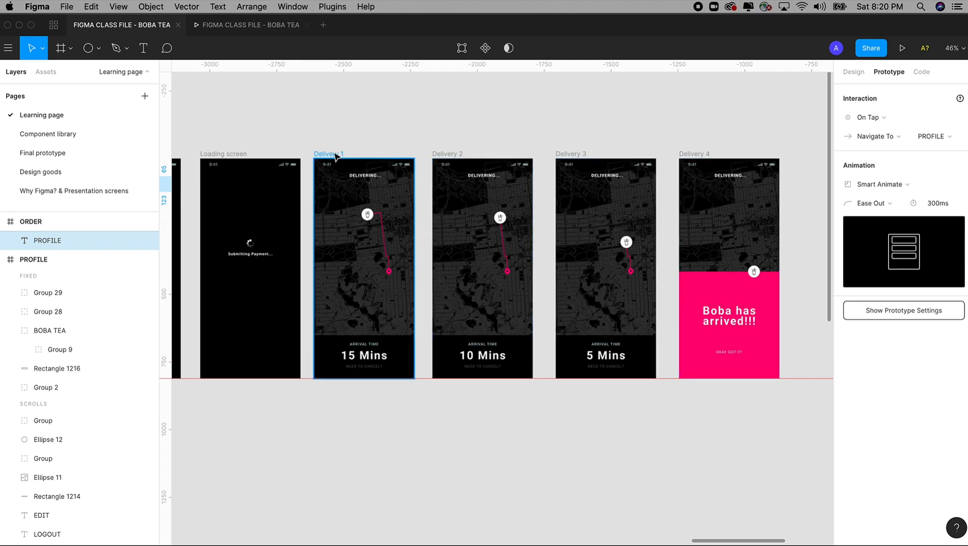
Select frames Delivery 1–4 and nudge them about 43 px to the right
left_click(328, 154)
left_click(445, 154, "shift")
left_click(564, 157, "shift")
left_click(698, 153, "shift")
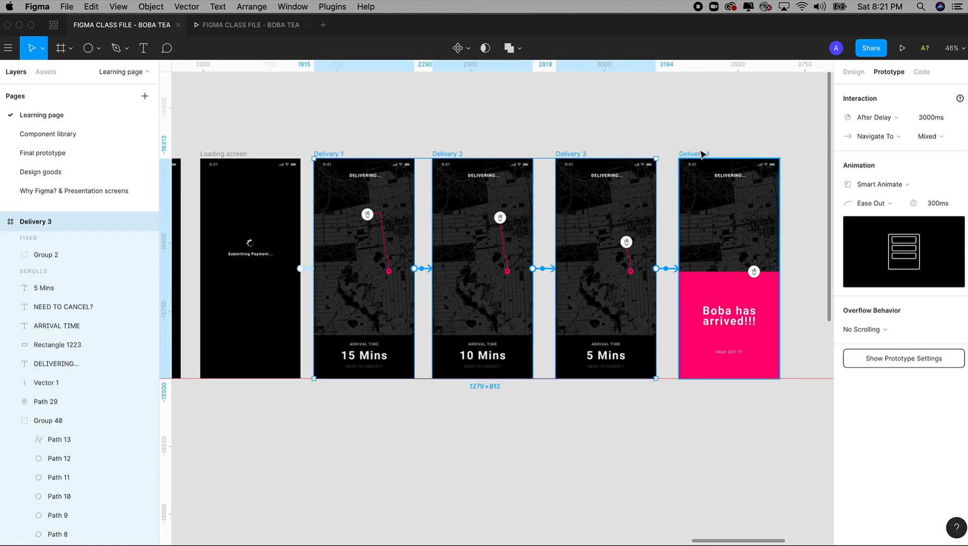
left_click_drag(575, 155, 600, 158)
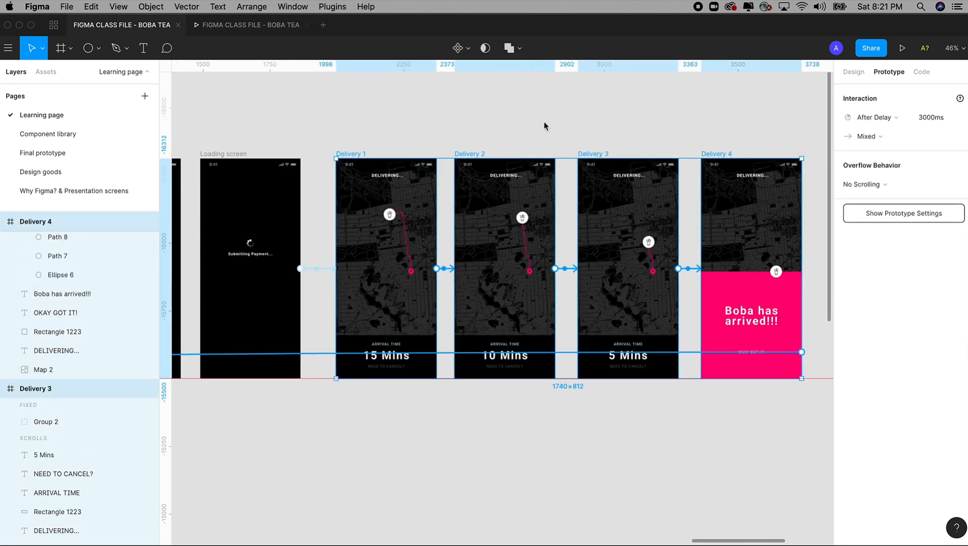
left_click(543, 122)
scroll(433, 121, "left", 5)
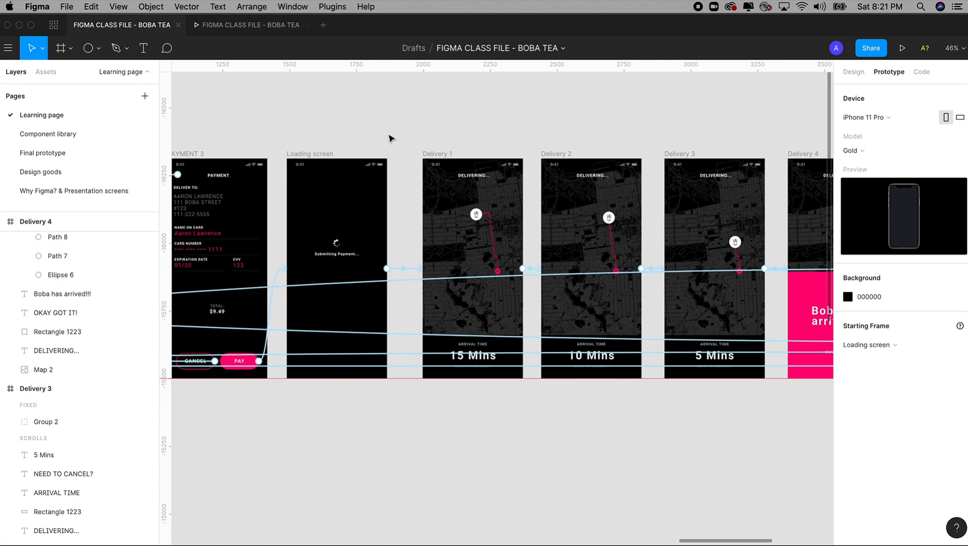
scroll(391, 138, "left", 7)
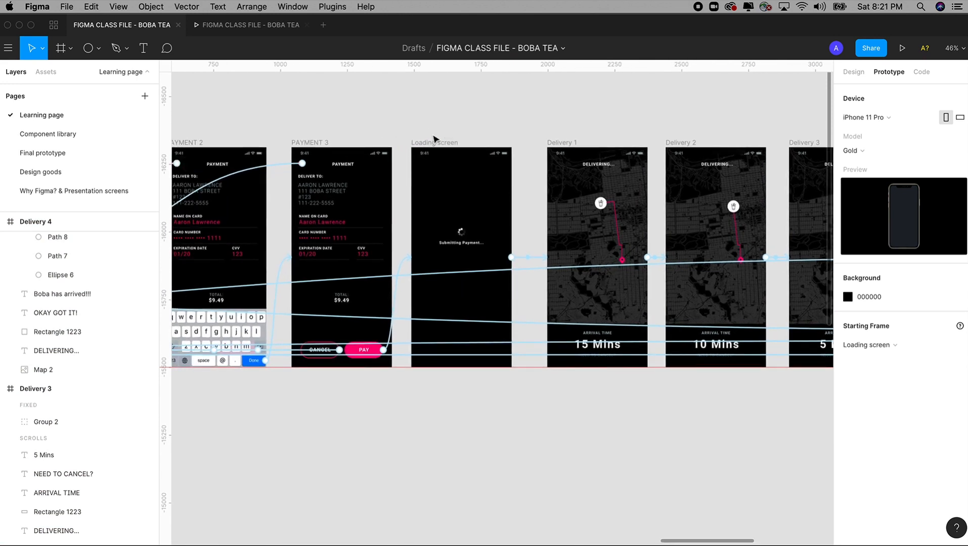